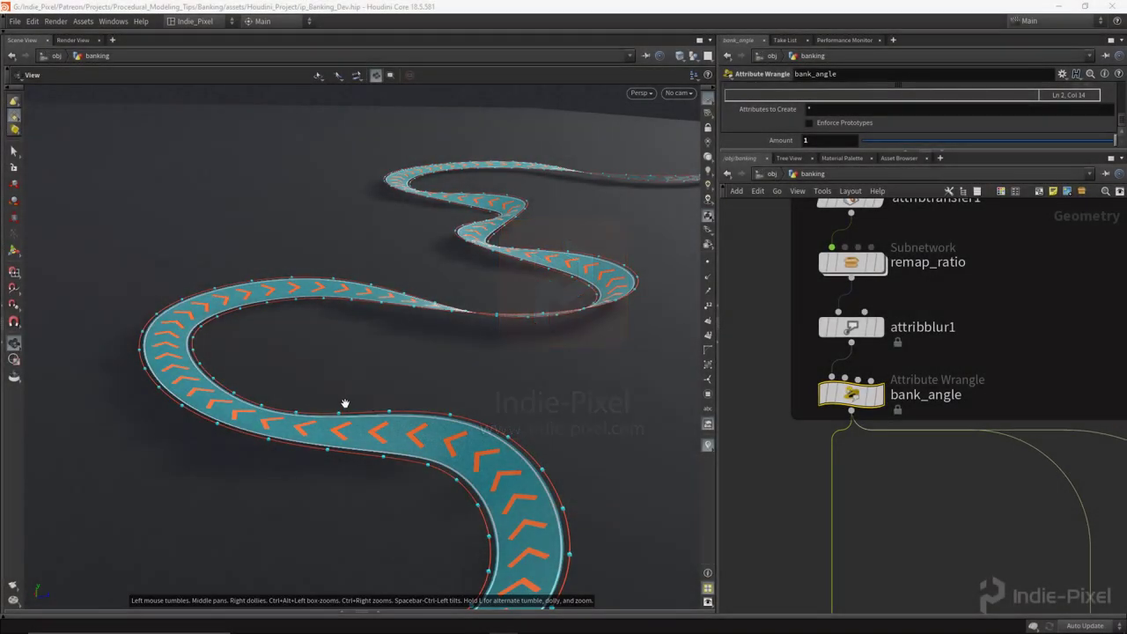
# Step: Inspect the finished banked track from several angles while varying the Amount of the bank_angle wrangle
pyautogui.moveTo(499, 395); pyautogui.dragTo(388, 511)
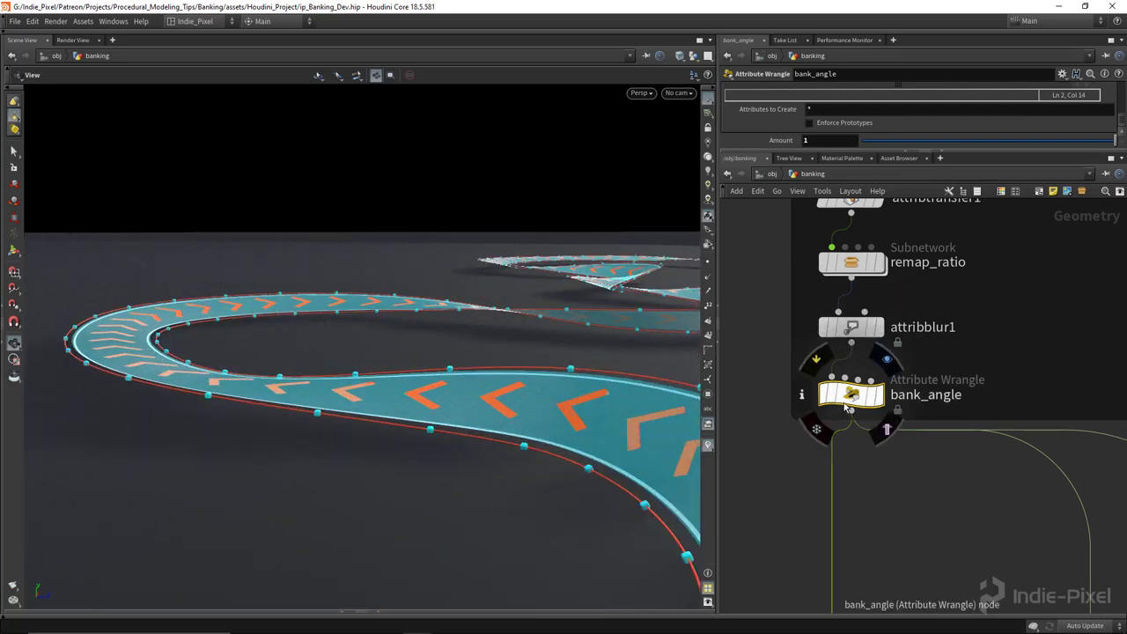
pyautogui.moveTo(1108, 144)
pyautogui.mouseDown()
pyautogui.moveTo(894, 144)
pyautogui.moveTo(1113, 142)
pyautogui.mouseUp()
pyautogui.click(1048, 140)
pyautogui.moveTo(616, 317); pyautogui.dragTo(521, 353)
pyautogui.moveTo(1048, 141); pyautogui.dragTo(927, 142)
pyautogui.moveTo(1090, 127); pyautogui.dragTo(948, 141)
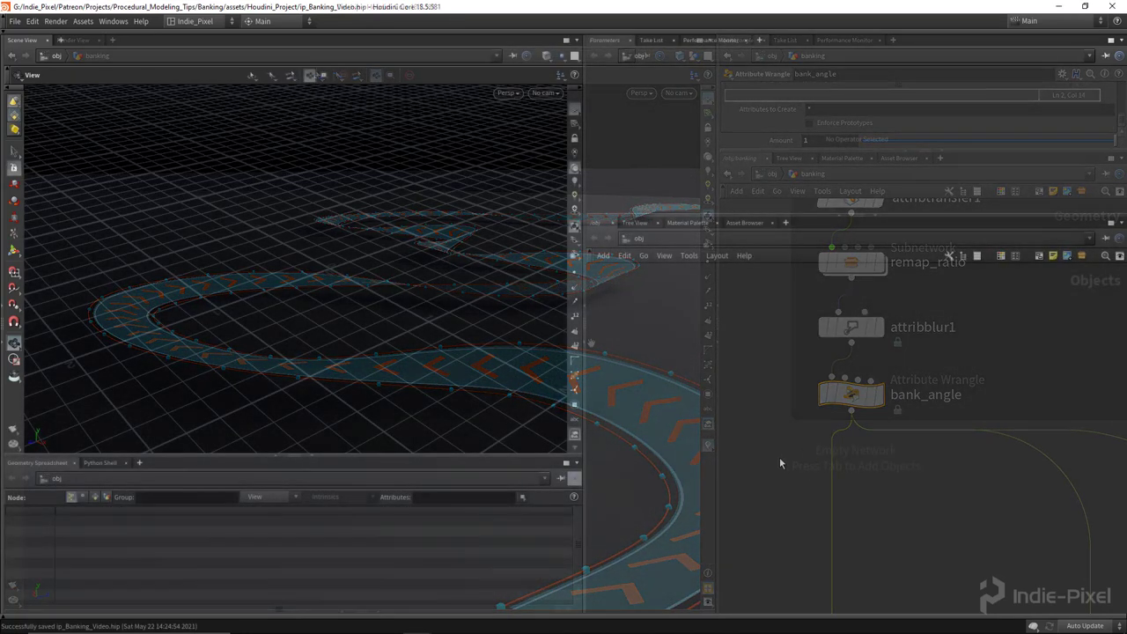
# Step: Create a Geometry object at the object level, name it banking and go inside it
pyautogui.press('Tab')
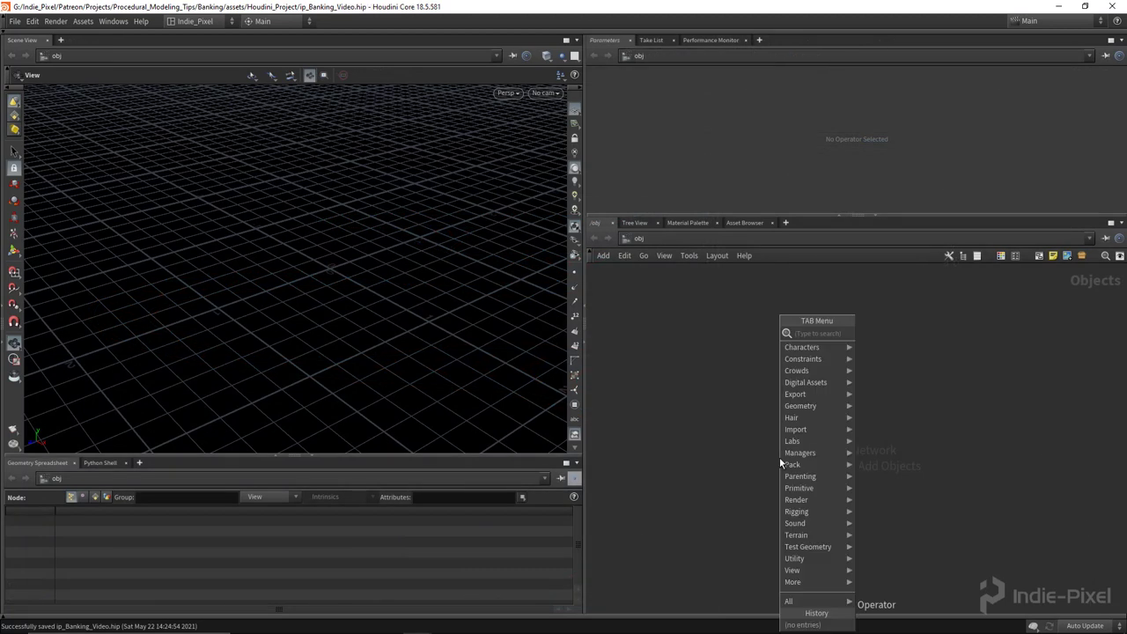
pyautogui.write('geo')
pyautogui.press('Return')
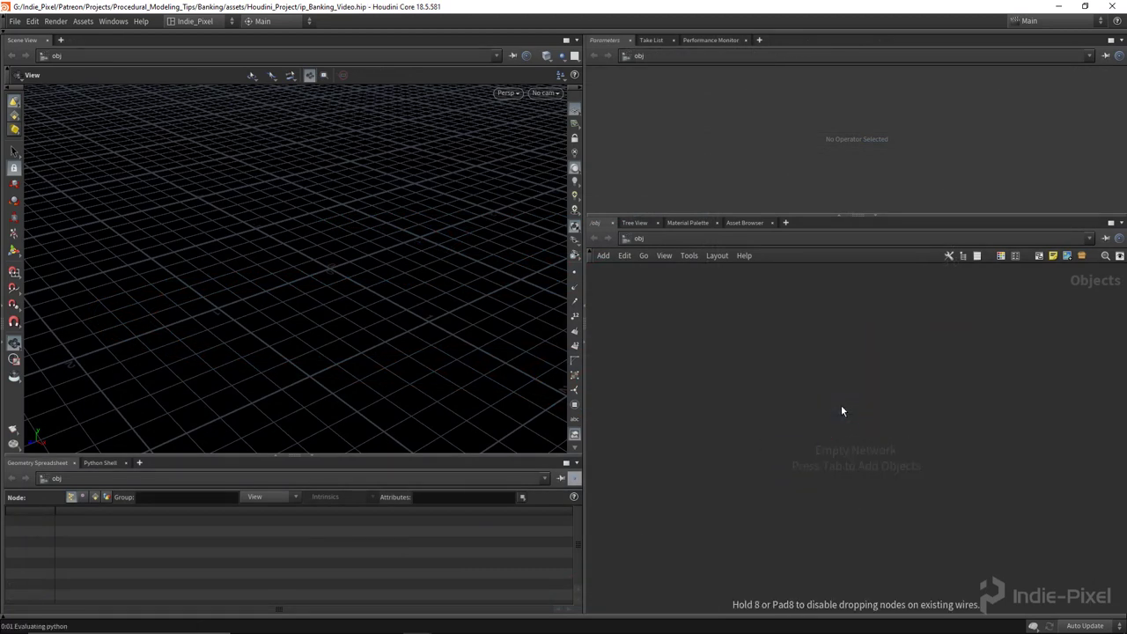
pyautogui.click(841, 405)
pyautogui.doubleClick(890, 406)
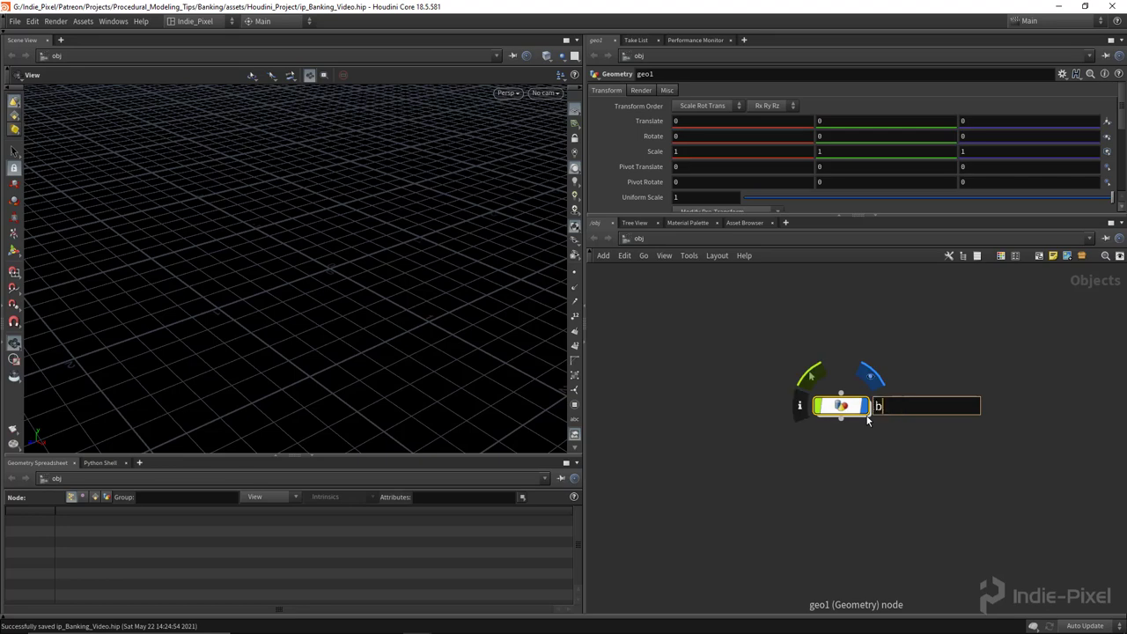
pyautogui.write('banking')
pyautogui.press('Return')
pyautogui.press('Return')
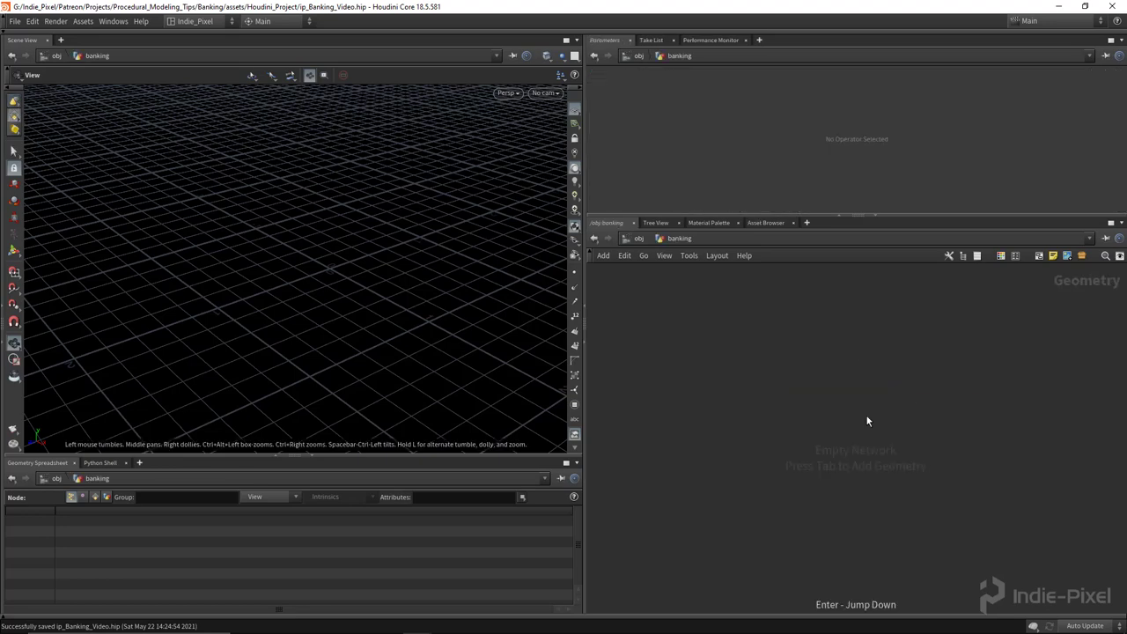
# Step: Place a Curve node in the empty banking network
pyautogui.press('Tab')
pyautogui.press('Down')
pyautogui.press('Right')
pyautogui.press('Return')
pyautogui.click(819, 414)
# Step: Draw a five-point open zigzag curve on the ground plane in top view, running from about x = 10.5 to x = -15
pyautogui.hotkey('space', '2')
pyautogui.scroll(-10, 366, 194)
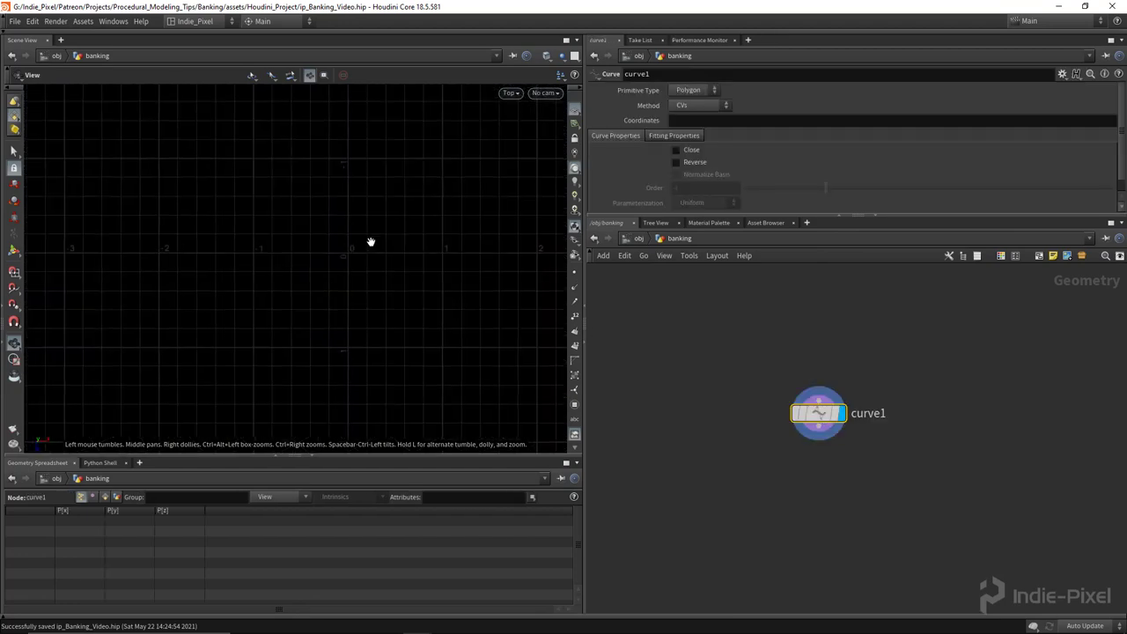
pyautogui.scroll(-4, 299, 288)
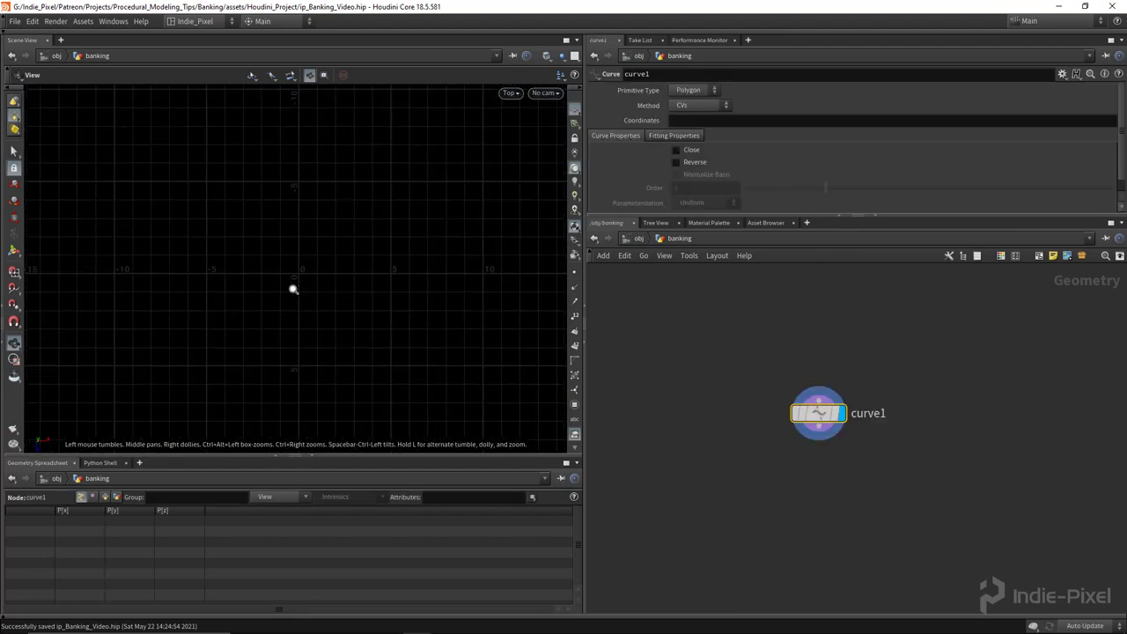
pyautogui.scroll(-4, 450, 284)
pyautogui.press('Return')
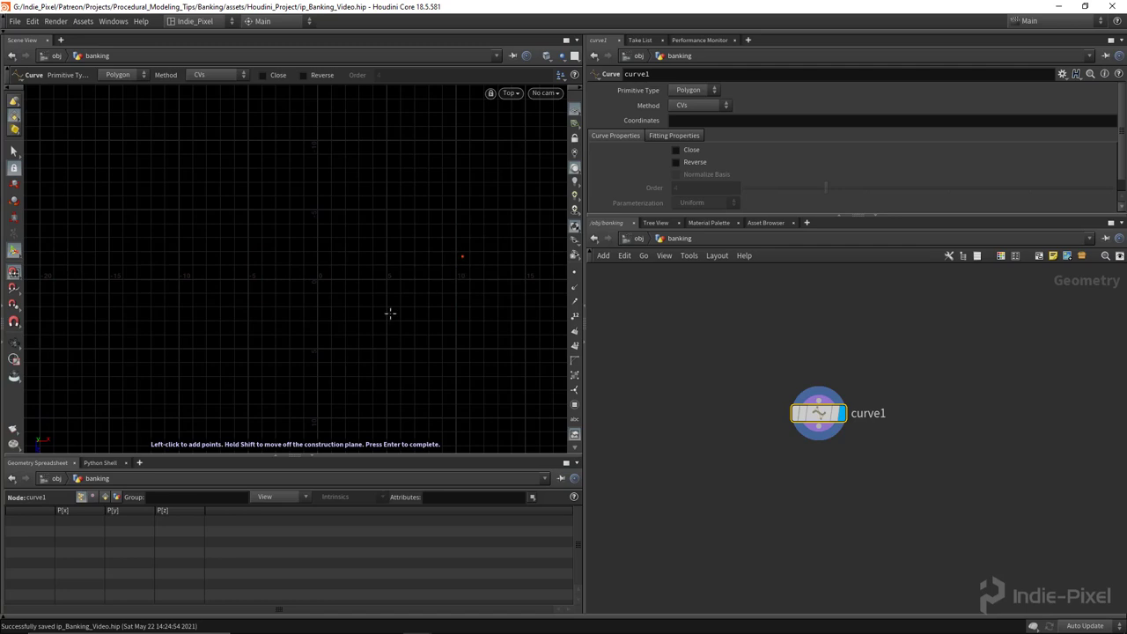
pyautogui.click(373, 341)
pyautogui.click(280, 246)
pyautogui.click(193, 361)
pyautogui.click(109, 238)
pyautogui.press('Return')
# Step: Append a Resample node to curve1 and set its maximum segment length to 1
pyautogui.hotkey('space', '1')
pyautogui.moveTo(349, 317); pyautogui.dragTo(423, 281)
pyautogui.moveTo(896, 217); pyautogui.dragTo(891, 251)
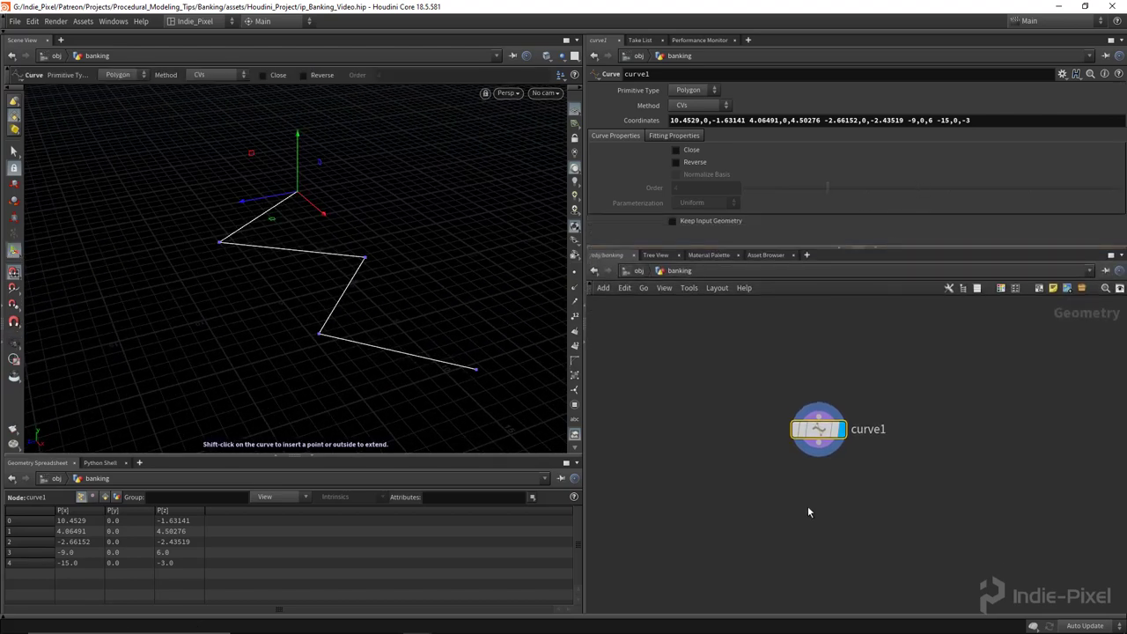
pyautogui.press('Tab')
pyautogui.write('resa')
pyautogui.press('Return')
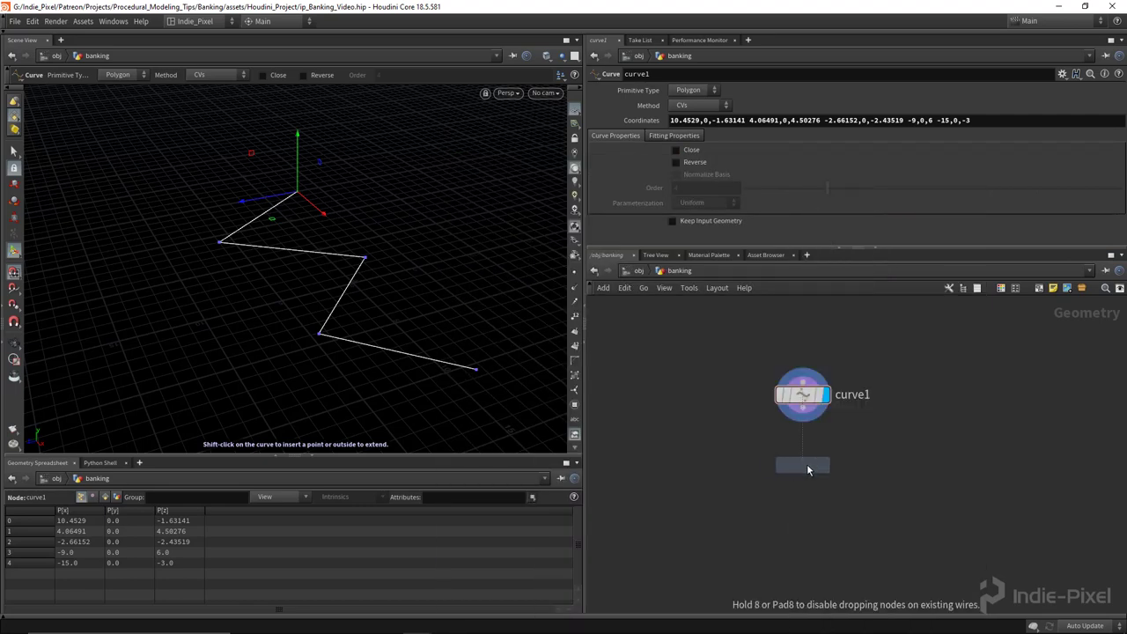
pyautogui.click(797, 465)
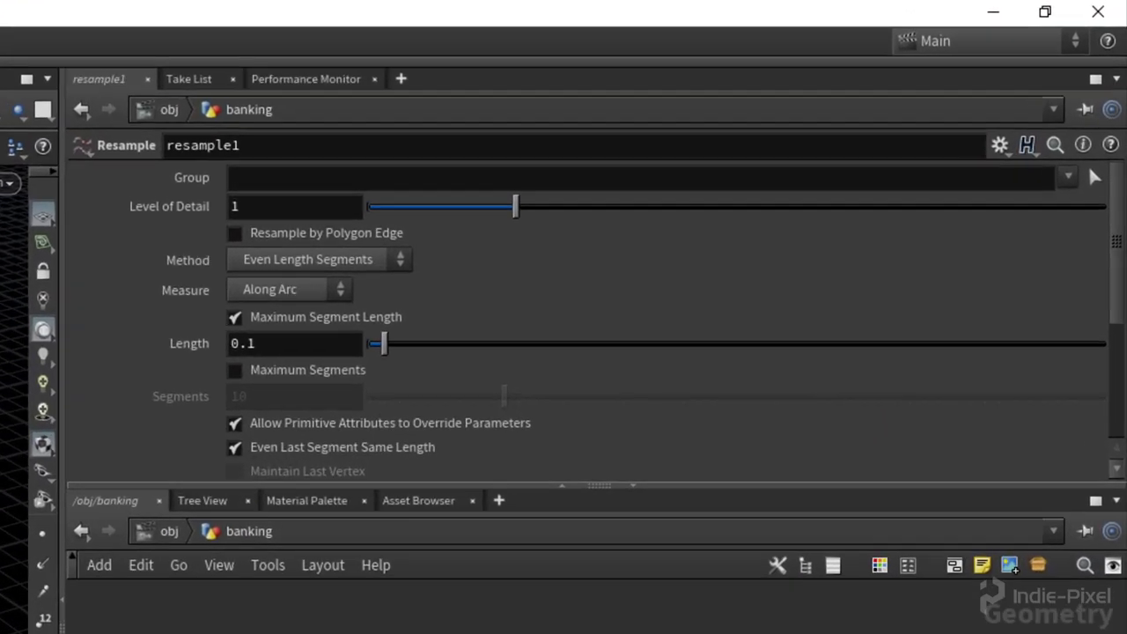
pyautogui.click(333, 356)
pyautogui.write('1')
pyautogui.press('Return')
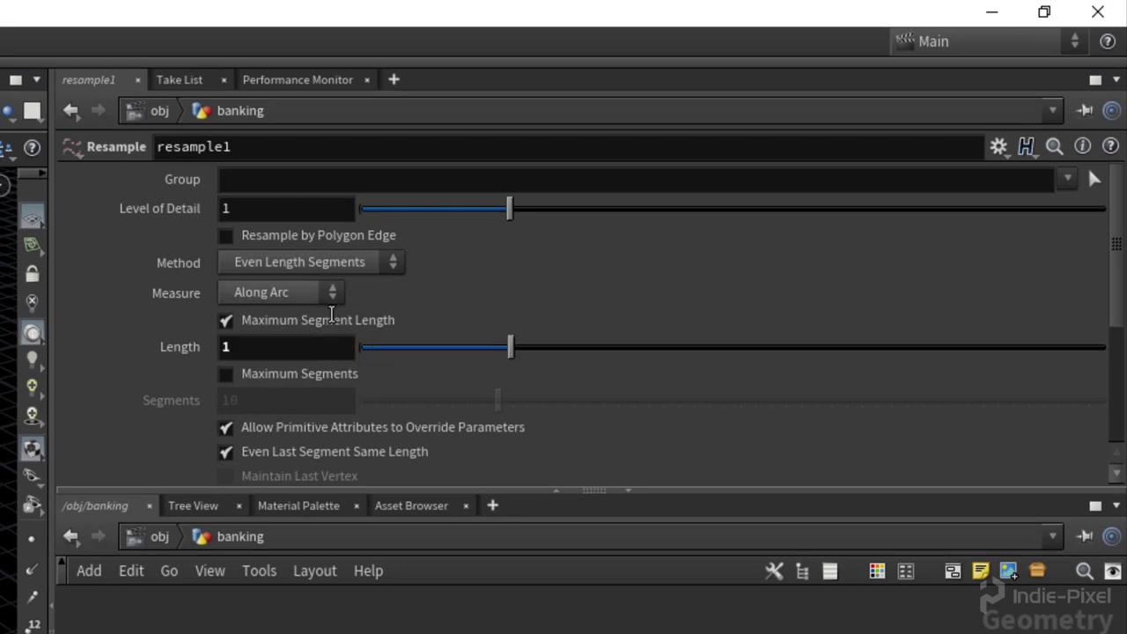
# Step: Make the Resample node treat polygons as Subdivision Curves
pyautogui.scroll(-4, 331, 319)
pyautogui.click(341, 330)
pyautogui.click(307, 388)
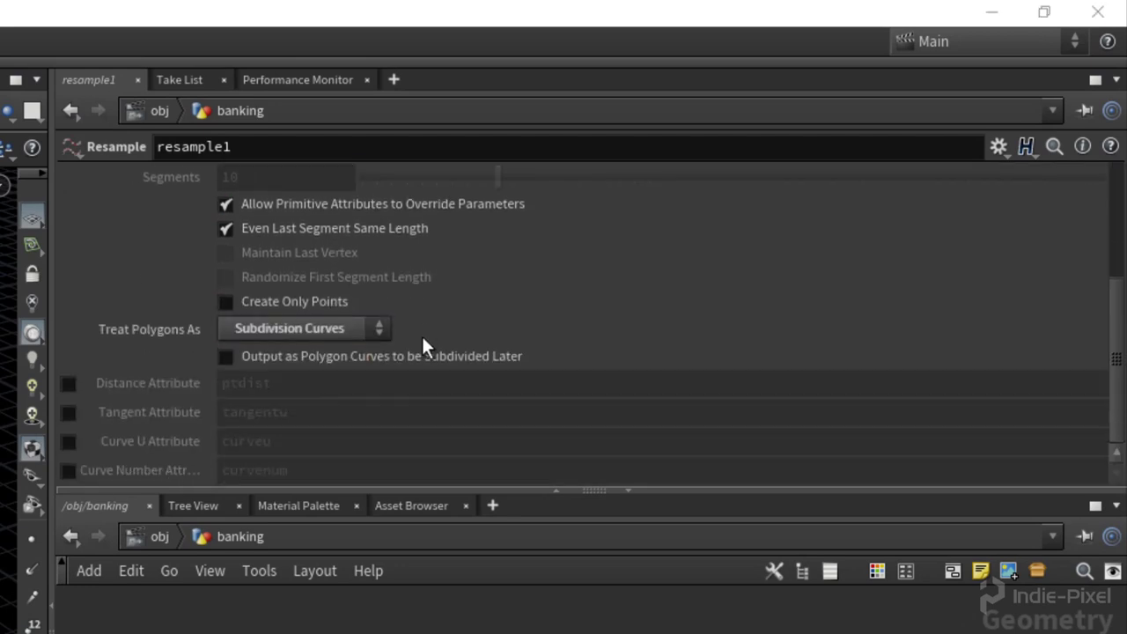
# Step: Enable the Resample node's tangent attribute with the name N, and enable its curveu attribute
pyautogui.click(69, 412)
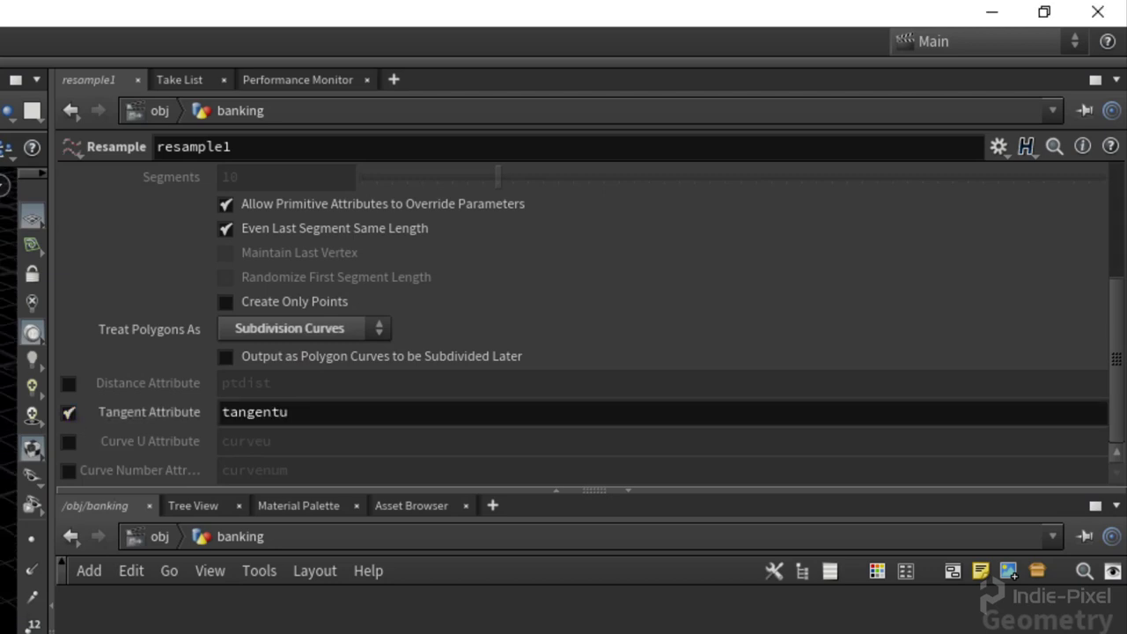
pyautogui.doubleClick(389, 415)
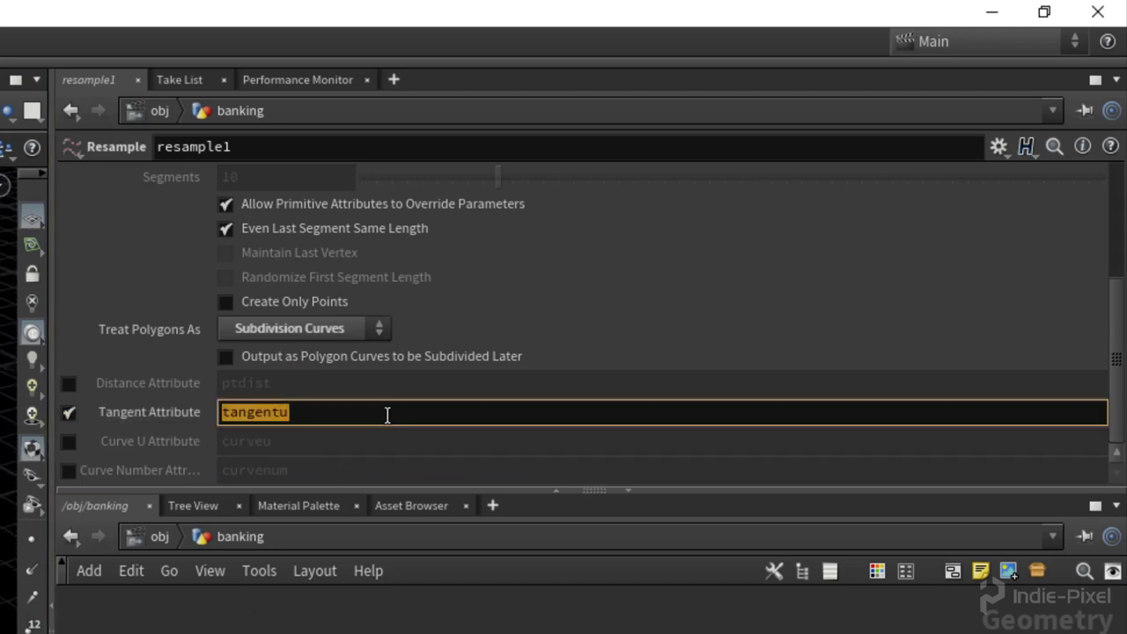
pyautogui.write('N')
pyautogui.press('Return')
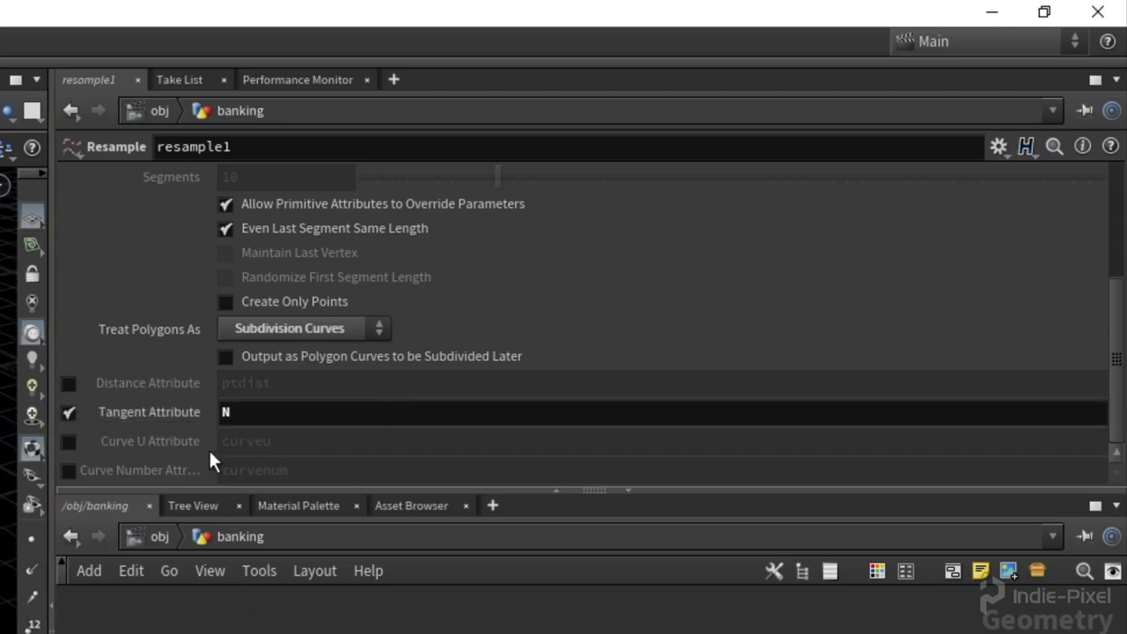
pyautogui.click(68, 441)
pyautogui.doubleClick(292, 443)
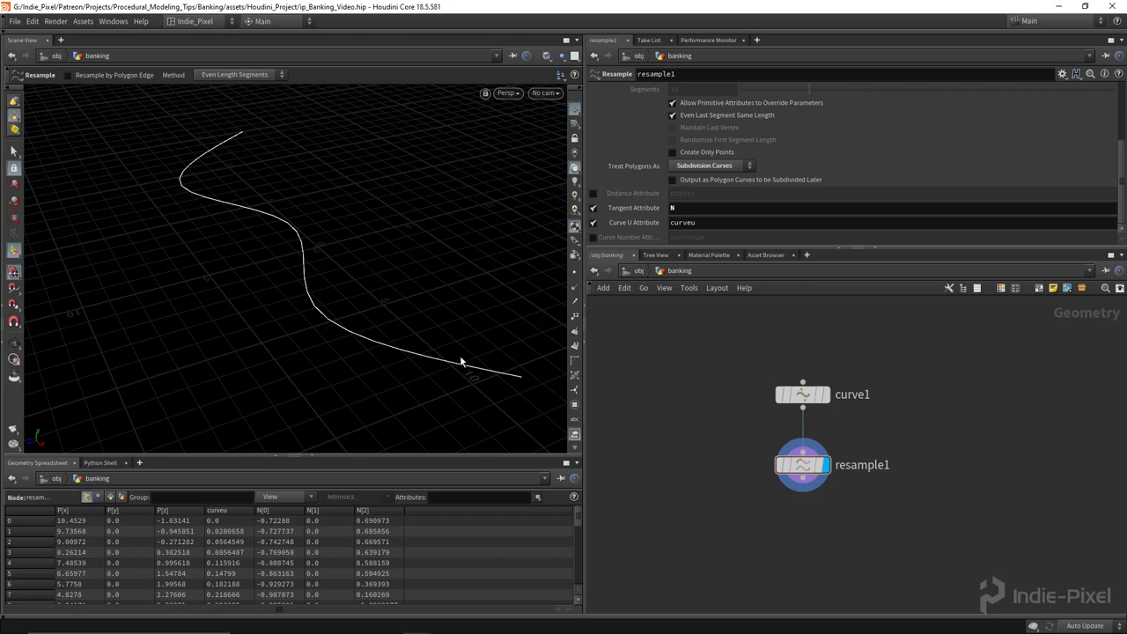
# Step: Append an Attribute Wrangle to resample1 and rename it curve_dirs
pyautogui.moveTo(382, 239); pyautogui.dragTo(320, 279)
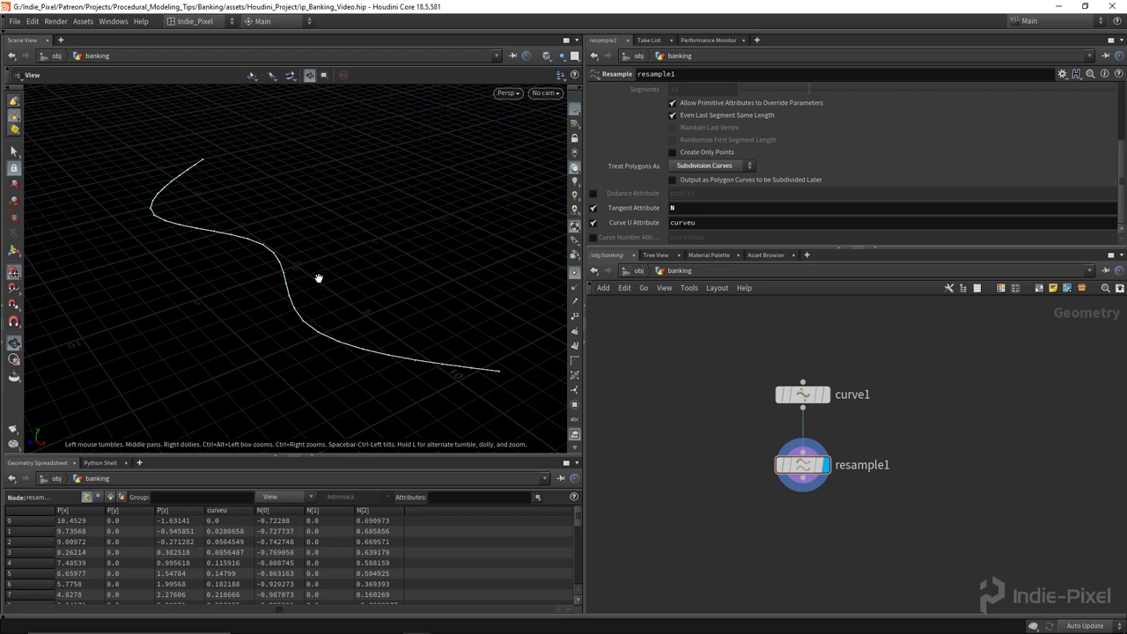
pyautogui.moveTo(785, 532); pyautogui.dragTo(789, 476, button='middle')
pyautogui.press('Tab')
pyautogui.click(800, 546)
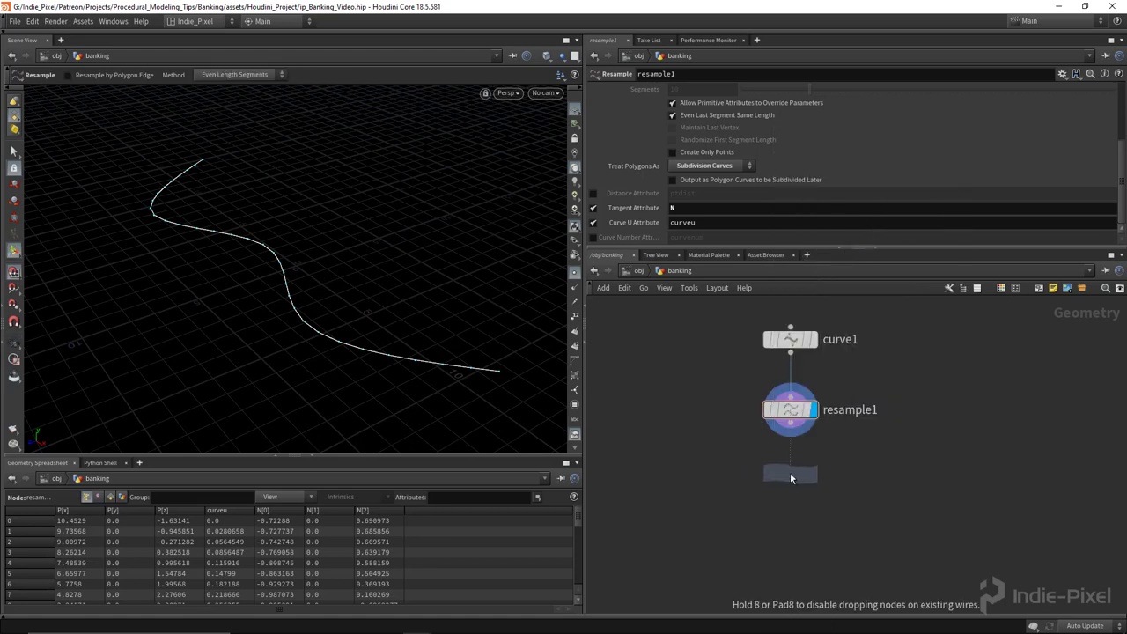
pyautogui.click(792, 475)
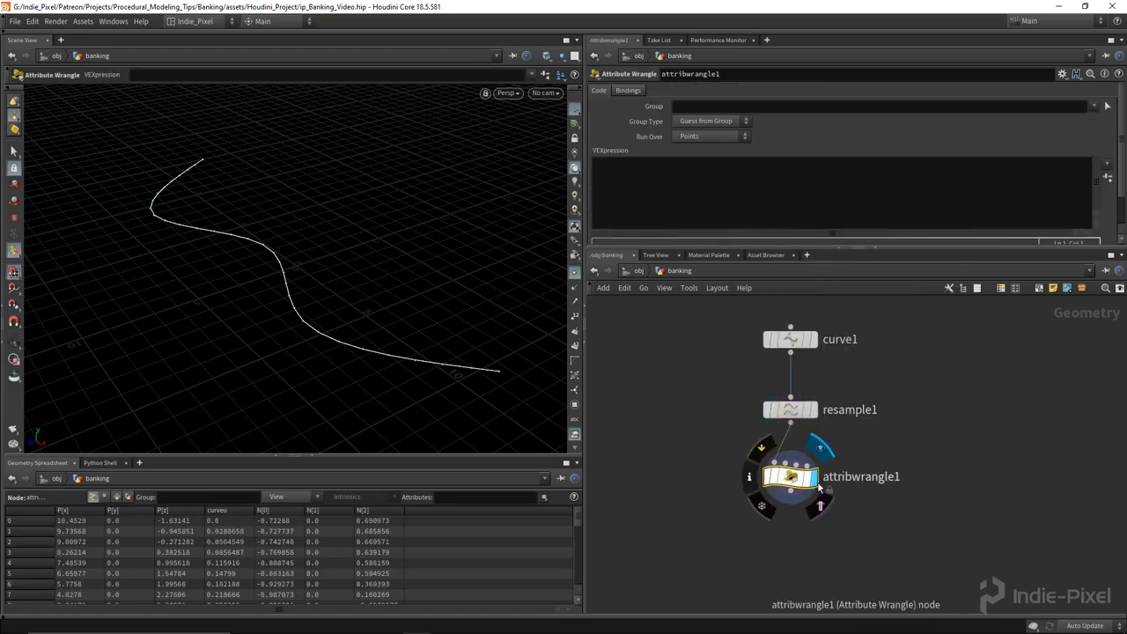
pyautogui.moveTo(791, 478)
pyautogui.mouseDown()
pyautogui.moveTo(775, 496)
pyautogui.moveTo(789, 478)
pyautogui.mouseUp()
pyautogui.doubleClick(849, 477)
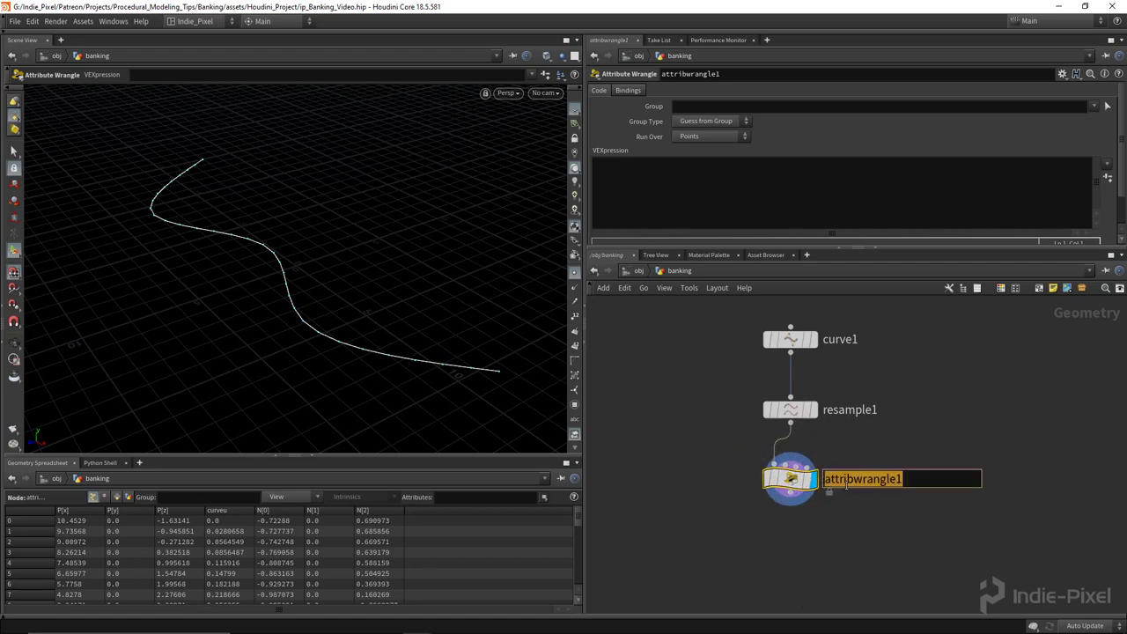
pyautogui.write('curve_dirs')
pyautogui.press('Return')
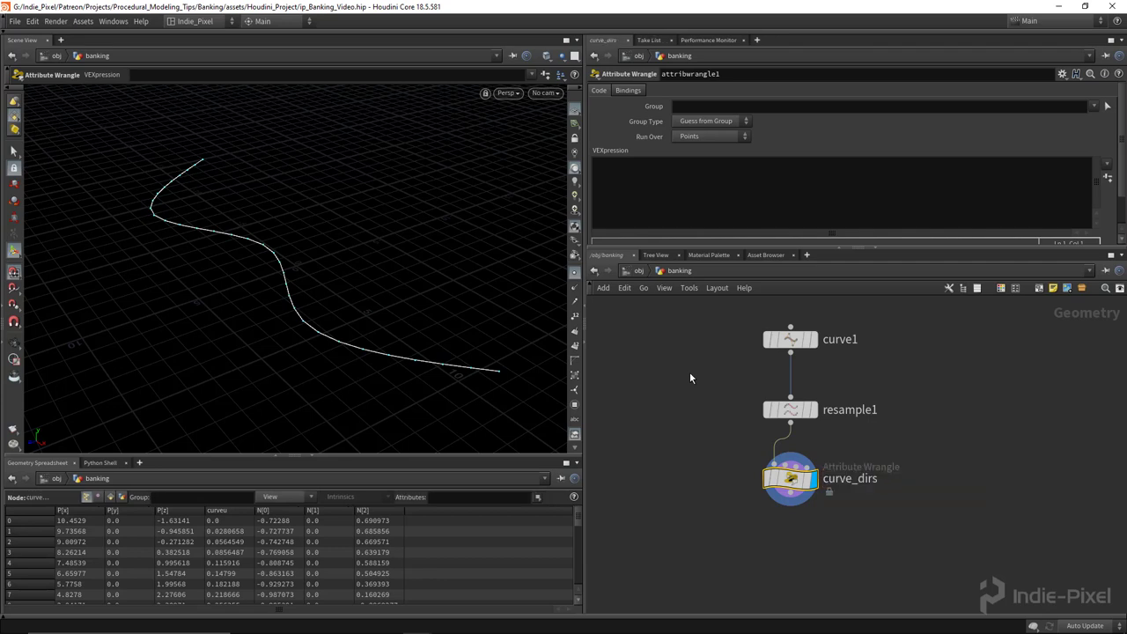
# Step: Load the saved curve_dir preset into the curve_dirs wrangle to fill in its VEX code
pyautogui.moveTo(918, 248); pyautogui.dragTo(918, 273)
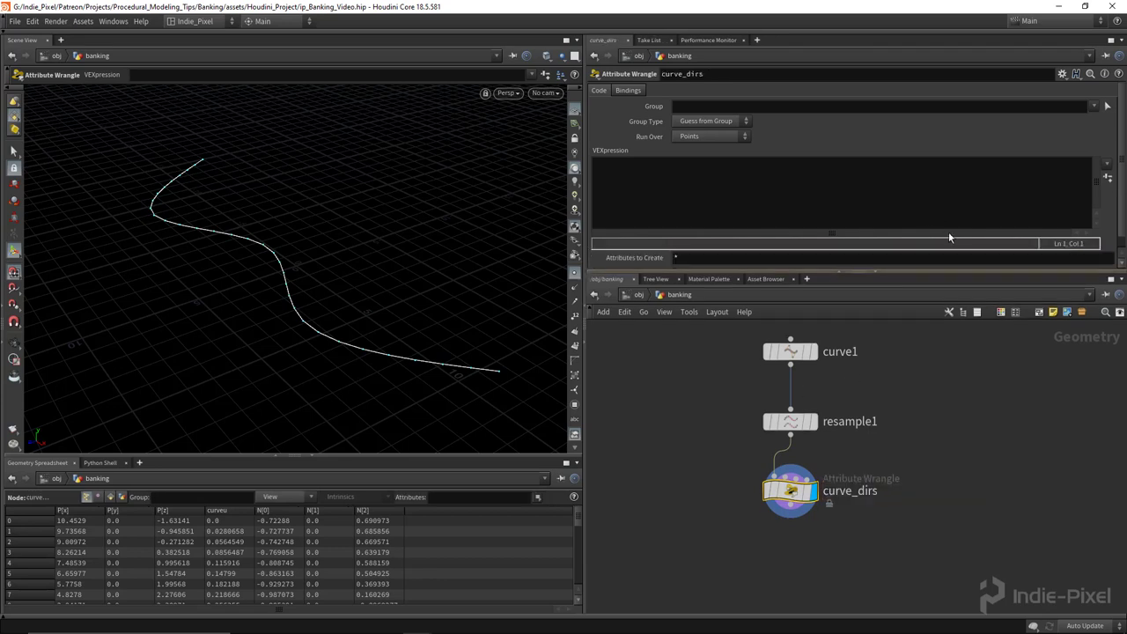
pyautogui.click(1060, 75)
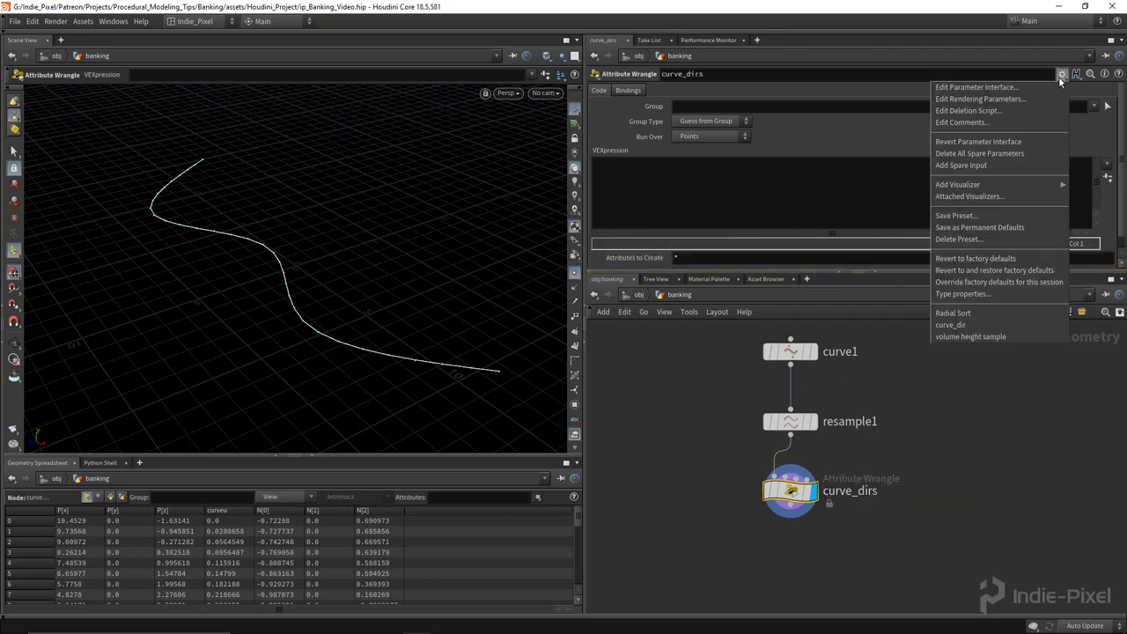
pyautogui.click(971, 331)
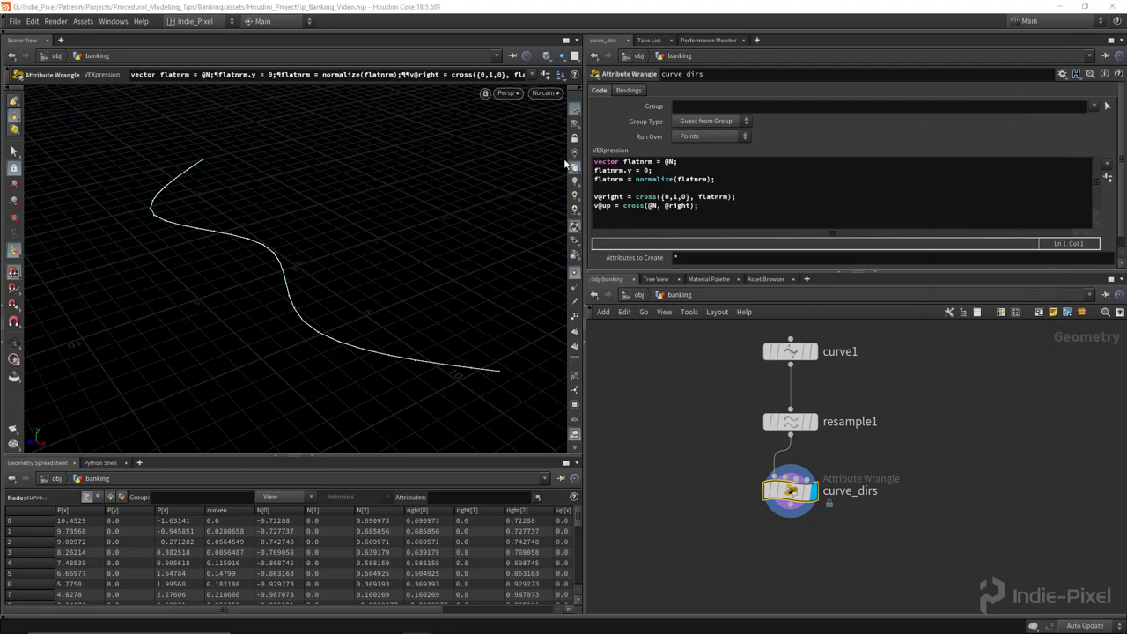
# Step: Review the curve_dirs VEX code that computes the right and up vectors from the flattened normal
pyautogui.moveTo(714, 219); pyautogui.dragTo(599, 161)
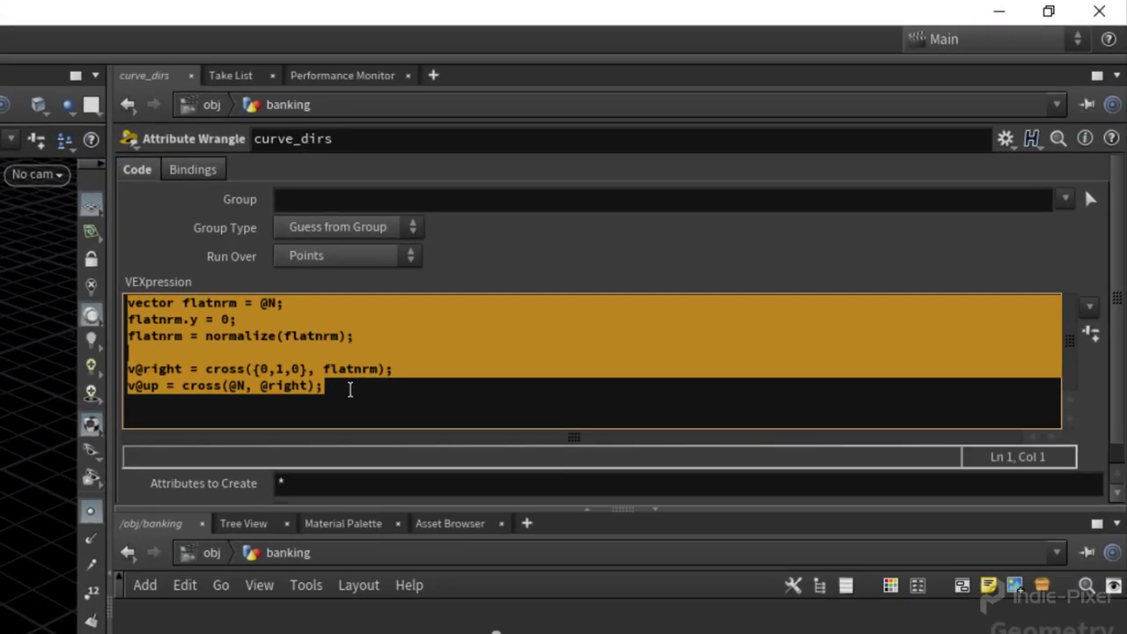
pyautogui.moveTo(699, 205); pyautogui.dragTo(601, 161)
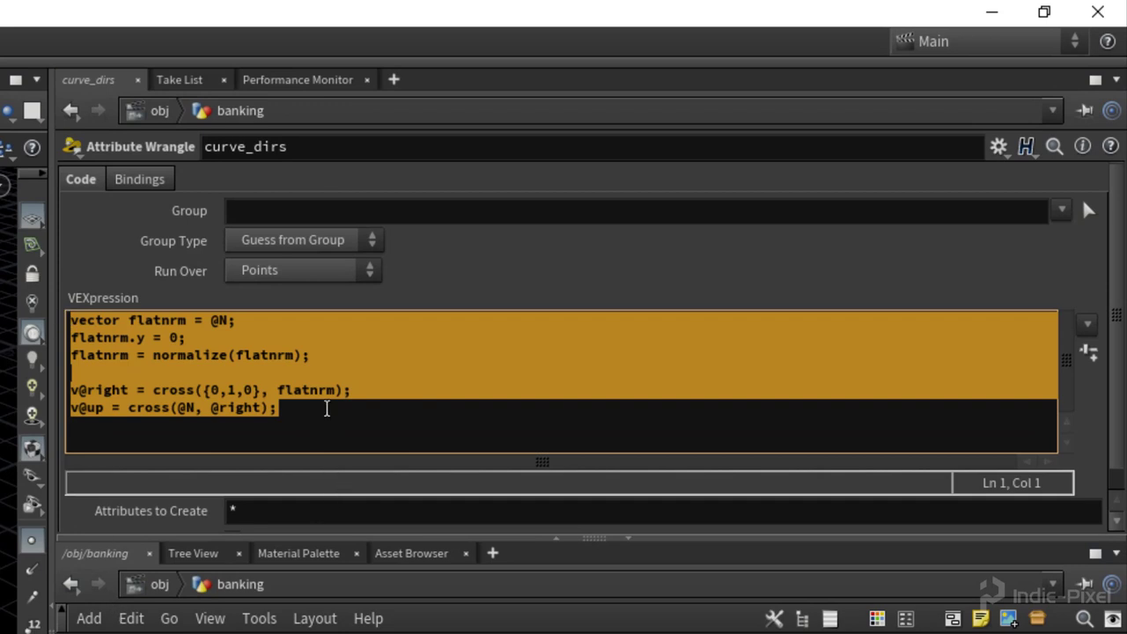
pyautogui.click(324, 408)
pyautogui.moveTo(306, 407); pyautogui.dragTo(72, 319)
pyautogui.click(309, 410)
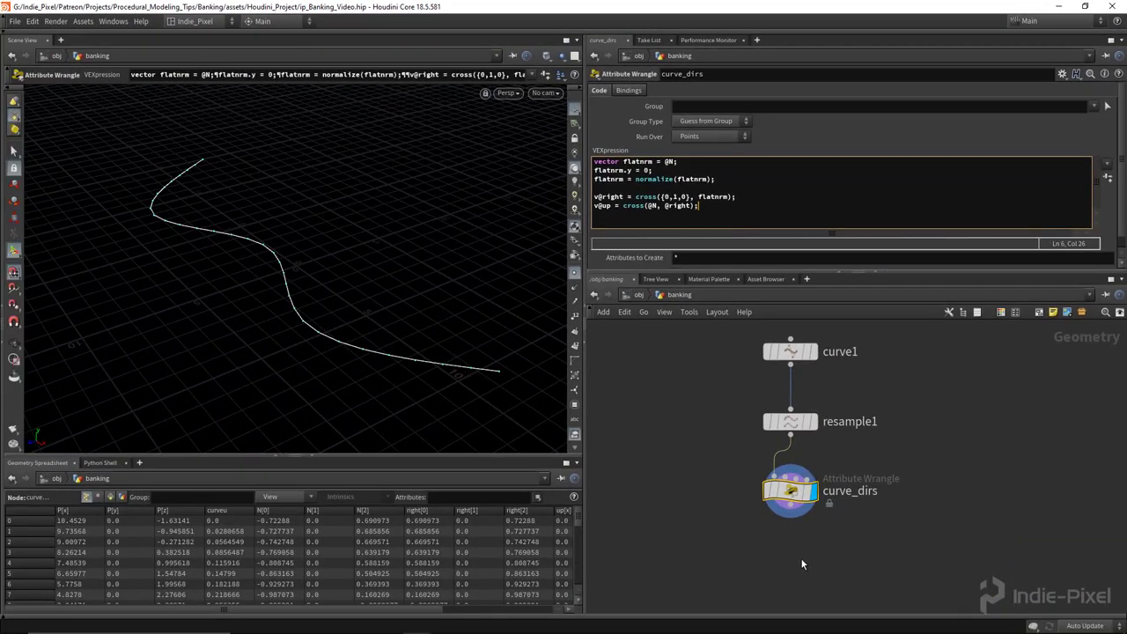
pyautogui.moveTo(885, 272); pyautogui.dragTo(886, 262)
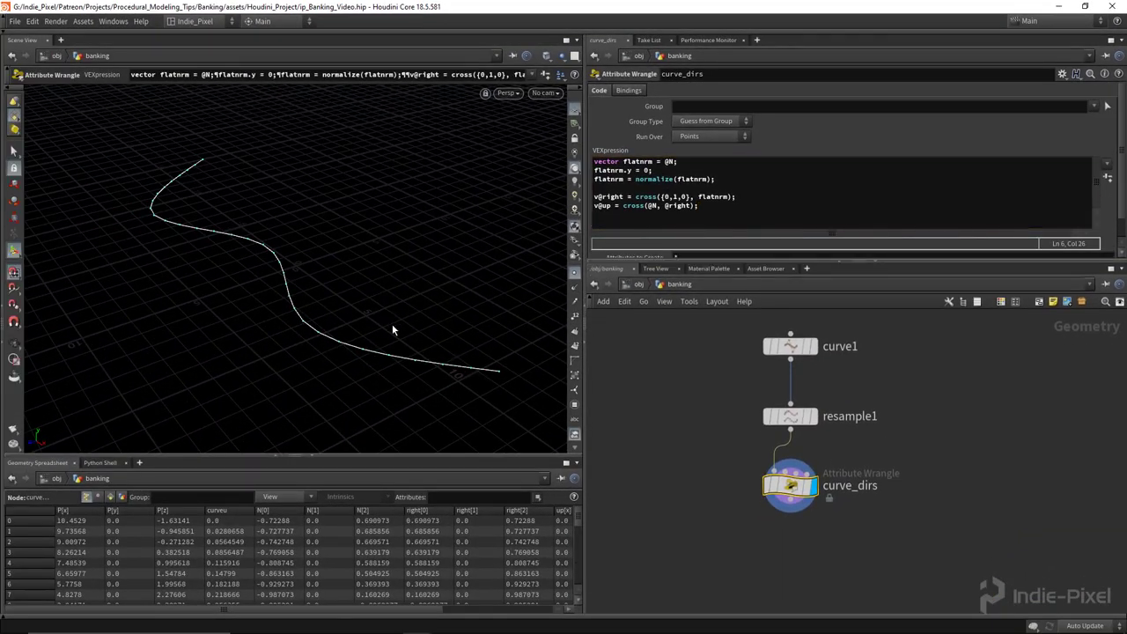
# Step: Examine the bends and points of the resampled curve up close from different angles
pyautogui.press('Escape')
pyautogui.moveTo(364, 358); pyautogui.dragTo(408, 389)
pyautogui.moveTo(279, 335); pyautogui.dragTo(261, 312)
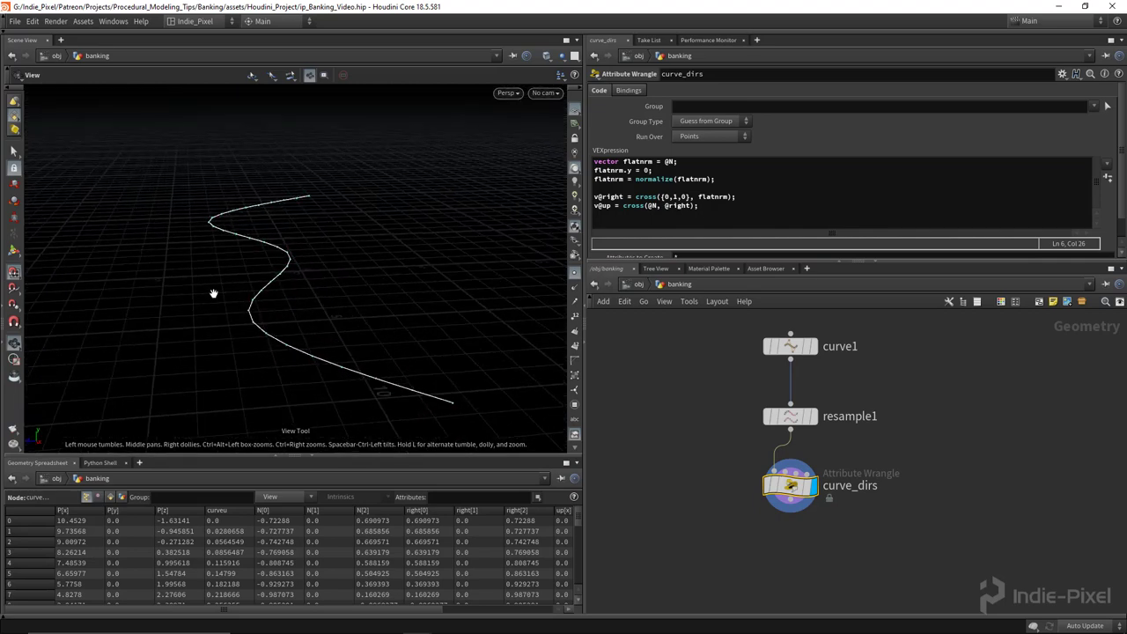
pyautogui.moveTo(277, 349); pyautogui.dragTo(260, 370)
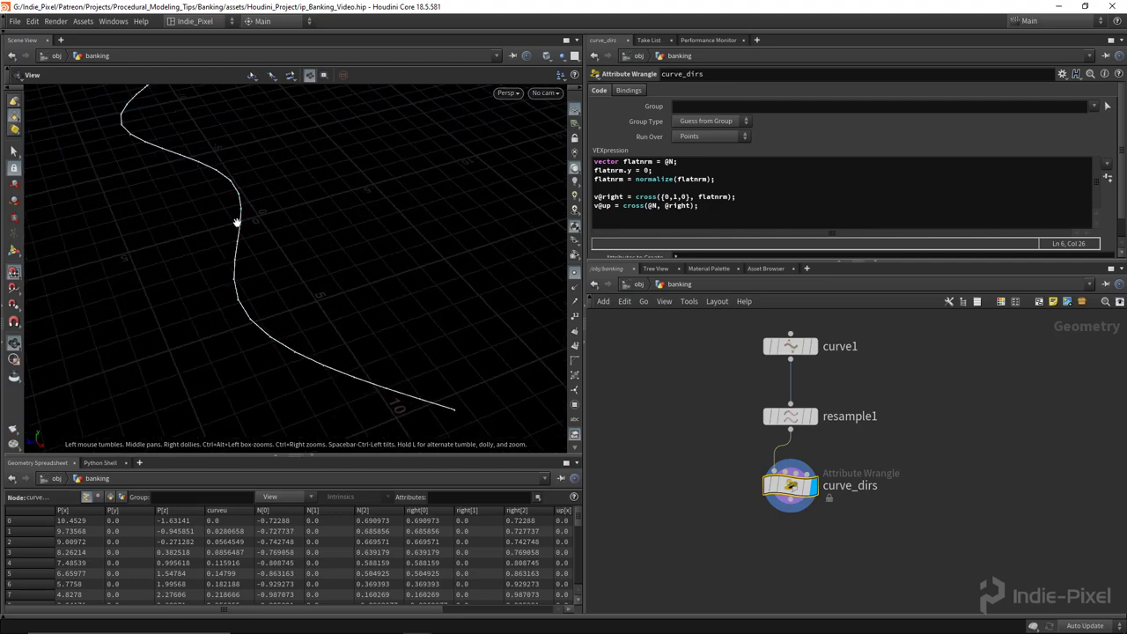
pyautogui.moveTo(334, 373); pyautogui.dragTo(365, 293)
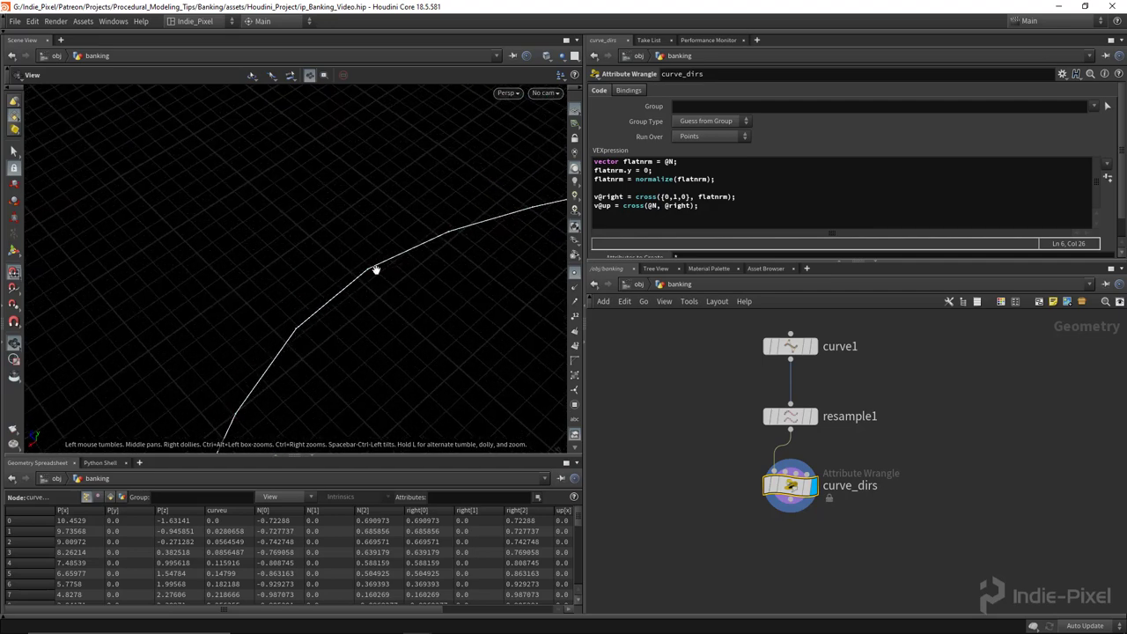
pyautogui.scroll(-5, 337, 312)
pyautogui.moveTo(338, 302); pyautogui.dragTo(455, 393)
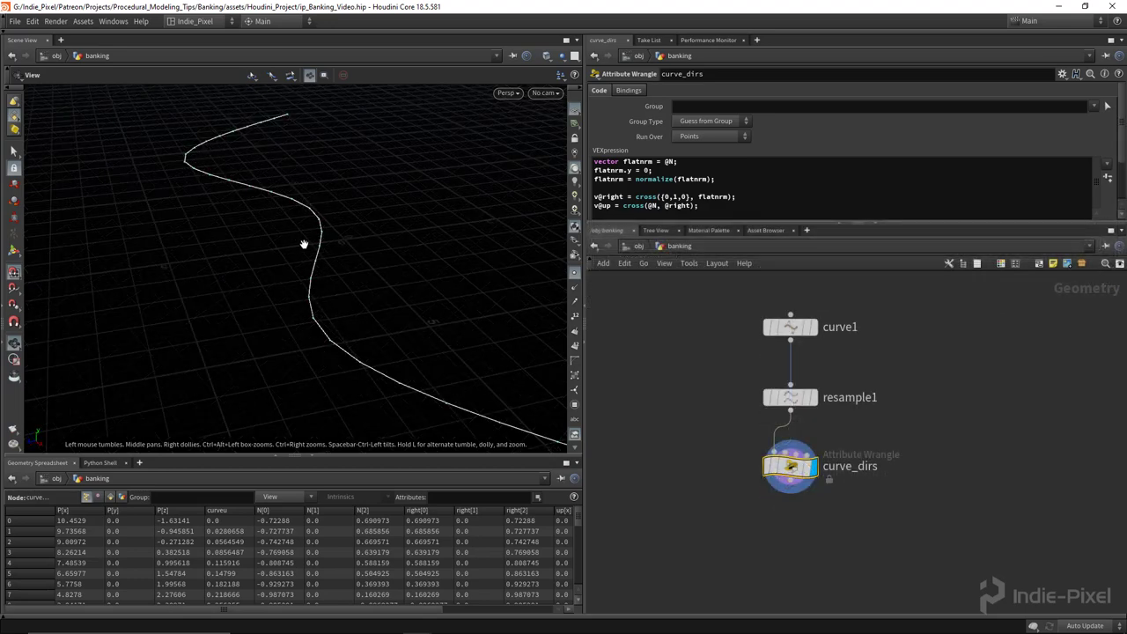
pyautogui.scroll(5, 405, 300)
pyautogui.moveTo(449, 260); pyautogui.dragTo(371, 269)
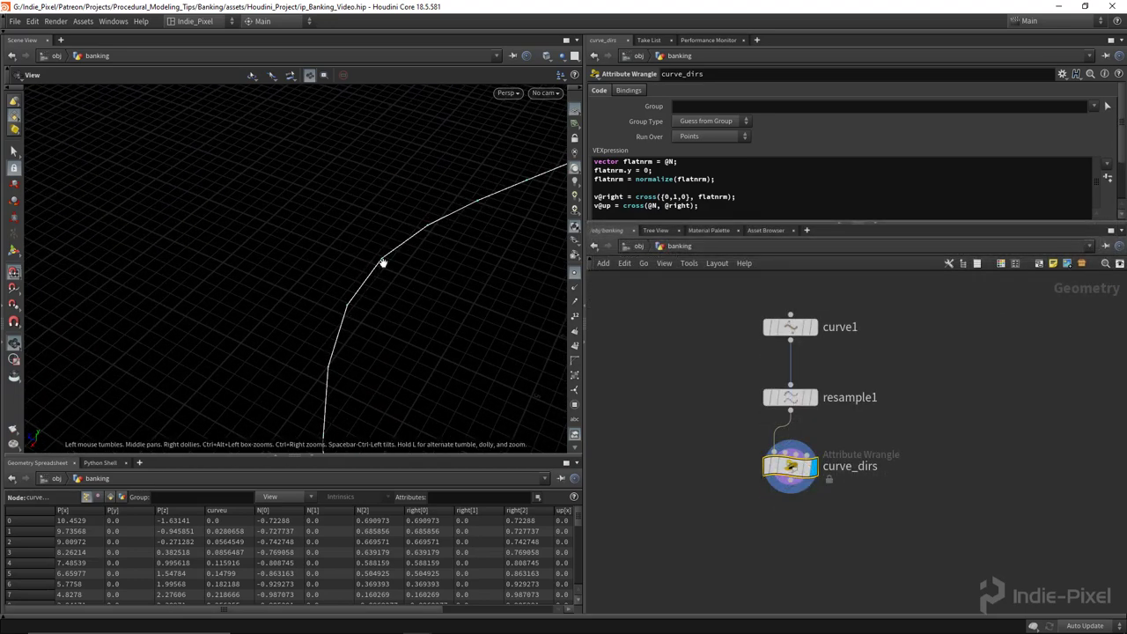
# Step: Add a Convert Line node fed by curve_dirs, display its output, and show primitive numbers on the curve
pyautogui.moveTo(704, 515); pyautogui.dragTo(745, 456, button='middle')
pyautogui.press('Tab')
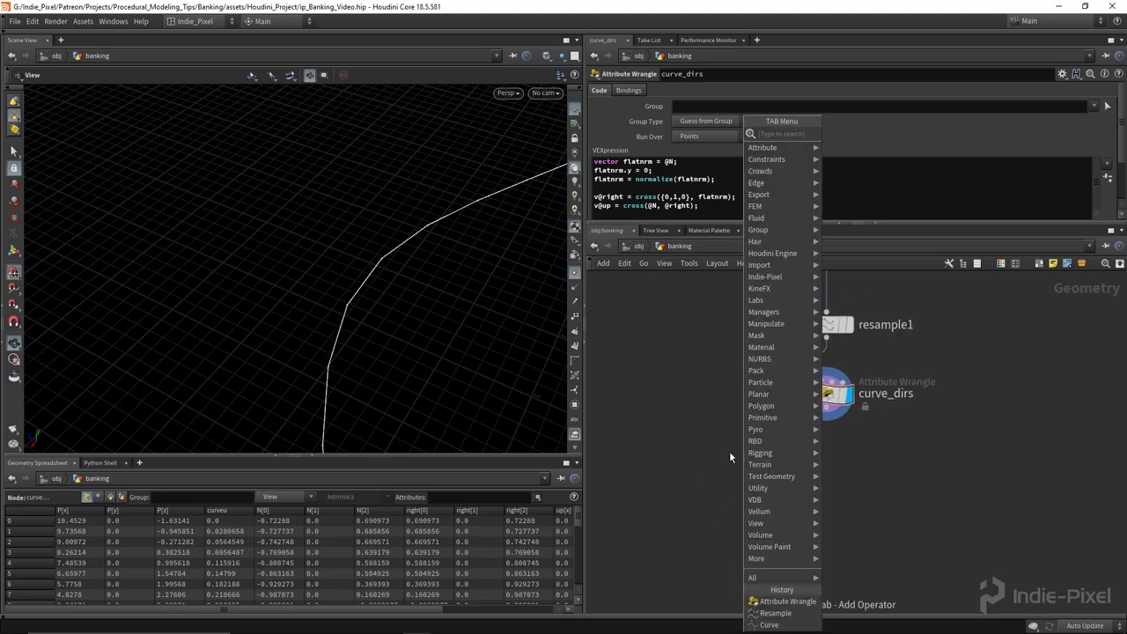
pyautogui.write('cone')
pyautogui.press('Escape')
pyautogui.press('Tab')
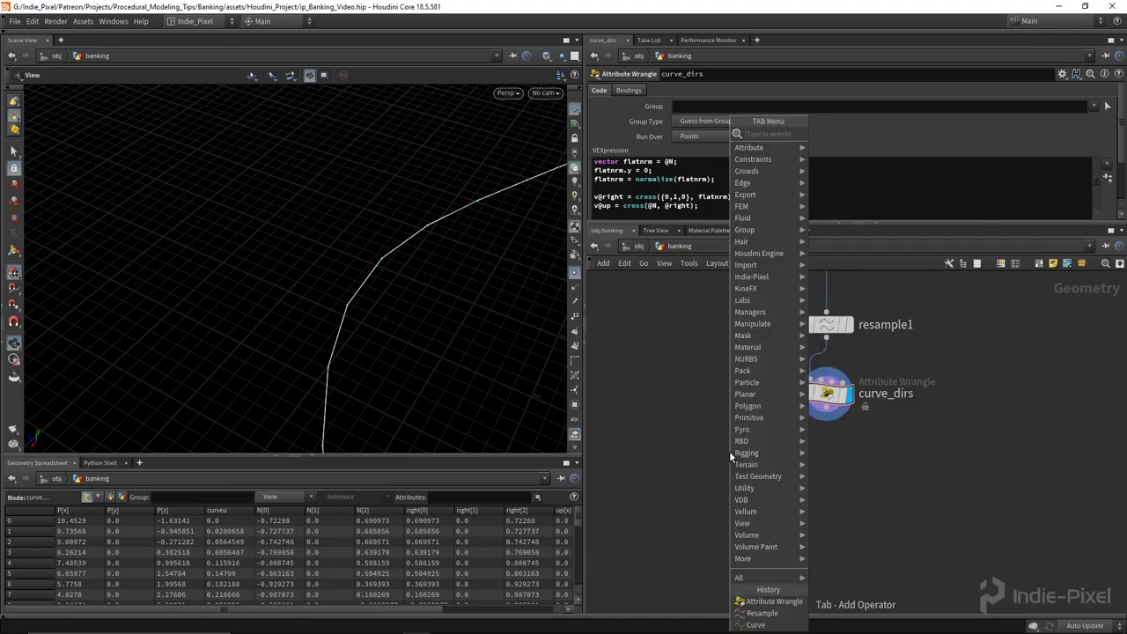
pyautogui.write('o')
pyautogui.press('BackSpace')
pyautogui.write('convert')
pyautogui.press('Down')
pyautogui.press('Down')
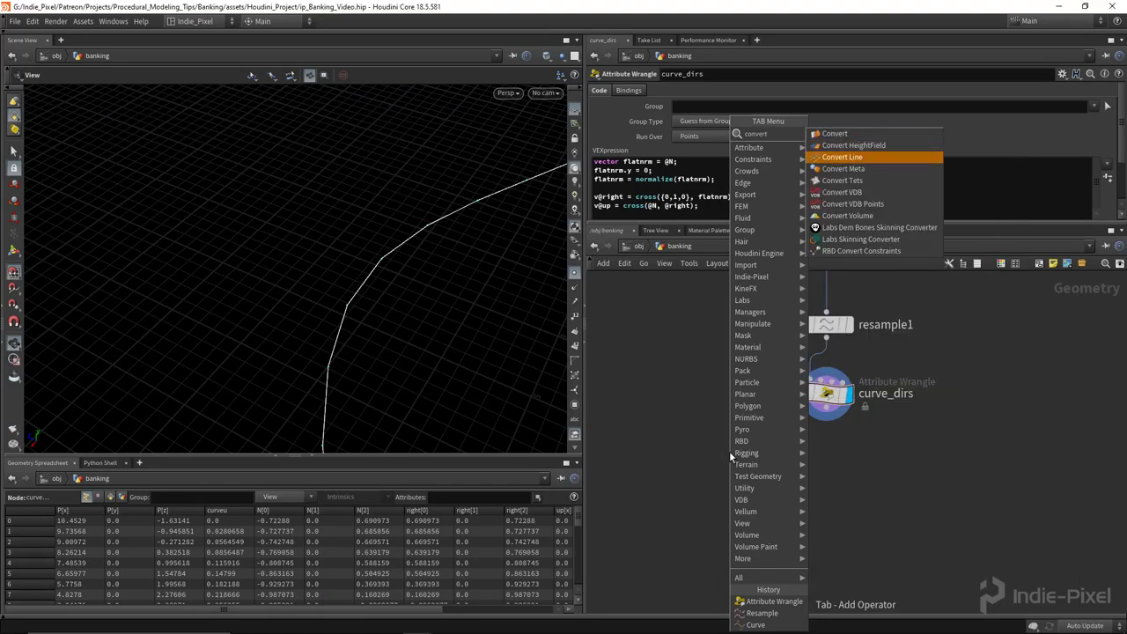
pyautogui.press('Return')
pyautogui.click(718, 476)
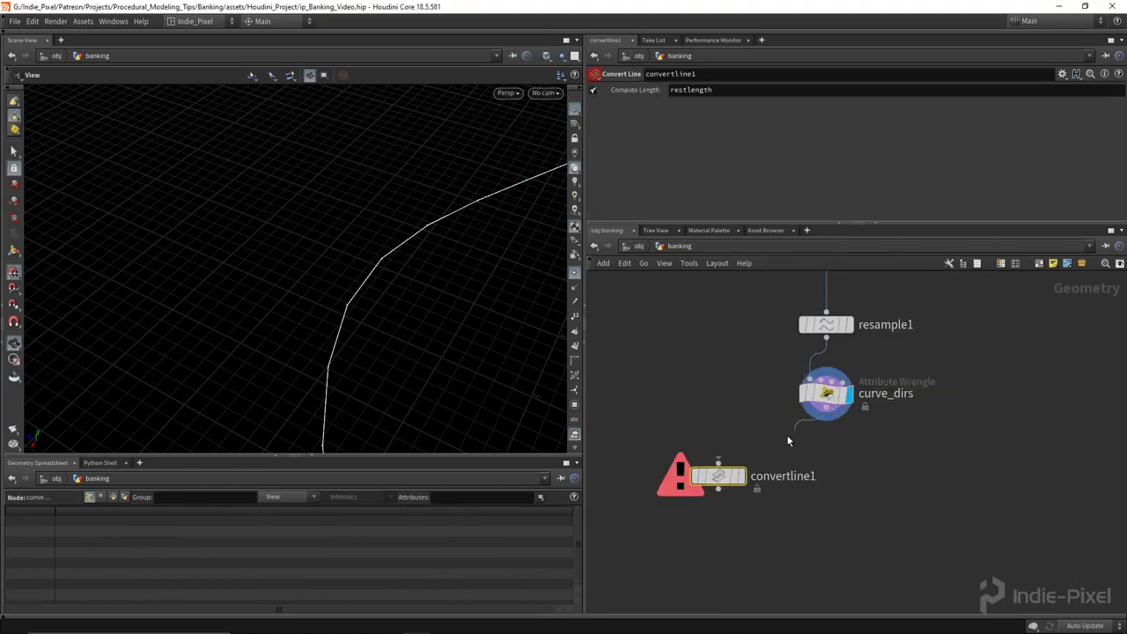
pyautogui.moveTo(826, 421); pyautogui.dragTo(717, 460)
pyautogui.moveTo(493, 370); pyautogui.dragTo(420, 302)
pyautogui.moveTo(561, 345); pyautogui.dragTo(360, 266)
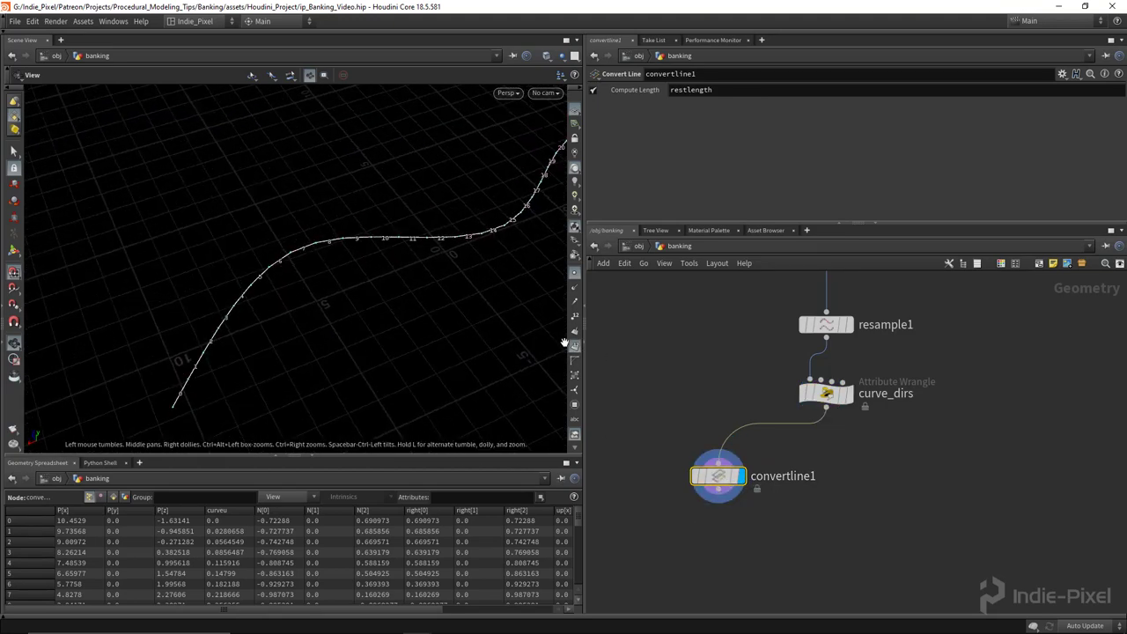
# Step: Compare the curve before and after convertline1, examining its individual numbered segments up close
pyautogui.click(826, 397)
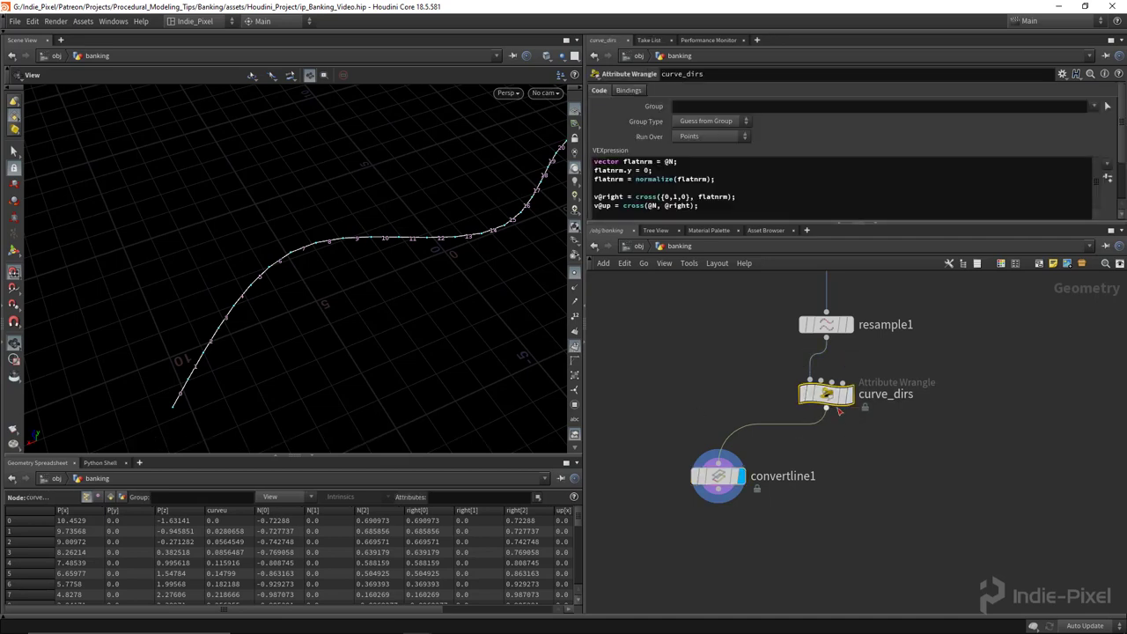
pyautogui.click(848, 393)
pyautogui.moveTo(555, 290); pyautogui.dragTo(399, 239)
pyautogui.click(718, 475)
pyautogui.click(739, 476)
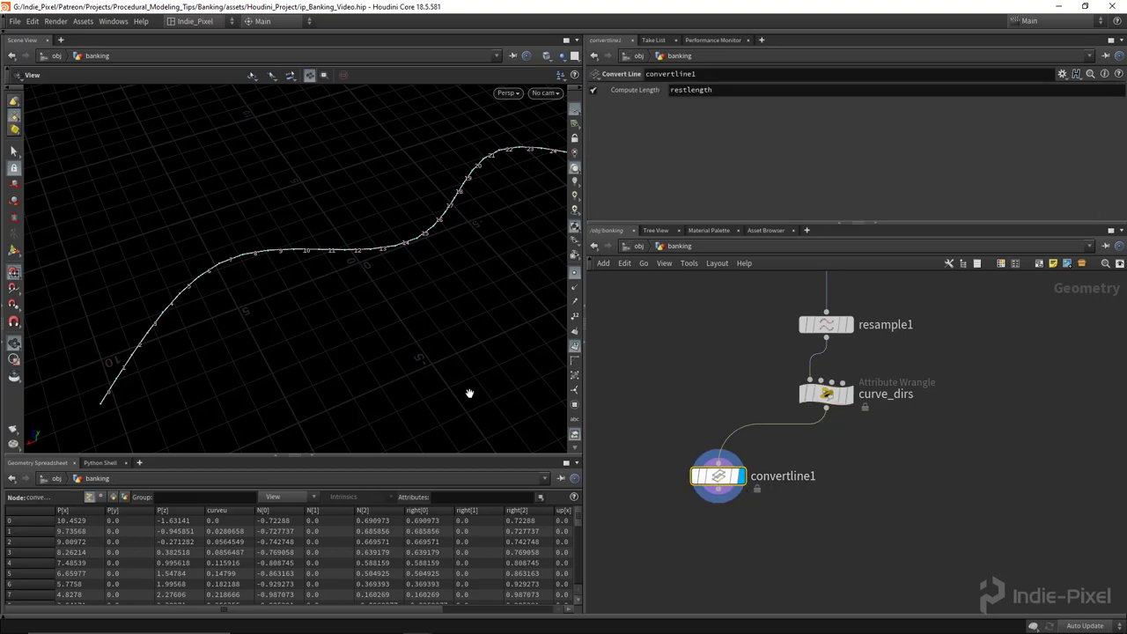
pyautogui.moveTo(202, 238); pyautogui.dragTo(347, 249)
pyautogui.scroll(5, 353, 251)
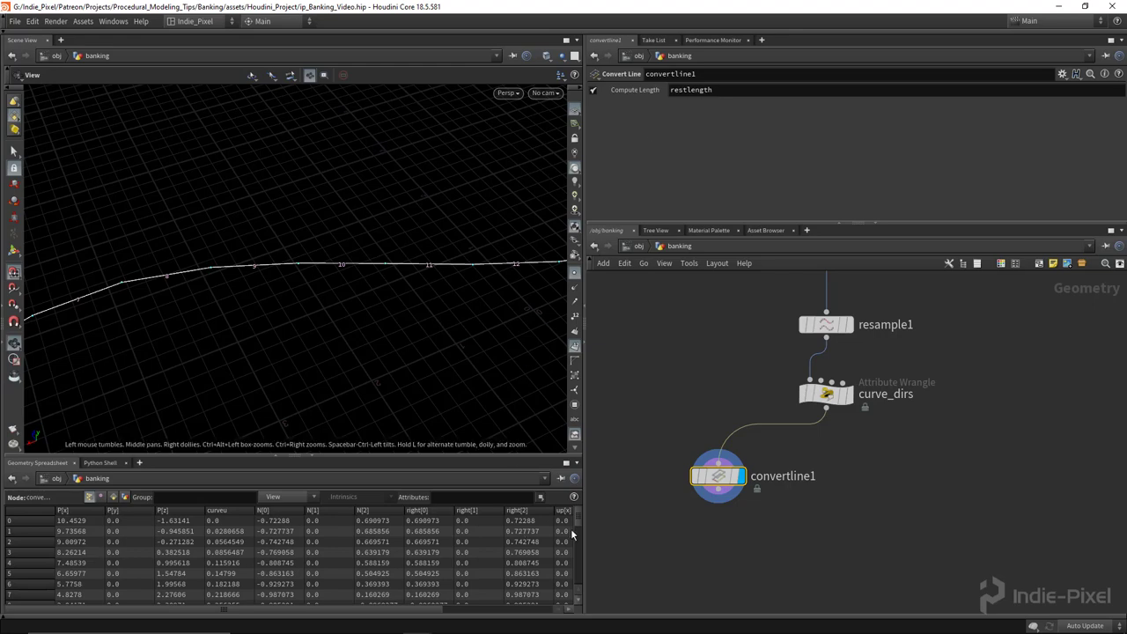
# Step: Show the primitive attributes in an enlarged Geometry Spreadsheet and examine the segments' restlength values along the curve
pyautogui.click(113, 497)
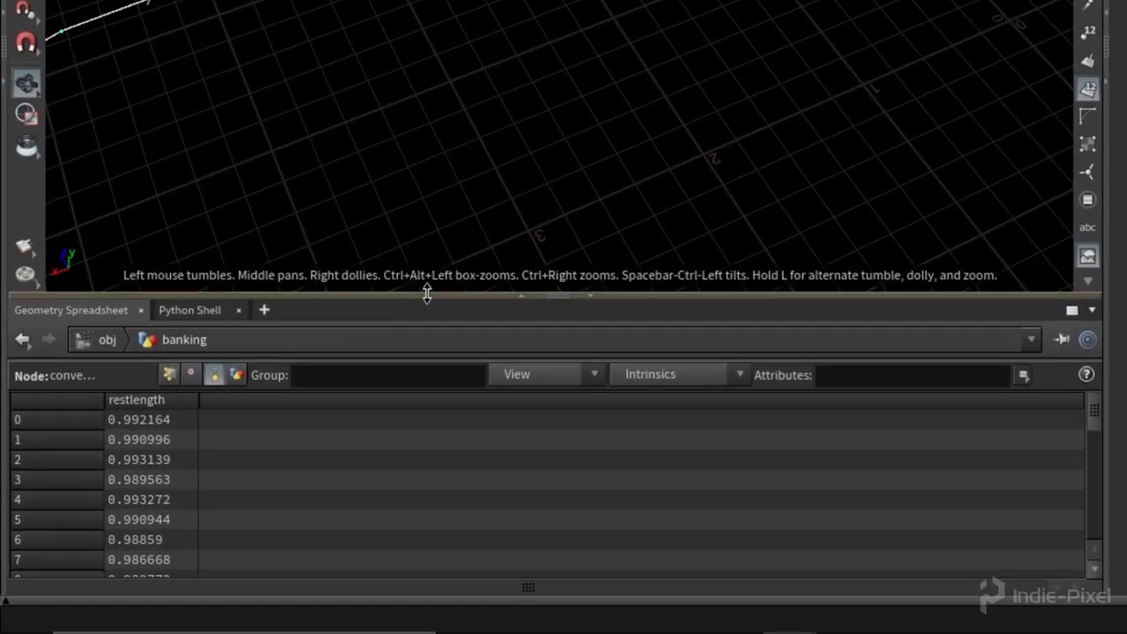
pyautogui.moveTo(423, 297); pyautogui.dragTo(374, 216)
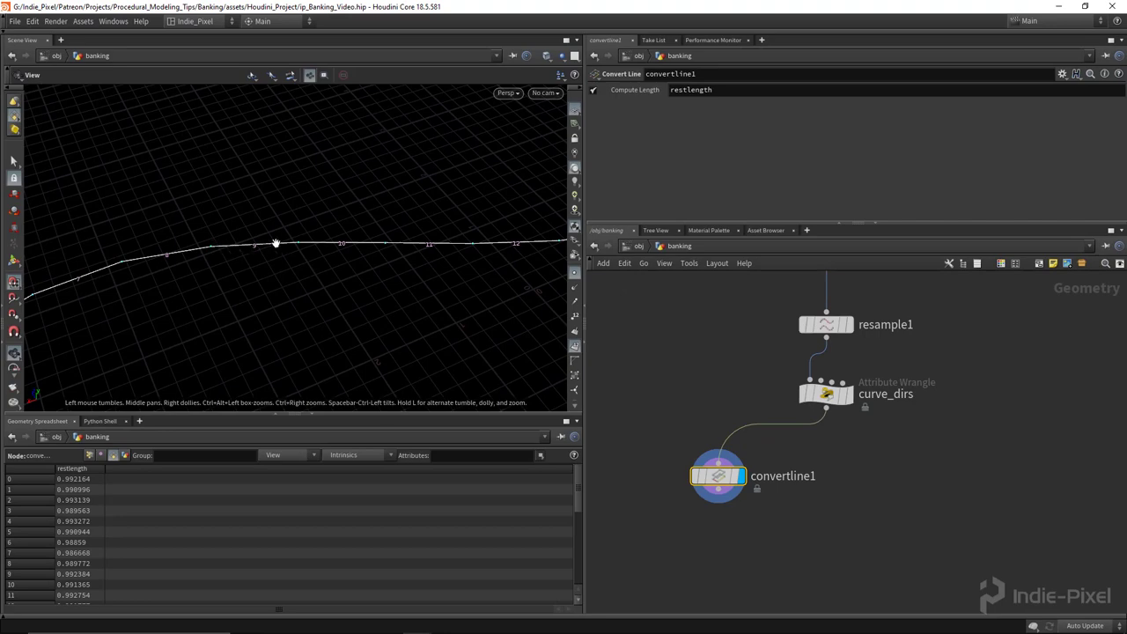
pyautogui.moveTo(345, 294); pyautogui.dragTo(310, 276)
pyautogui.moveTo(421, 268); pyautogui.dragTo(400, 290)
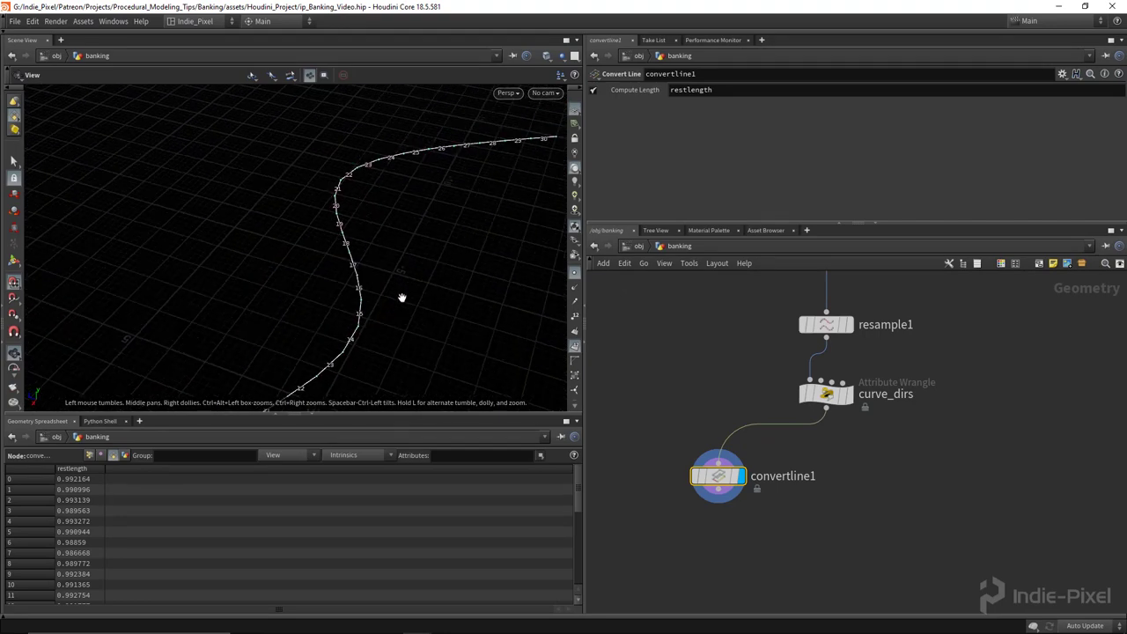
pyautogui.moveTo(330, 311); pyautogui.dragTo(458, 352)
# Step: Place an unconnected Attribute Wrangle beside convertline1
pyautogui.press('Tab')
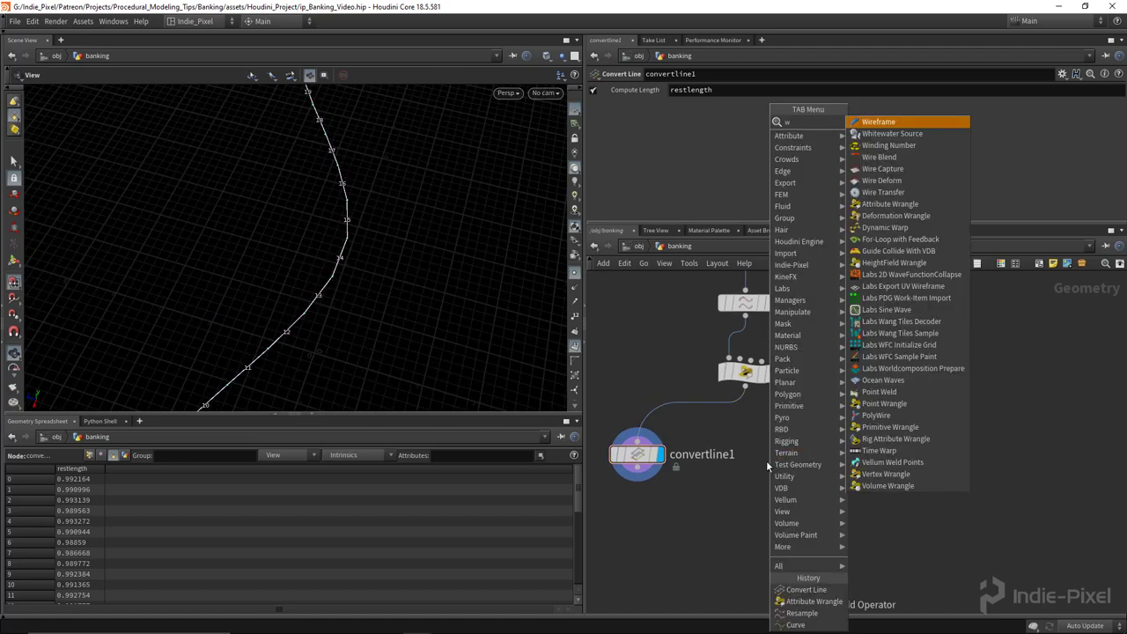
pyautogui.press('Return')
pyautogui.click(852, 463)
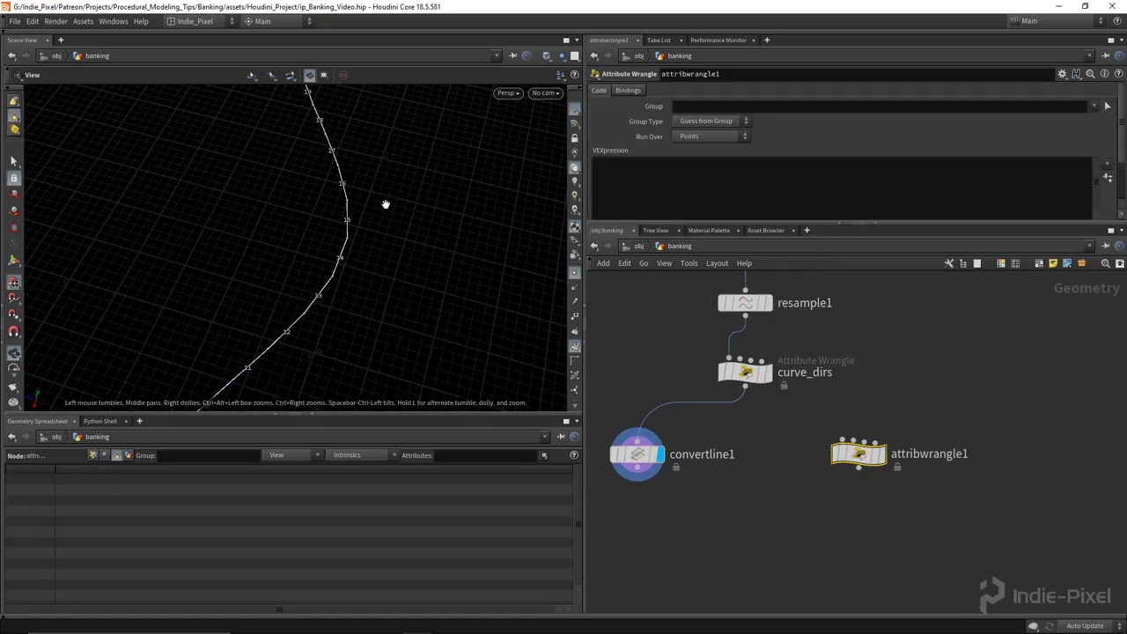
pyautogui.moveTo(391, 206); pyautogui.dragTo(384, 212)
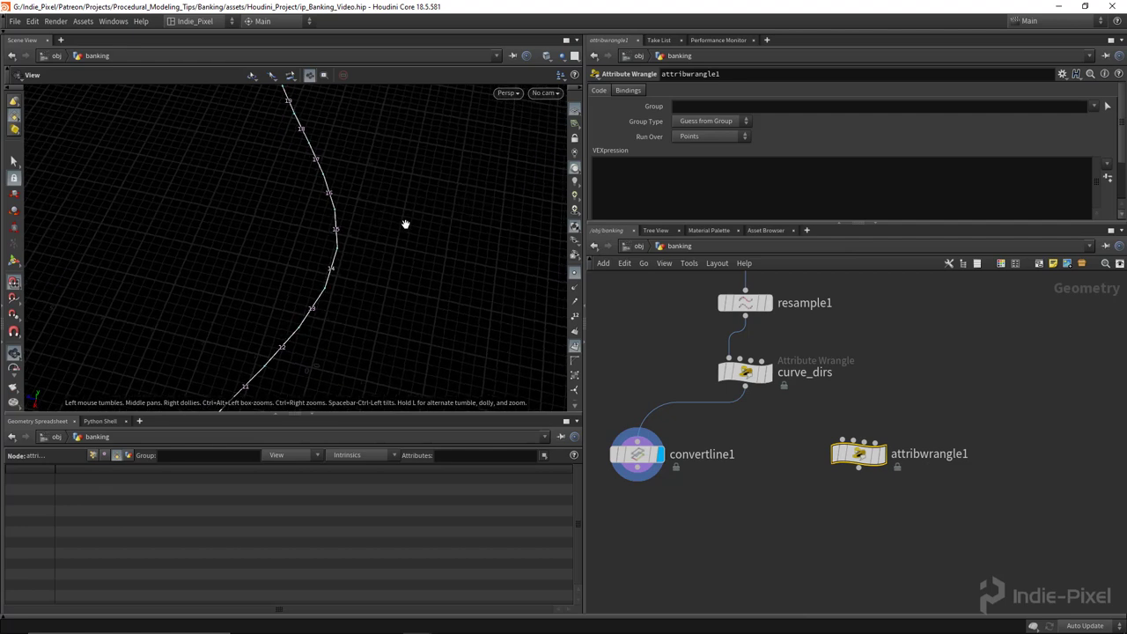
# Step: Append the line @N = v@right; to the curve_dirs VEX code and show point normals to check their direction
pyautogui.click(746, 373)
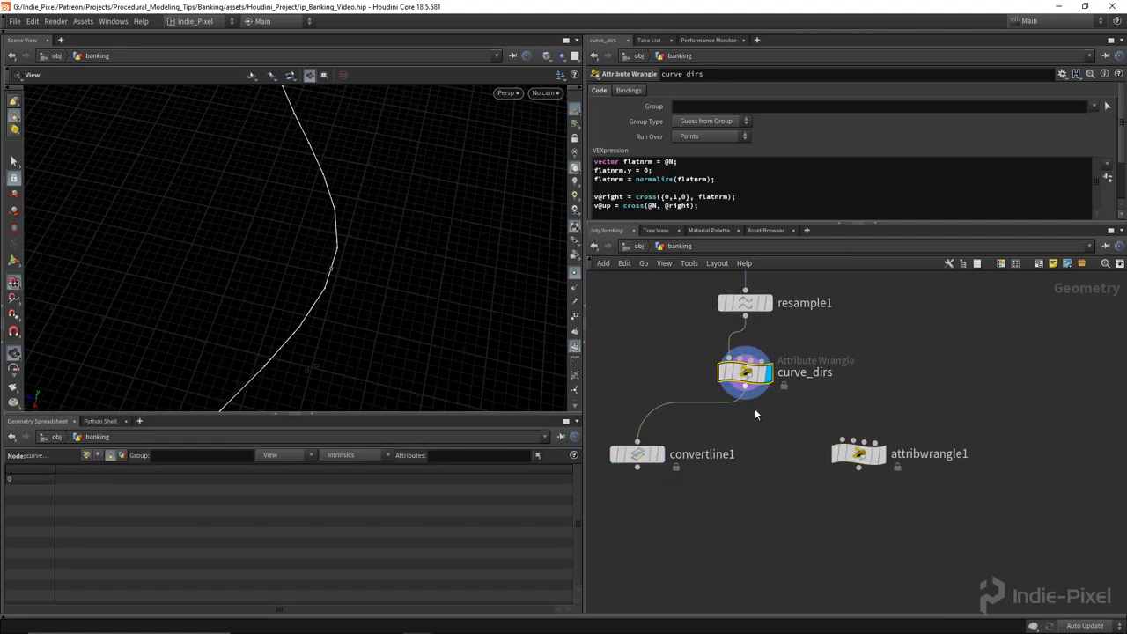
pyautogui.moveTo(623, 197); pyautogui.dragTo(574, 208)
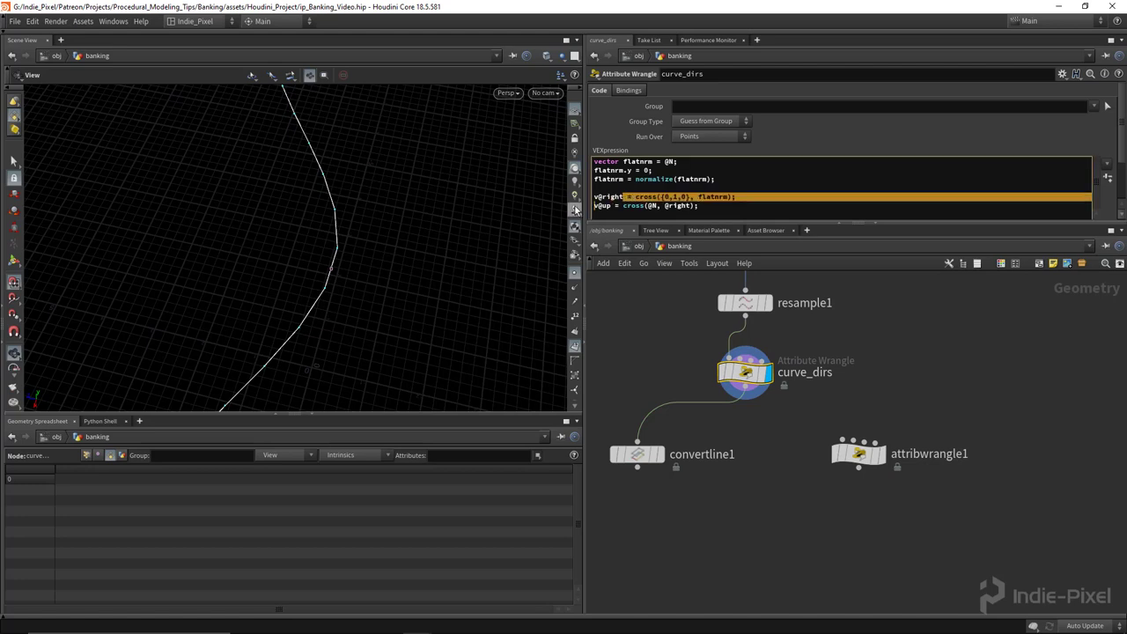
pyautogui.click(682, 215)
pyautogui.press('Return')
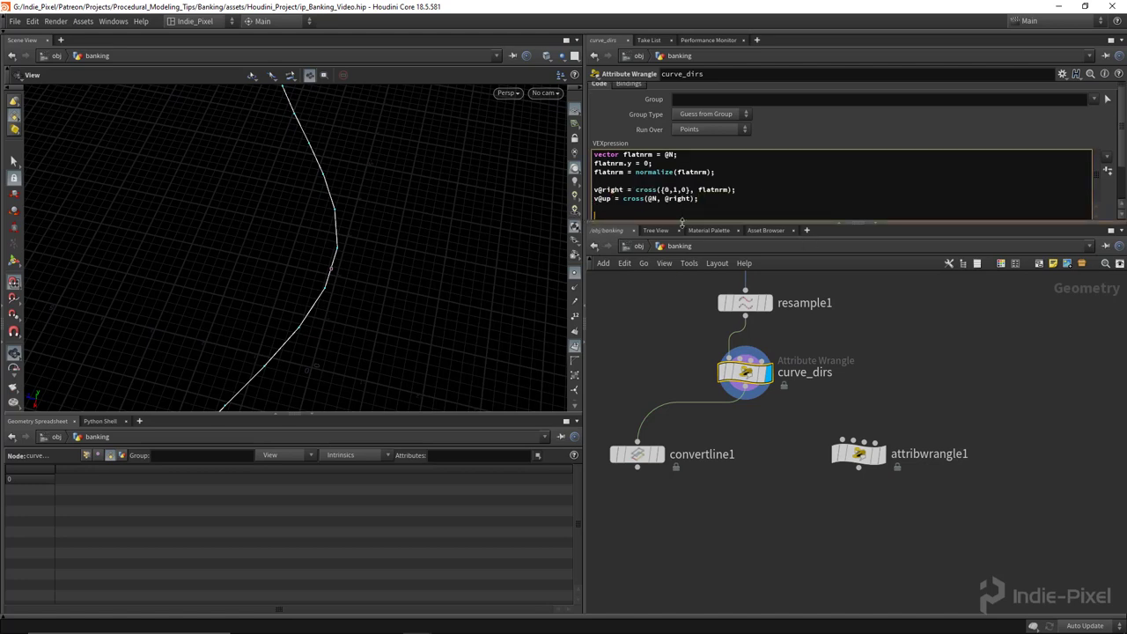
pyautogui.write('@N = v@right;')
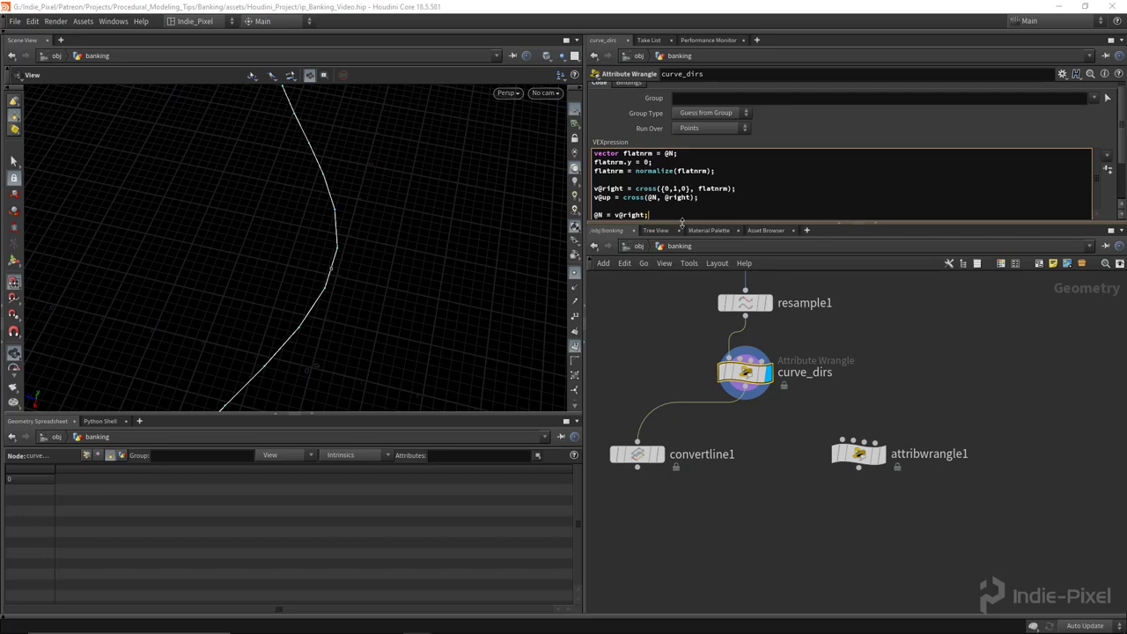
pyautogui.moveTo(417, 269); pyautogui.dragTo(311, 308)
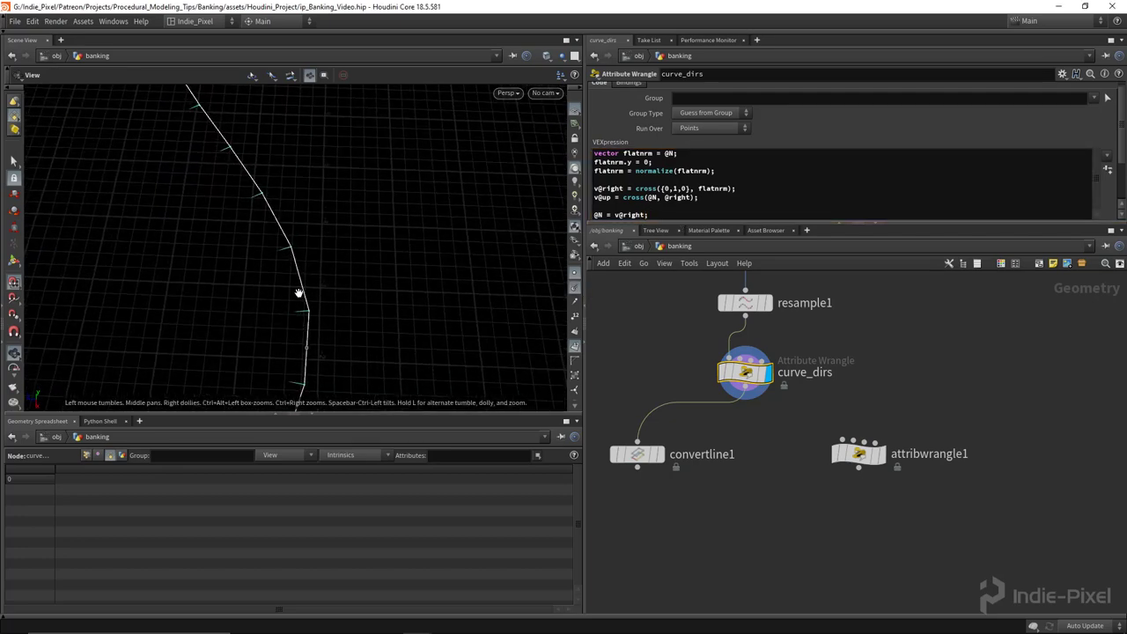
pyautogui.moveTo(217, 210); pyautogui.dragTo(250, 182)
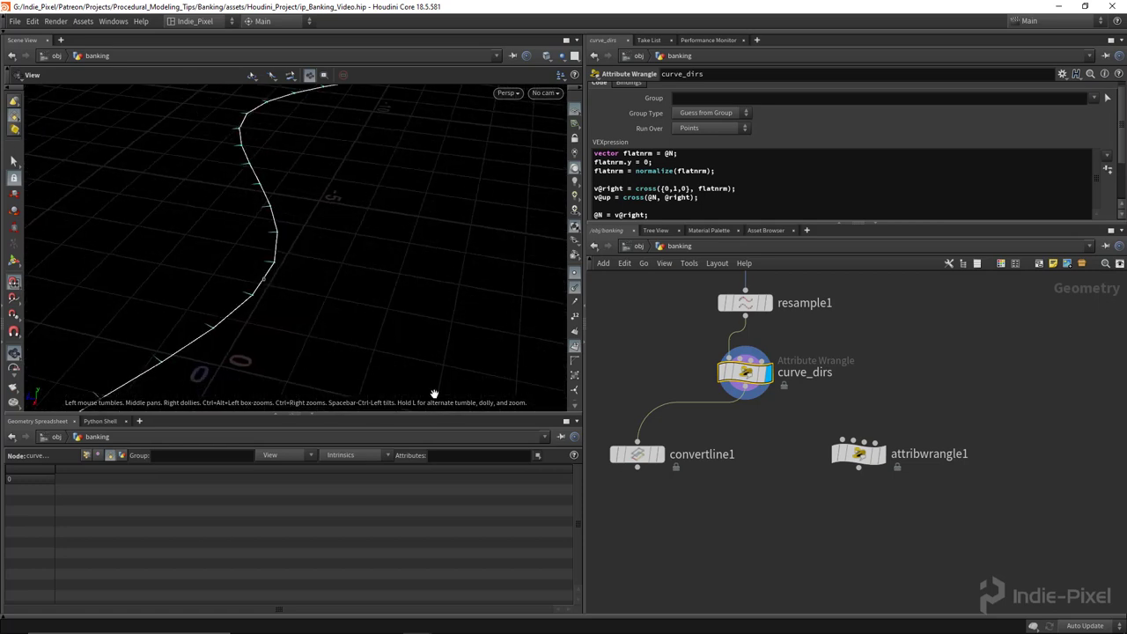
# Step: Replace the unused Attribute Wrangle with a Peak node fed by curve_dirs and display it
pyautogui.moveTo(799, 516); pyautogui.dragTo(768, 518, button='middle')
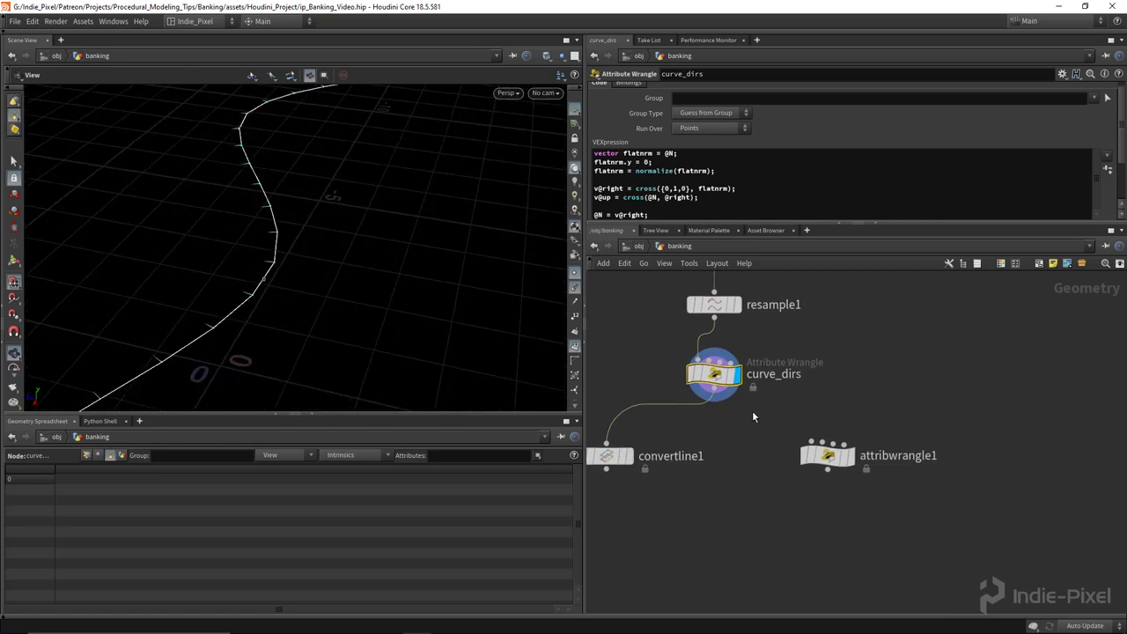
pyautogui.click(826, 455)
pyautogui.press('Delete')
pyautogui.press('Tab')
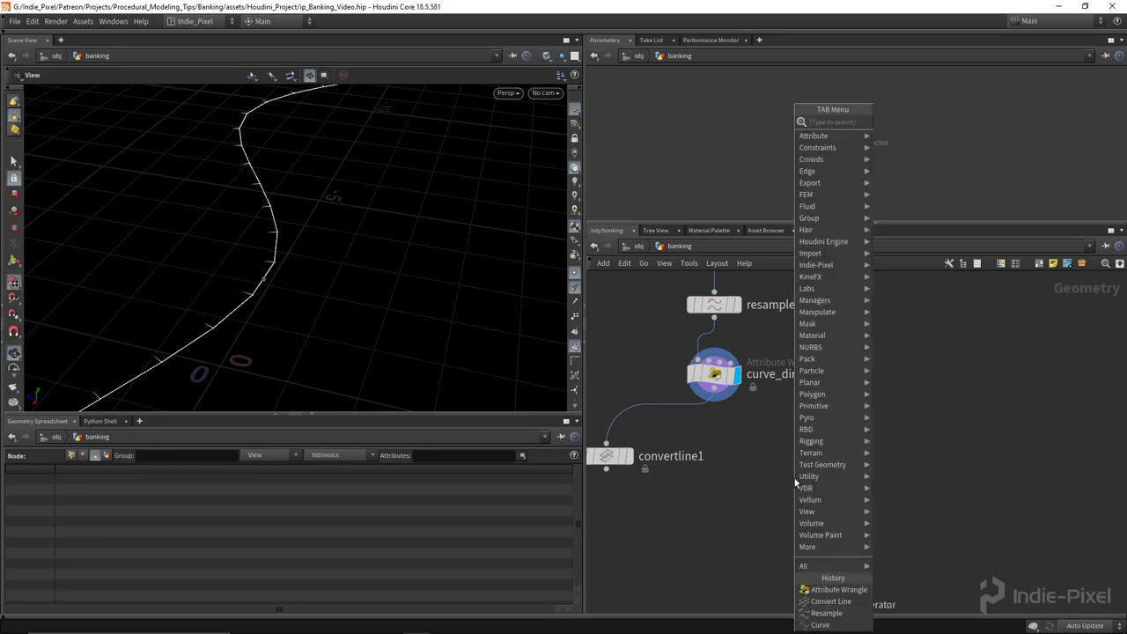
pyautogui.press('Return')
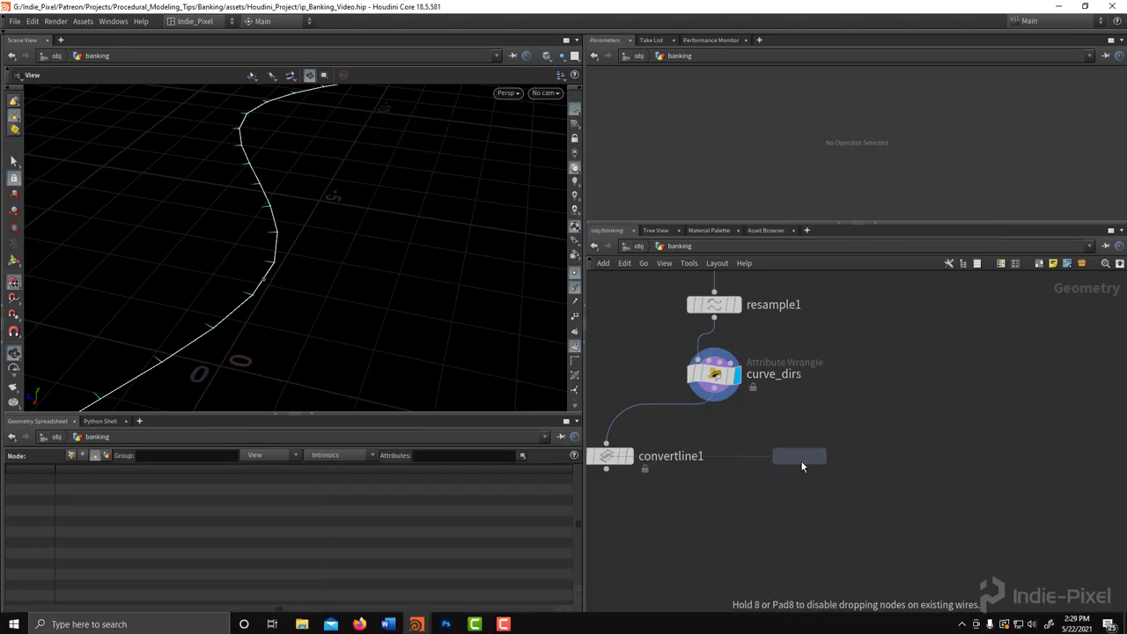
pyautogui.click(812, 456)
pyautogui.click(839, 458)
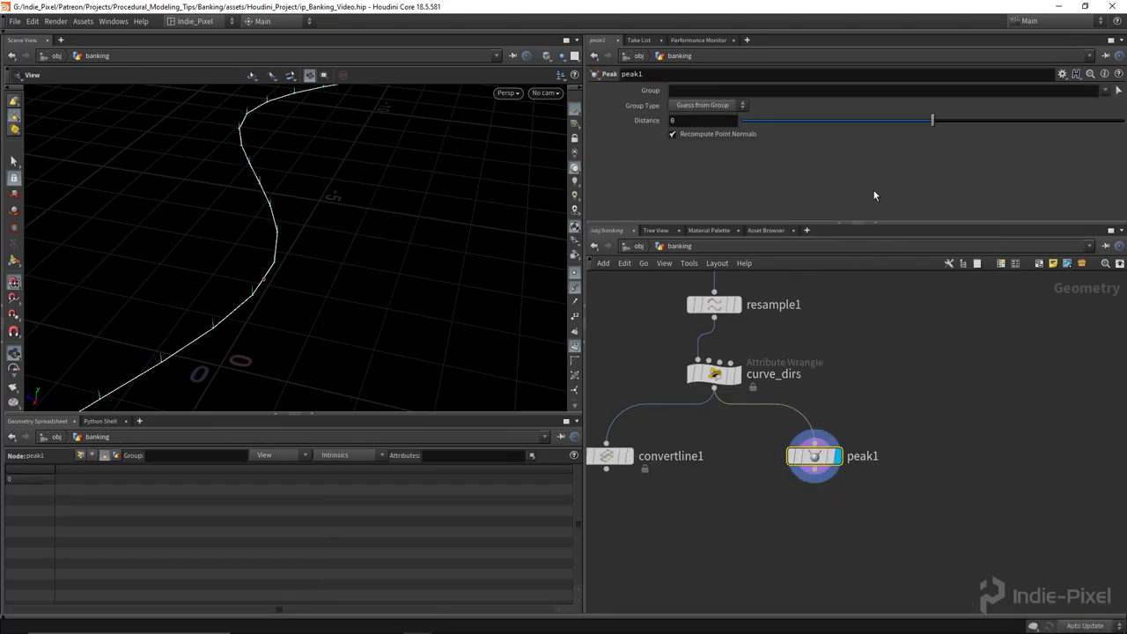
# Step: Disable Recompute Point Normals on peak1 and set its Distance to 1
pyautogui.click(714, 134)
pyautogui.moveTo(933, 120); pyautogui.dragTo(941, 120)
pyautogui.click(716, 123)
pyautogui.write('1')
pyautogui.press('Return')
pyautogui.scroll(3, 734, 497)
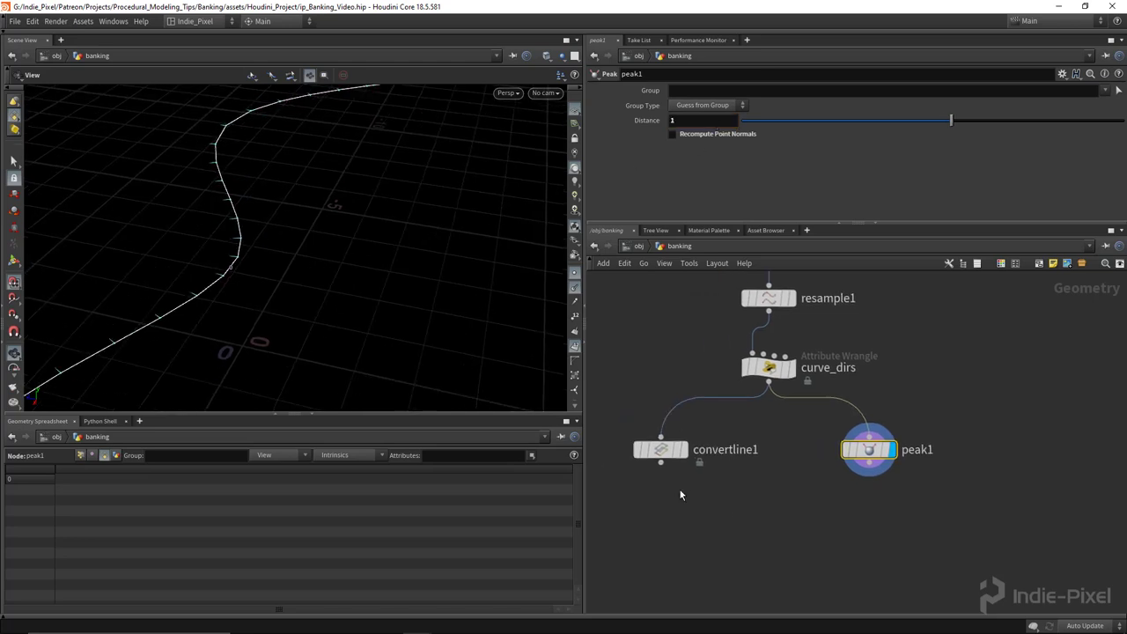
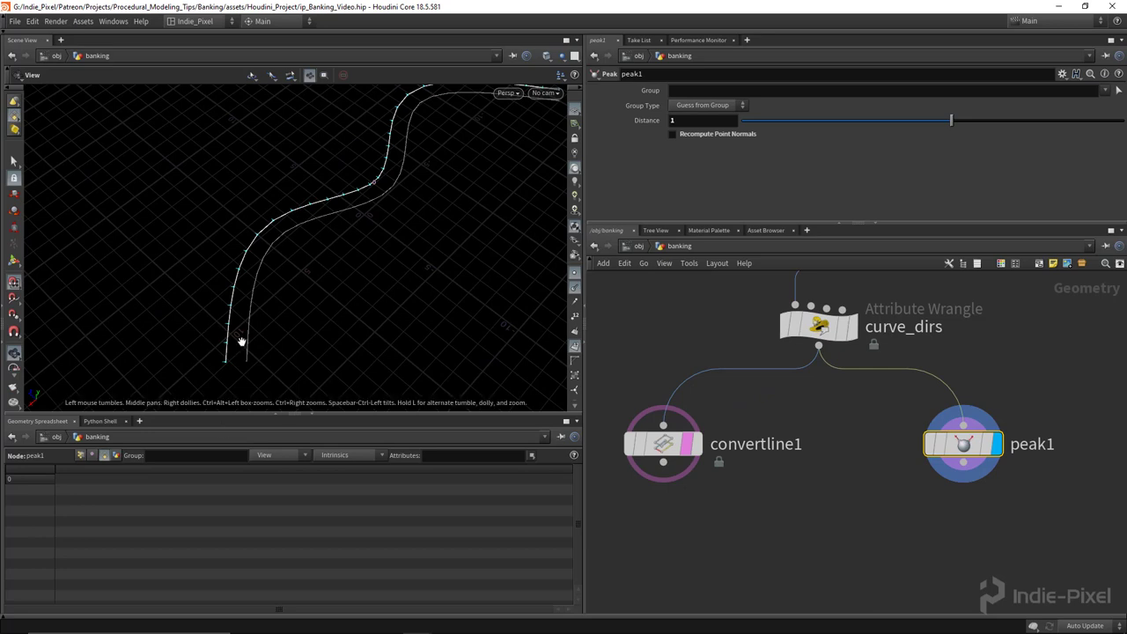
# Step: Duplicate convertline1 below peak1, display the copy, and line up the original with it in the network
pyautogui.moveTo(744, 528); pyautogui.dragTo(750, 459, button='middle')
pyautogui.moveTo(300, 258); pyautogui.dragTo(294, 330)
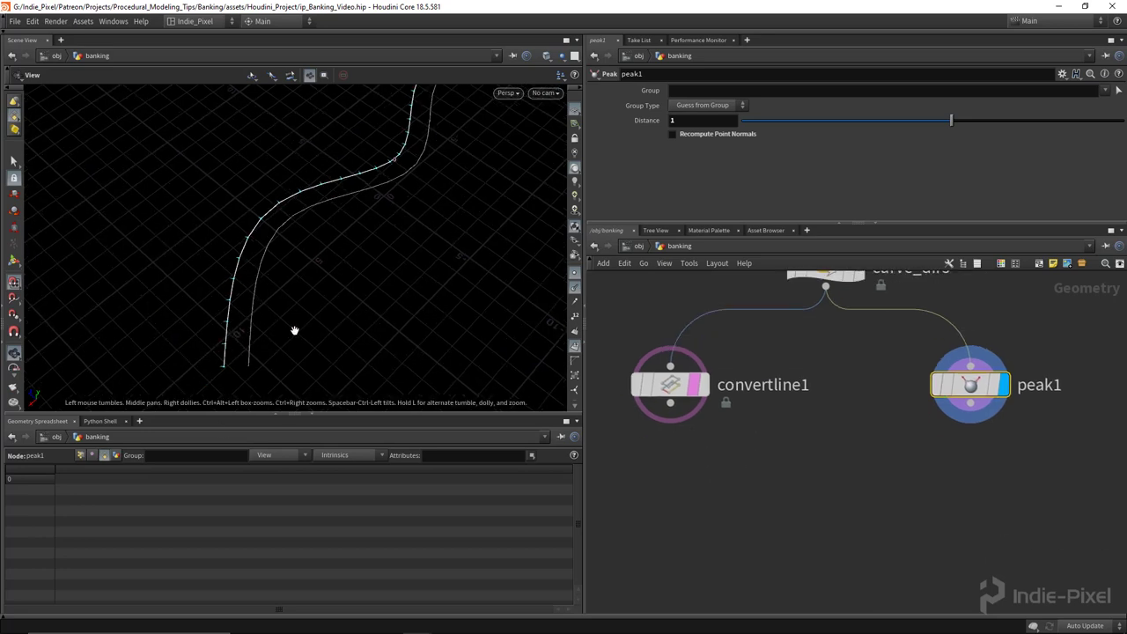
pyautogui.moveTo(705, 424); pyautogui.dragTo(682, 383, button='middle')
pyautogui.click(677, 349)
pyautogui.click(652, 349)
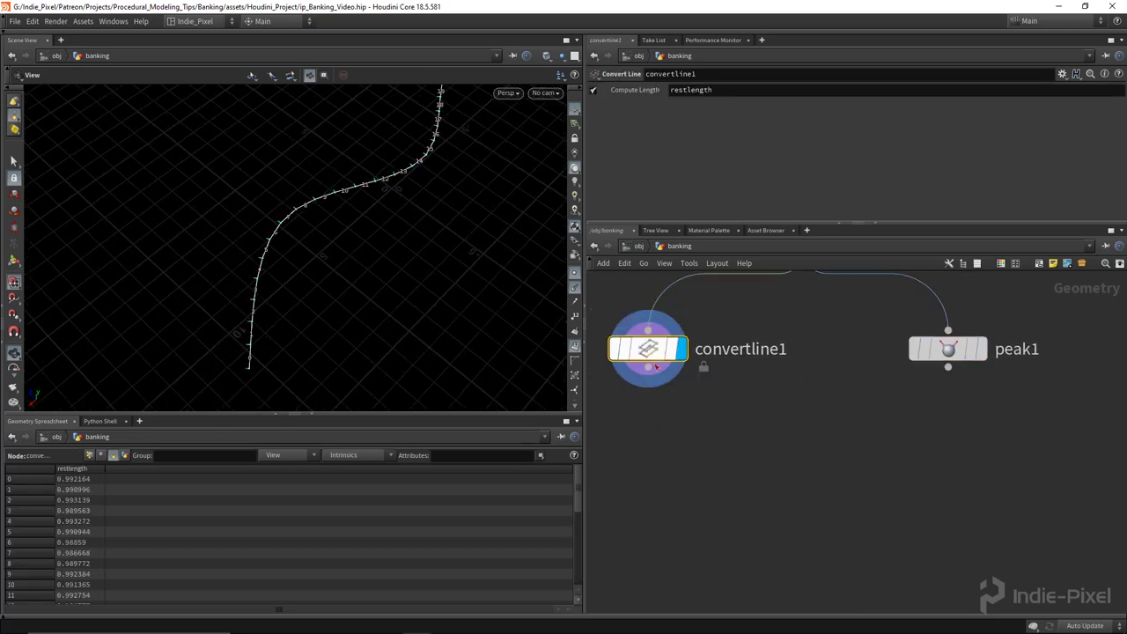
pyautogui.click(969, 415)
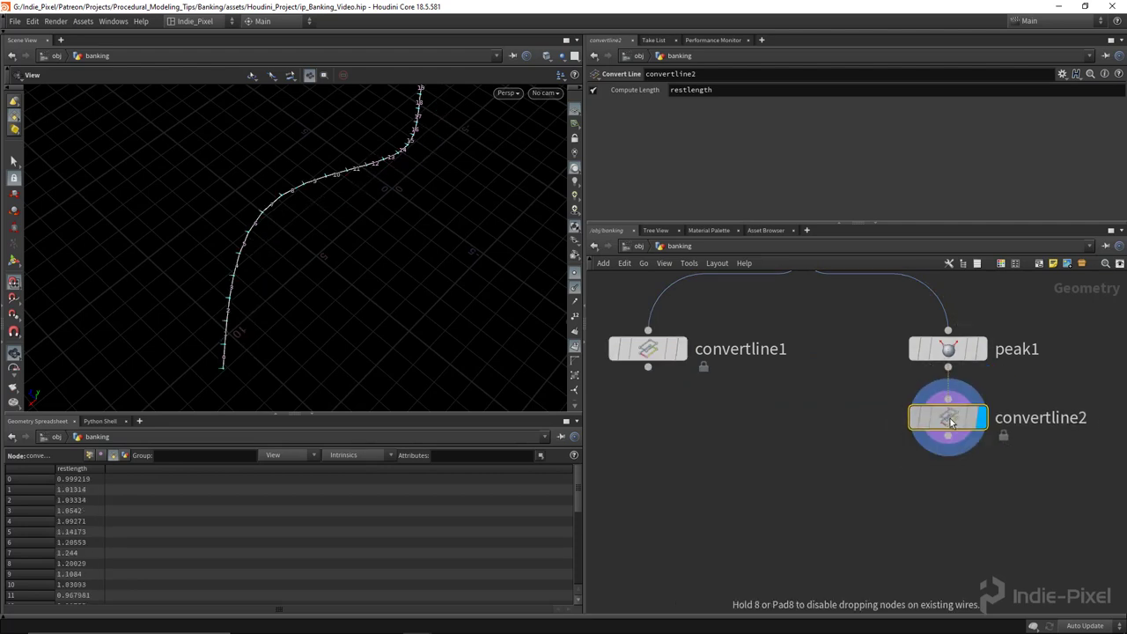
pyautogui.moveTo(645, 364); pyautogui.dragTo(686, 414)
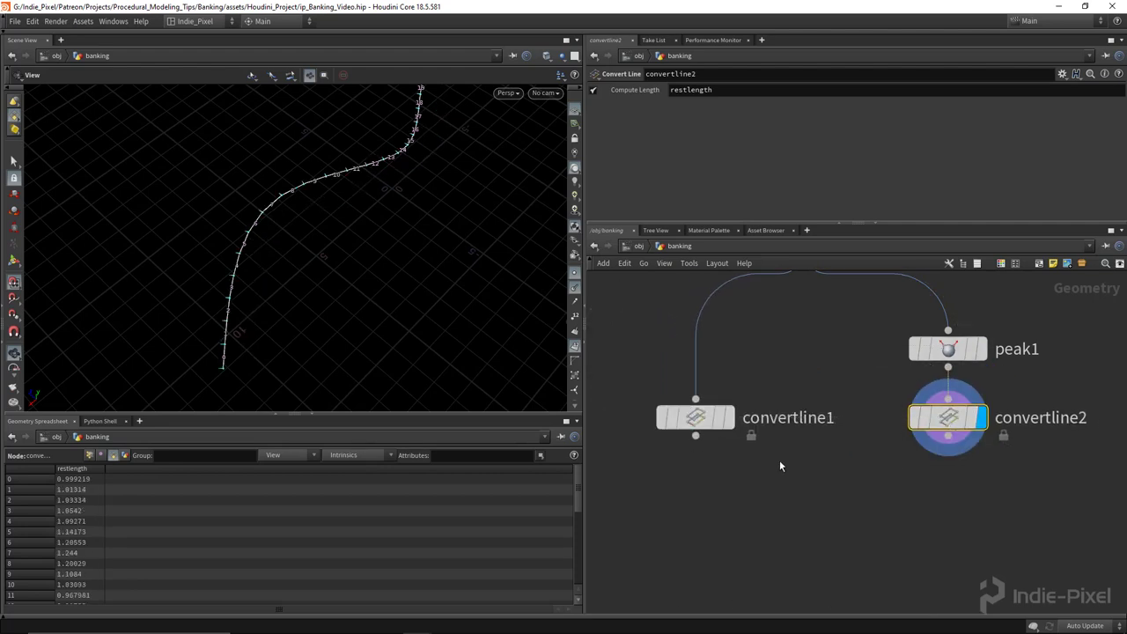
pyautogui.moveTo(771, 427); pyautogui.dragTo(763, 394, button='middle')
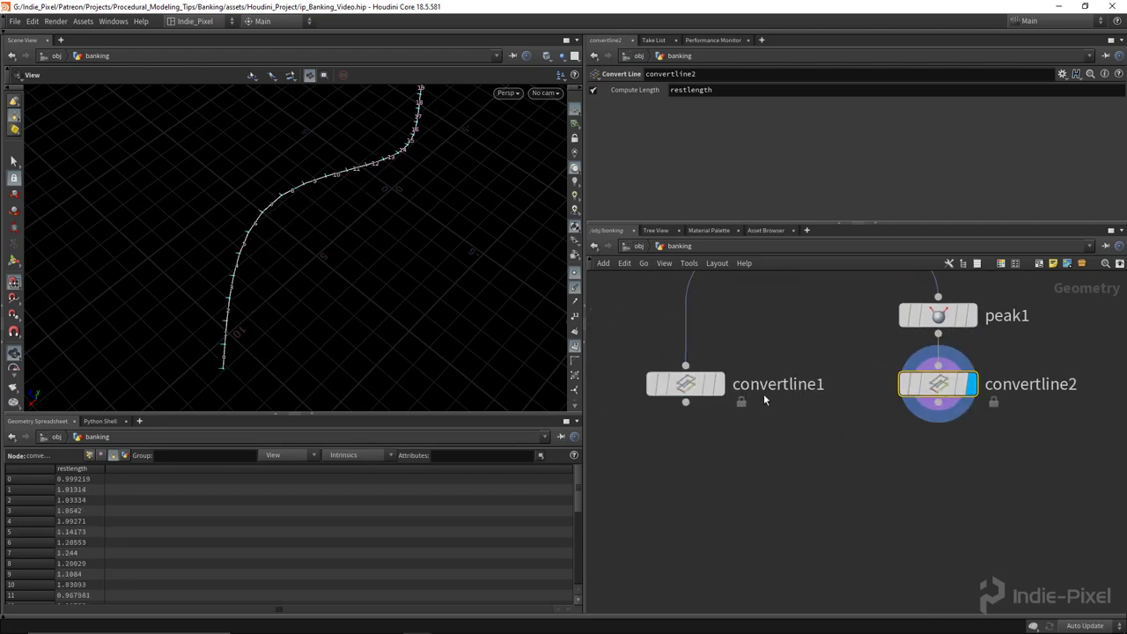
# Step: Template convertline1 alongside the displayed convertline2 and compare the segment lengths of the original and offset curves
pyautogui.click(710, 388)
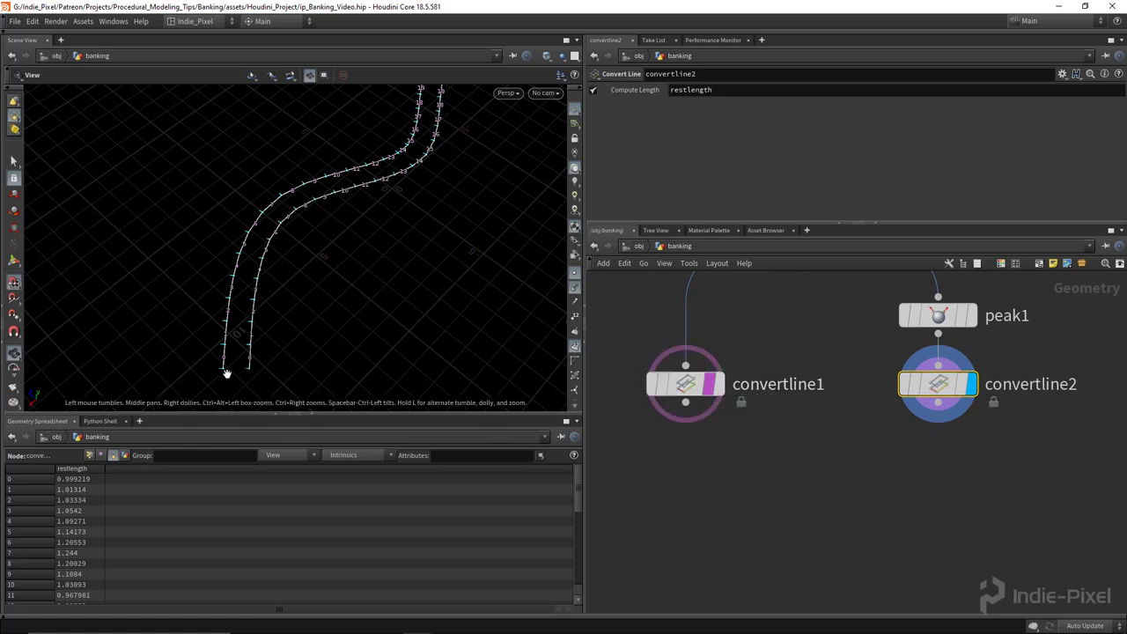
pyautogui.moveTo(227, 374); pyautogui.dragTo(412, 304)
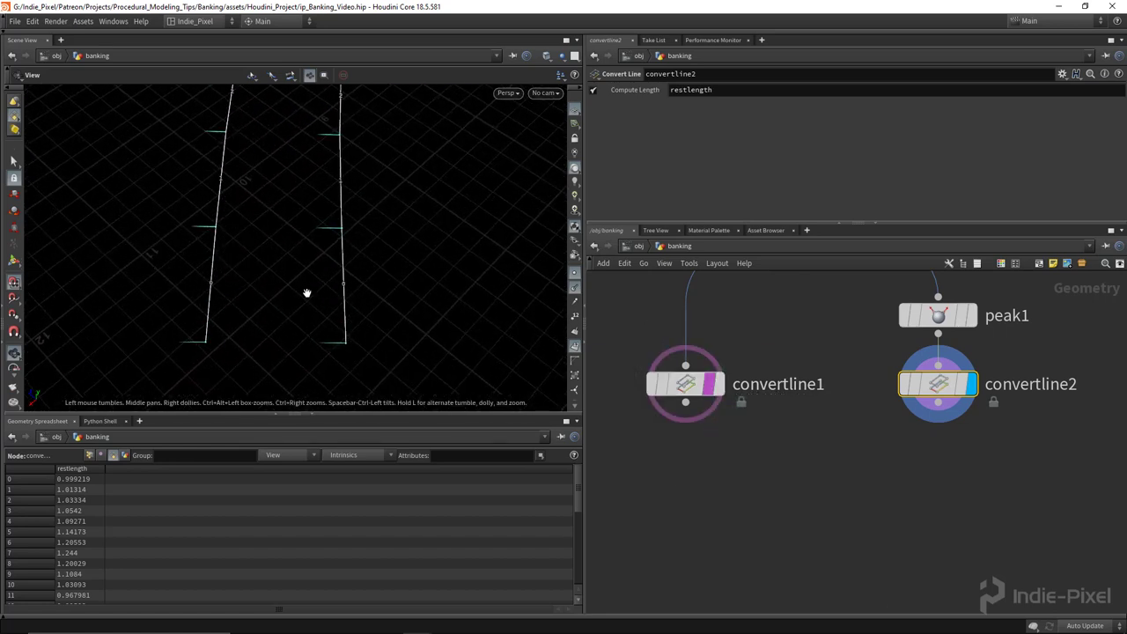
pyautogui.moveTo(307, 293); pyautogui.dragTo(350, 306)
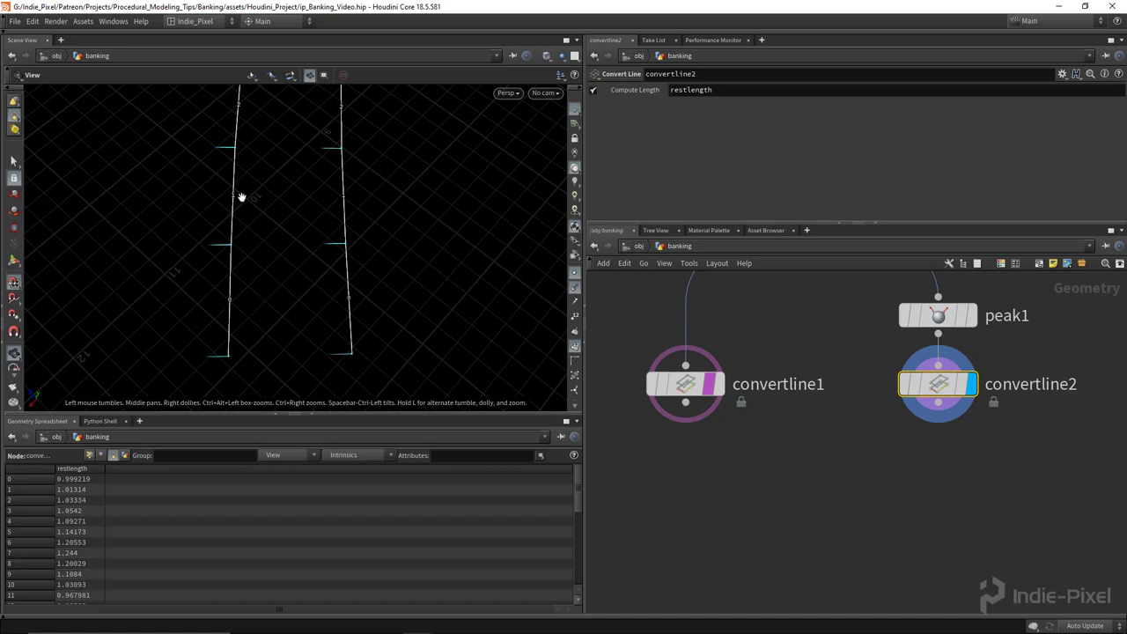
pyautogui.moveTo(337, 196); pyautogui.dragTo(327, 323)
pyautogui.moveTo(300, 270); pyautogui.dragTo(305, 300)
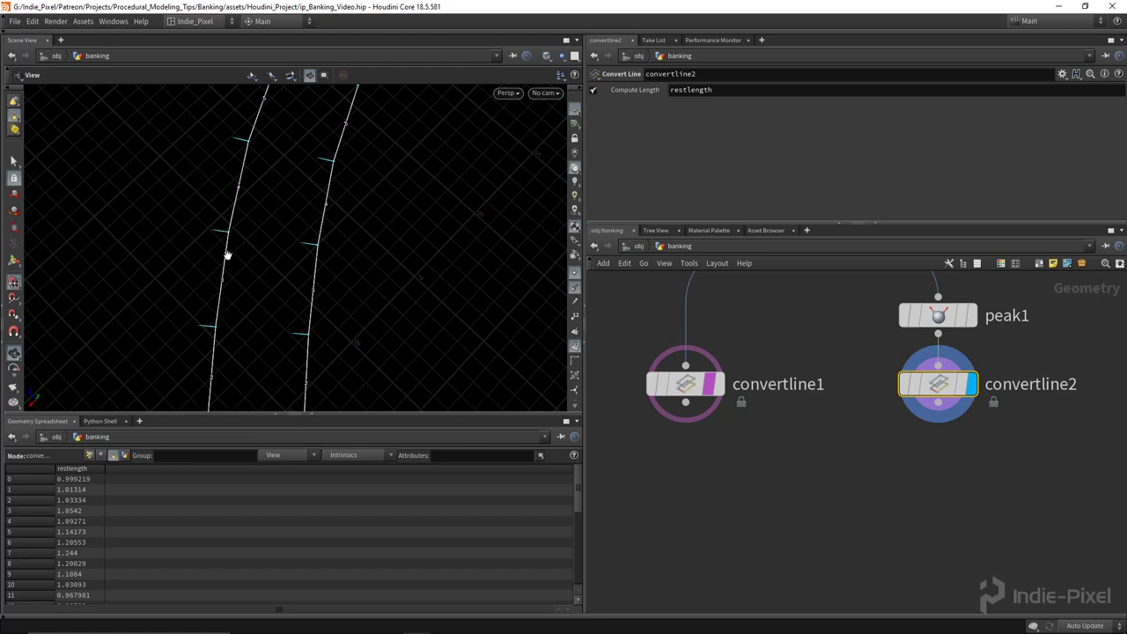
# Step: Compare the matching segments of the original and offset curves around the bends
pyautogui.moveTo(227, 256); pyautogui.dragTo(250, 283)
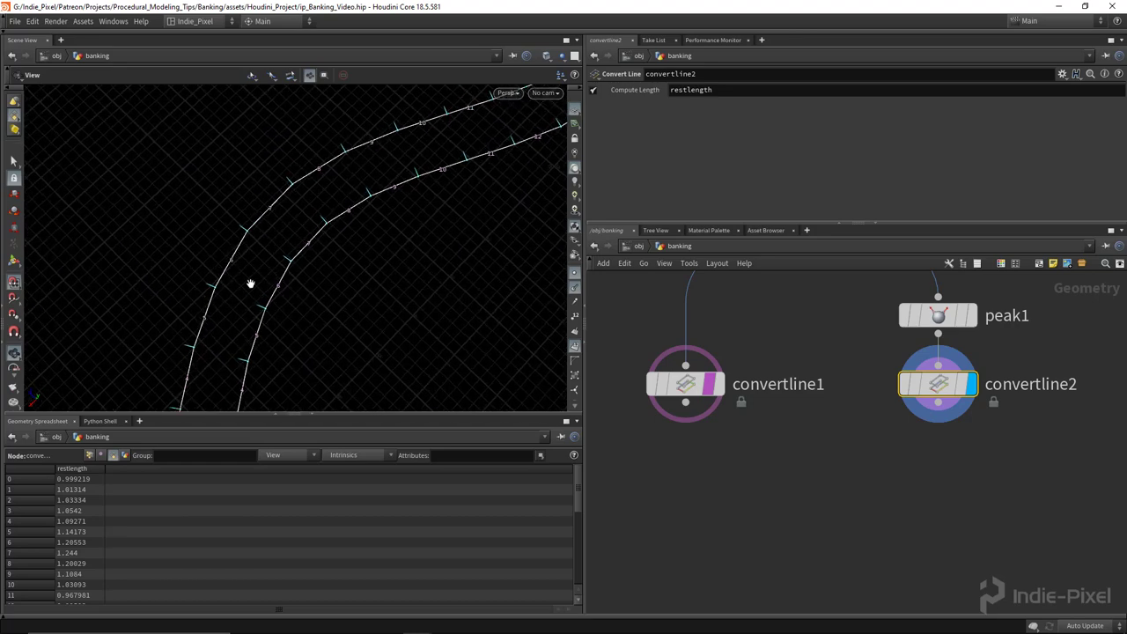
pyautogui.moveTo(206, 315); pyautogui.dragTo(231, 340)
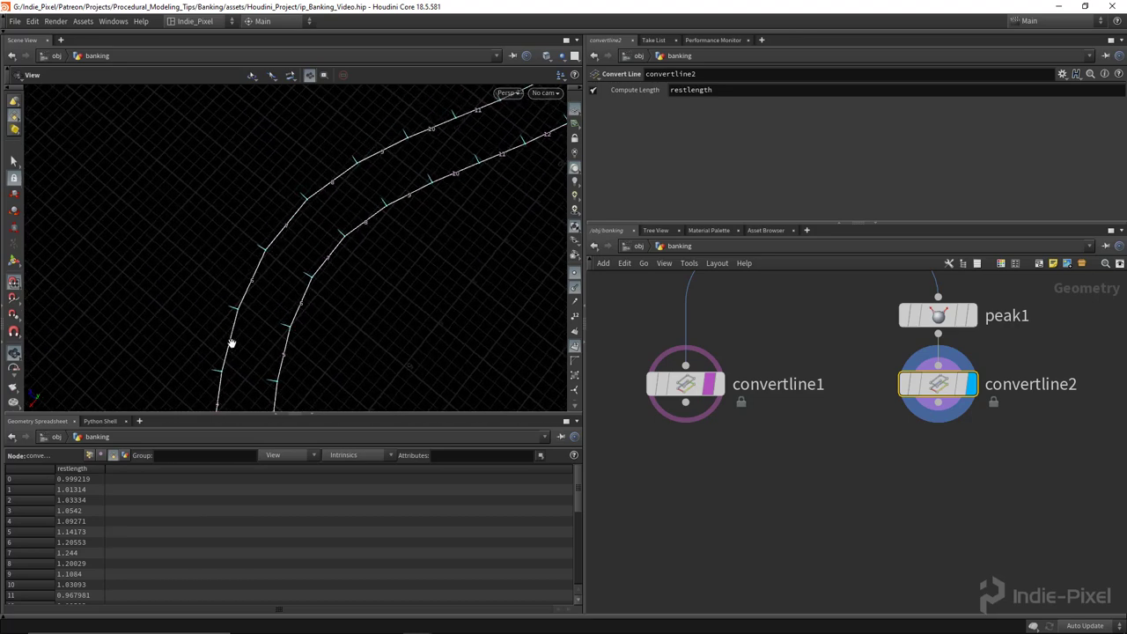
pyautogui.moveTo(299, 238); pyautogui.dragTo(267, 217)
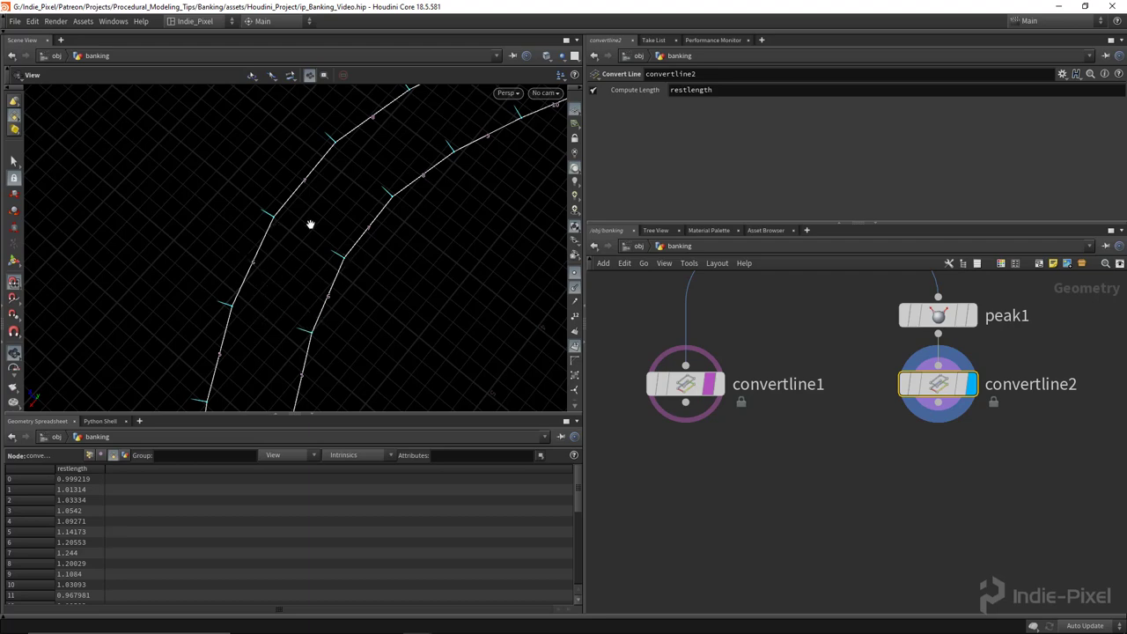
pyautogui.moveTo(279, 262); pyautogui.dragTo(412, 240)
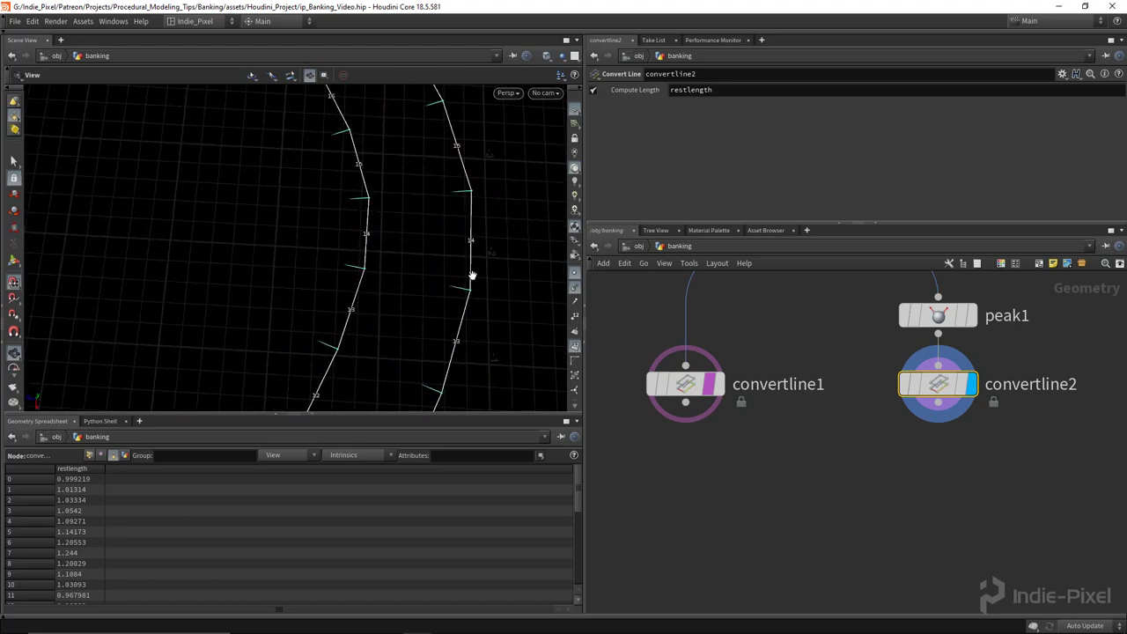
pyautogui.moveTo(392, 188); pyautogui.dragTo(410, 280)
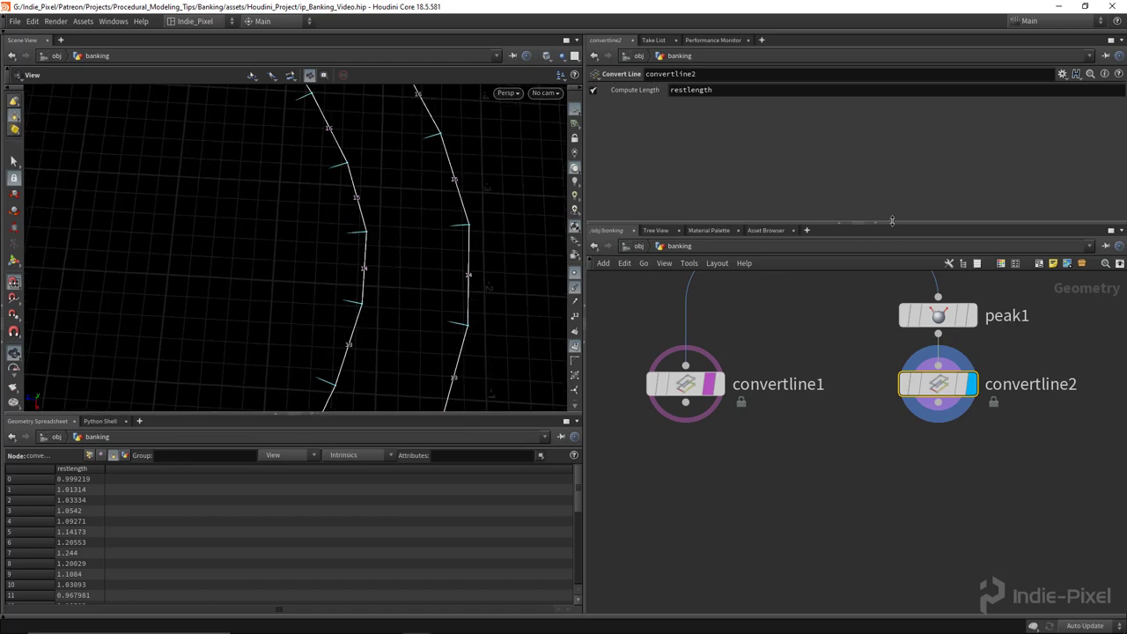
# Step: Turn off the template on convertline1, compare its restlength values with those of convertline2, and make convertline1 the displayed node
pyautogui.moveTo(893, 221); pyautogui.dragTo(893, 194)
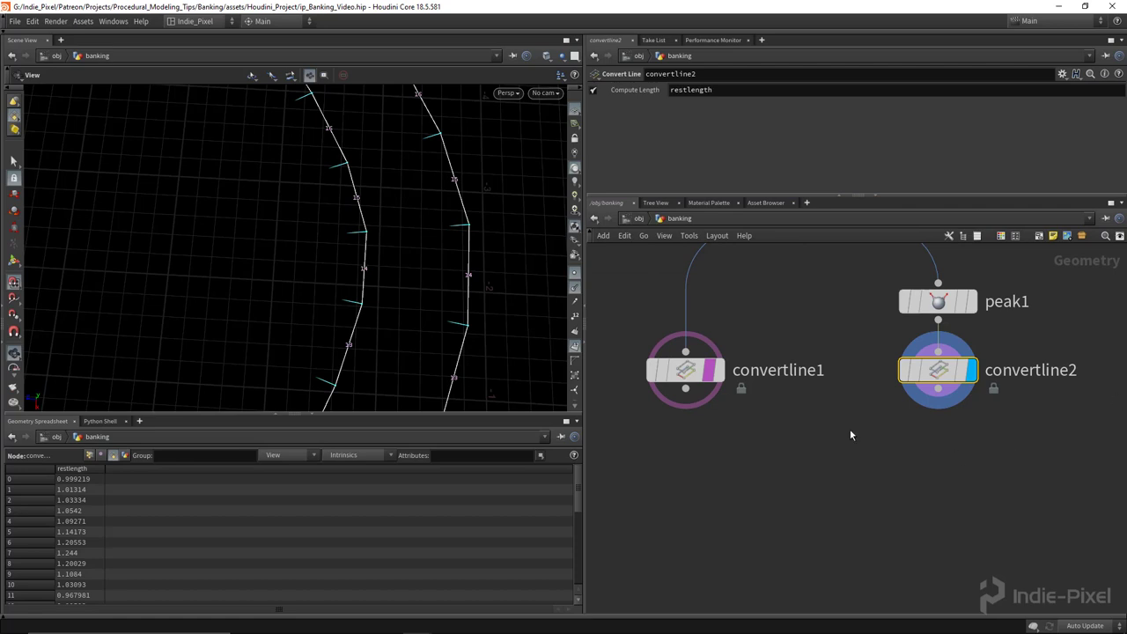
pyautogui.click(728, 417)
pyautogui.click(686, 369)
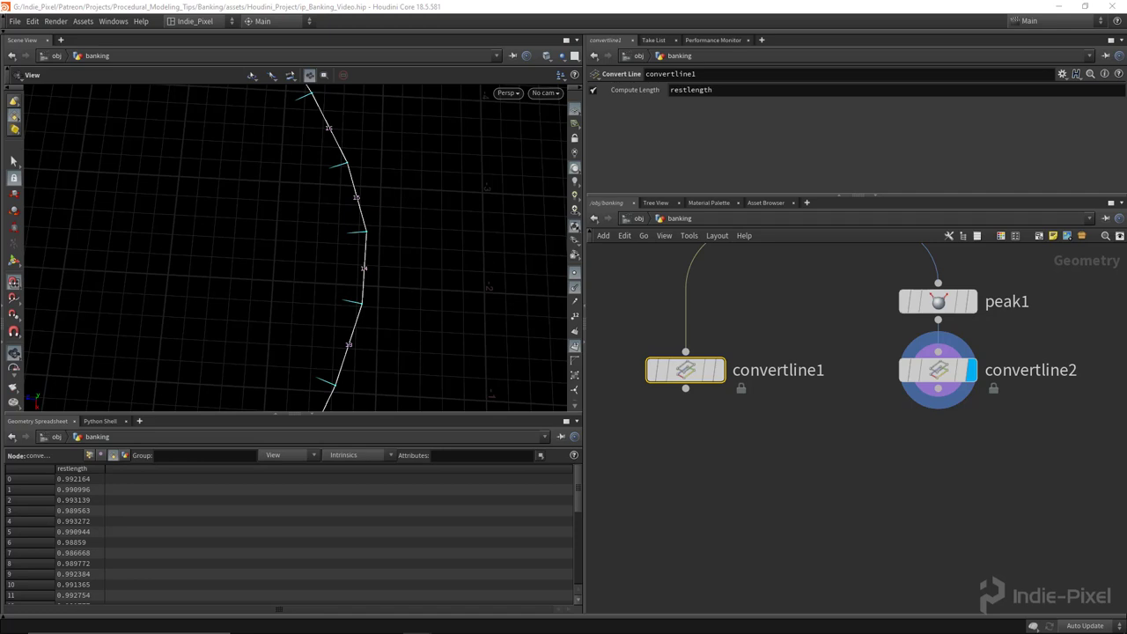
pyautogui.moveTo(544, 355); pyautogui.dragTo(432, 309)
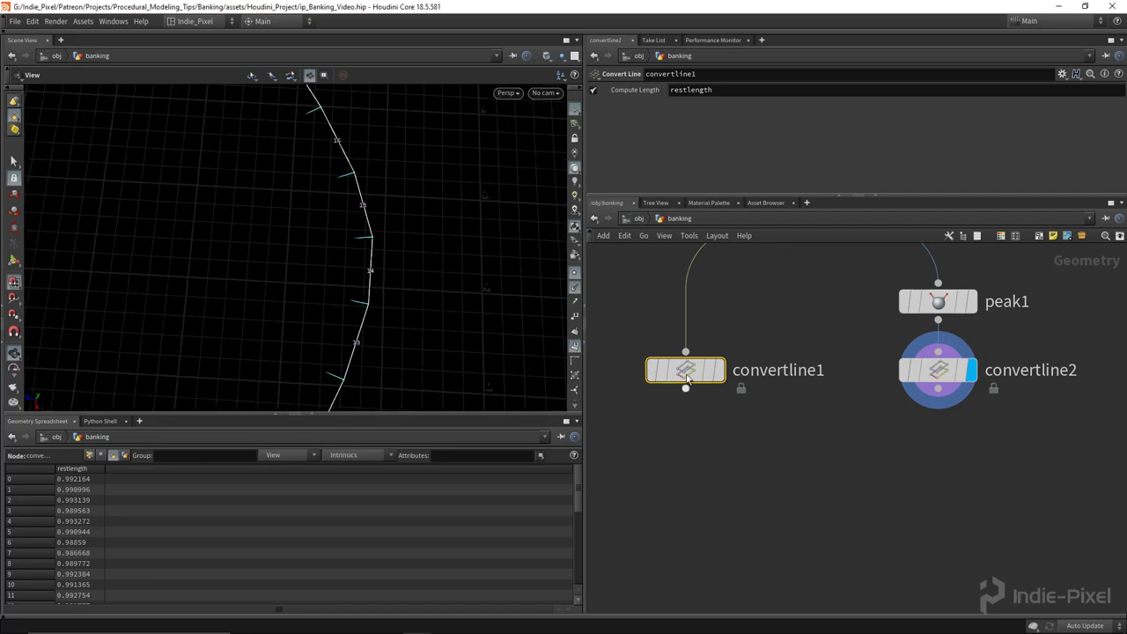
pyautogui.click(935, 370)
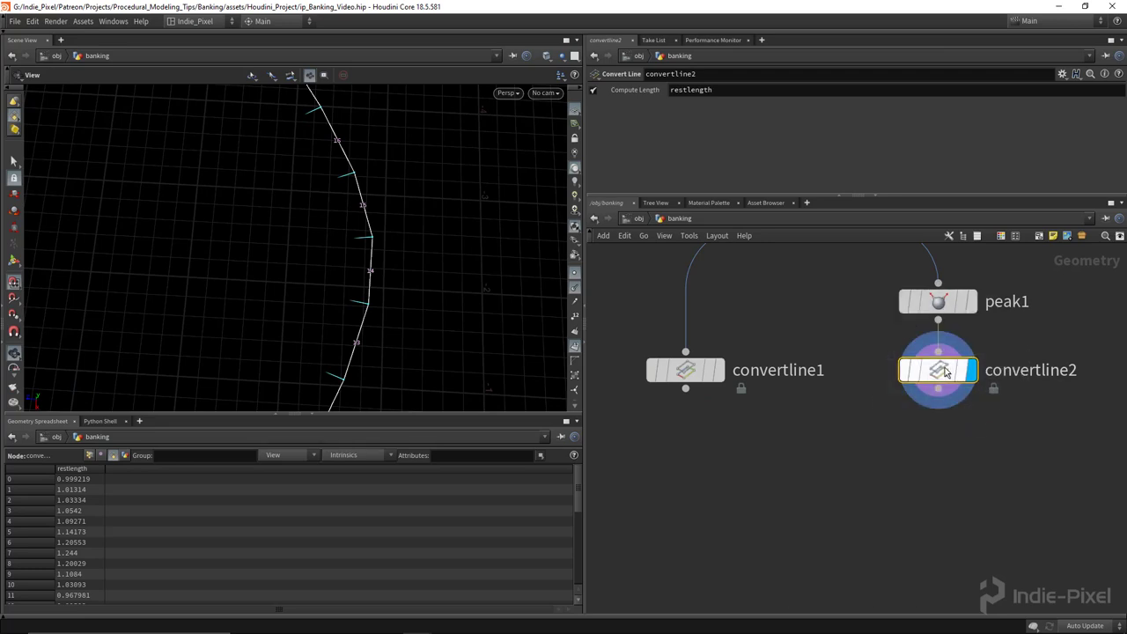
pyautogui.click(684, 374)
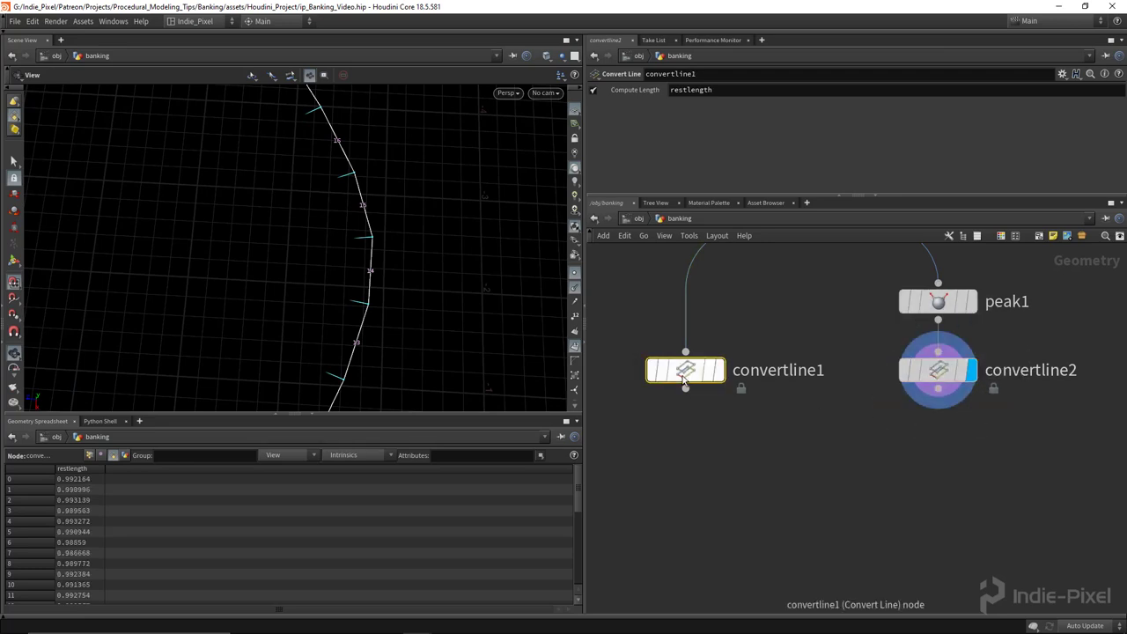
pyautogui.press('r')
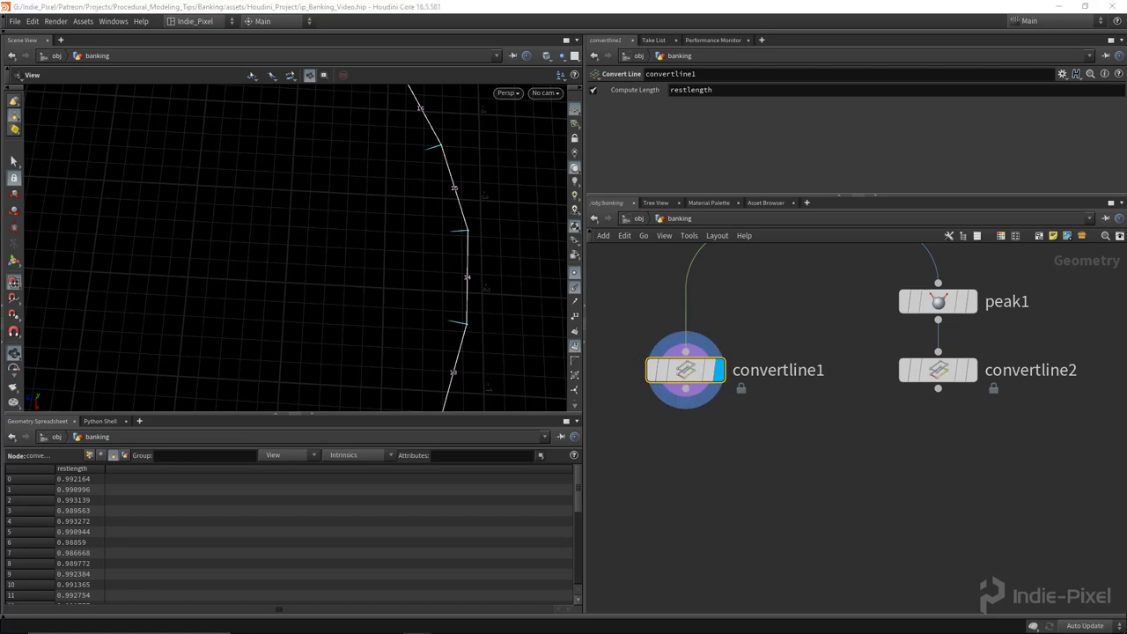
# Step: Add an Attribute Wrangle with convertline1 as first input and convertline2 as second input, and display it
pyautogui.press('Tab')
pyautogui.moveTo(780, 252)
pyautogui.click(858, 253)
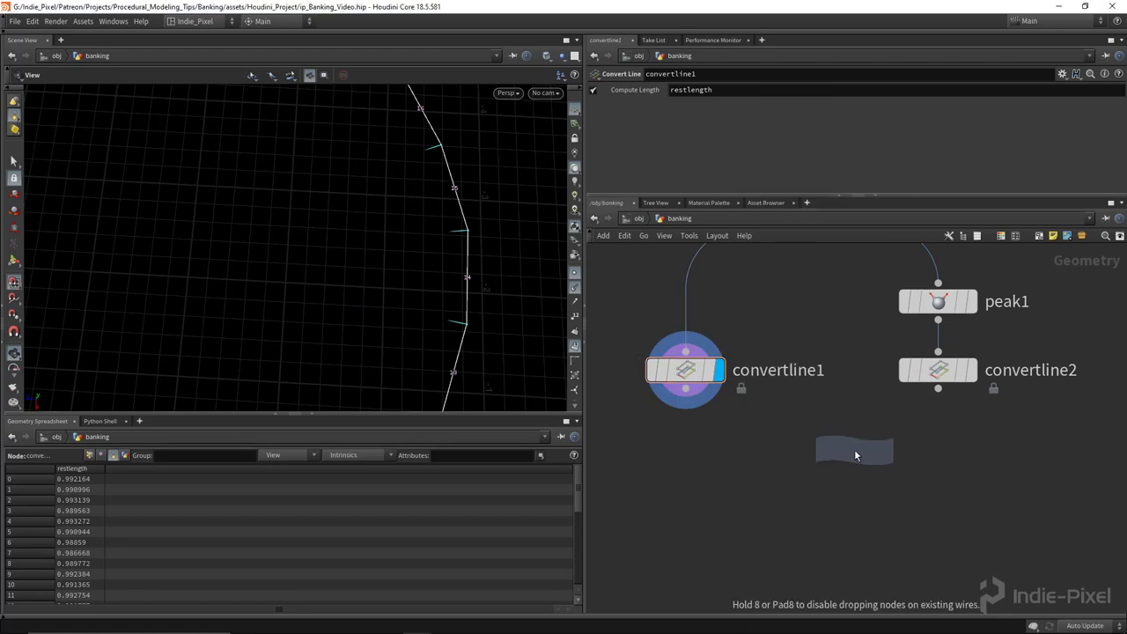
pyautogui.click(839, 484)
pyautogui.moveTo(608, 353); pyautogui.dragTo(1038, 402)
pyautogui.moveTo(685, 393); pyautogui.dragTo(824, 462)
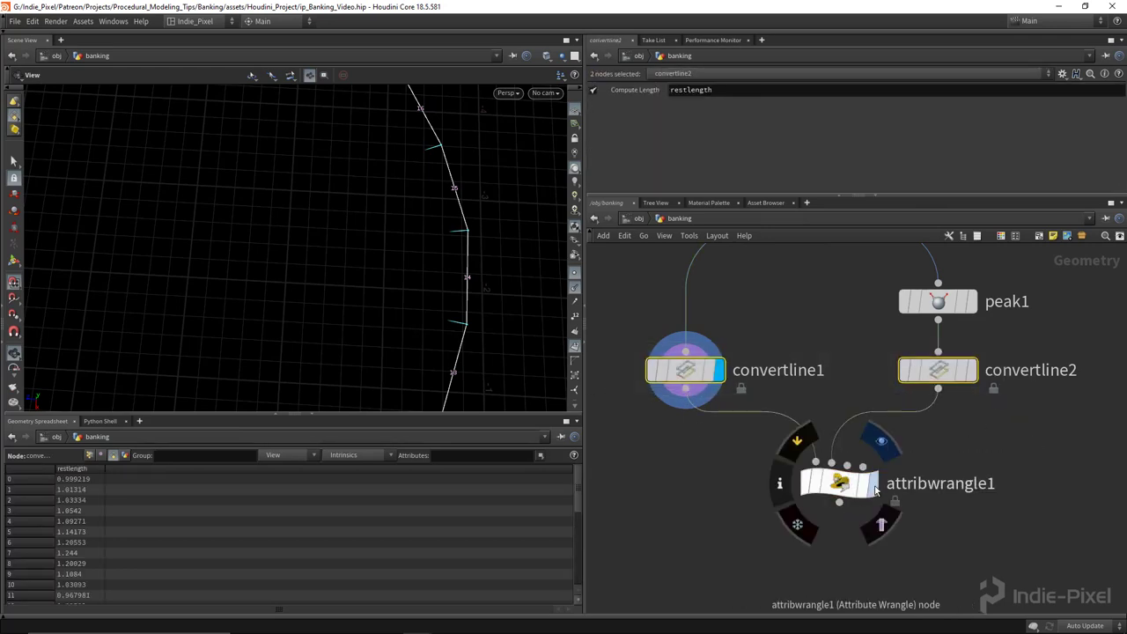
pyautogui.click(866, 492)
# Step: Rename the new Attribute Wrangle node as bank_ratio
pyautogui.doubleClick(920, 482)
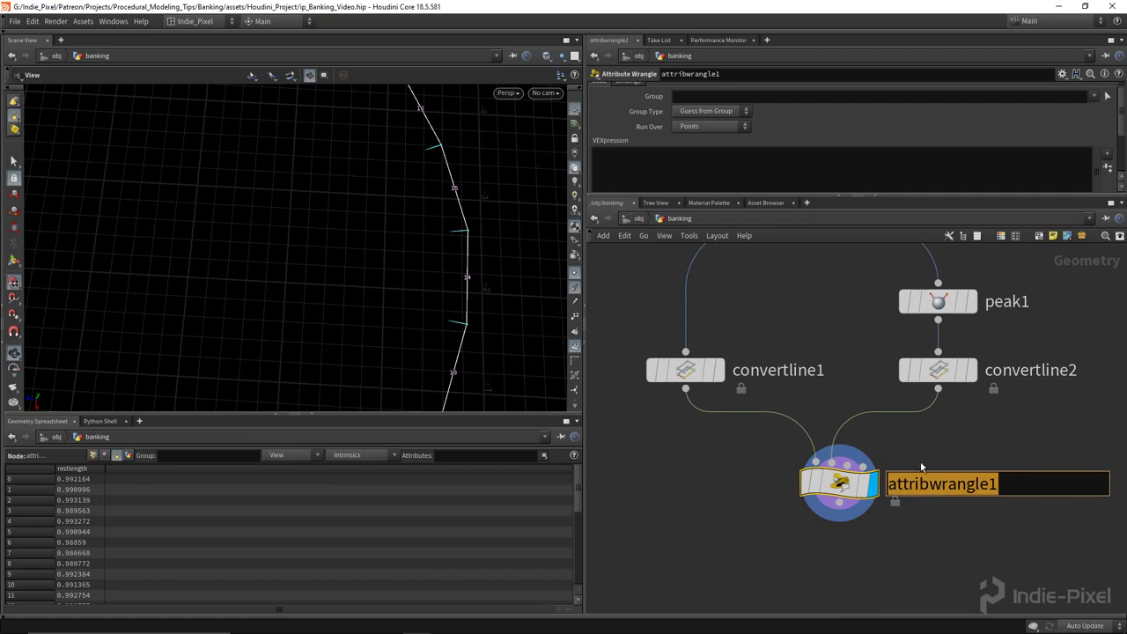
pyautogui.write('bank_ratio')
pyautogui.press('Return')
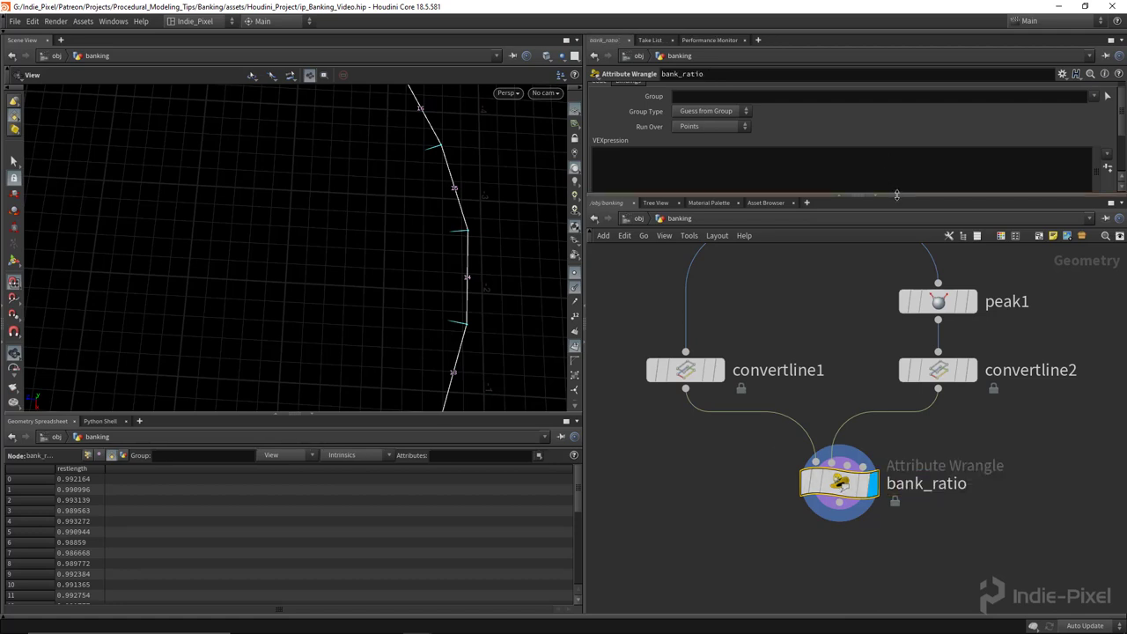
# Step: Enlarge the parameter area and begin the bank_ratio VEXpression with the declaration "float otherlength ="
pyautogui.moveTo(845, 195); pyautogui.dragTo(351, 304)
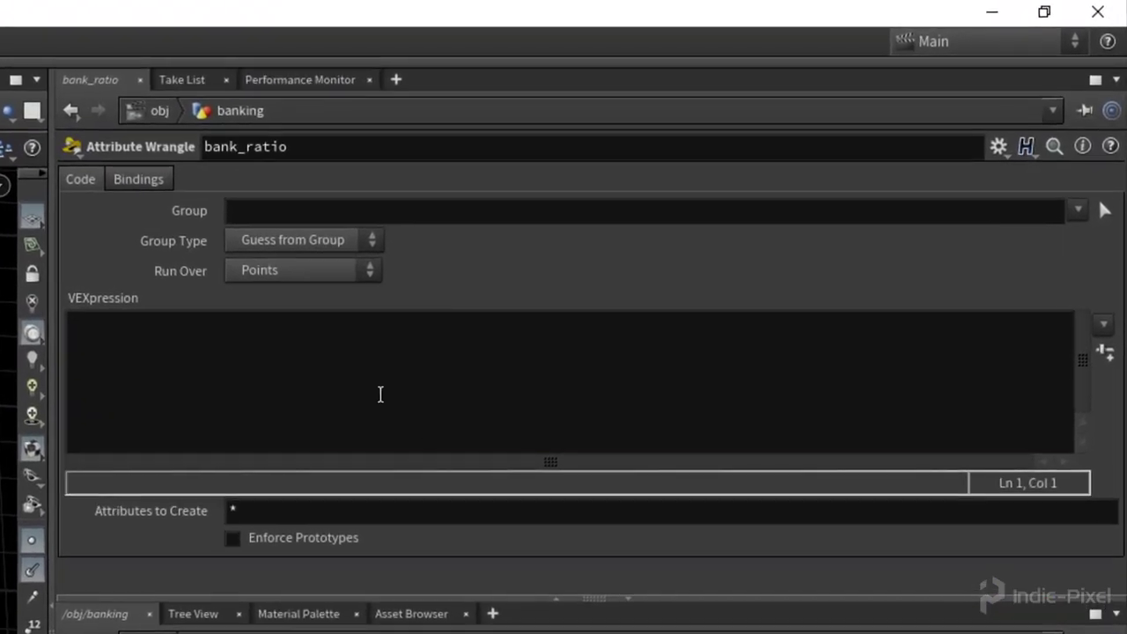
pyautogui.click(744, 195)
pyautogui.write('float ')
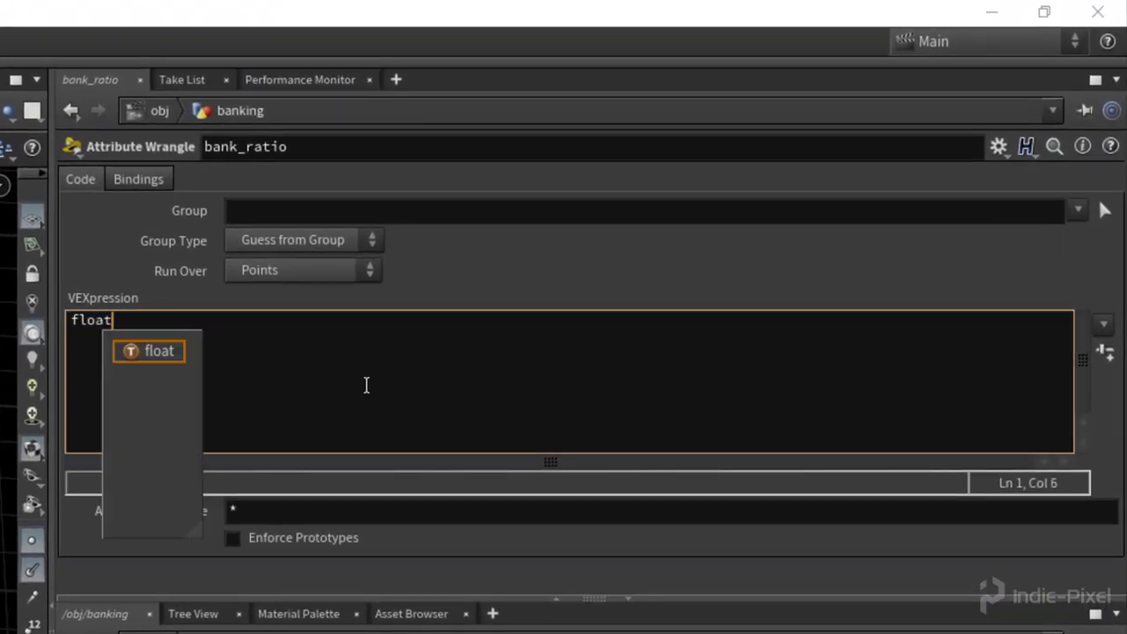
pyautogui.write('other')
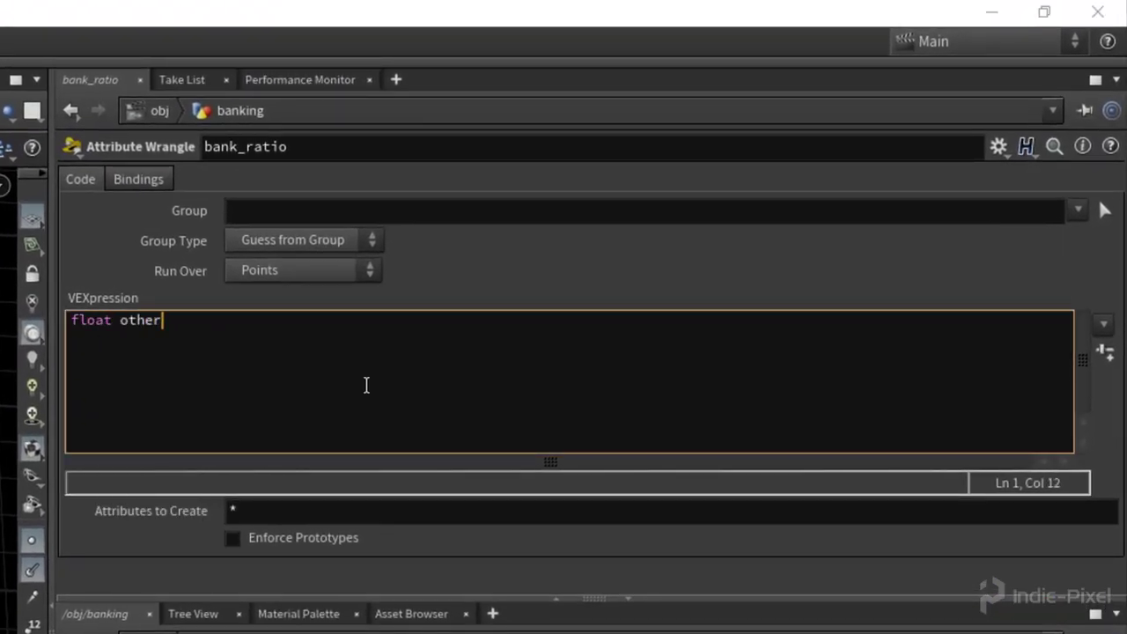
pyautogui.write('length')
pyautogui.press('Return')
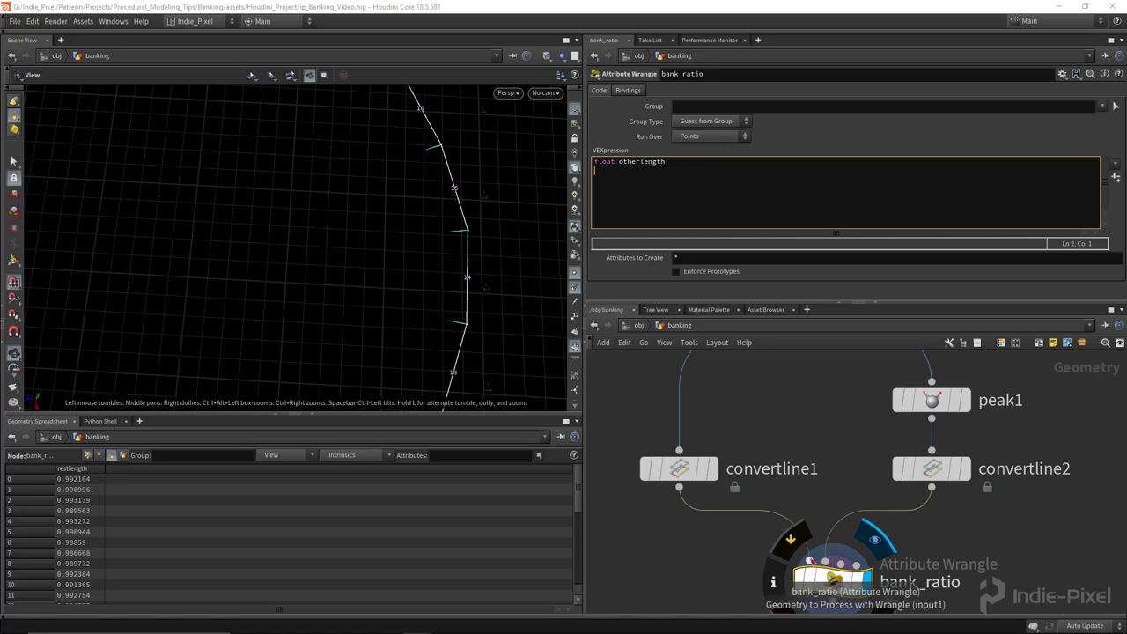
pyautogui.press('BackSpace')
pyautogui.write('=')
# Step: Set the bank_ratio wrangle to run over Primitives
pyautogui.click(721, 137)
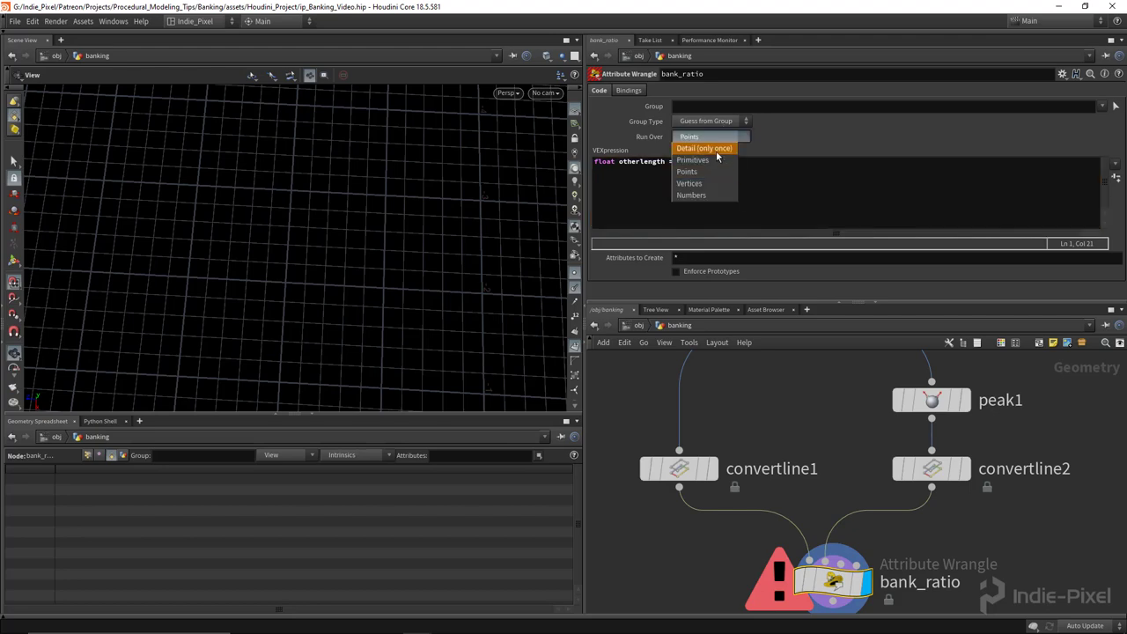
pyautogui.click(716, 150)
pyautogui.click(707, 137)
pyautogui.click(710, 162)
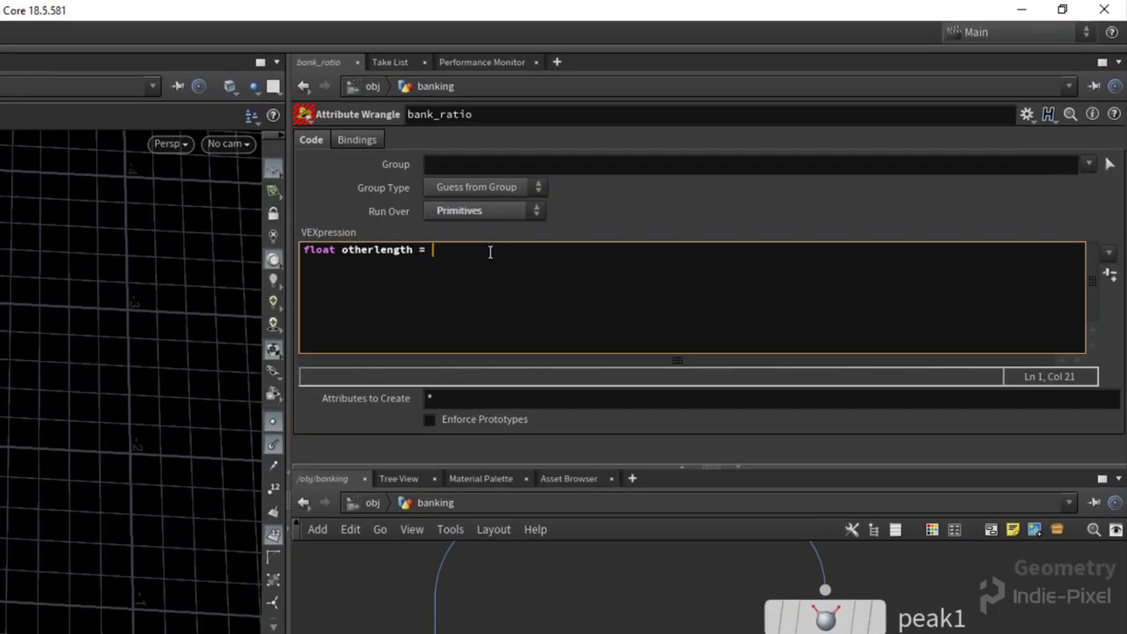
pyautogui.write('prim(1')
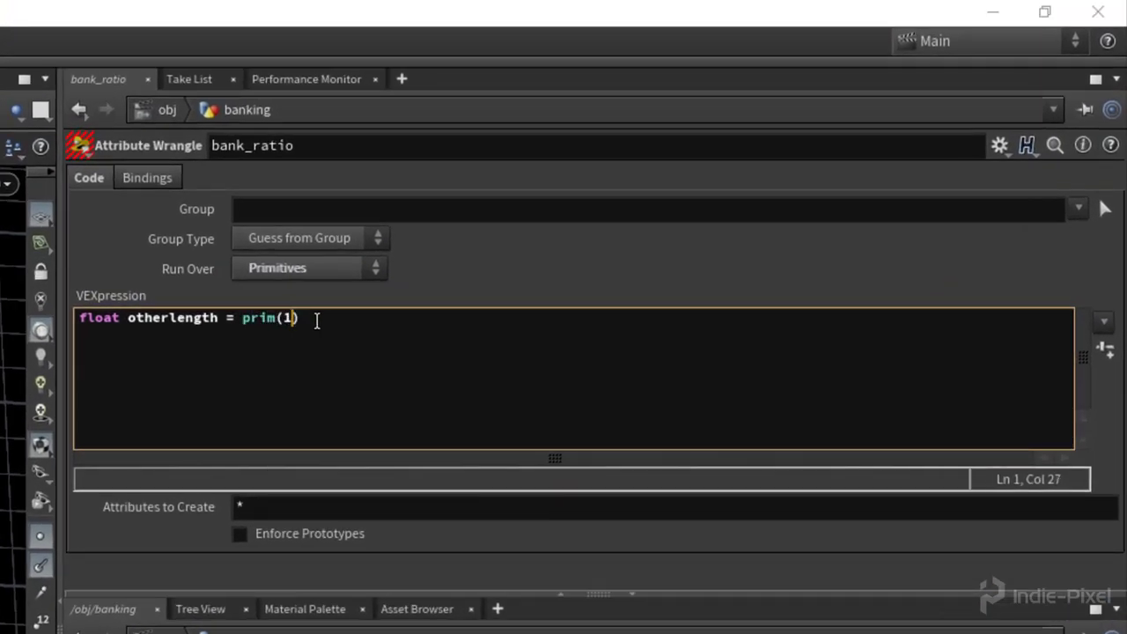
pyautogui.write(', ')
pyautogui.write('"res')
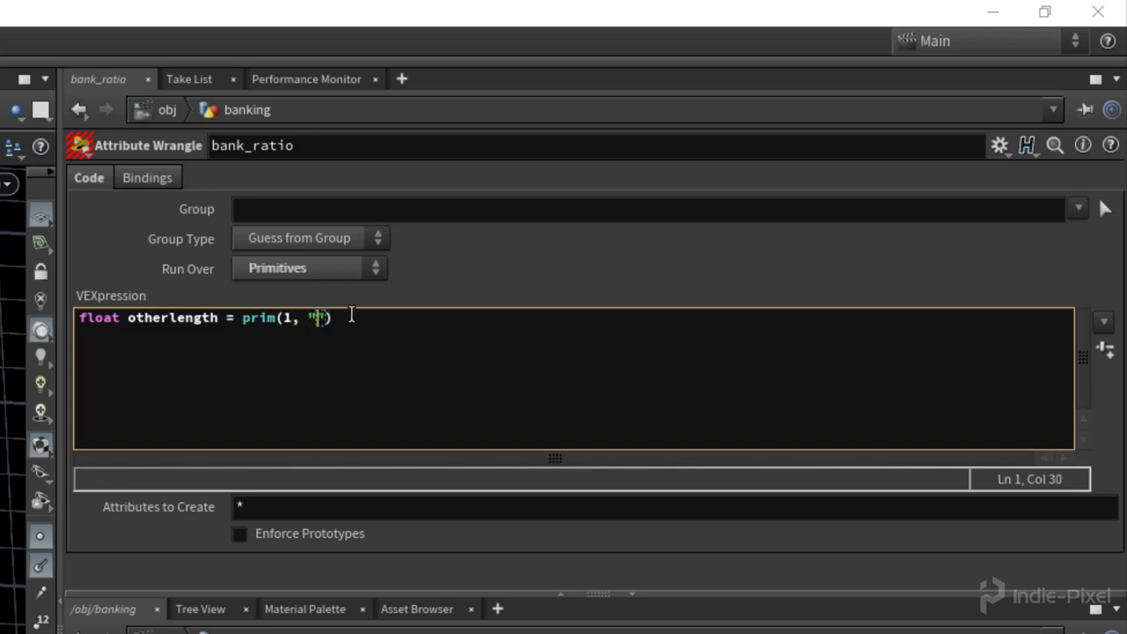
pyautogui.write('tlength')
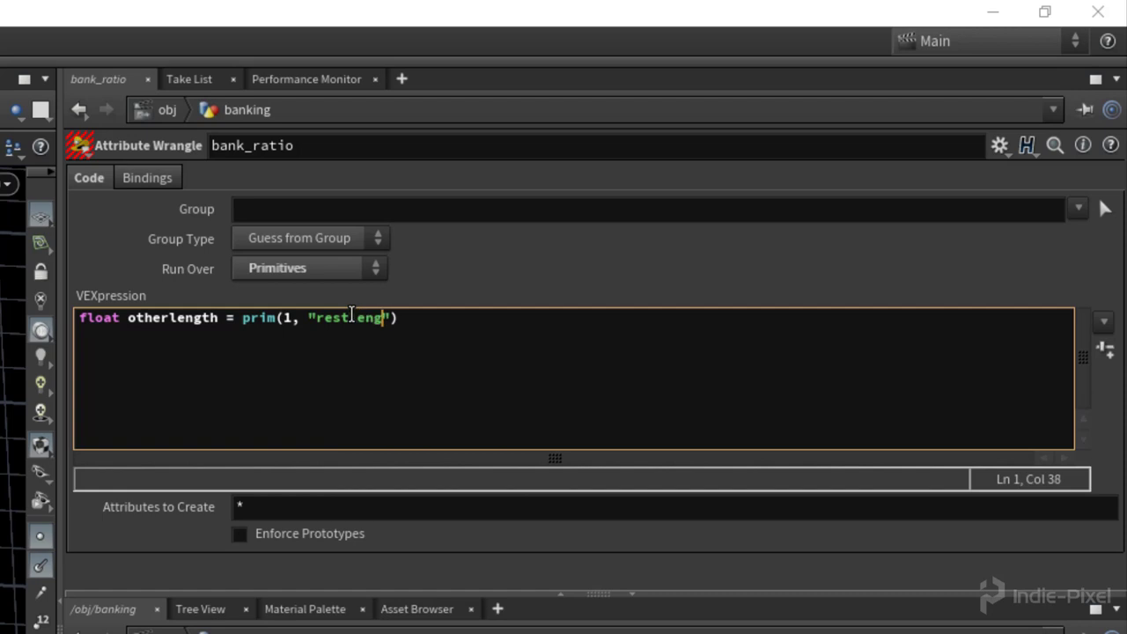
pyautogui.write('", 0)')
pyautogui.press('Left')
pyautogui.press('BackSpace')
pyautogui.write('@primnum')
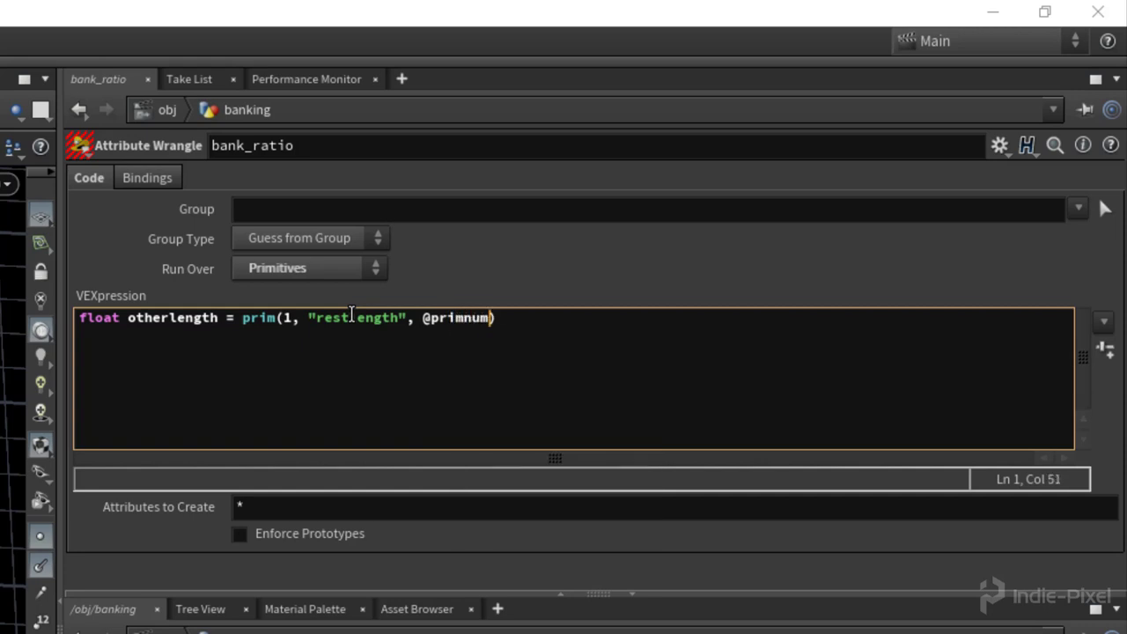
pyautogui.press('Right')
pyautogui.write(';')
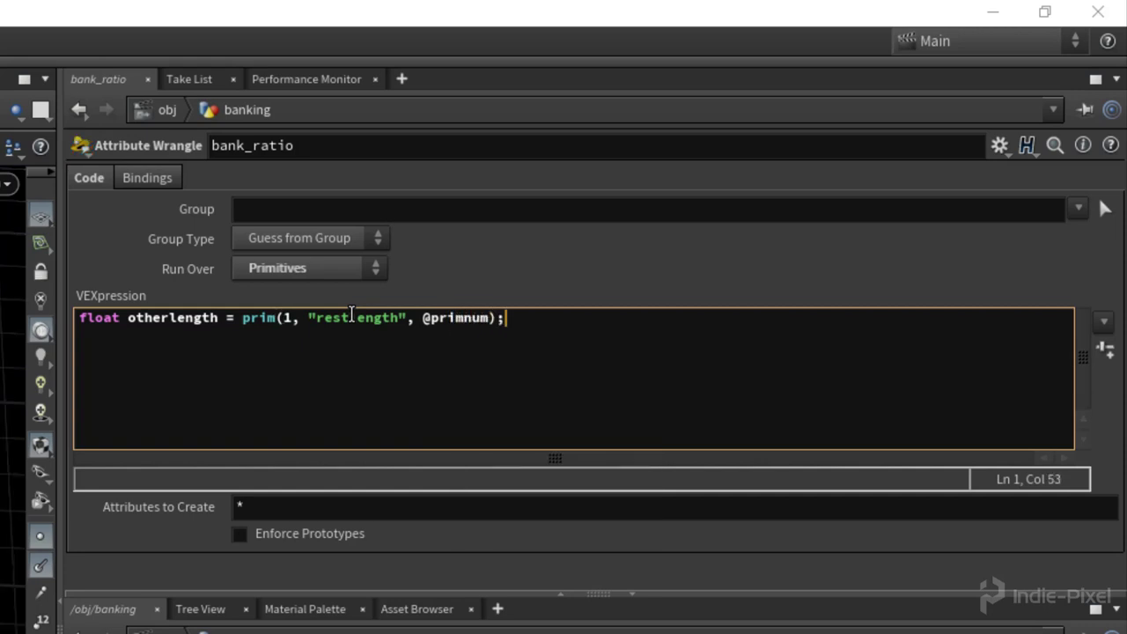
# Step: Add a second line to the VEXpression: f@bank_ratio = f@restlength/otherlength;
pyautogui.press('Return')
pyautogui.write('f@bank')
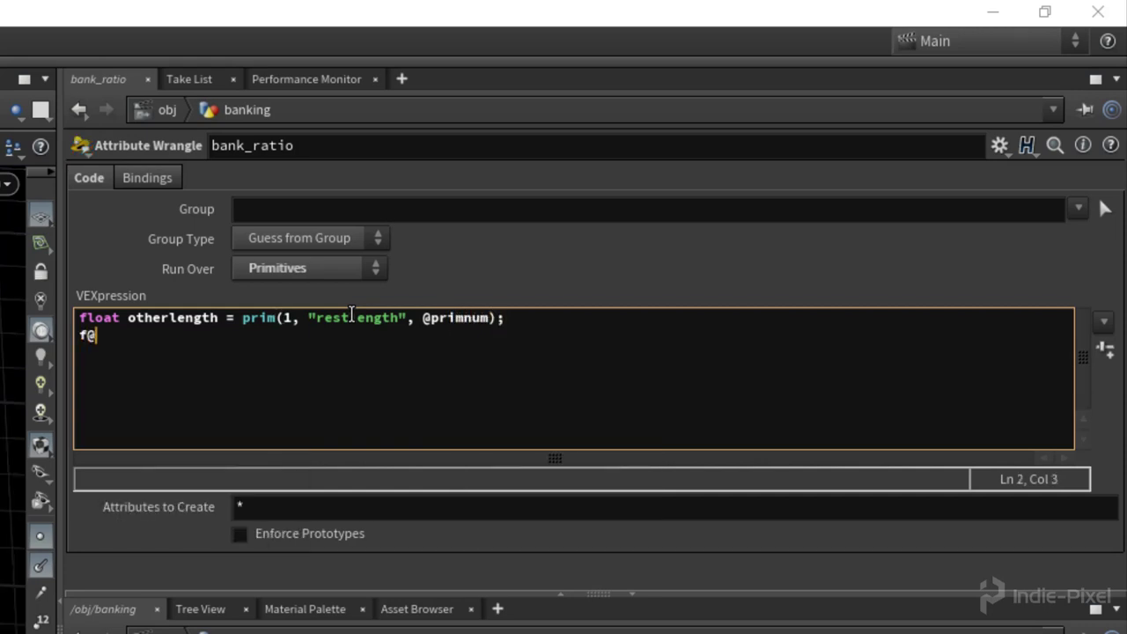
pyautogui.write('_ratio')
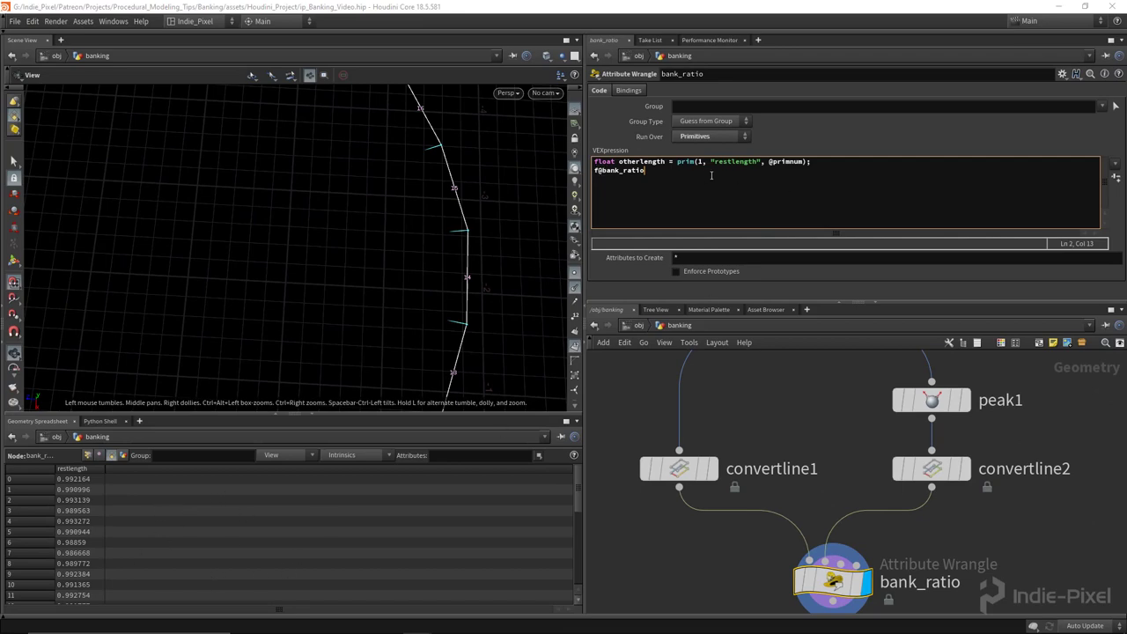
pyautogui.write('= ')
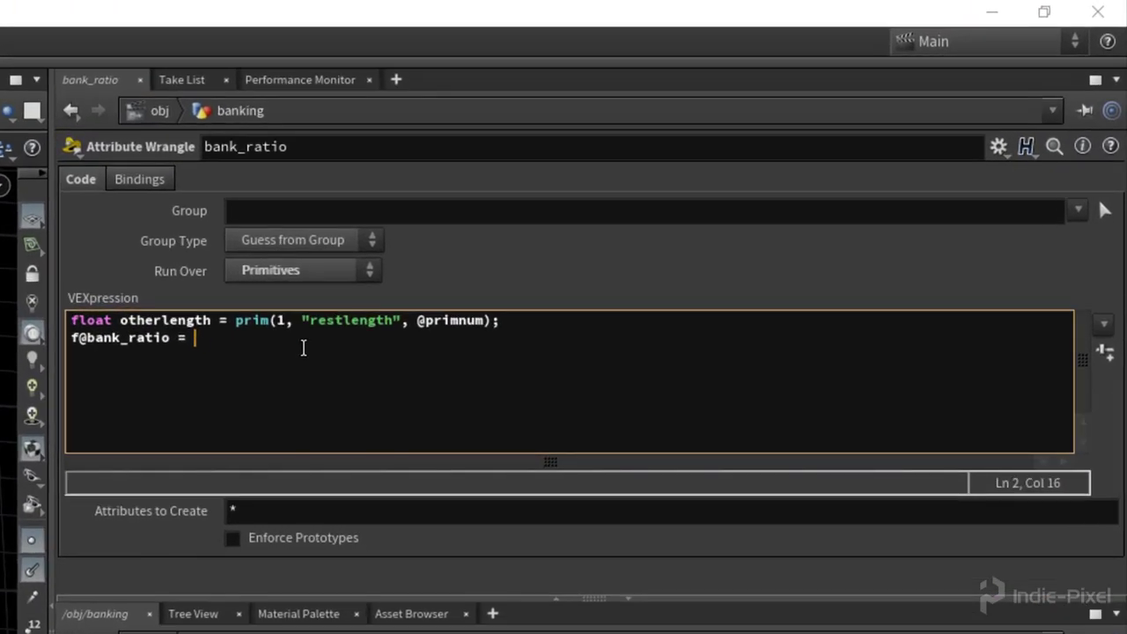
pyautogui.write('f@res')
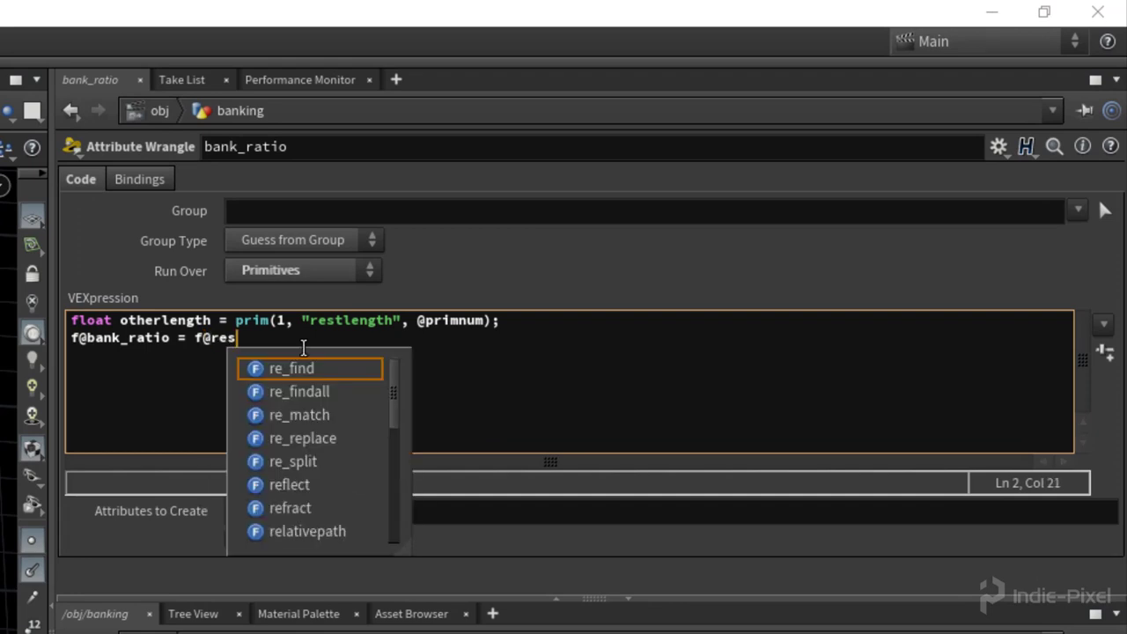
pyautogui.write('tlength')
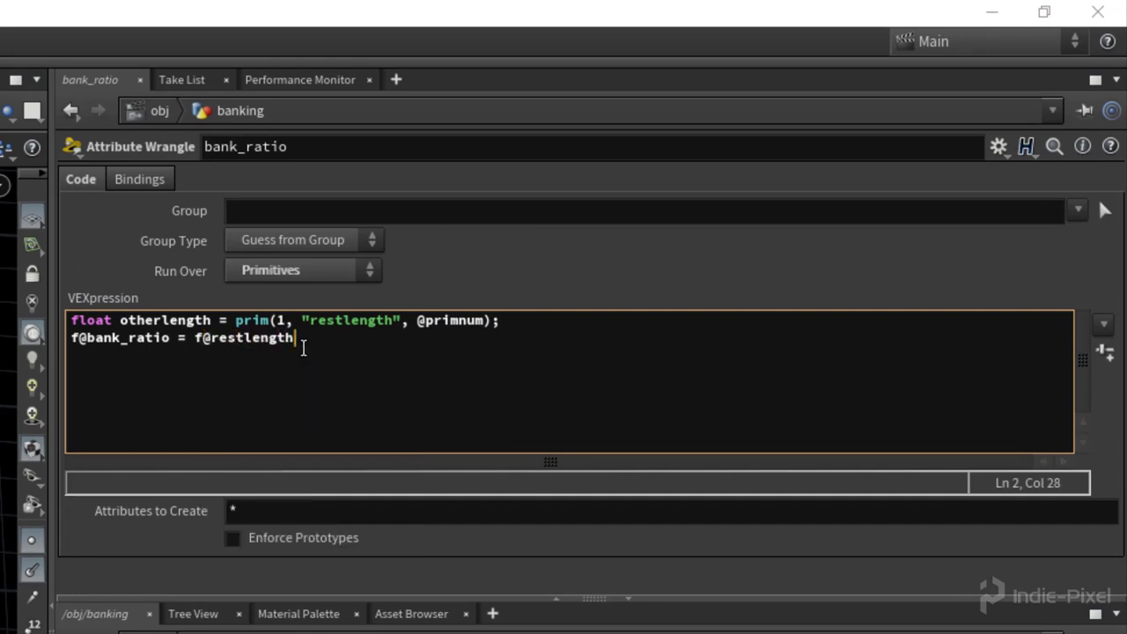
pyautogui.write('/otherlength;')
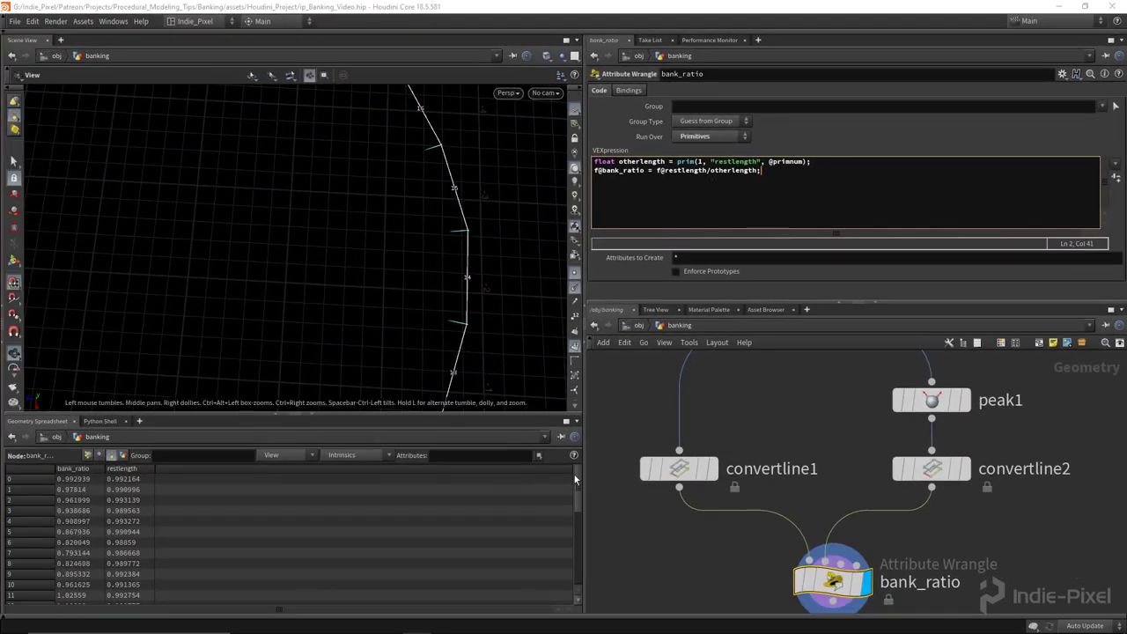
# Step: Examine the bank_ratio values of all primitives in the spreadsheet and bring the free area below the bank_ratio node into view
pyautogui.scroll(-2, 578, 484)
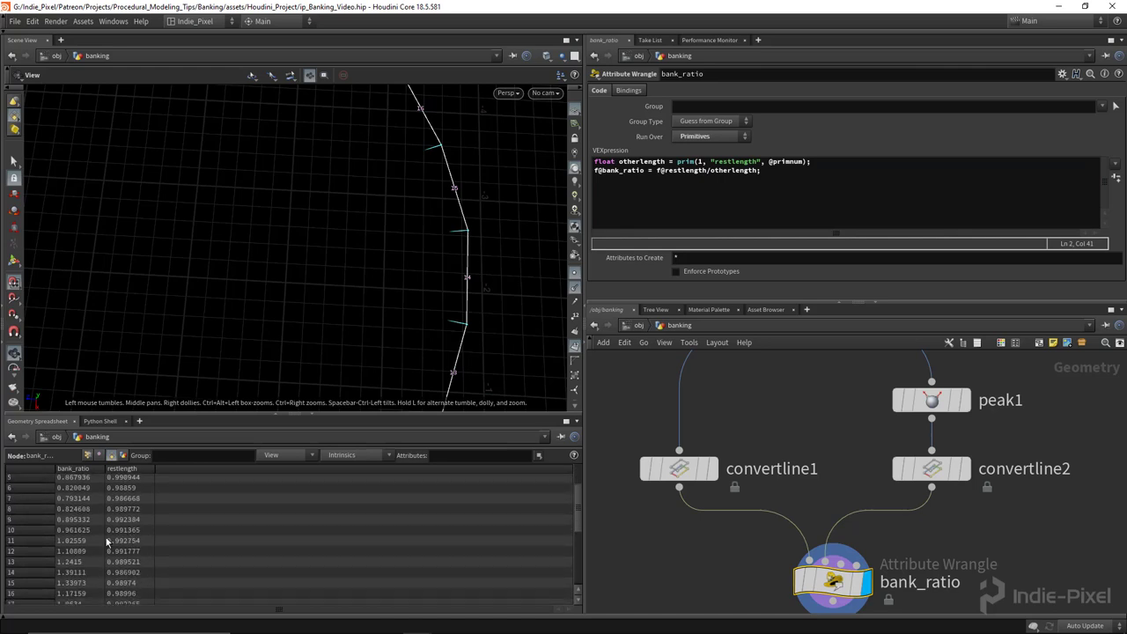
pyautogui.scroll(-2, 578, 514)
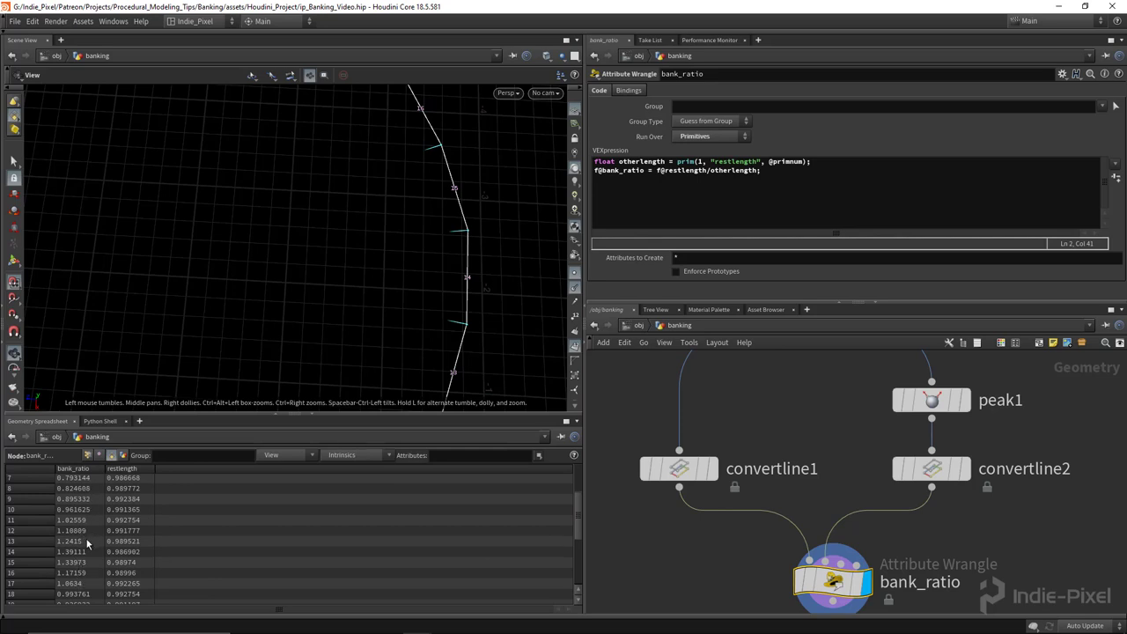
pyautogui.moveTo(577, 514); pyautogui.dragTo(580, 560)
pyautogui.moveTo(794, 506); pyautogui.dragTo(781, 414, button='middle')
pyautogui.moveTo(820, 489); pyautogui.dragTo(788, 490)
pyautogui.moveTo(788, 599); pyautogui.dragTo(805, 511, button='middle')
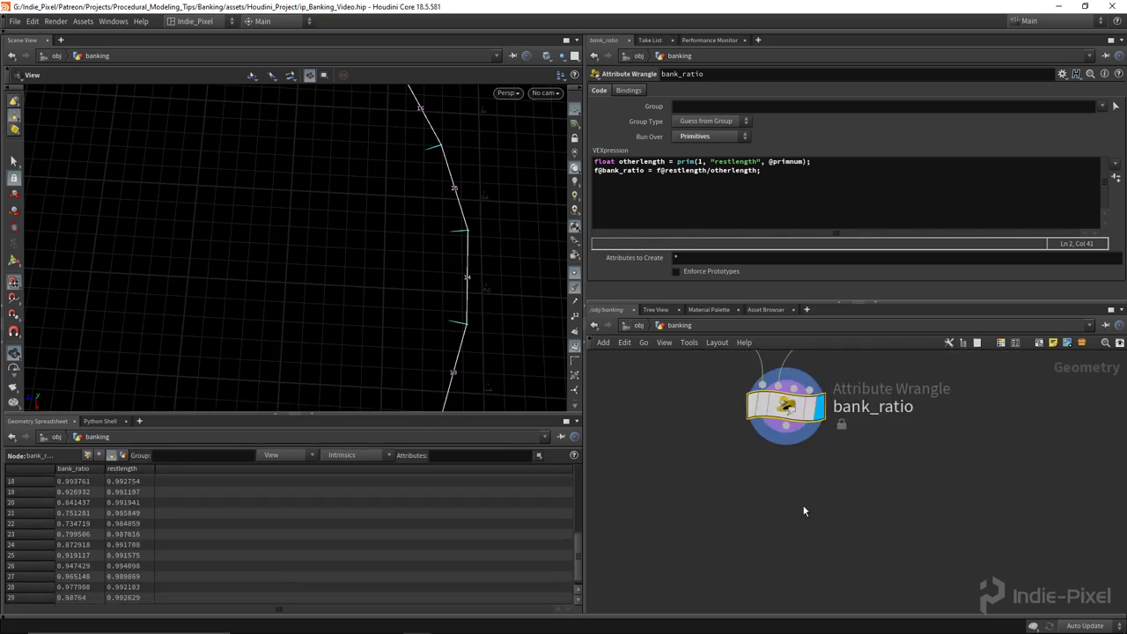
# Step: Add an Attribute Promote node below the bank_ratio wrangle and wire the wrangle's output into it
pyautogui.press('Tab')
pyautogui.write('attr')
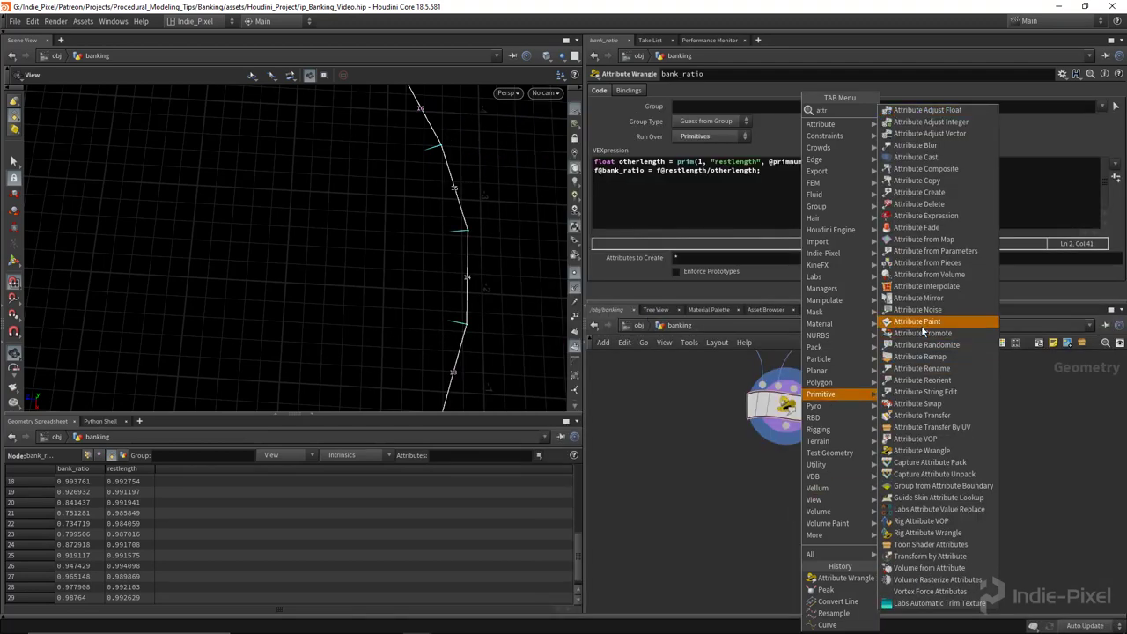
pyautogui.click(922, 333)
pyautogui.click(775, 501)
pyautogui.click(783, 441)
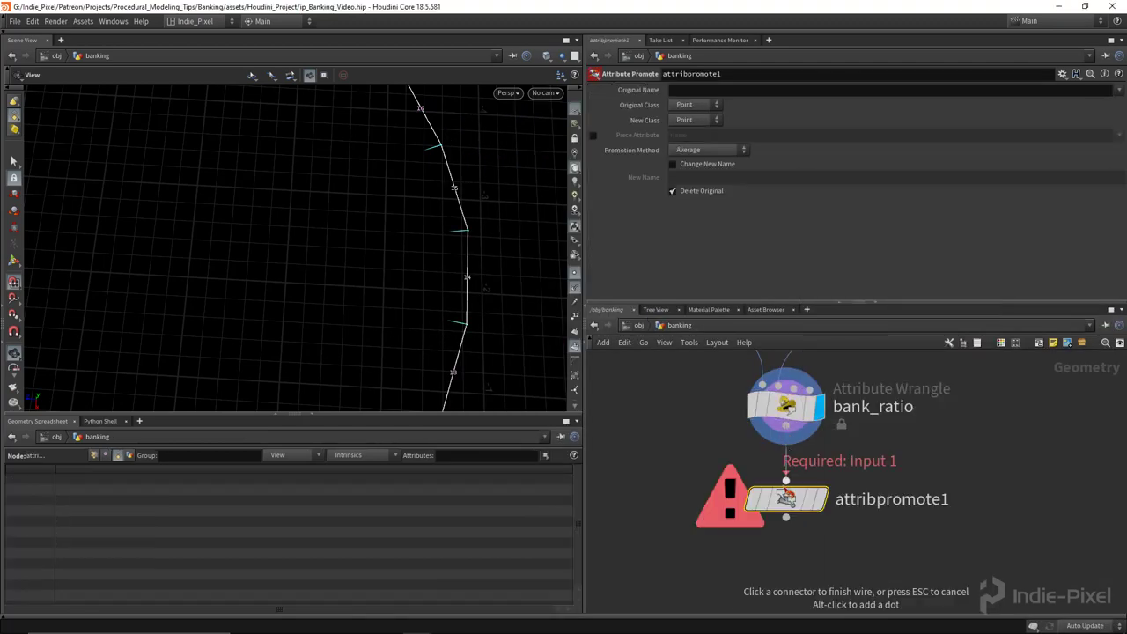
pyautogui.click(785, 480)
# Step: Set the Attribute Promote node to promote bank_ratio from Primitive to Point class
pyautogui.click(698, 105)
pyautogui.click(695, 128)
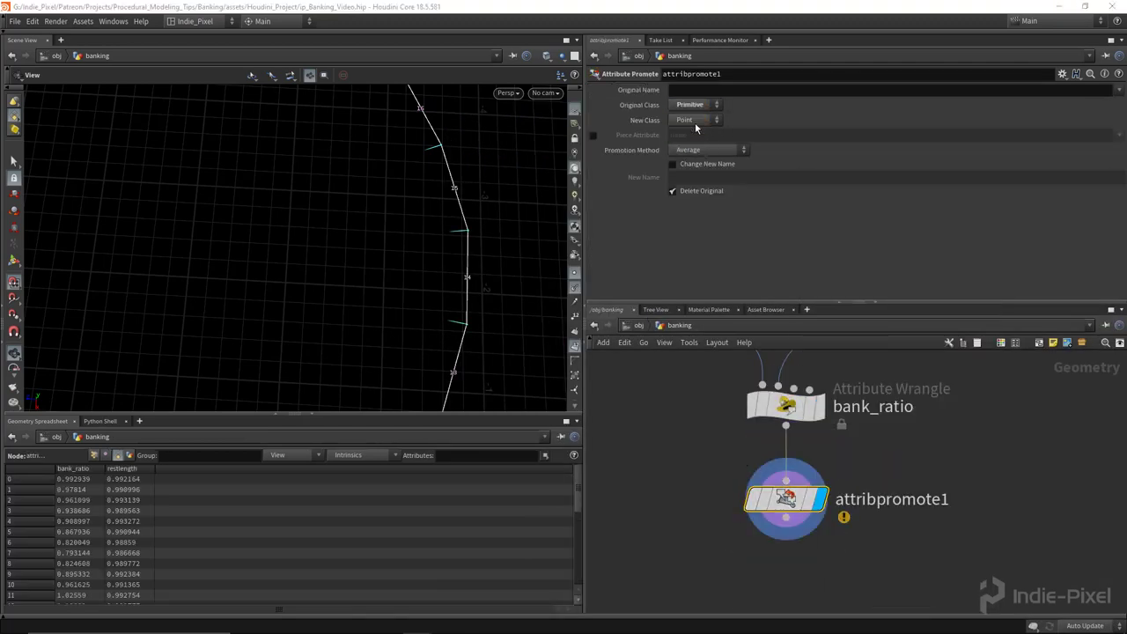
pyautogui.click(695, 119)
pyautogui.click(694, 120)
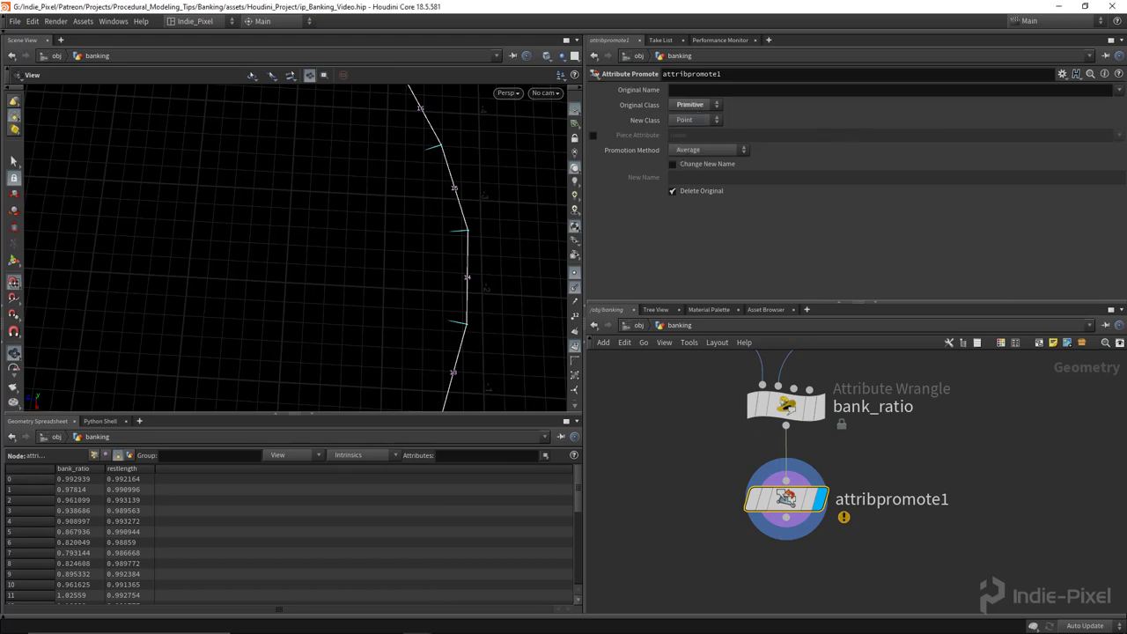
pyautogui.click(1118, 90)
pyautogui.click(1102, 108)
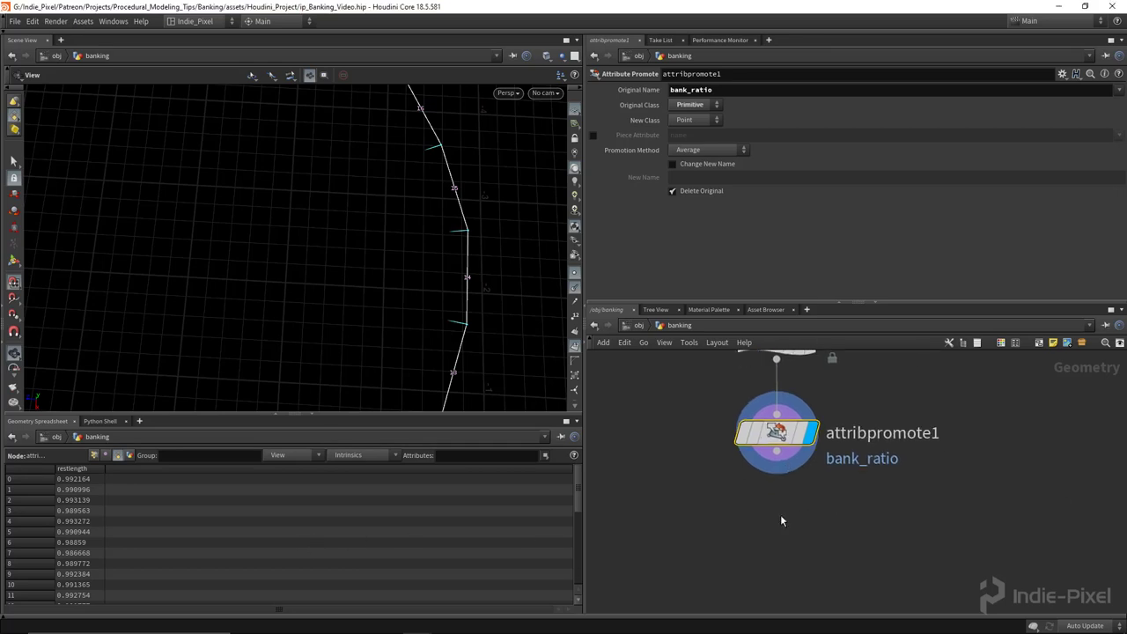
# Step: Collapse the peak, both convert line, bank_ratio and attribute promote nodes into a subnetwork and place it beside curve_dirs
pyautogui.press('u')
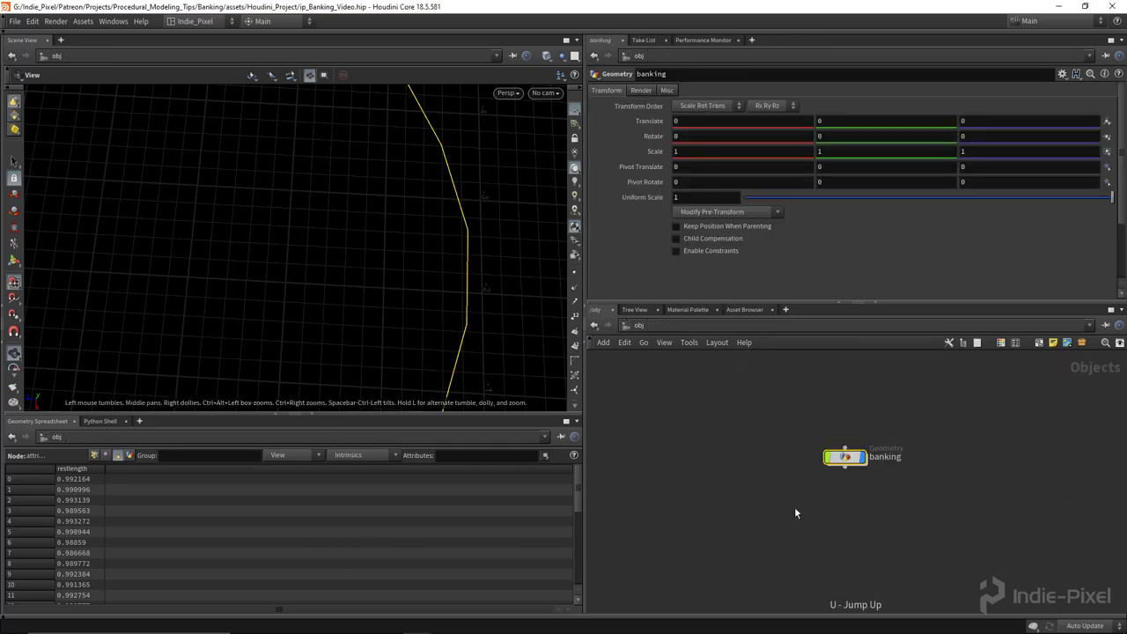
pyautogui.doubleClick(845, 455)
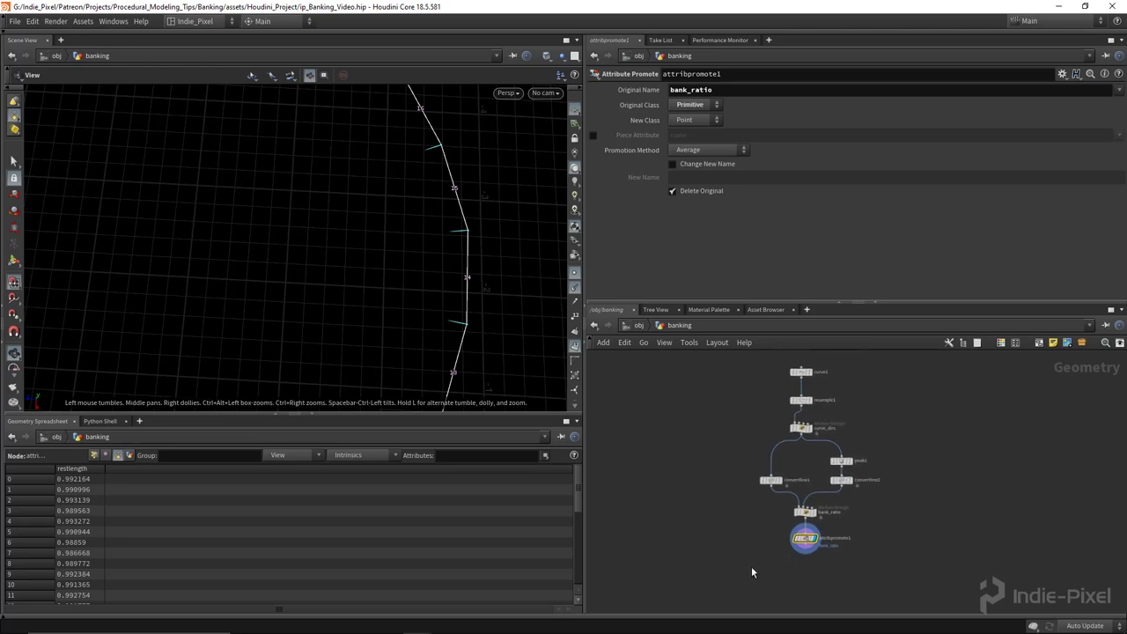
pyautogui.moveTo(752, 553); pyautogui.dragTo(867, 451)
pyautogui.moveTo(768, 484); pyautogui.dragTo(839, 483)
pyautogui.scroll(2, 908, 525)
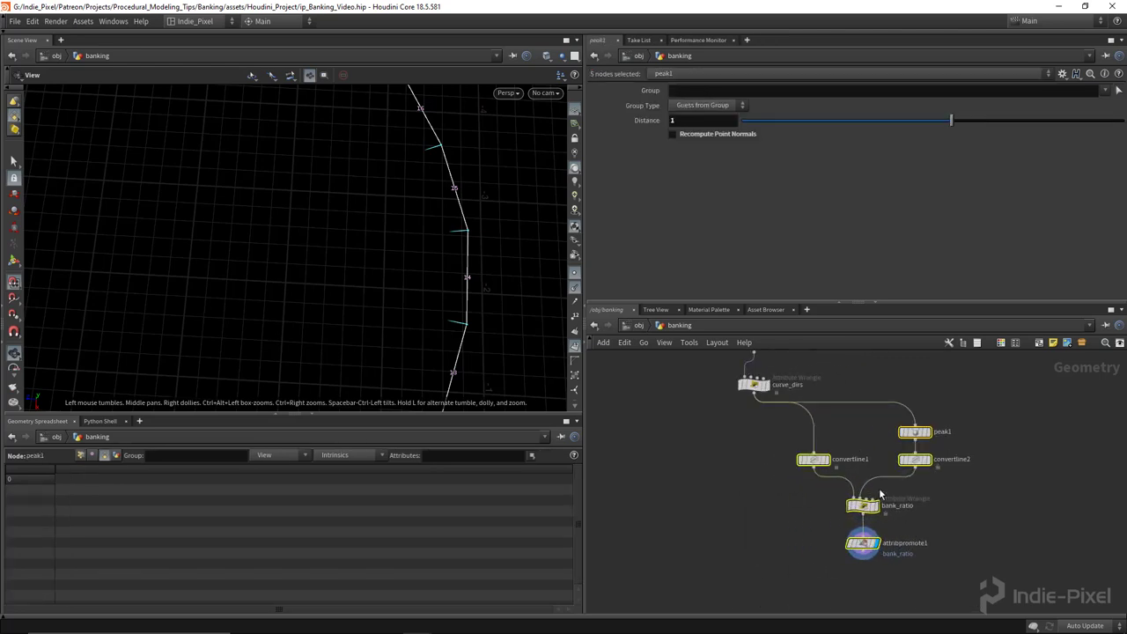
pyautogui.hotkey('shift', 'c')
pyautogui.scroll(2, 745, 438)
pyautogui.moveTo(841, 437); pyautogui.dragTo(731, 389)
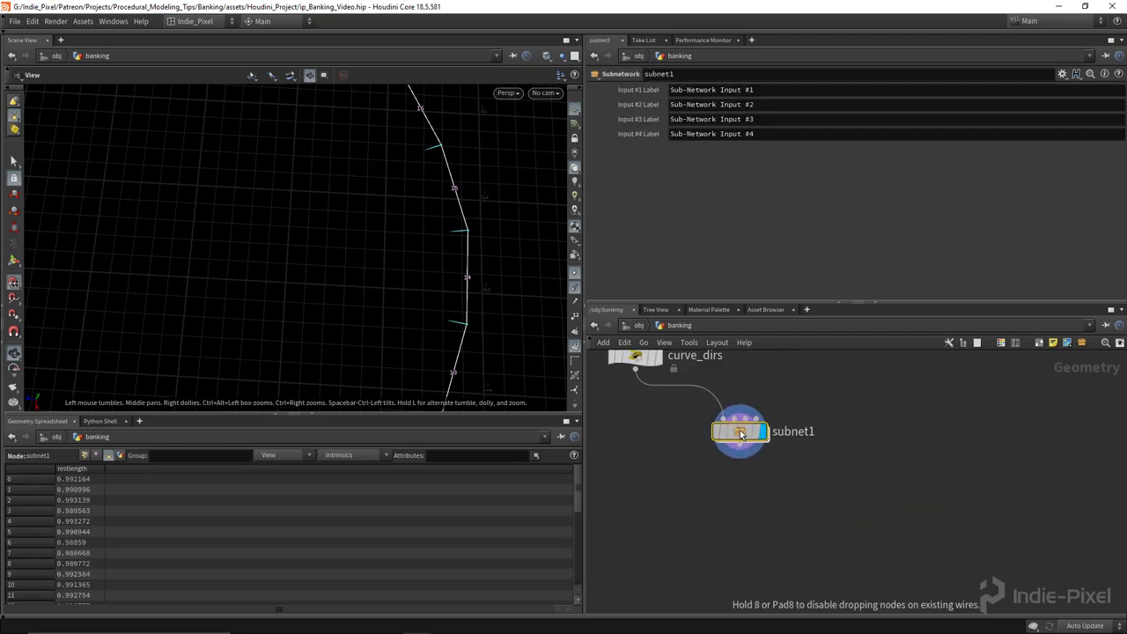
pyautogui.moveTo(797, 507); pyautogui.dragTo(873, 546, button='middle')
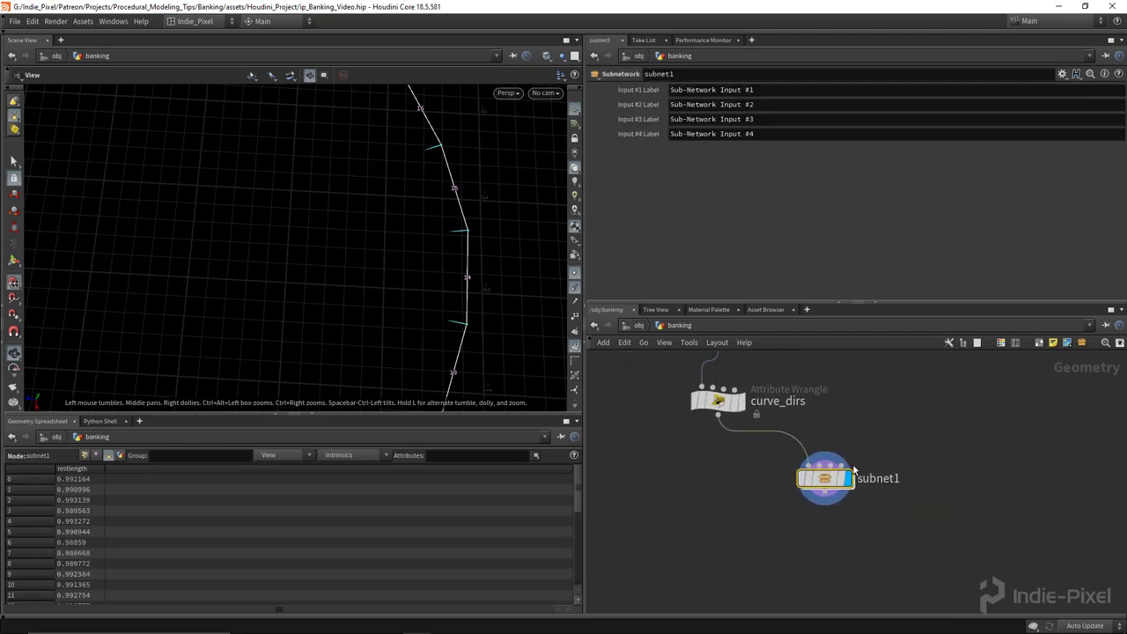
# Step: Rename the new subnetwork node to bank_ratio
pyautogui.doubleClick(878, 478)
pyautogui.moveTo(861, 478); pyautogui.dragTo(884, 479)
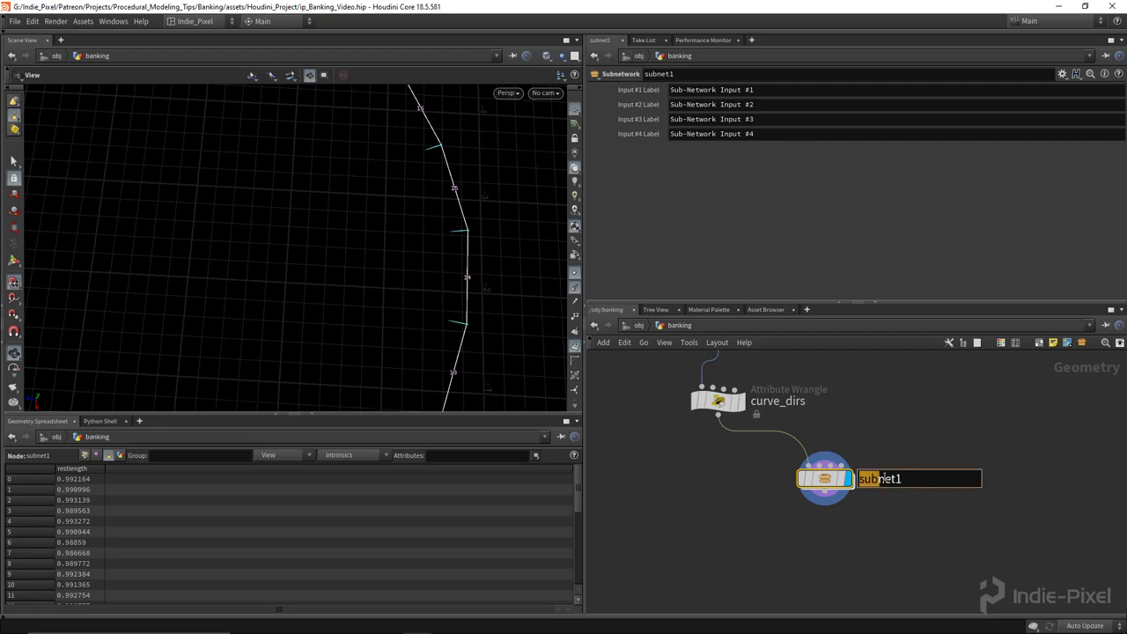
pyautogui.doubleClick(884, 478)
pyautogui.write('bank_ratio')
pyautogui.press('Return')
pyautogui.scroll(-3, 883, 478)
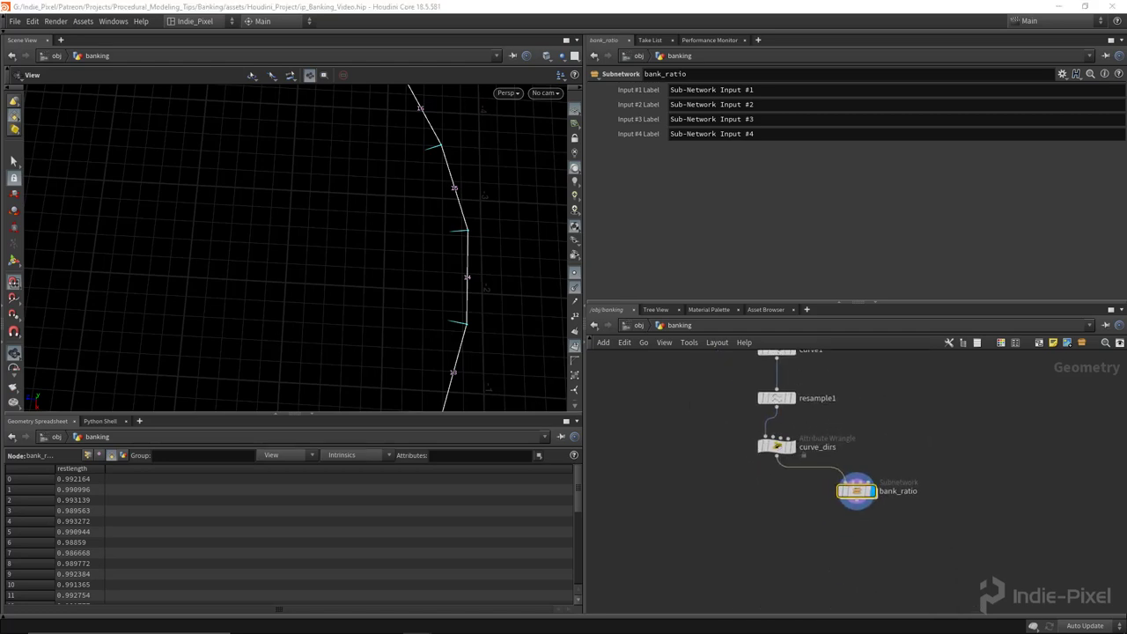
# Step: Add an Attribute Transfer node below the network and connect curve_dirs to its first input
pyautogui.press('Tab')
pyautogui.write('attr')
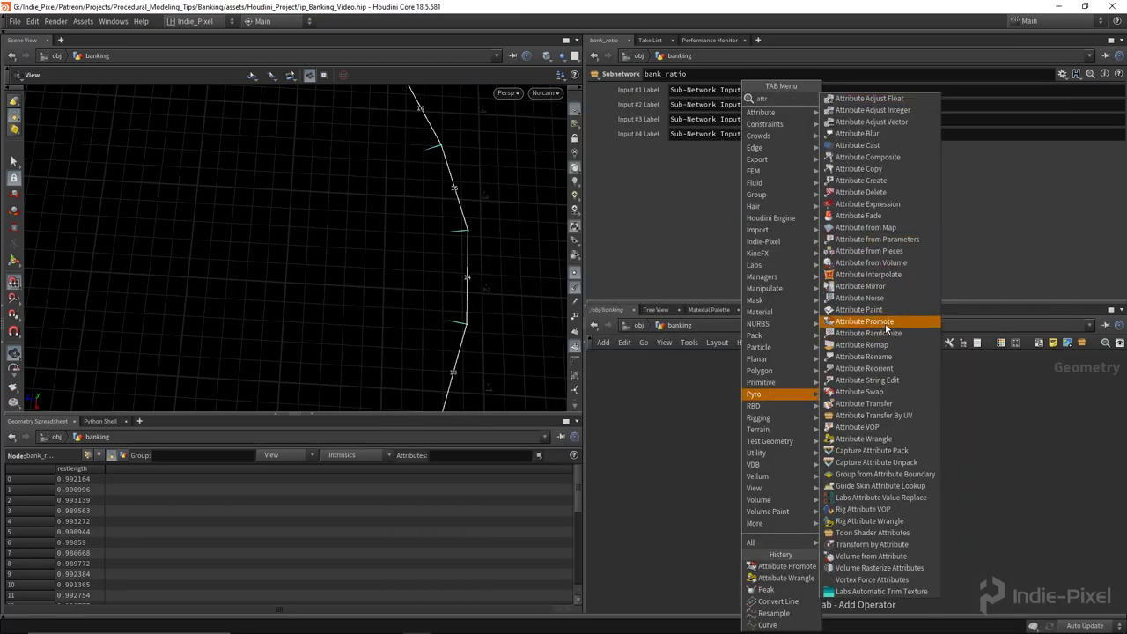
pyautogui.click(884, 403)
pyautogui.click(768, 536)
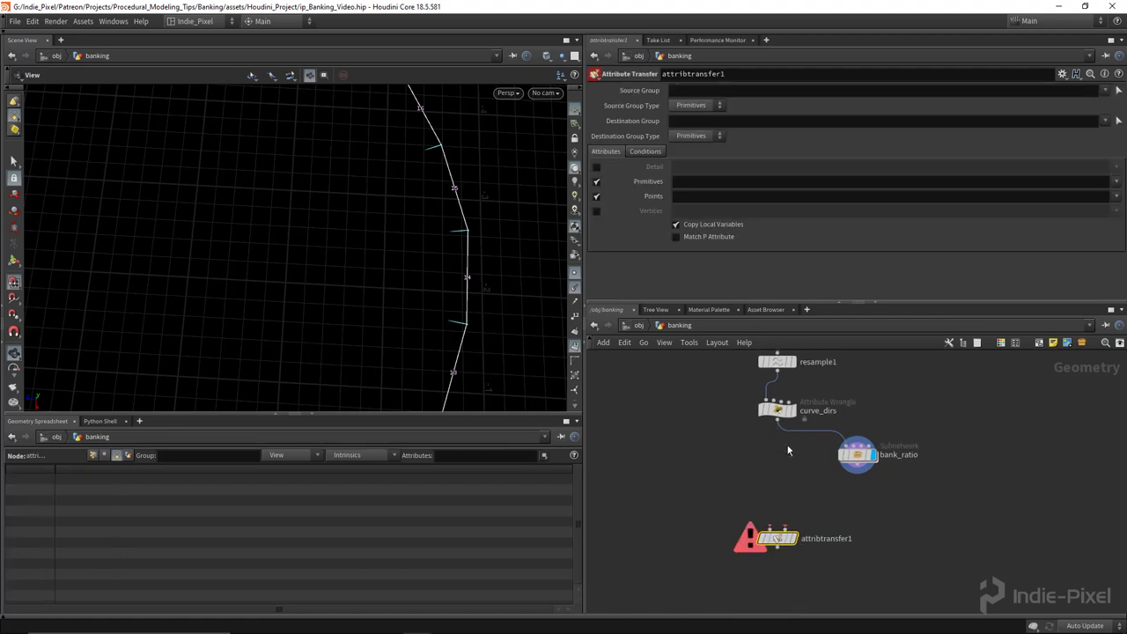
pyautogui.click(779, 424)
pyautogui.click(769, 526)
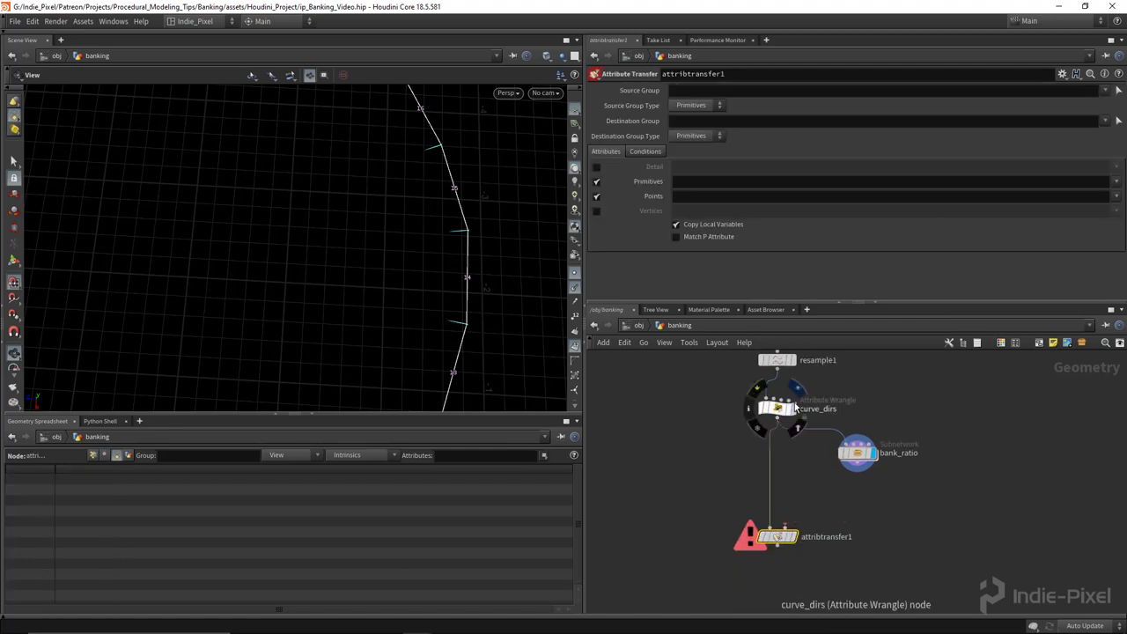
# Step: Display the curve_dirs result in the viewport and connect the bank_ratio subnetwork to the Attribute Transfer's second input
pyautogui.rightClick(379, 232)
pyautogui.click(428, 191)
pyautogui.moveTo(428, 191); pyautogui.dragTo(461, 257)
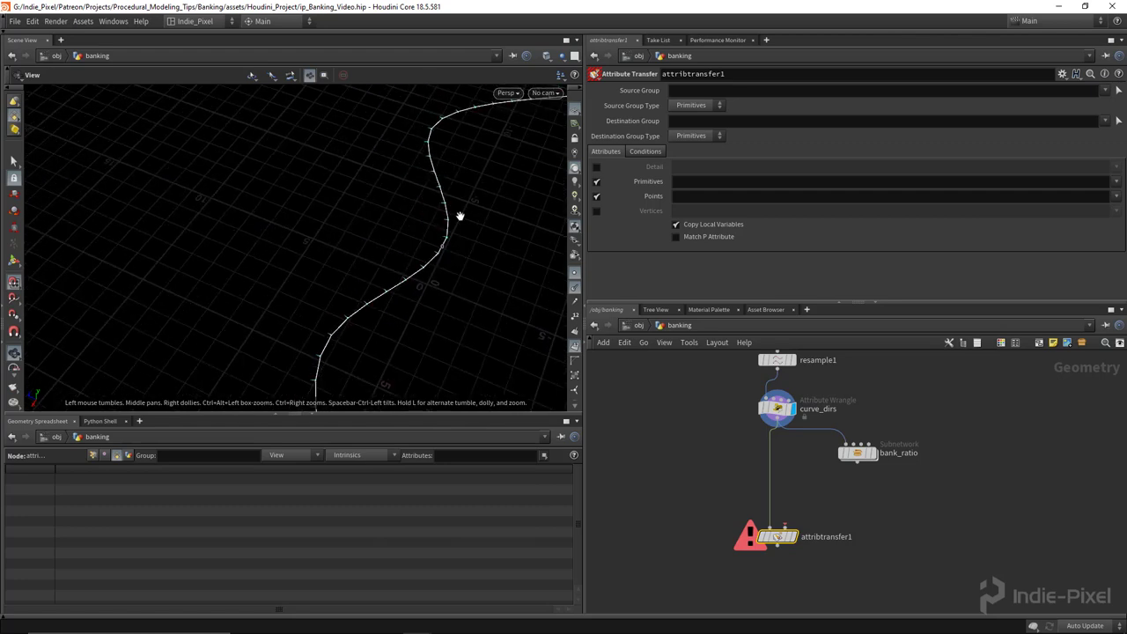
pyautogui.scroll(3, 817, 501)
pyautogui.moveTo(856, 461); pyautogui.dragTo(785, 528)
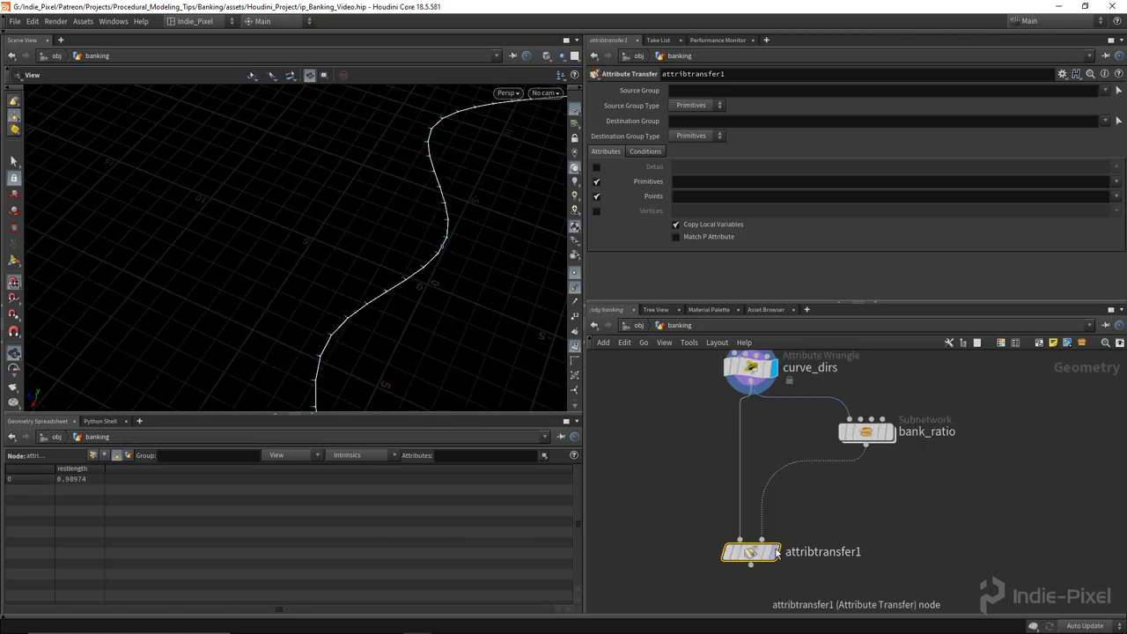
# Step: Disable primitive attributes on the Attribute Transfer and limit its point attributes to bank_ratio
pyautogui.click(635, 182)
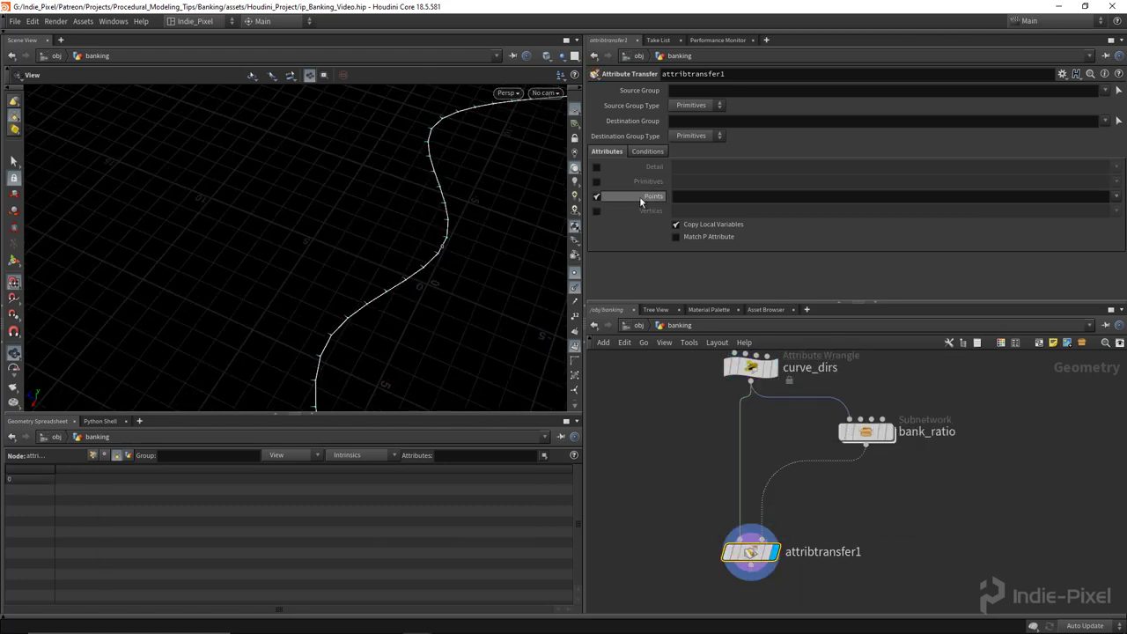
pyautogui.click(1115, 197)
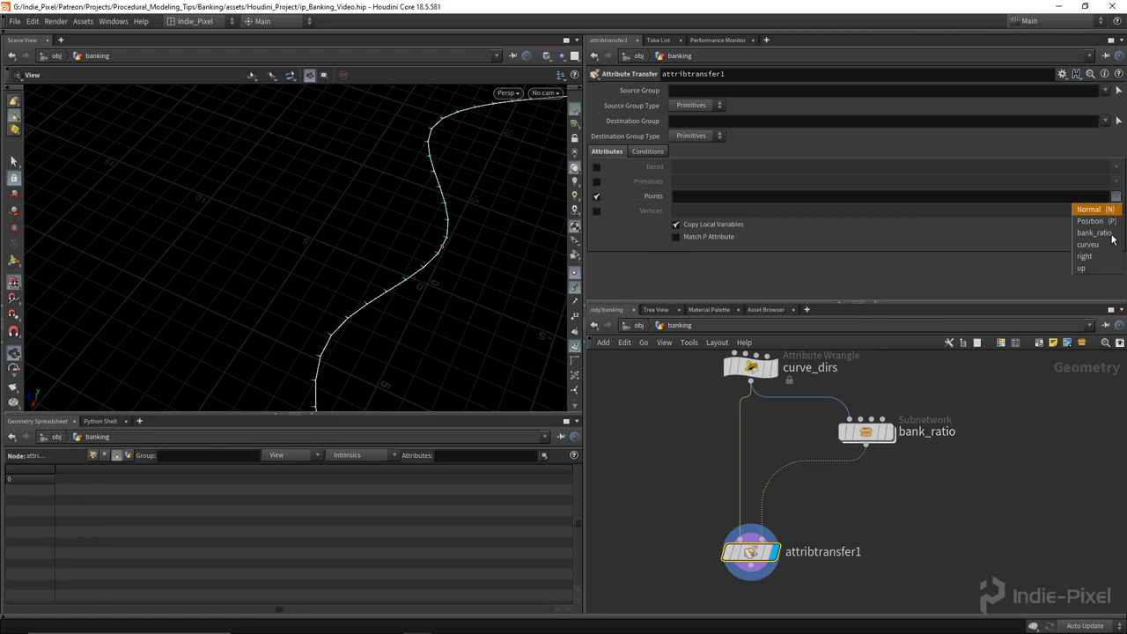
pyautogui.click(1104, 234)
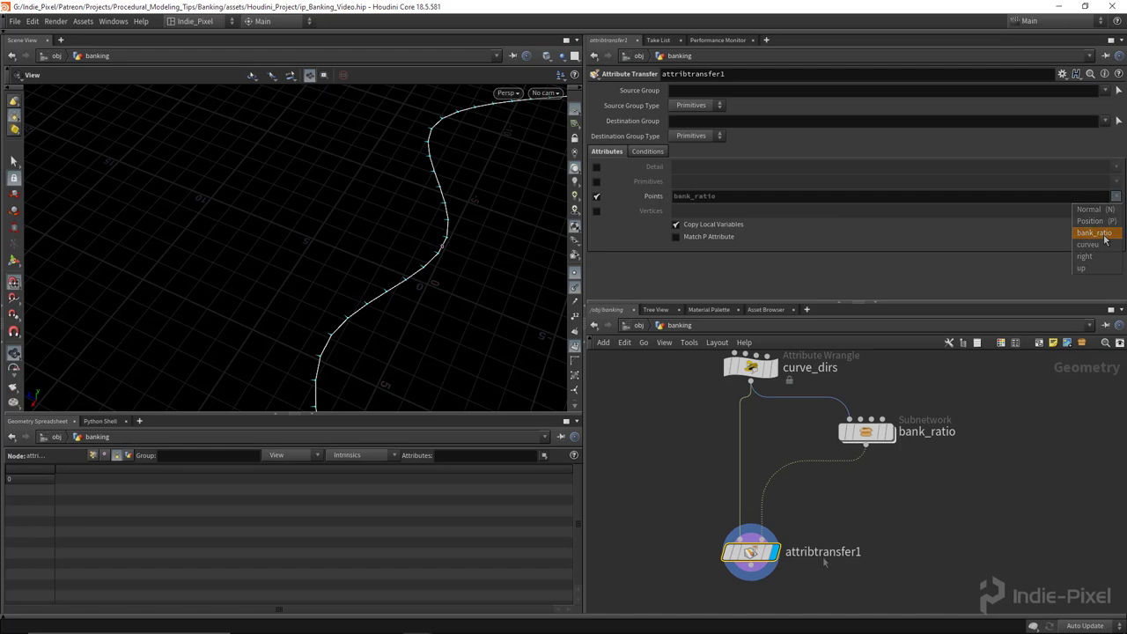
# Step: Add a displayed Visualize node fed by attribtransfer1, place it below that node and select it
pyautogui.moveTo(823, 555); pyautogui.dragTo(822, 445, button='middle')
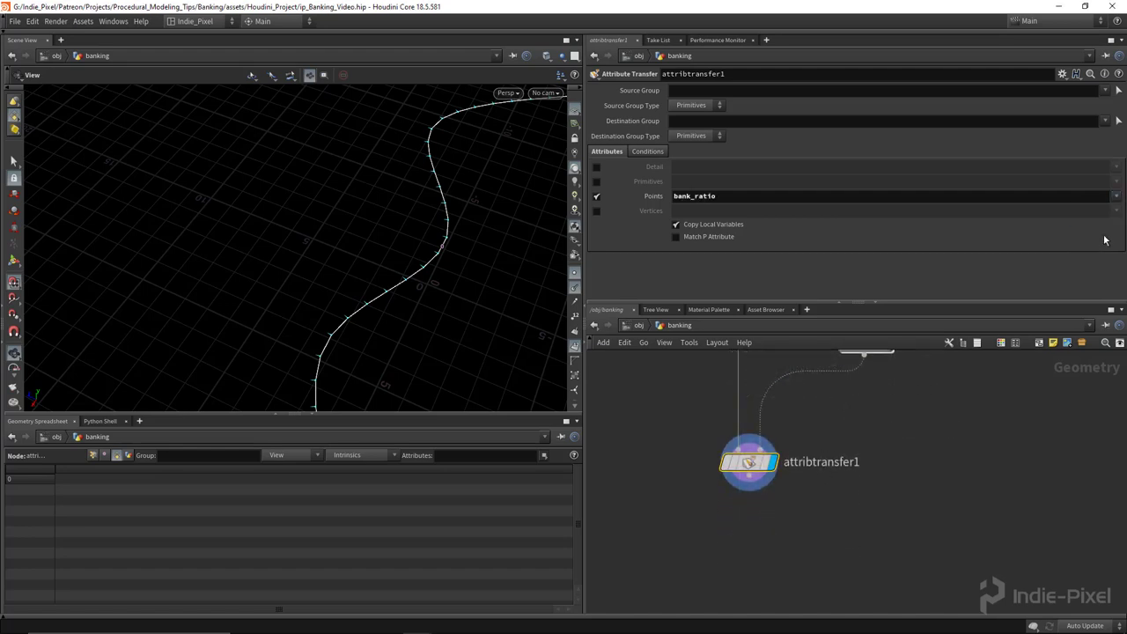
pyautogui.moveTo(456, 300); pyautogui.dragTo(422, 450)
pyautogui.moveTo(463, 266); pyautogui.dragTo(498, 236)
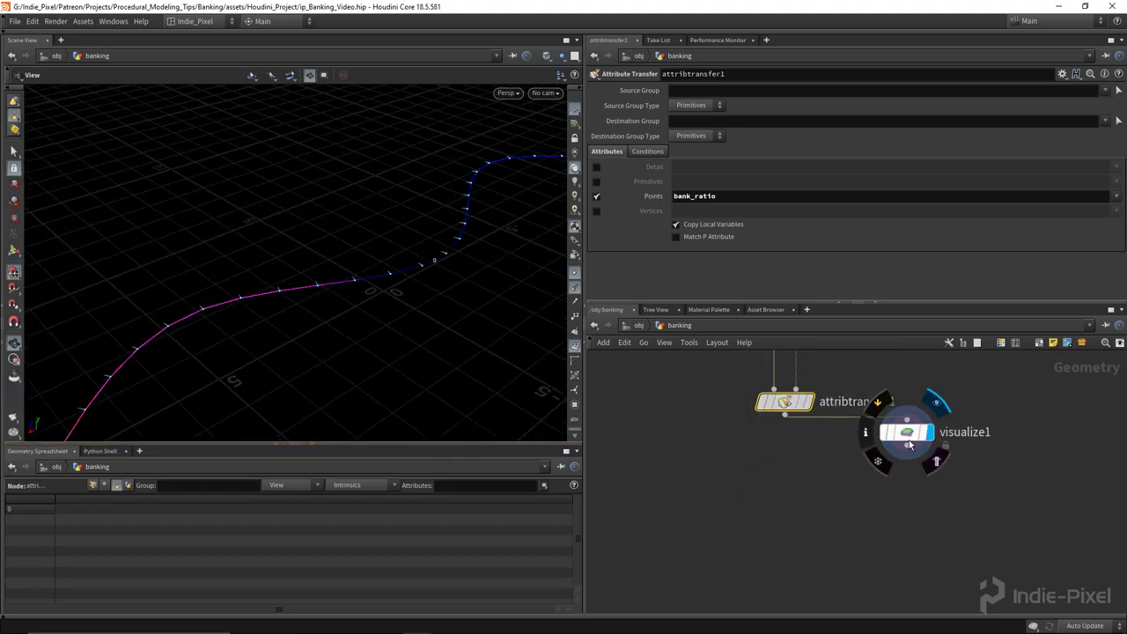
pyautogui.moveTo(912, 444); pyautogui.dragTo(692, 518)
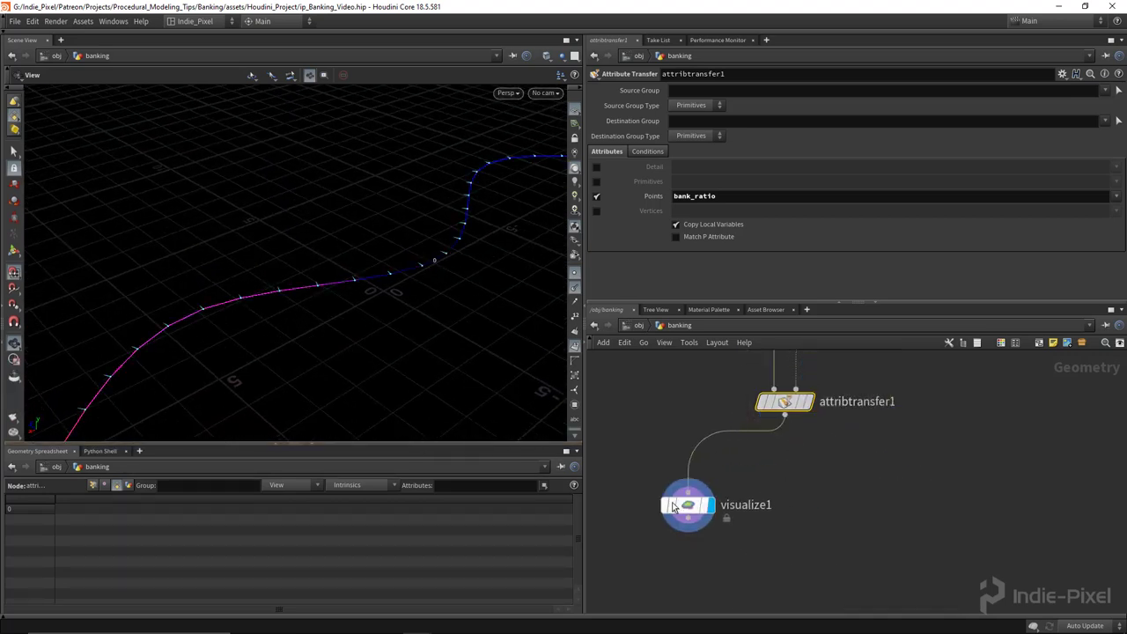
pyautogui.click(687, 504)
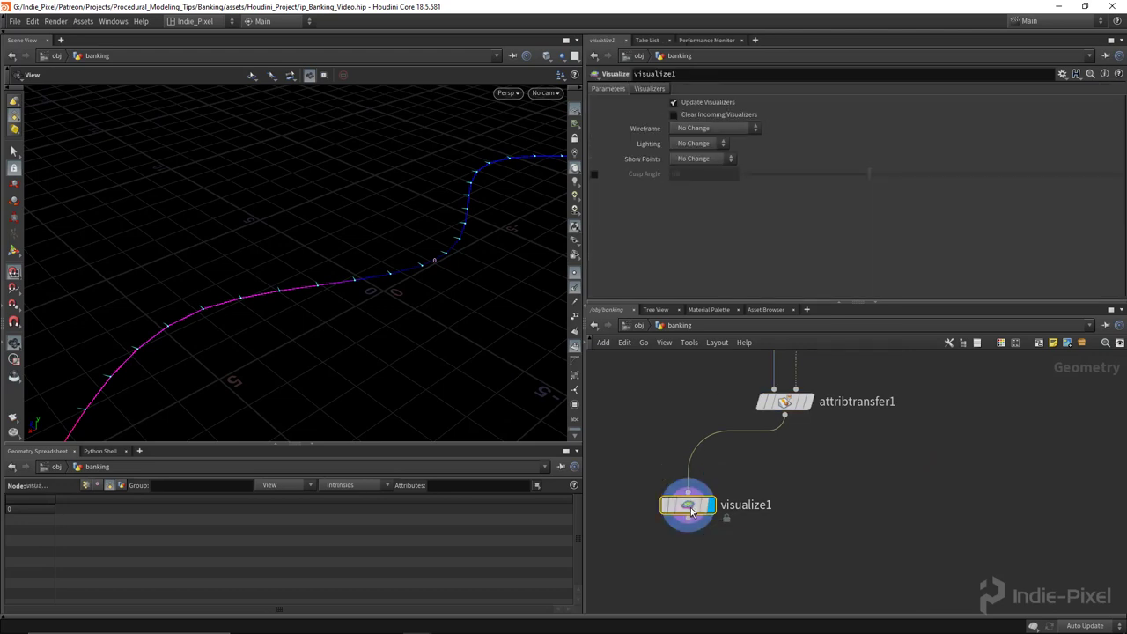
# Step: Set the Visualize node's color visualizer to the bank_ratio attribute with class Point
pyautogui.click(648, 89)
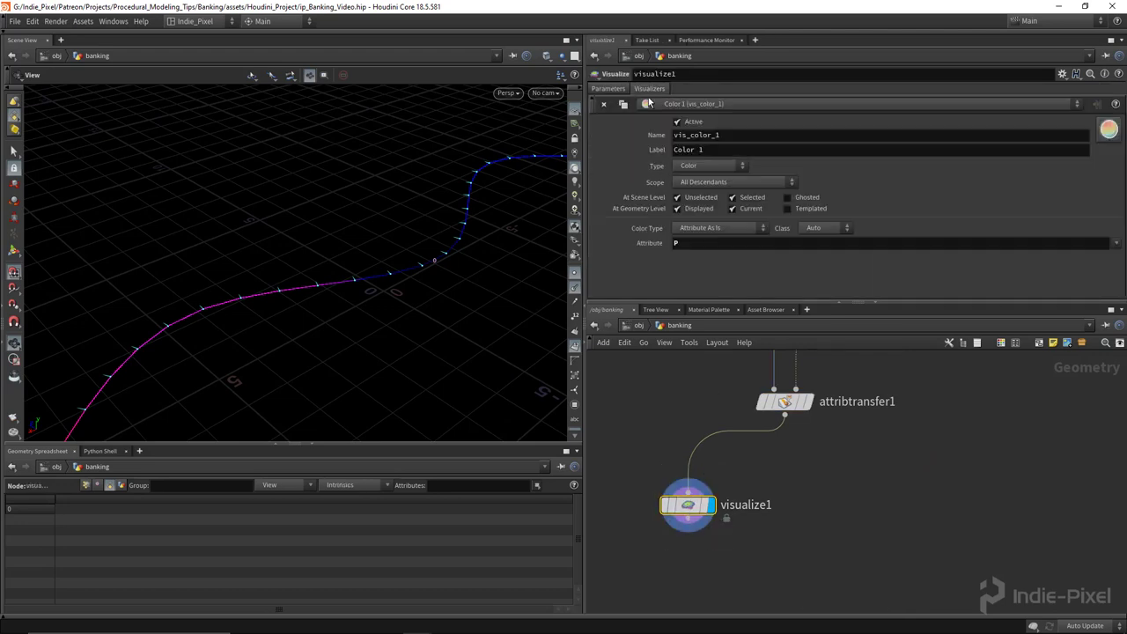
pyautogui.click(758, 244)
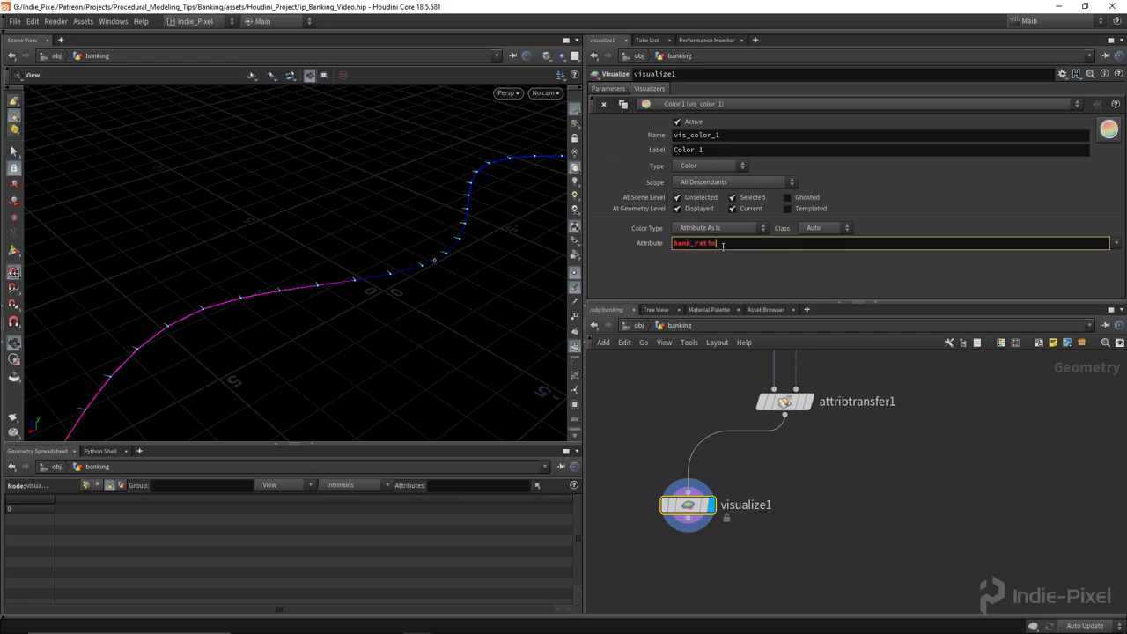
pyautogui.write('bank_ratio')
pyautogui.press('Return')
pyautogui.click(833, 227)
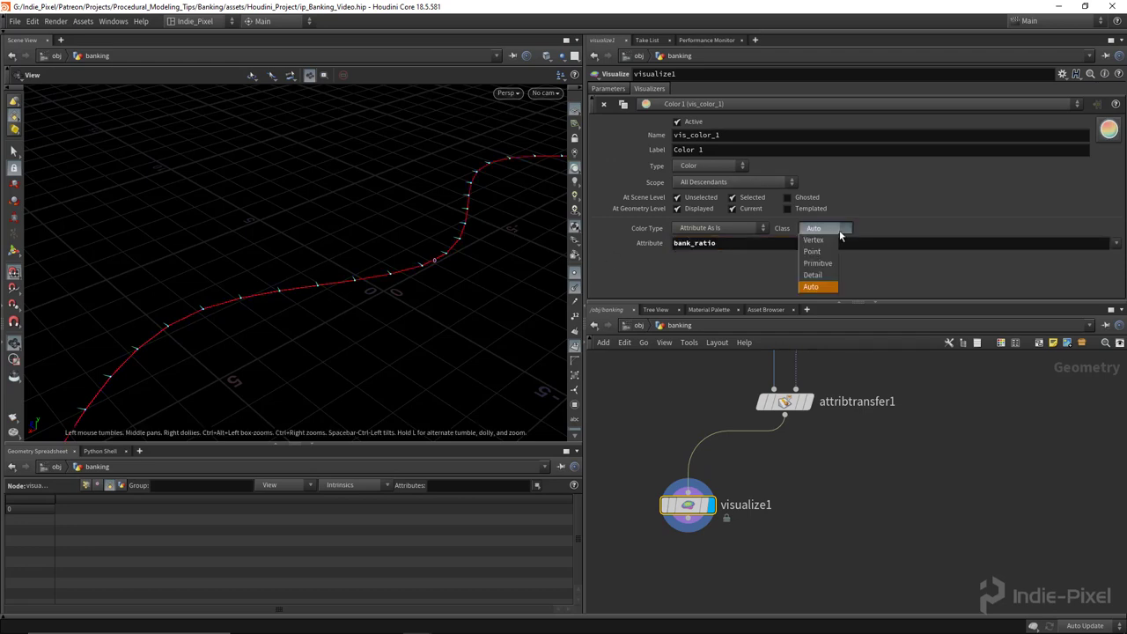
pyautogui.click(814, 240)
# Step: Change the visualizer's type to Marker to label the curve's points with their bank_ratio values
pyautogui.click(689, 168)
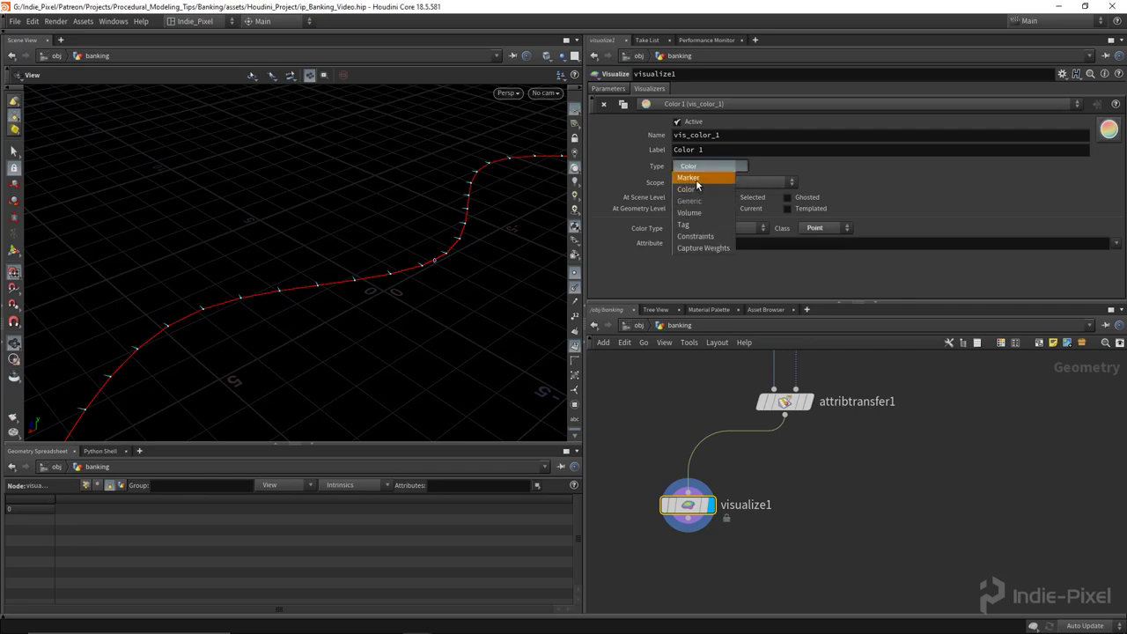
pyautogui.click(688, 177)
pyautogui.moveTo(458, 264); pyautogui.dragTo(423, 277)
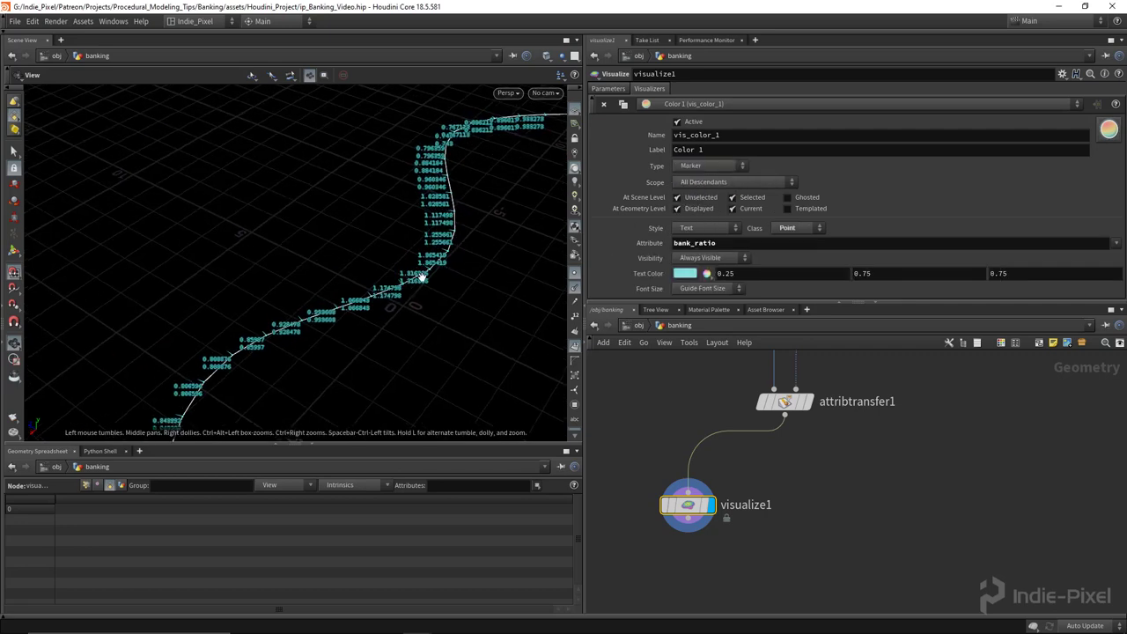
pyautogui.click(608, 88)
pyautogui.click(649, 88)
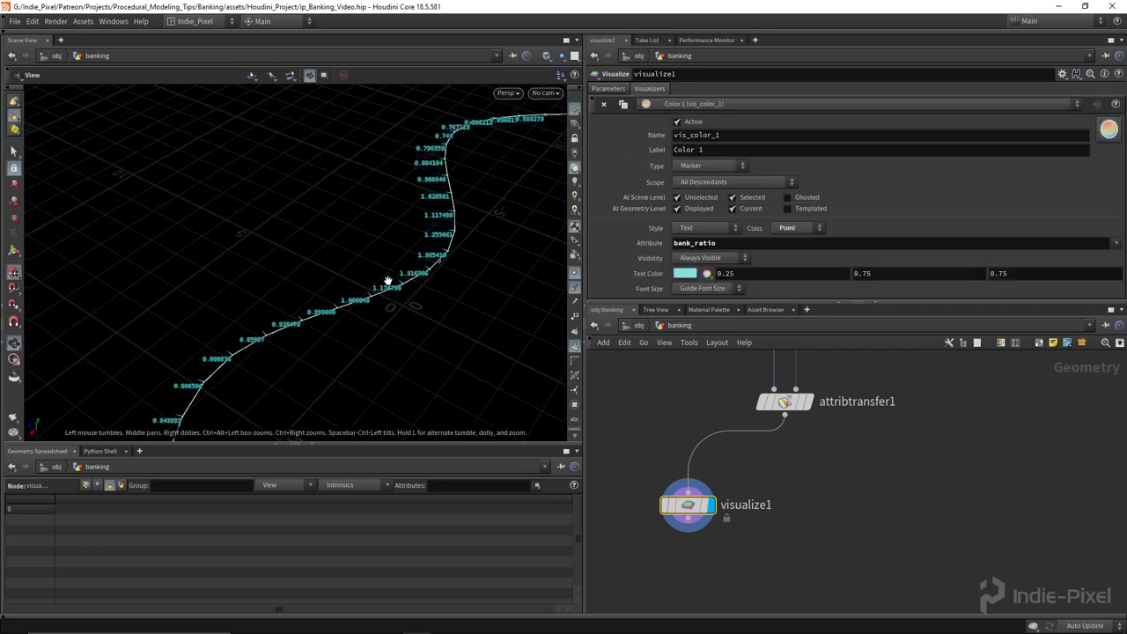
# Step: Examine the bank_ratio labels along the curve's bends and bring the area around attribtransfer1 into view
pyautogui.moveTo(390, 285)
pyautogui.mouseDown()
pyautogui.moveTo(443, 308)
pyautogui.moveTo(456, 284)
pyautogui.moveTo(433, 320)
pyautogui.mouseUp()
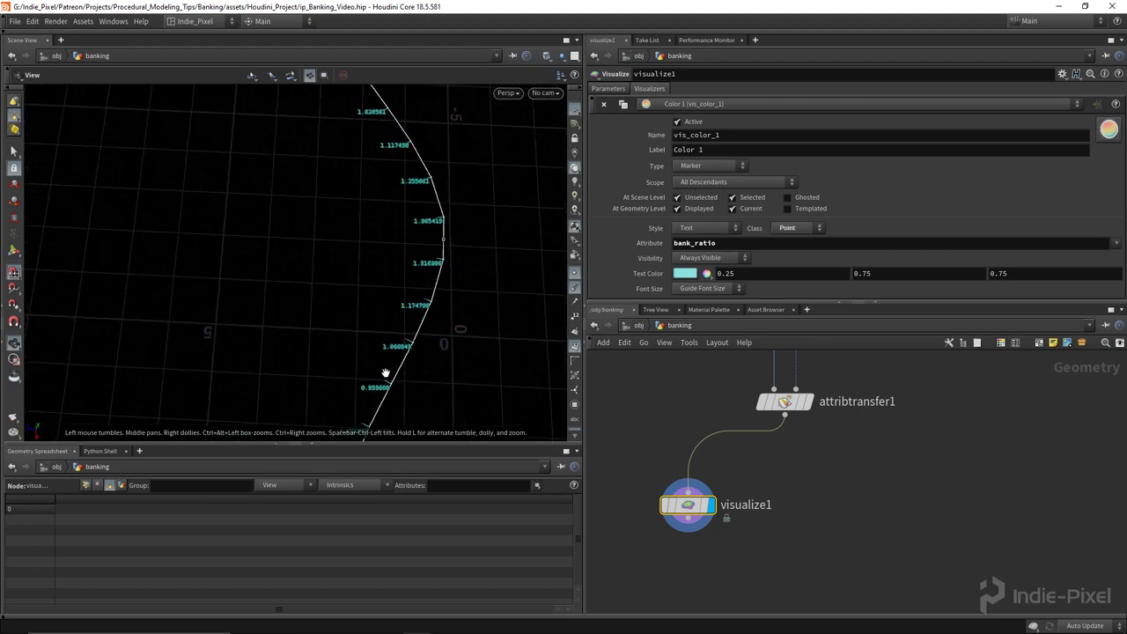
pyautogui.moveTo(417, 157); pyautogui.dragTo(387, 337)
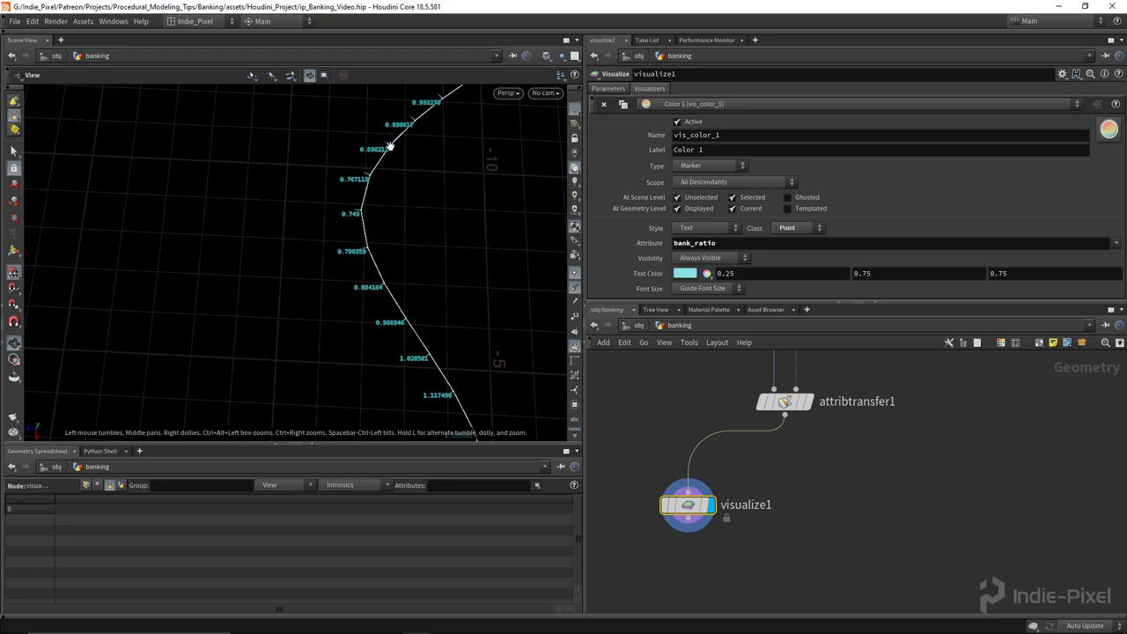
pyautogui.moveTo(454, 354); pyautogui.dragTo(400, 322)
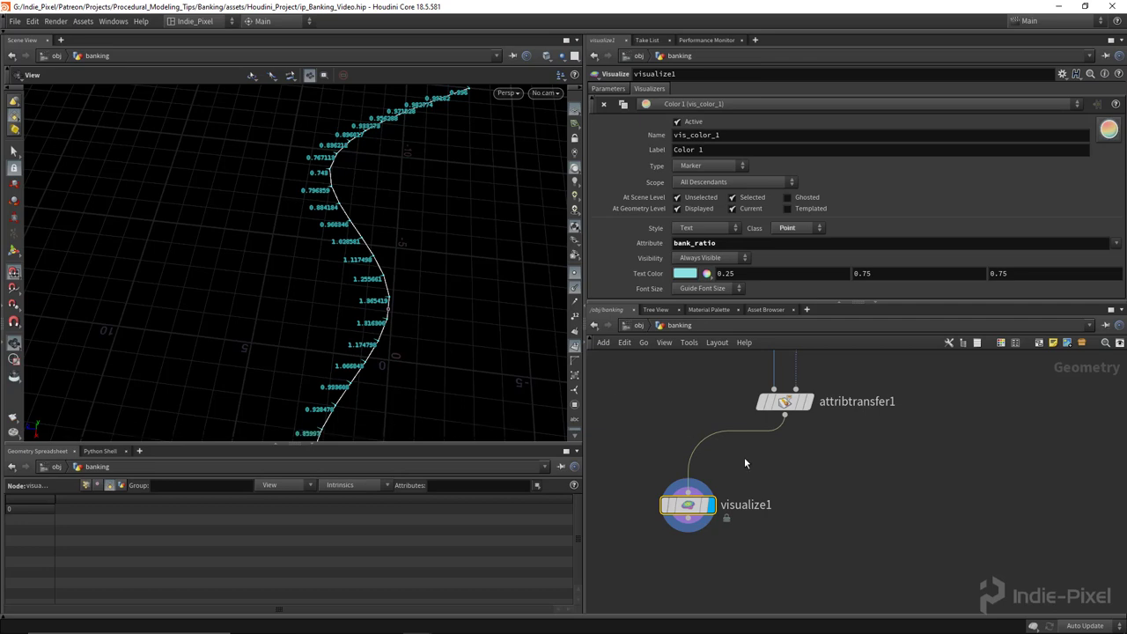
pyautogui.scroll(-3, 792, 476)
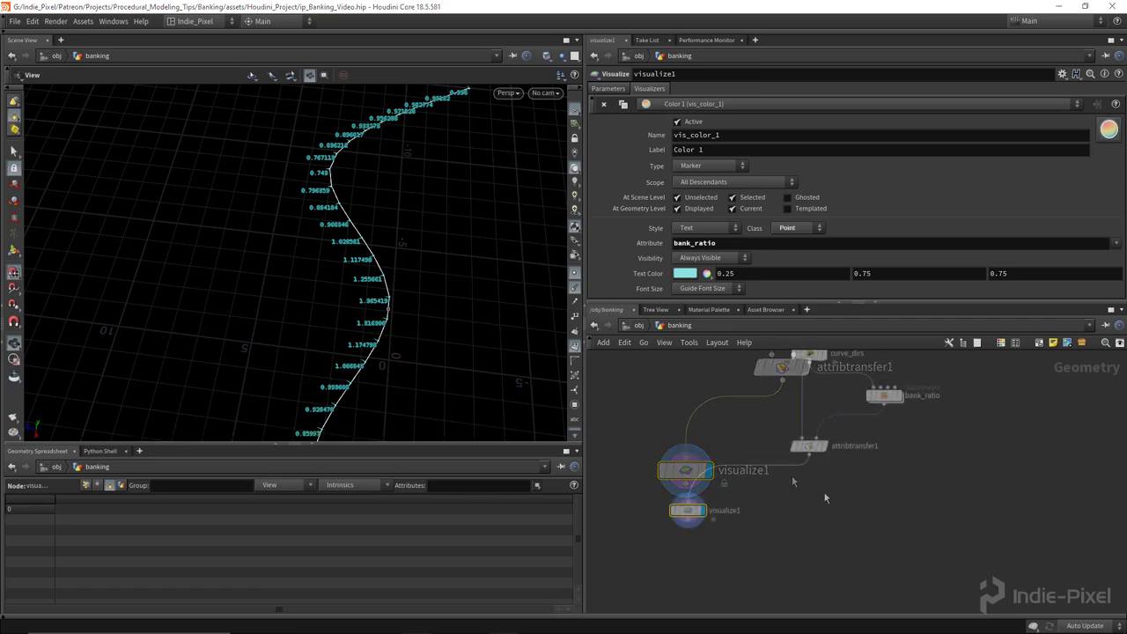
pyautogui.moveTo(796, 523); pyautogui.dragTo(787, 514, button='middle')
pyautogui.scroll(2, 785, 512)
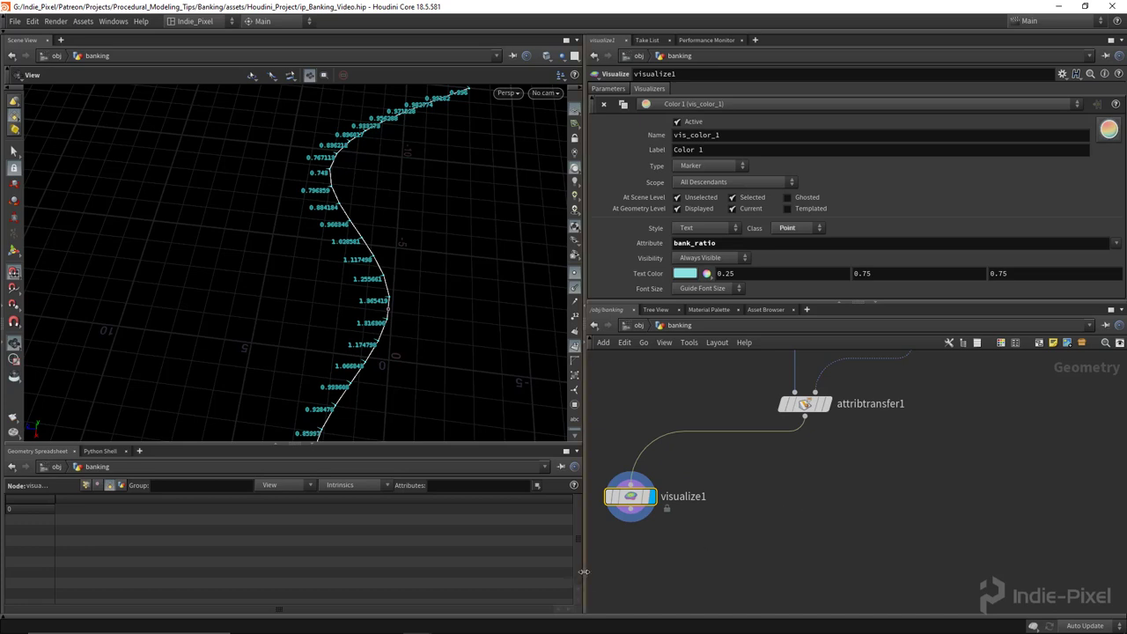
# Step: Add a displayed Attribute Promote node below attribtransfer1 and feed it from that node
pyautogui.moveTo(577, 573); pyautogui.dragTo(521, 564)
pyautogui.moveTo(387, 352); pyautogui.dragTo(264, 308)
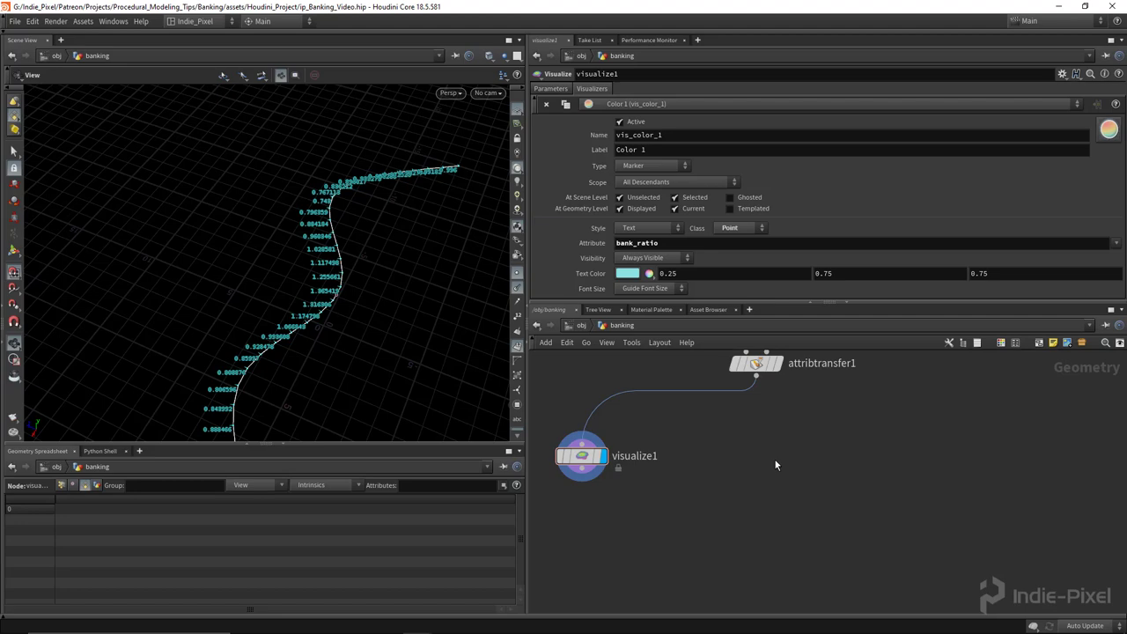
pyautogui.press('Tab')
pyautogui.write('atr')
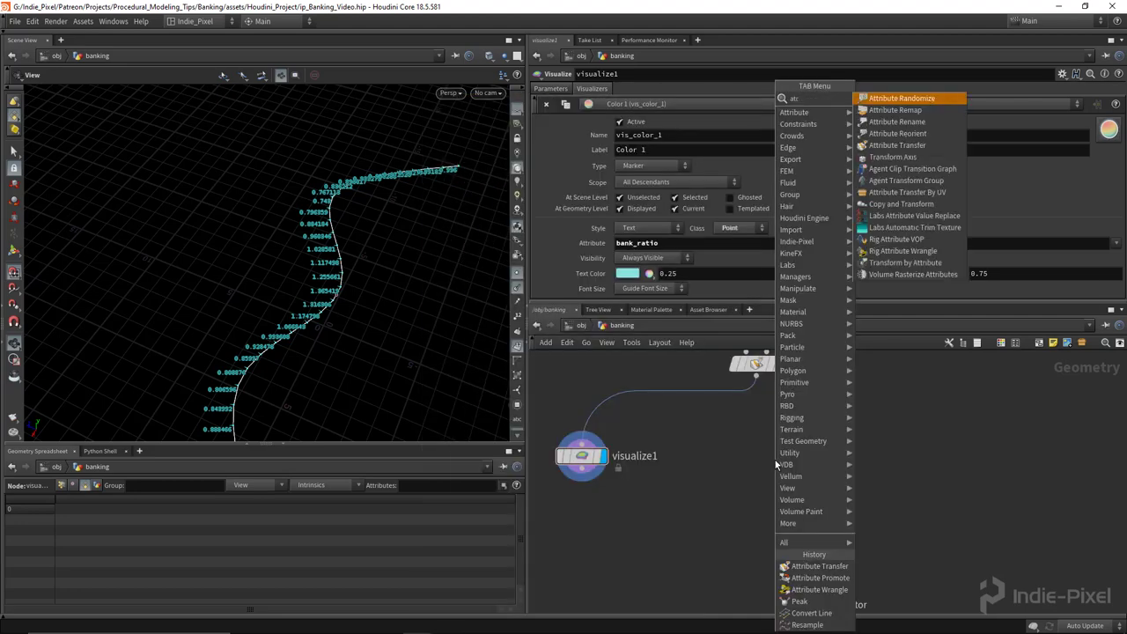
pyautogui.write('r')
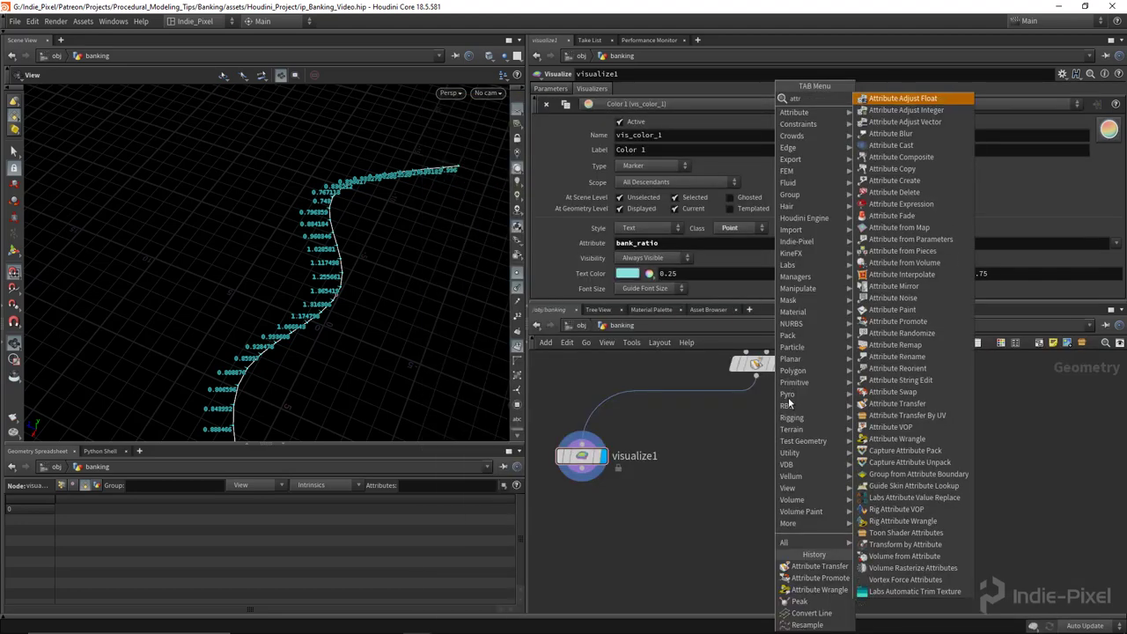
pyautogui.click(899, 321)
pyautogui.click(755, 455)
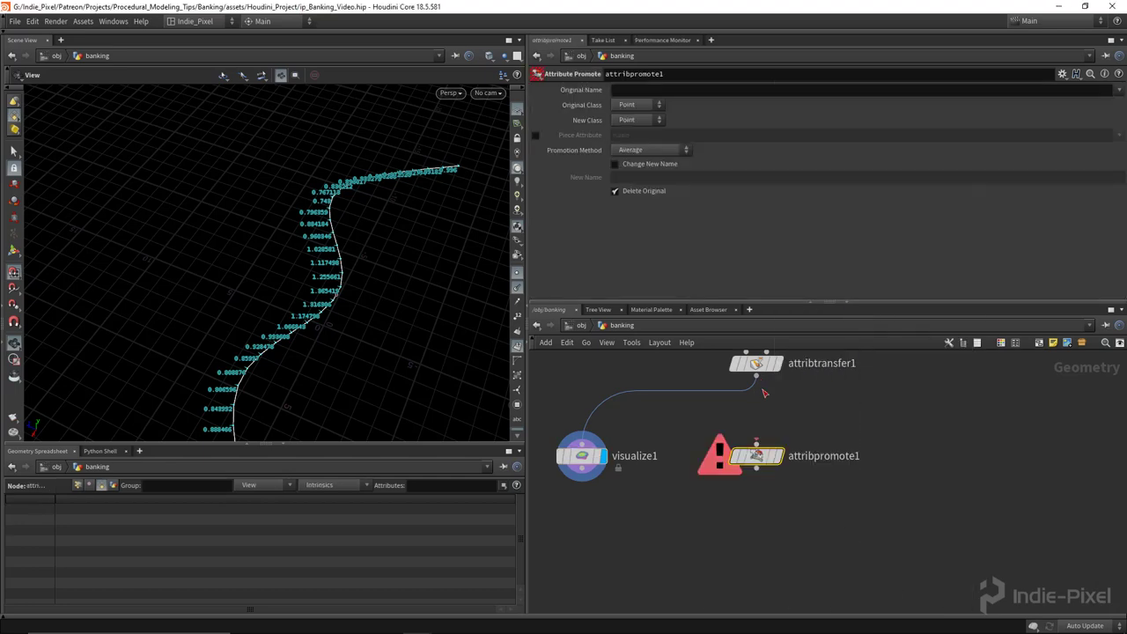
pyautogui.click(786, 428)
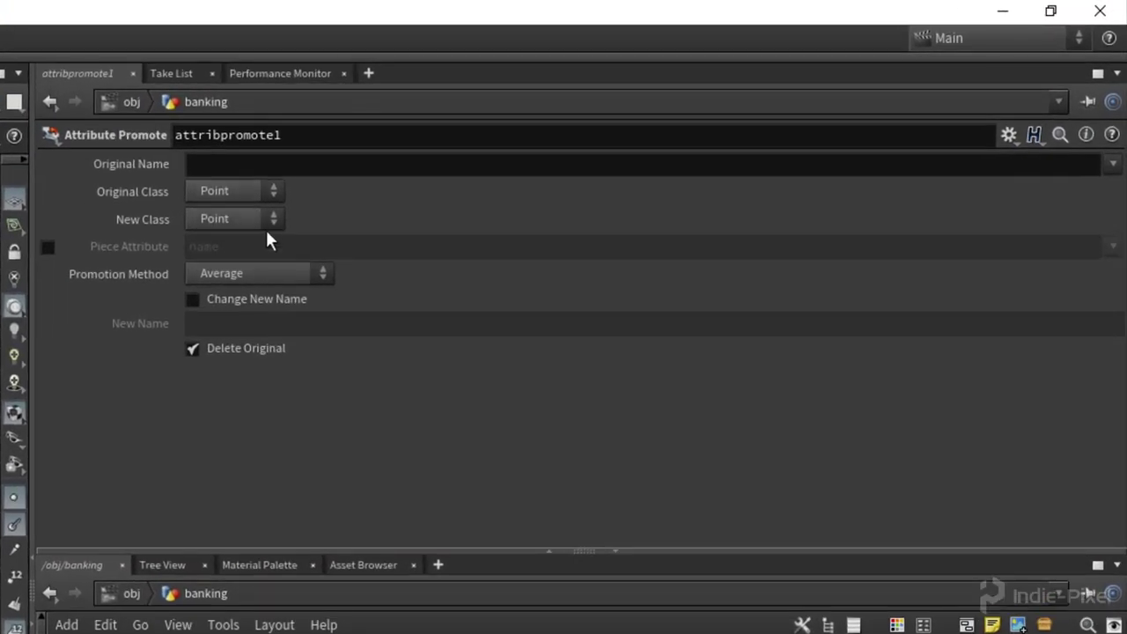
# Step: Set the Attribute Promote node to promote bank_ratio from Point to Detail class with the Minimum promotion method
pyautogui.click(252, 216)
pyautogui.click(238, 244)
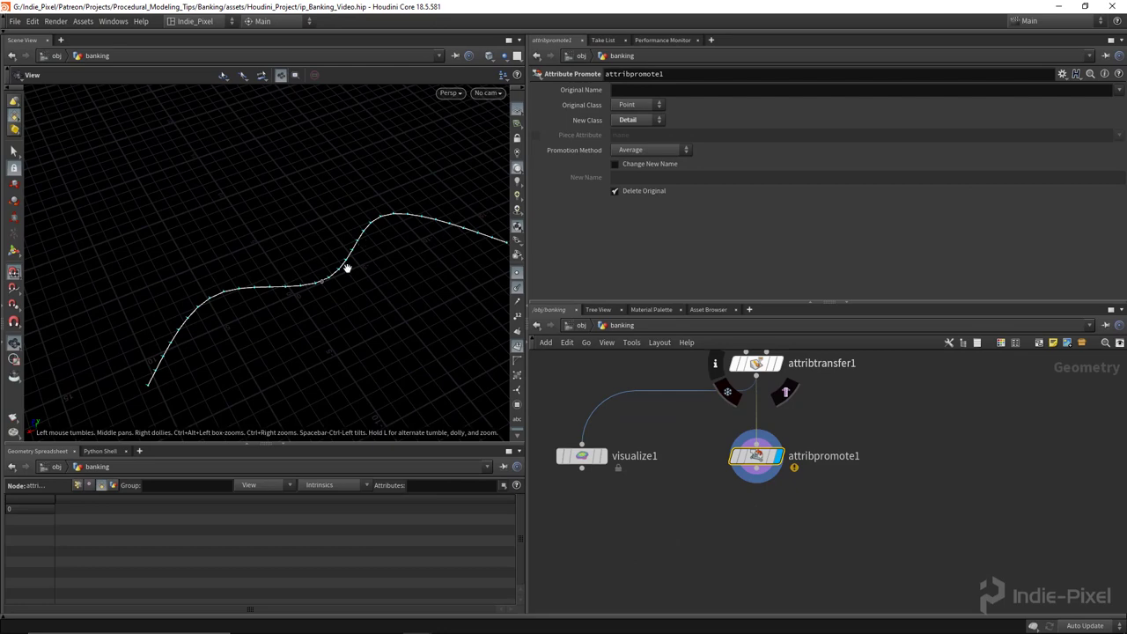
pyautogui.click(669, 151)
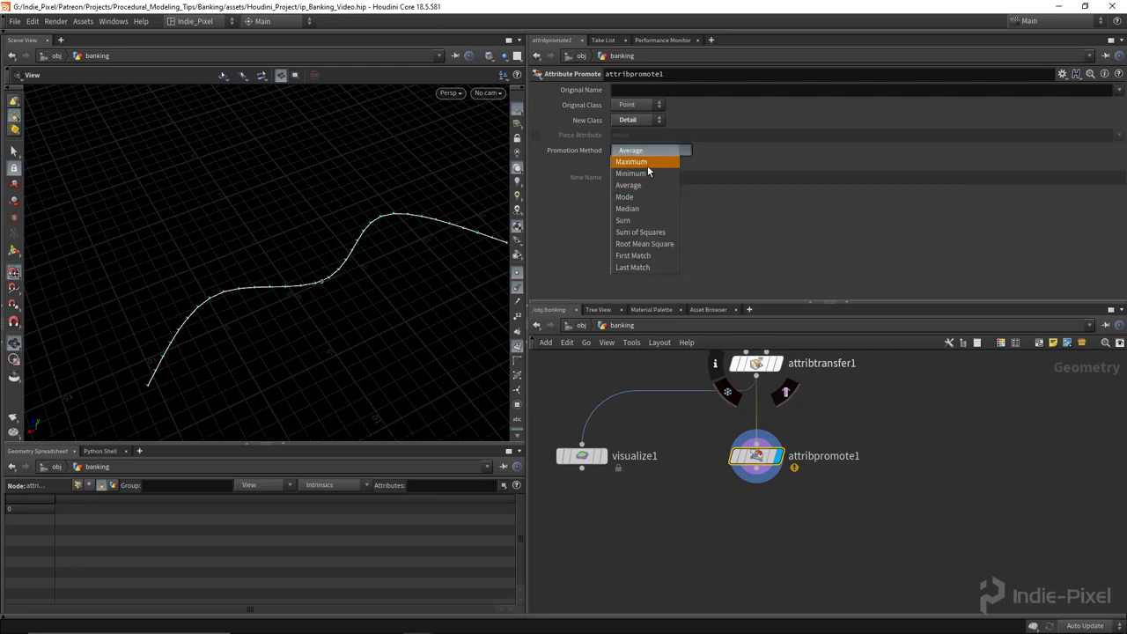
pyautogui.click(647, 166)
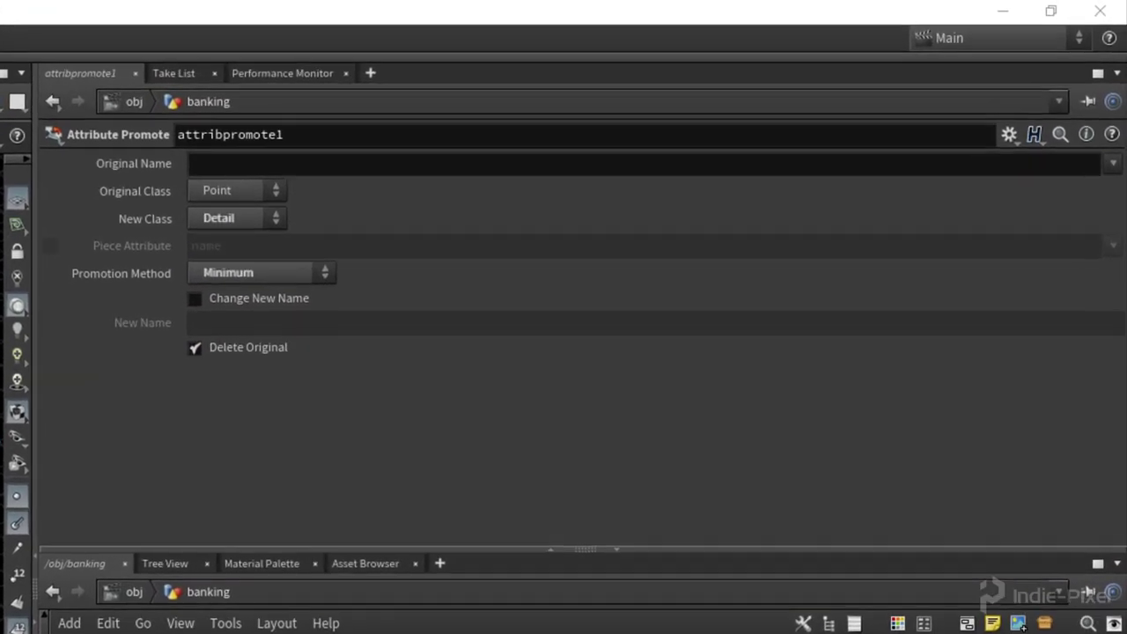
pyautogui.click(1117, 122)
pyautogui.click(1082, 233)
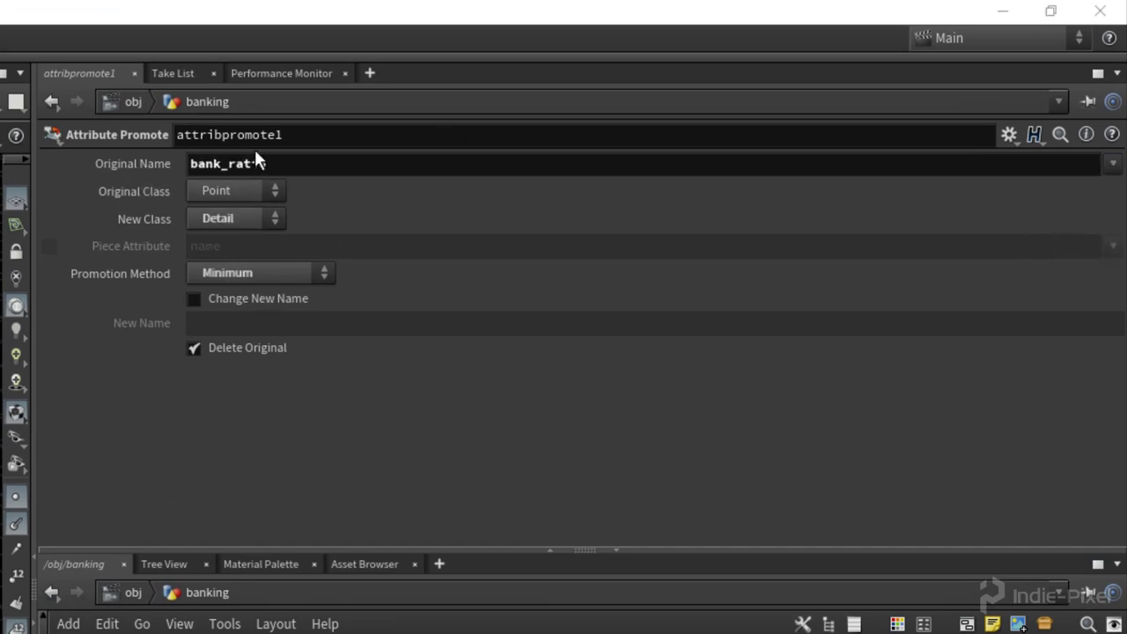
# Step: Keep the original attribute, output the promoted one under the new name min_ratio, and rename the node min_ratio
pyautogui.click(195, 348)
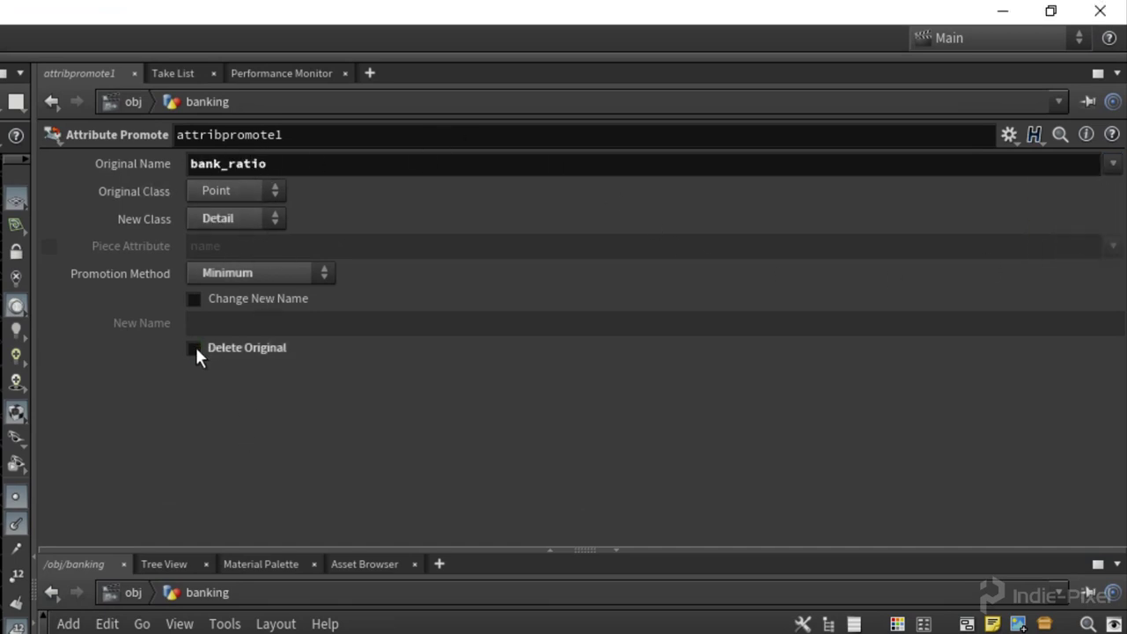
pyautogui.click(249, 298)
pyautogui.click(255, 324)
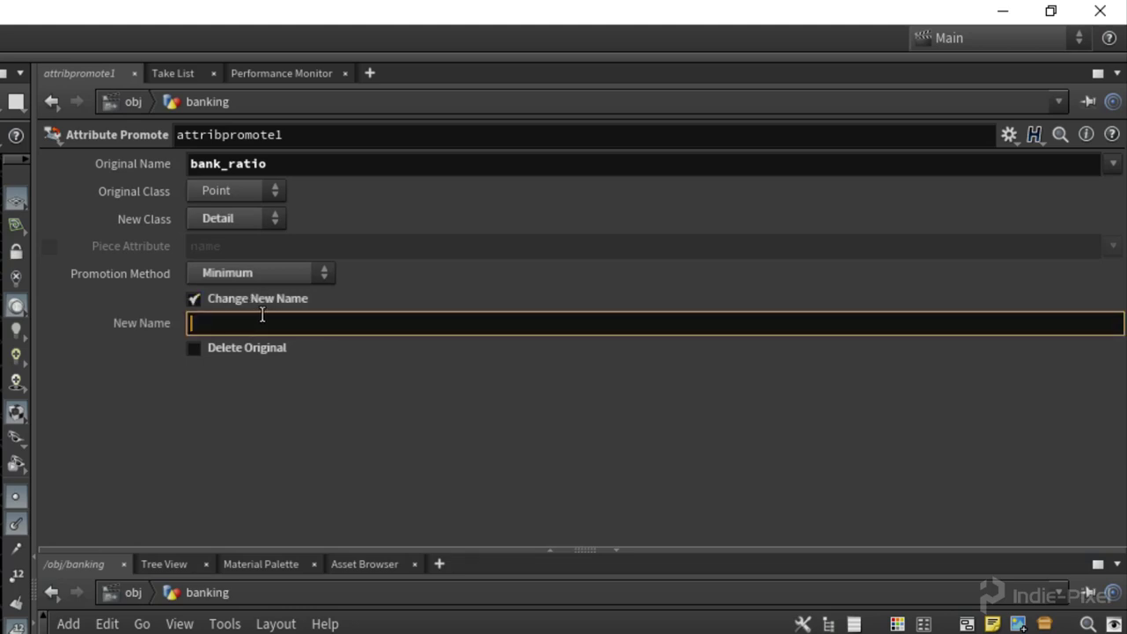
pyautogui.write('min_ratio')
pyautogui.press('Return')
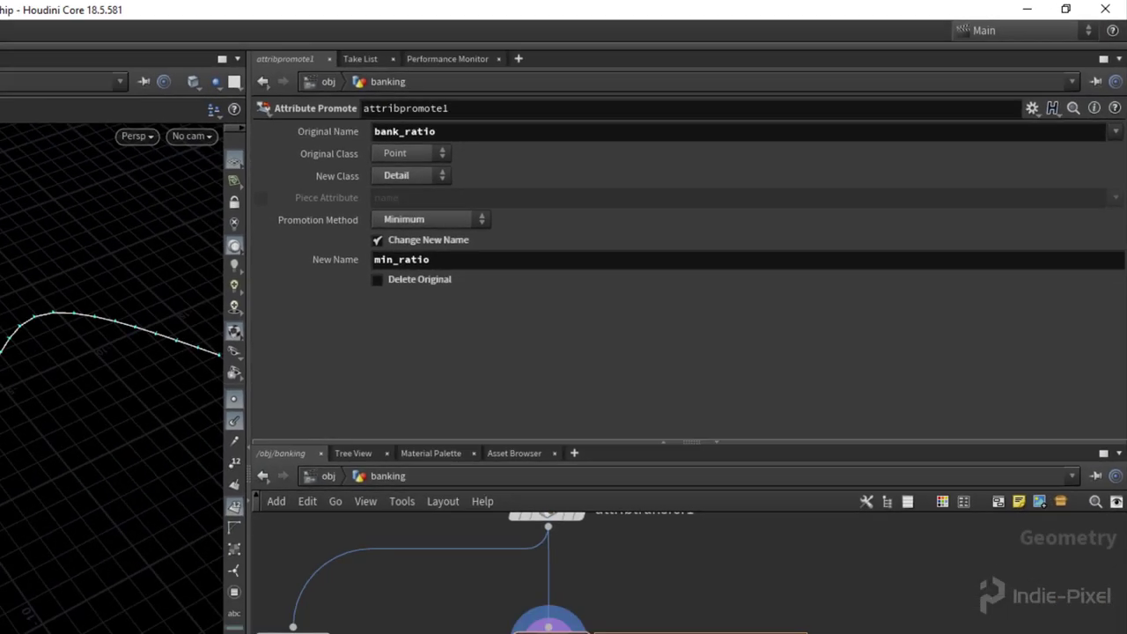
pyautogui.write('min_ratio')
pyautogui.press('Return')
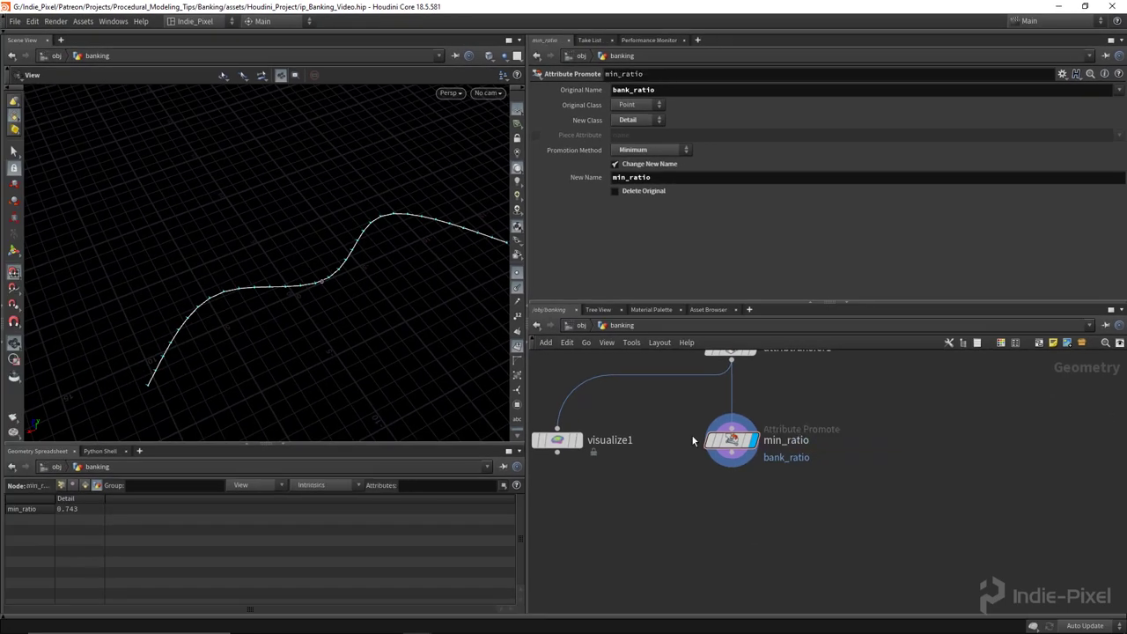
# Step: Duplicate the min_ratio node directly below itself and rename the copy max_ratio
pyautogui.keyDown('alt'); pyautogui.moveTo(731, 440); pyautogui.dragTo(732, 496); pyautogui.keyUp('alt')
pyautogui.doubleClick(787, 497)
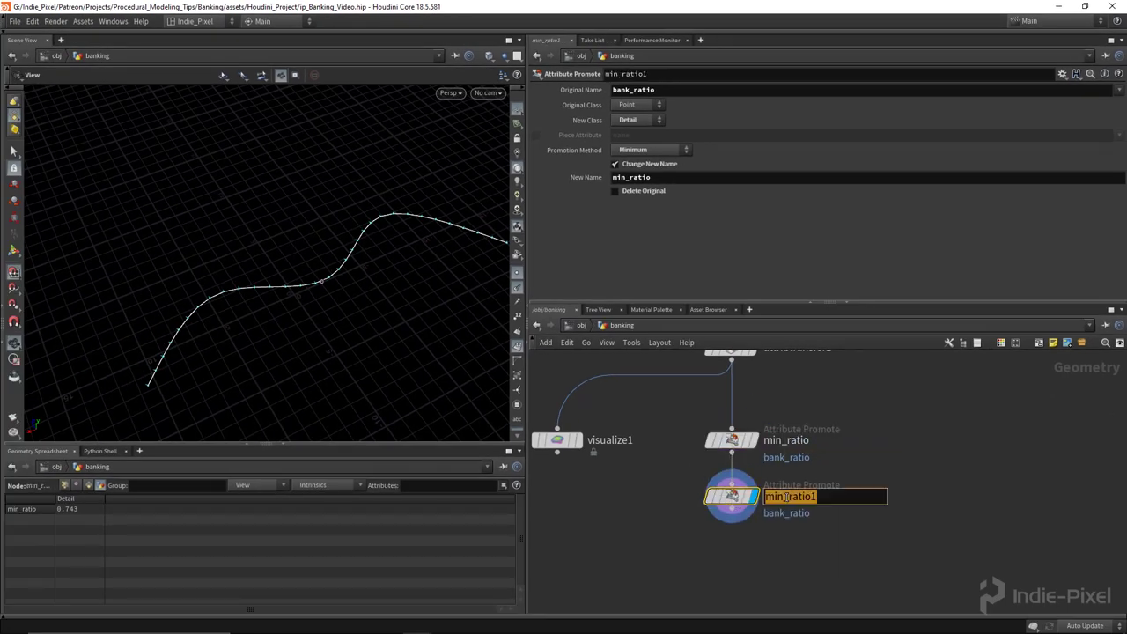
pyautogui.write('max_ratio')
pyautogui.press('Return')
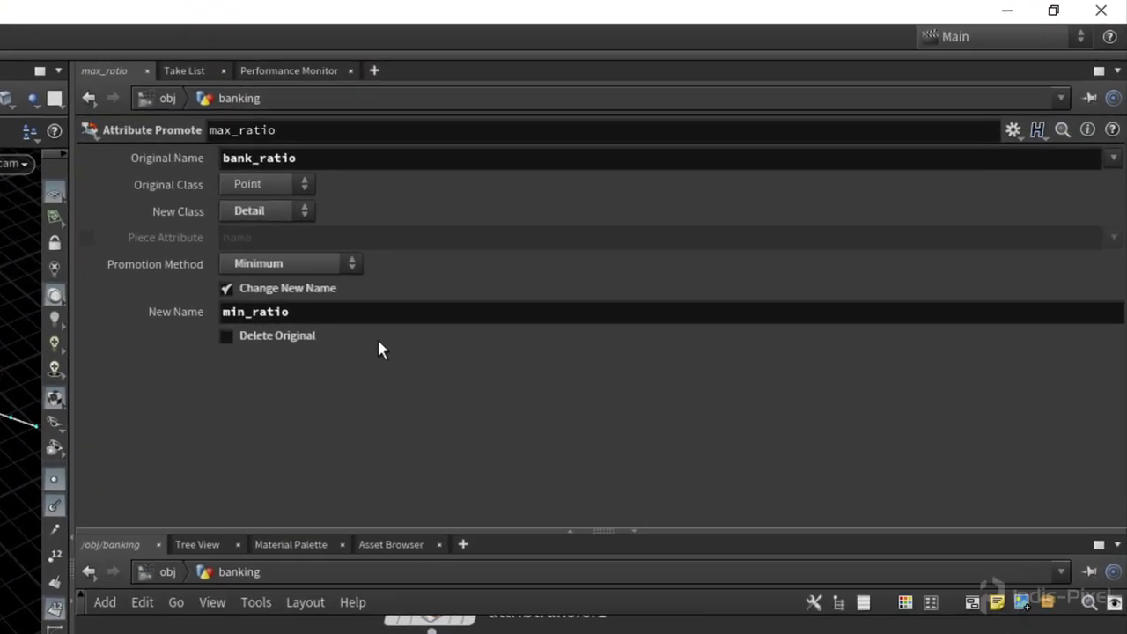
# Step: Change the max_ratio node's new attribute name to max_ratio and its promotion method to Maximum
pyautogui.click(694, 175)
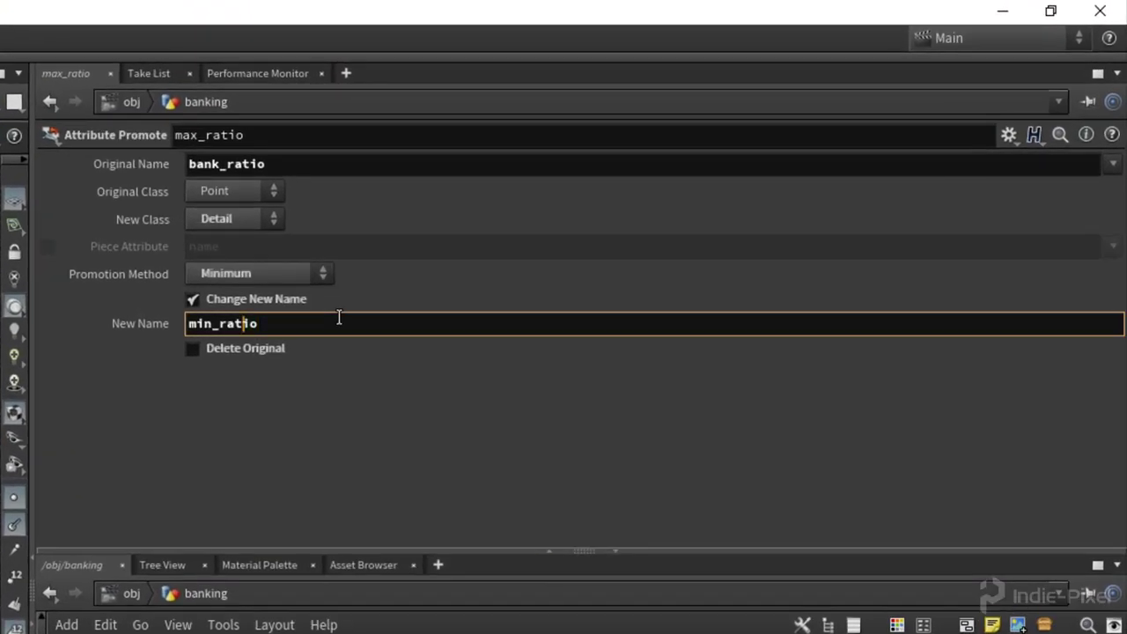
pyautogui.press('BackSpace')
pyautogui.press('BackSpace')
pyautogui.write('ax')
pyautogui.click(237, 267)
pyautogui.click(263, 296)
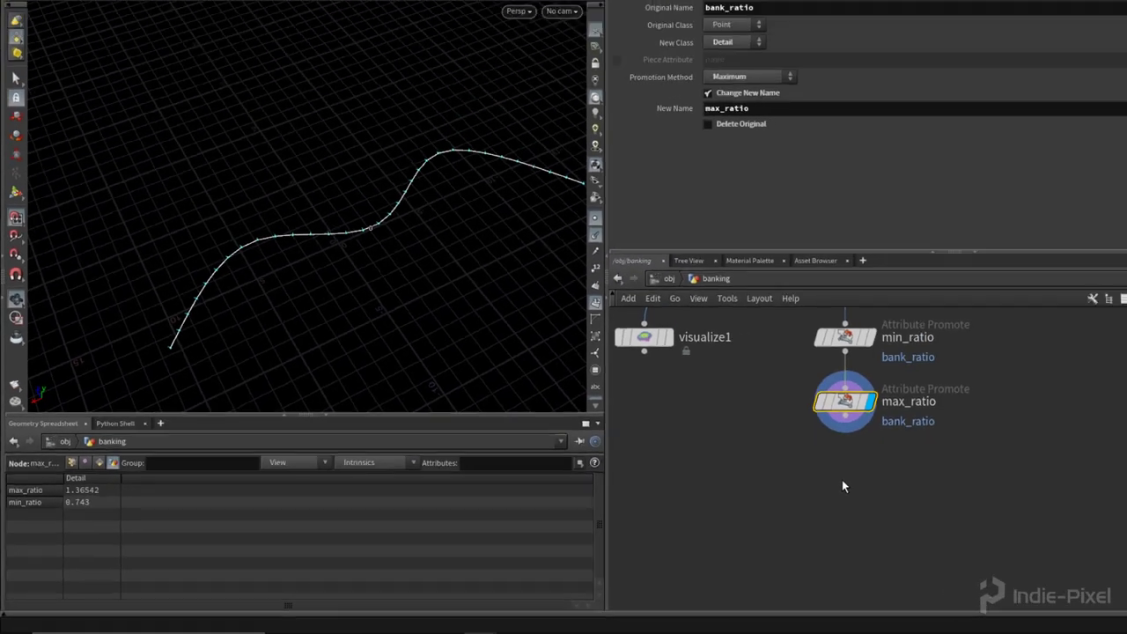
pyautogui.press('Tab')
pyautogui.write('rems')
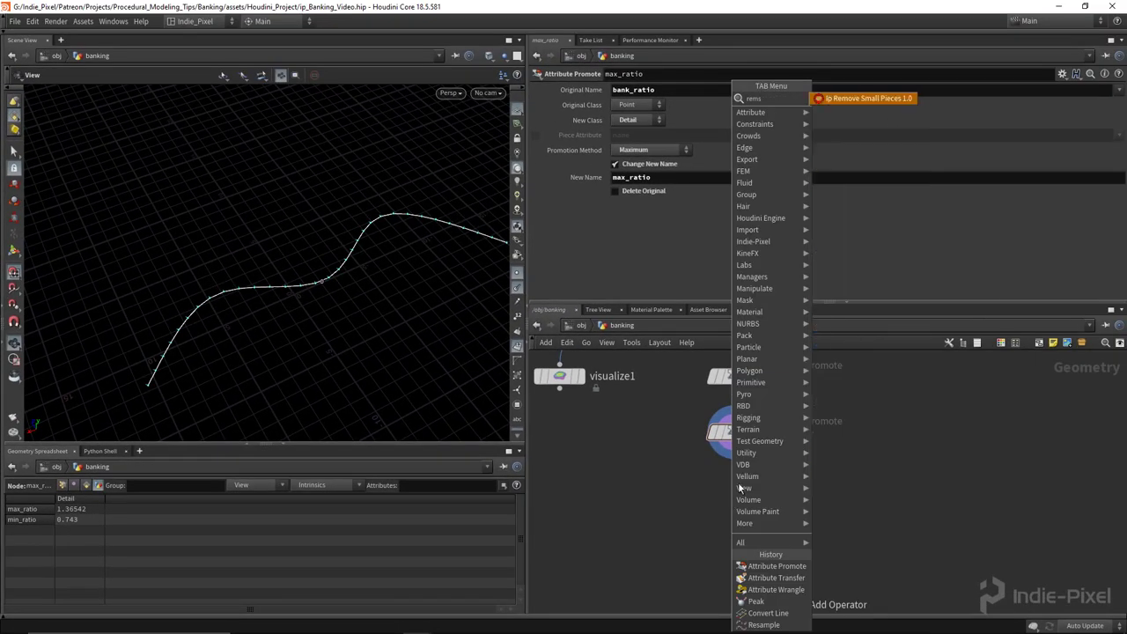
pyautogui.press('Escape')
# Step: Add a displayed Attribute Remap node below max_ratio and feed it from that node
pyautogui.press('Tab')
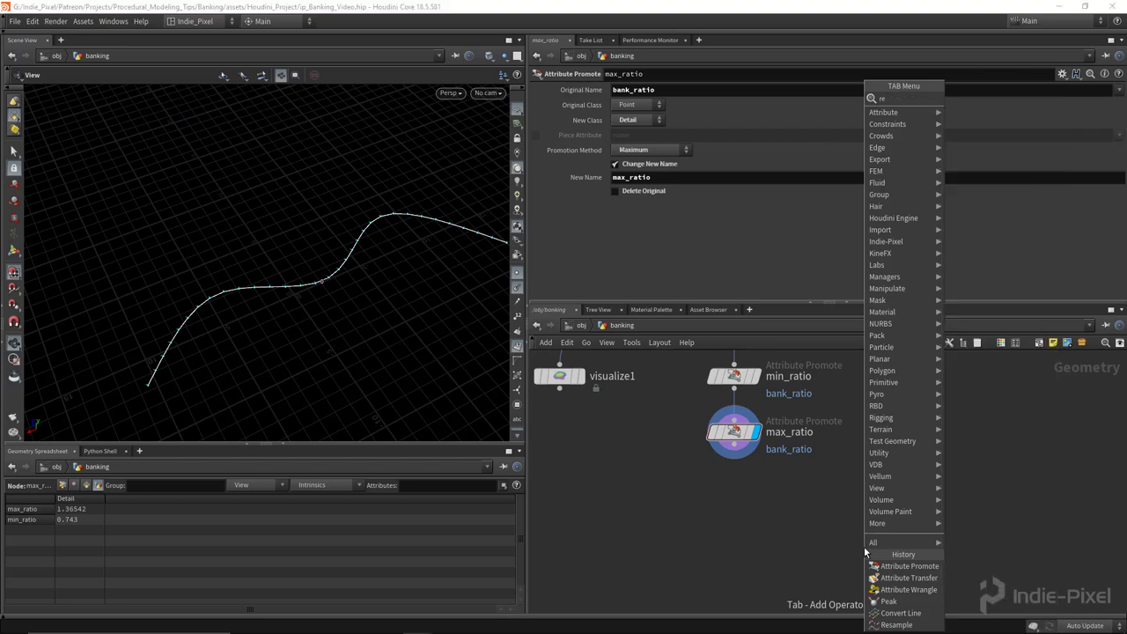
pyautogui.write('rem')
pyautogui.click(984, 110)
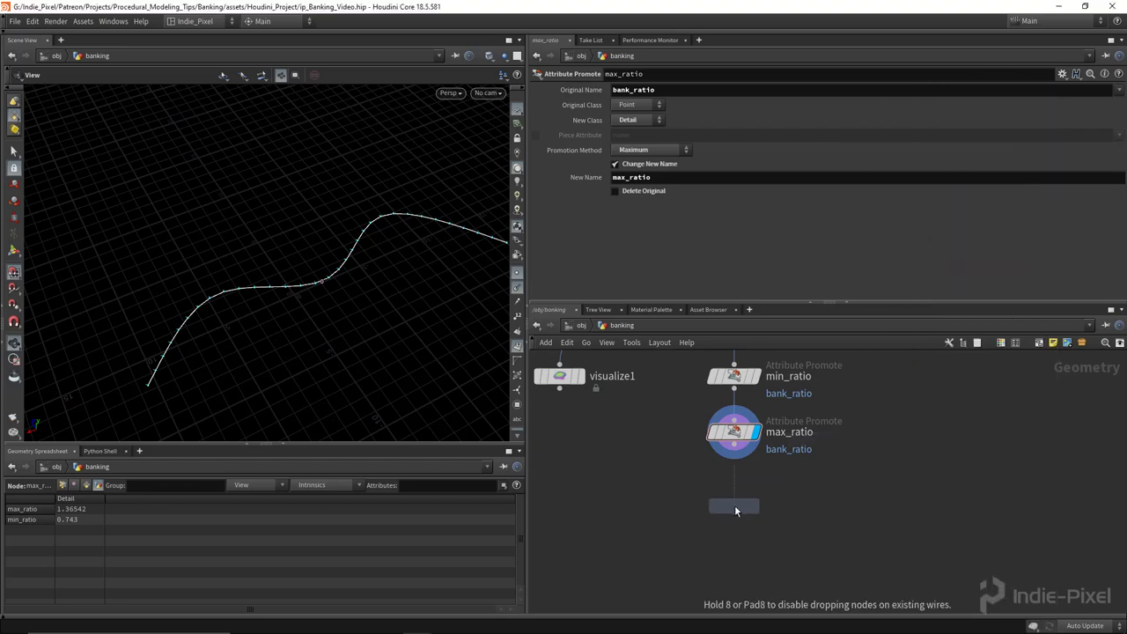
pyautogui.click(734, 505)
pyautogui.moveTo(738, 450); pyautogui.dragTo(734, 493)
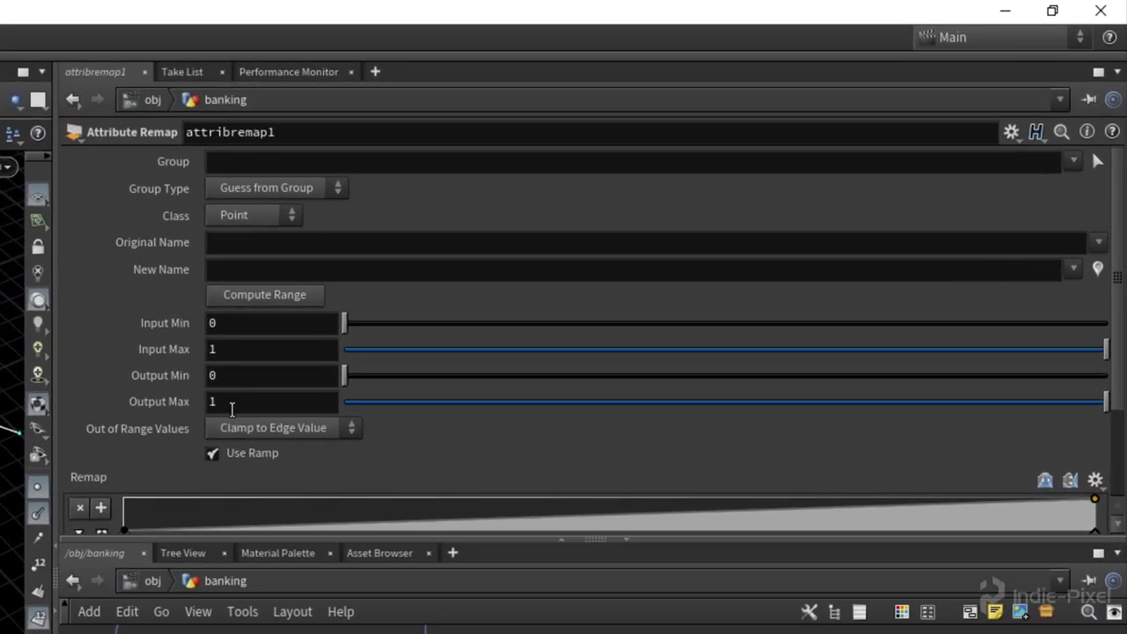
# Step: Set both the original name and the new name of the Attribute Remap node to bank_ratio
pyautogui.click(1098, 242)
pyautogui.click(1077, 267)
pyautogui.click(1073, 269)
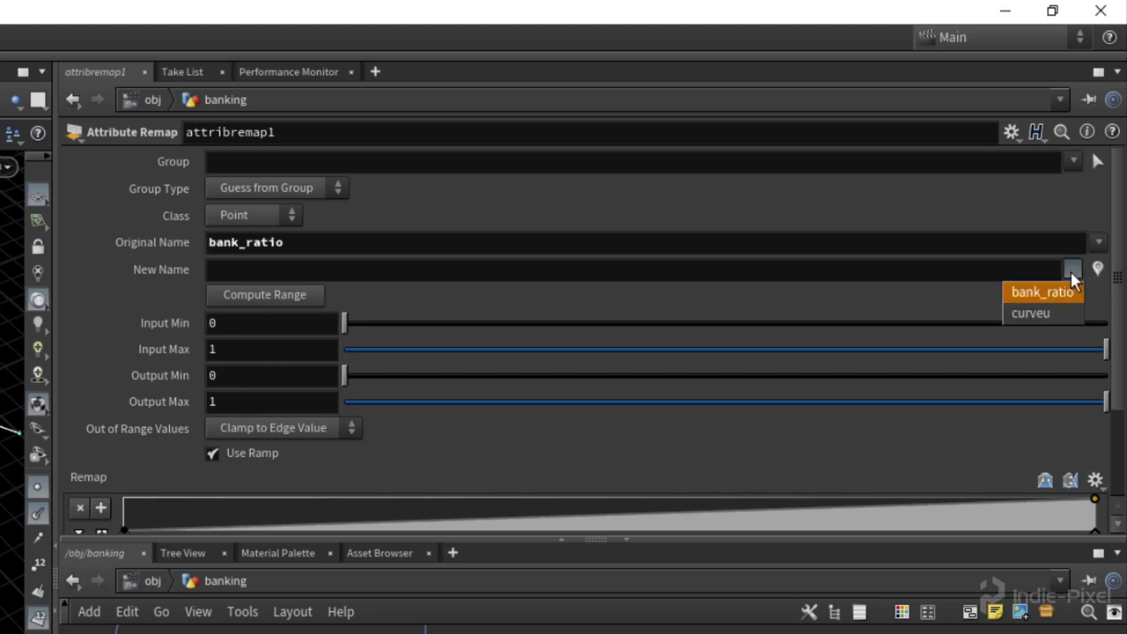
pyautogui.click(1039, 292)
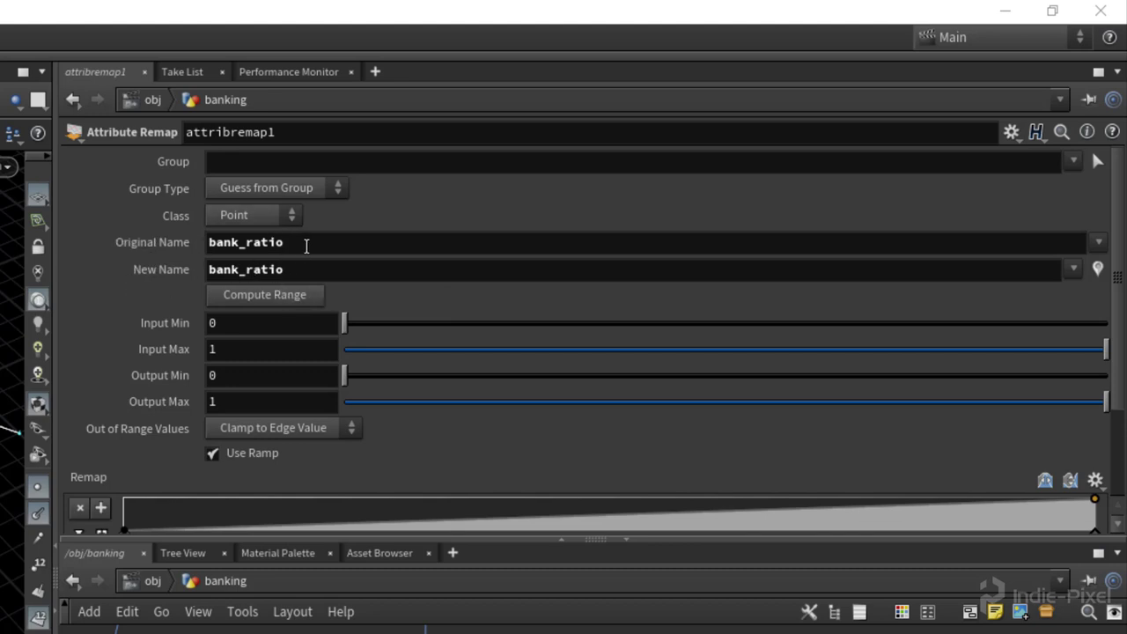
# Step: Enter the expression detail(0, "min_ration", 0) as the remap's Input Min
pyautogui.doubleClick(276, 326)
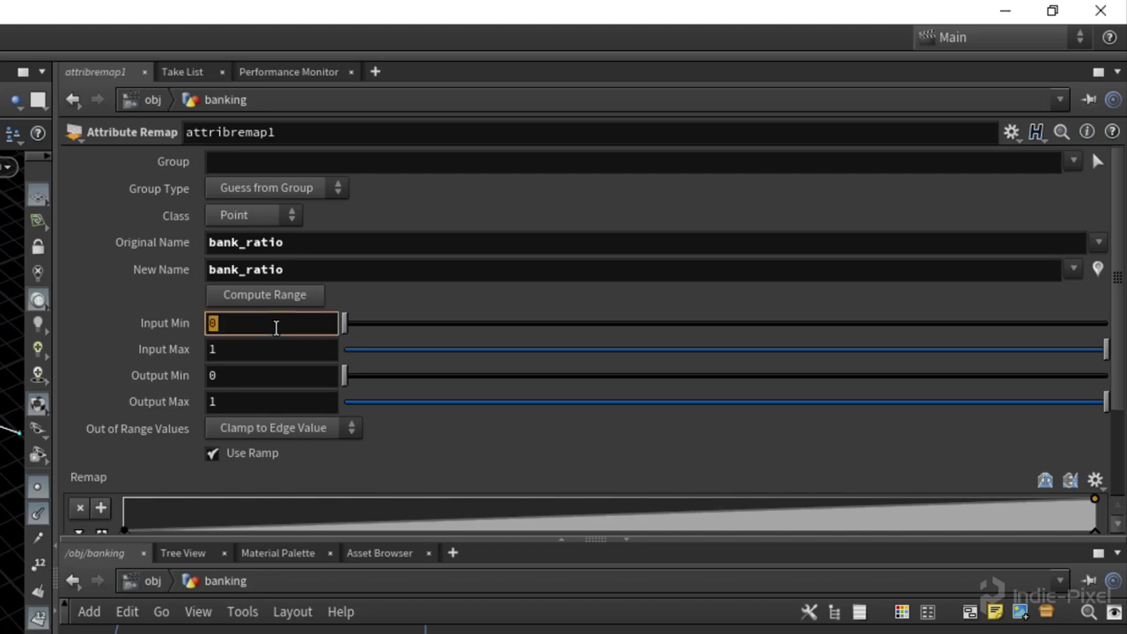
pyautogui.write('detail()')
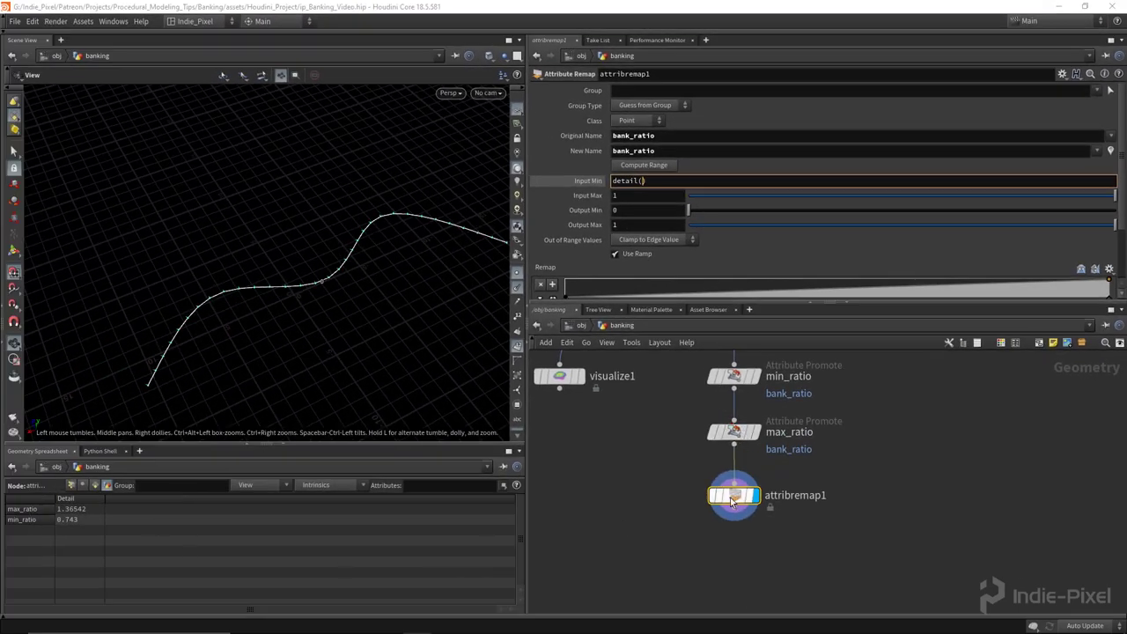
pyautogui.moveTo(736, 484)
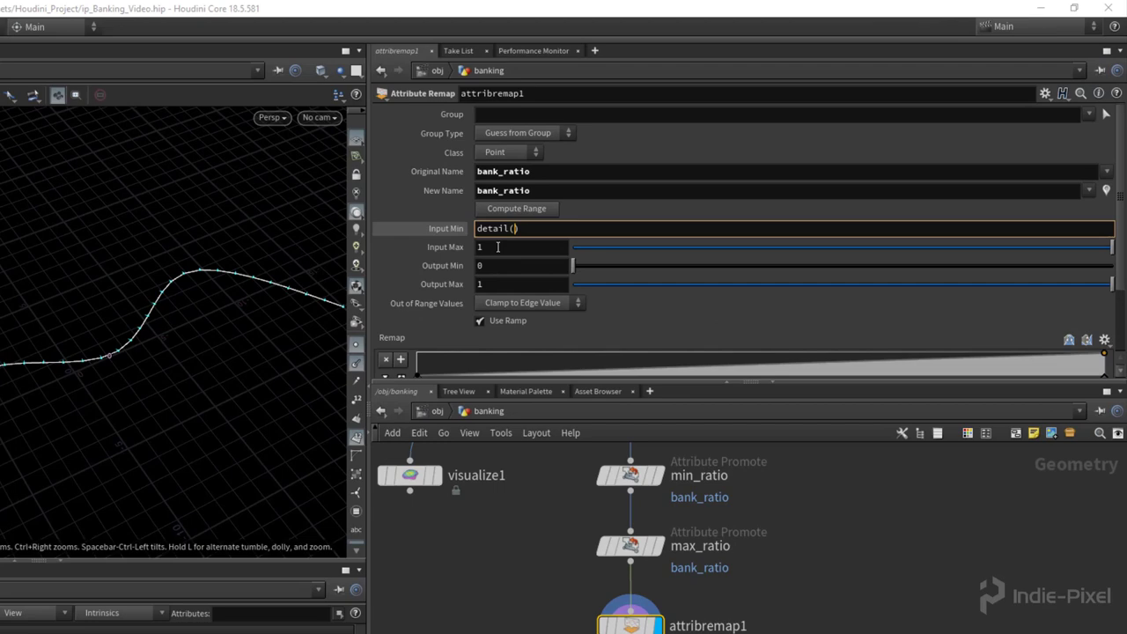
pyautogui.write('0,')
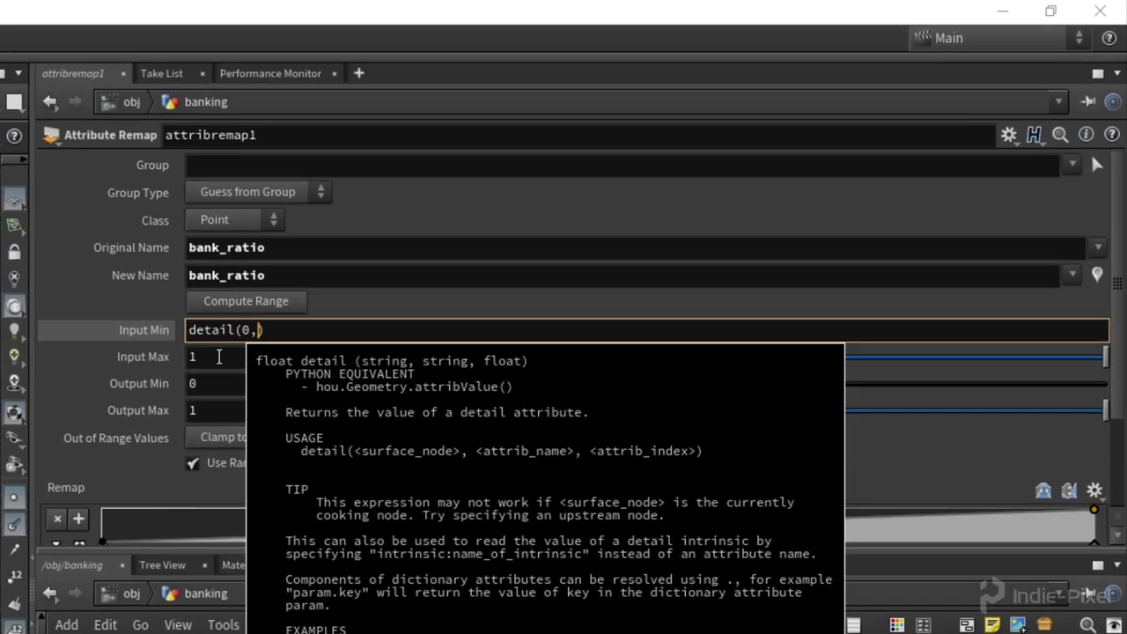
pyautogui.write(' "')
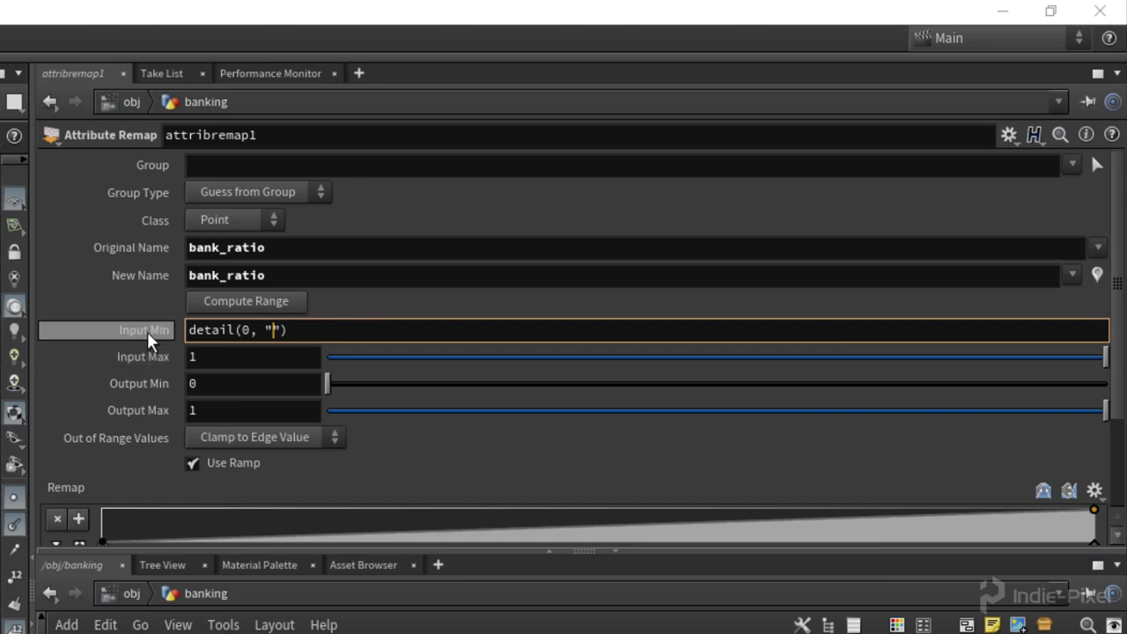
pyautogui.write('min_rt')
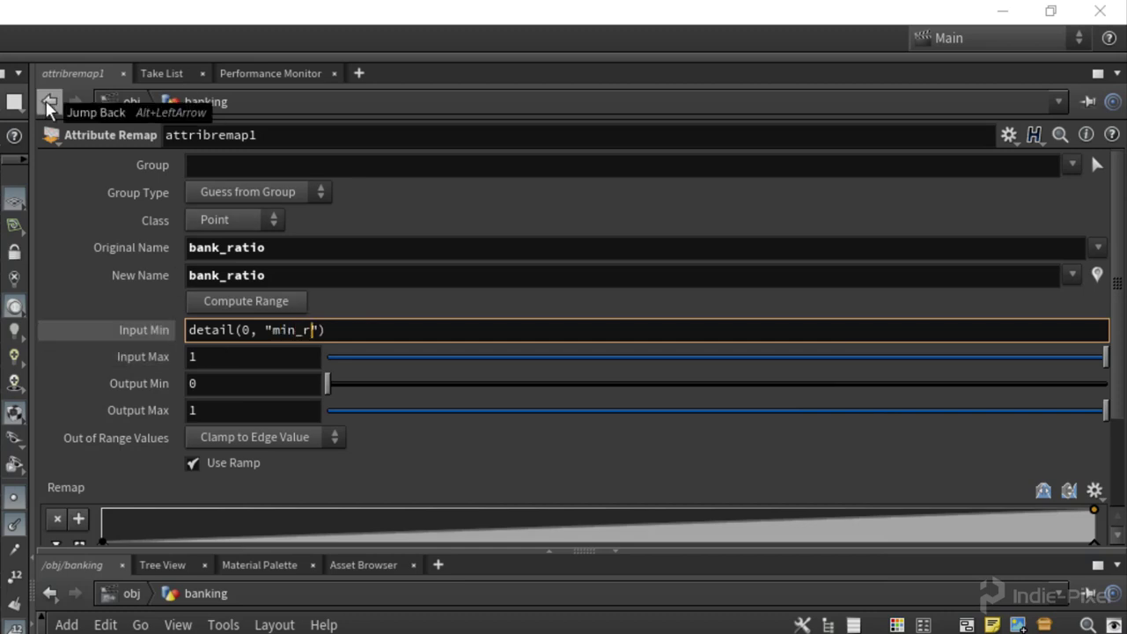
pyautogui.press('BackSpace')
pyautogui.write('ation", 0')
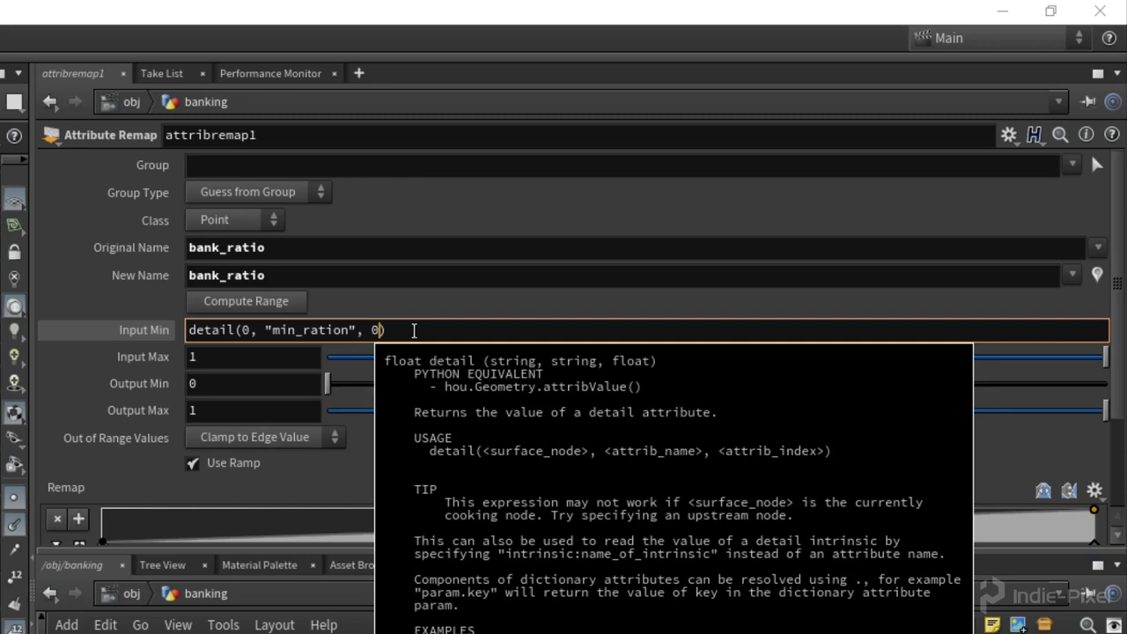
# Step: Copy the whole Input Min expression into Input Max, replacing its value
pyautogui.hotkey('shift', 'Left')
pyautogui.hotkey('shift', 'Left')
pyautogui.hotkey('shift', 'Left')
pyautogui.hotkey('shift', 'Left')
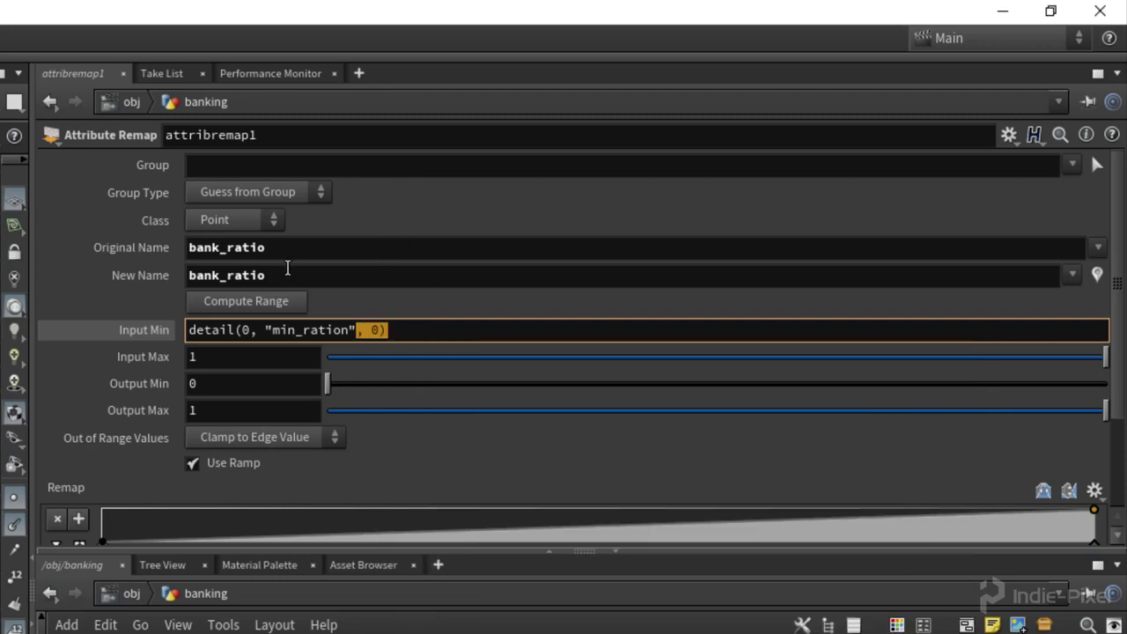
pyautogui.hotkey('shift', 'Left')
pyautogui.hotkey('shift', 'Left')
pyautogui.hotkey('shift', 'Left')
pyautogui.hotkey('shift', 'Left')
pyautogui.hotkey('shift', 'Left')
pyautogui.hotkey('shift', 'Left')
pyautogui.hotkey('shift', 'Left')
pyautogui.hotkey('shift', 'Left')
pyautogui.hotkey('shift', 'Left')
pyautogui.hotkey('shift', 'Left')
pyautogui.hotkey('shift', 'Left')
pyautogui.hotkey('shift', 'Left')
pyautogui.hotkey('shift', 'Left')
pyautogui.hotkey('shift', 'Left')
pyautogui.hotkey('shift', 'Left')
pyautogui.hotkey('shift', 'Left')
pyautogui.hotkey('shift', 'Left')
pyautogui.hotkey('shift', 'Left')
pyautogui.hotkey('shift', 'Left')
pyautogui.hotkey('shift', 'Left')
pyautogui.hotkey('ctrl', 'c')
pyautogui.press('Tab')
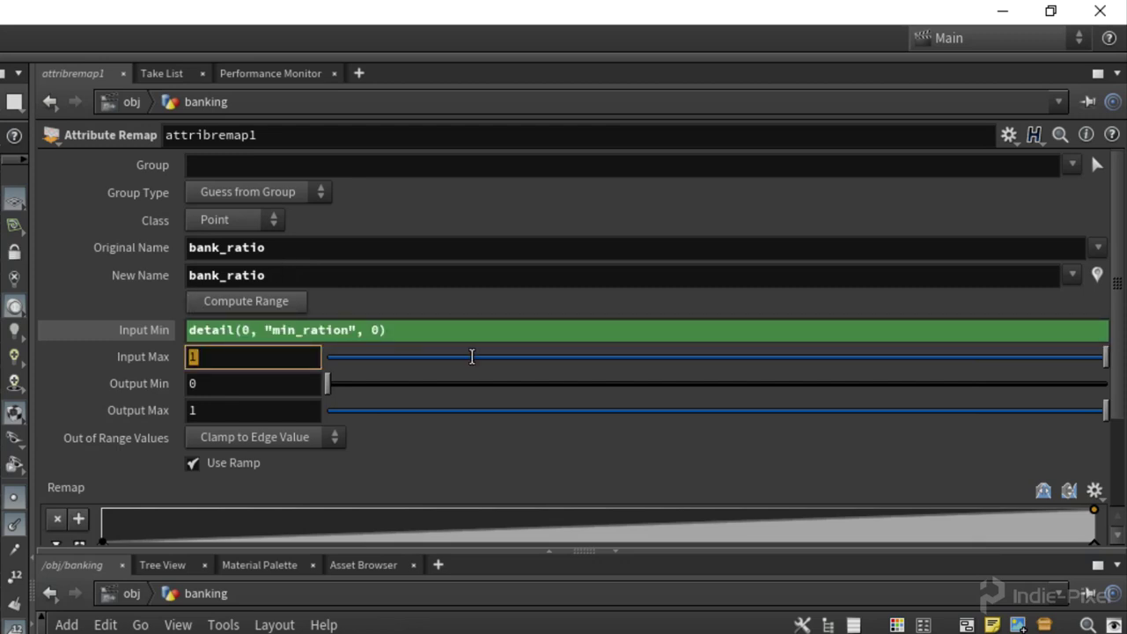
pyautogui.hotkey('ctrl', 'v')
pyautogui.press('Return')
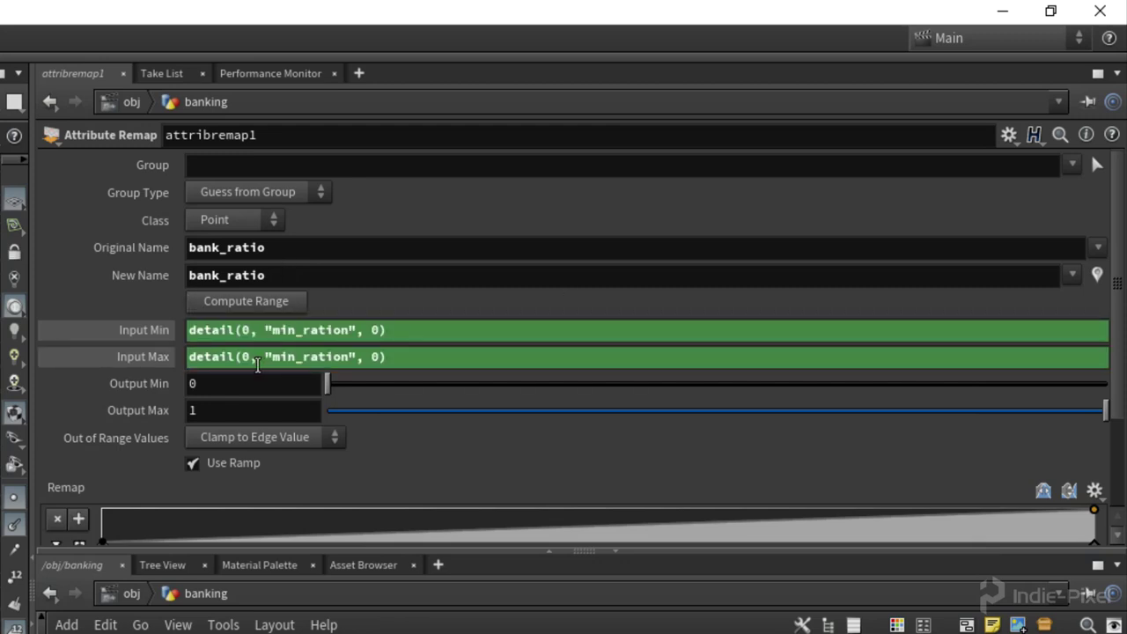
# Step: Correct the attribute name to min_ratio in both the Input Min and Input Max expressions of the Attribute Remap
pyautogui.click(343, 331)
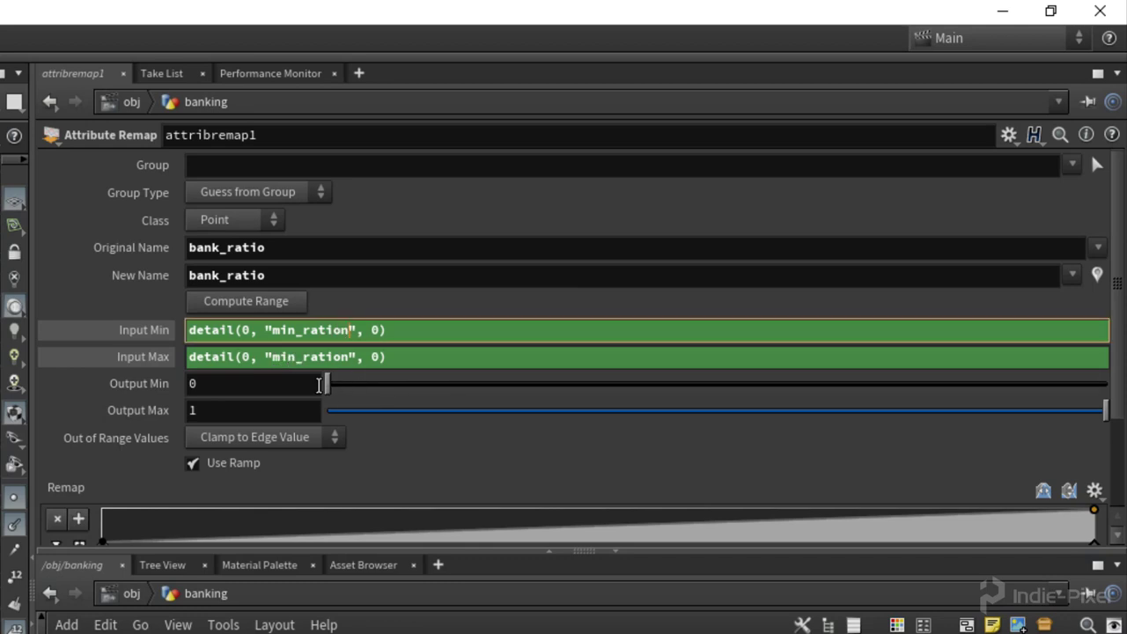
pyautogui.press('BackSpace')
pyautogui.click(350, 357)
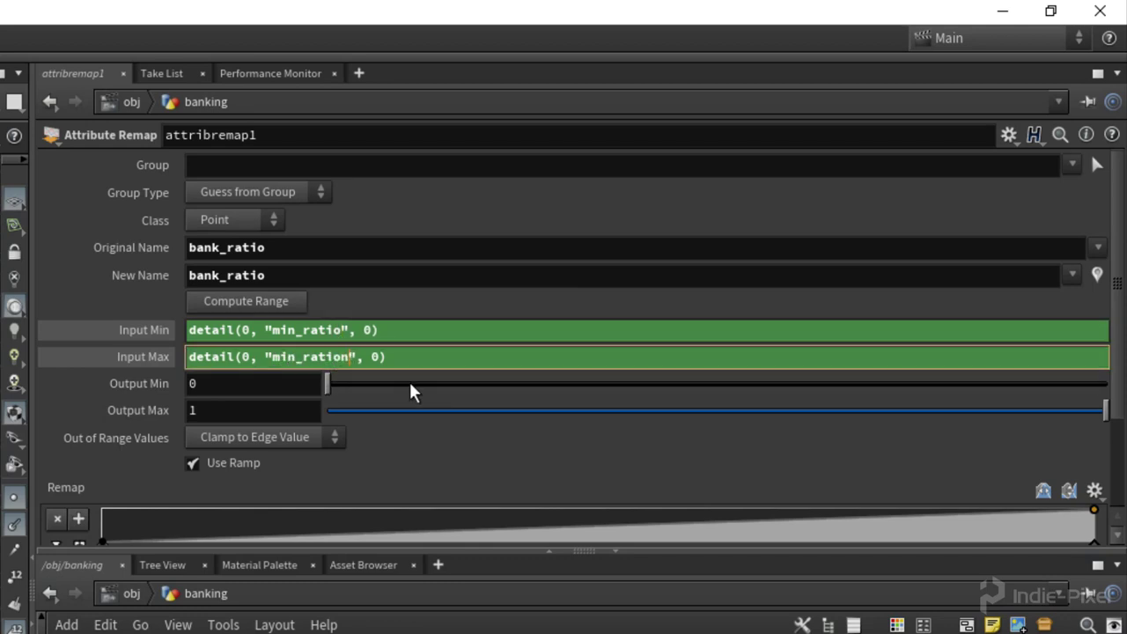
pyautogui.press('BackSpace')
pyautogui.press('Return')
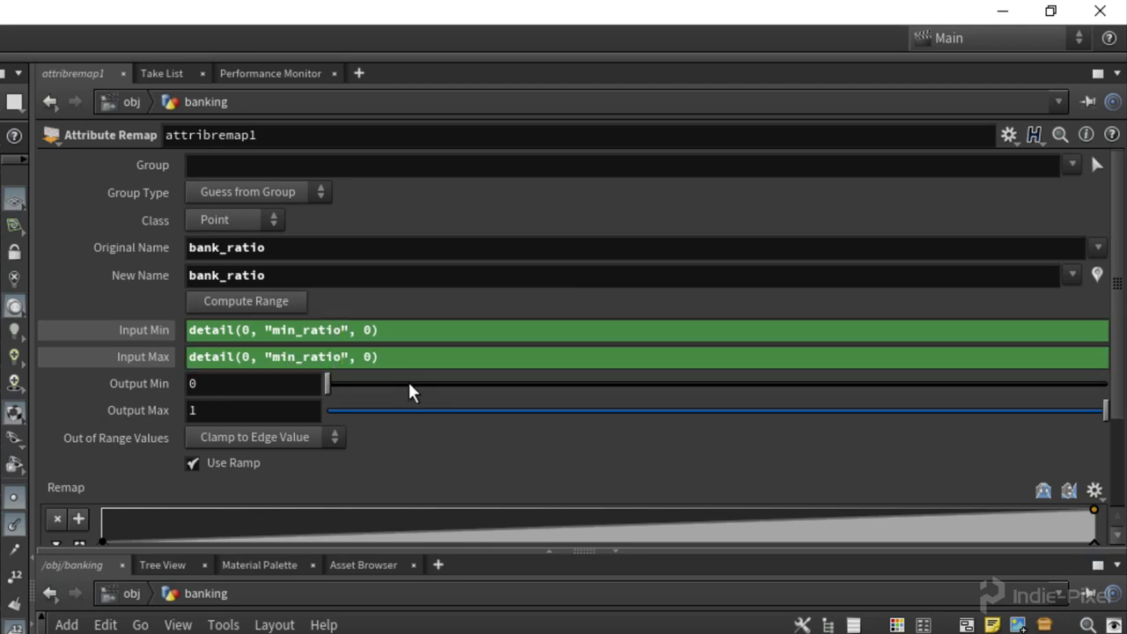
# Step: Change the Input Max expression to detail(0, "max_ratio", 0)
pyautogui.click(303, 357)
pyautogui.press('BackSpace')
pyautogui.press('BackSpace')
pyautogui.write('ax')
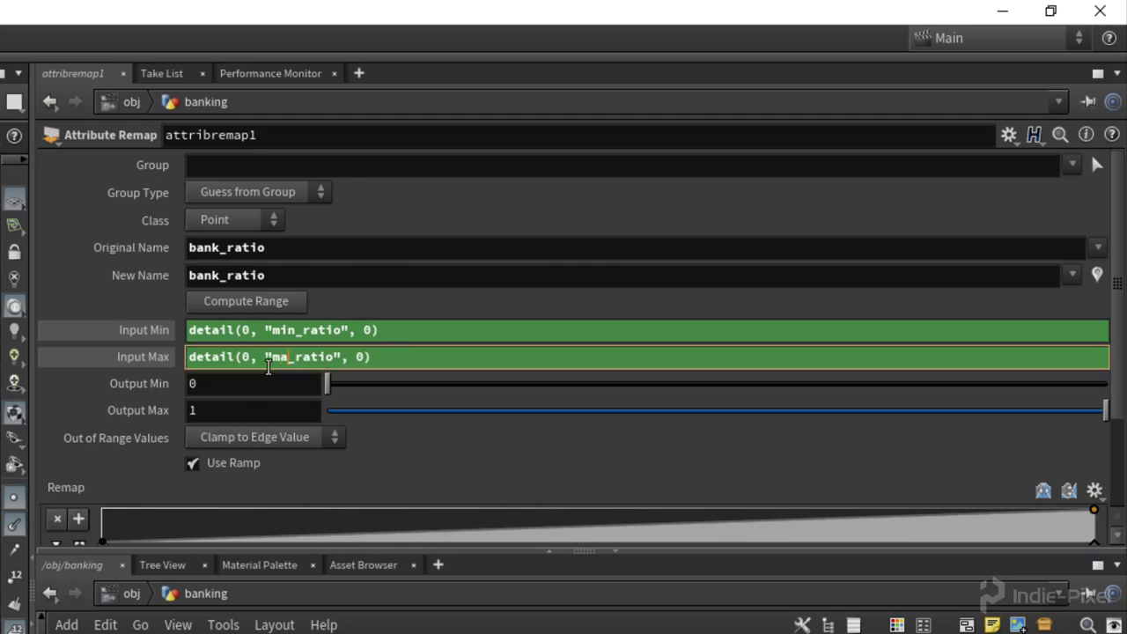
pyautogui.press('Return')
# Step: Check the evaluated values of the Input Min and Input Max expressions, ending with the expressions displayed again
pyautogui.click(132, 330)
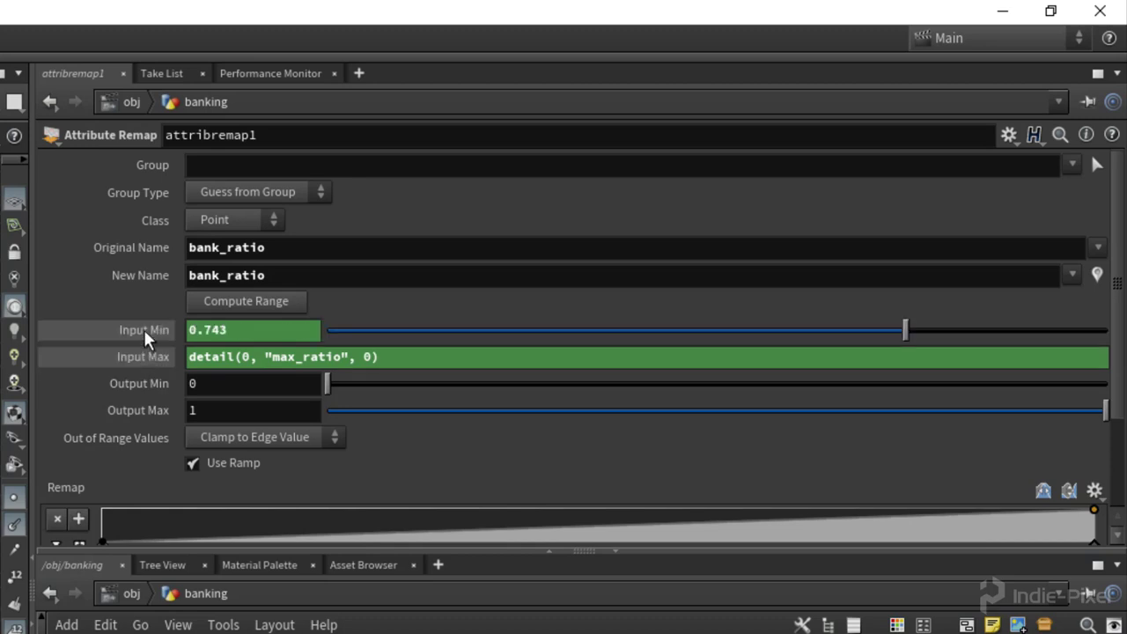
pyautogui.click(144, 329)
pyautogui.click(146, 329)
pyautogui.click(143, 357)
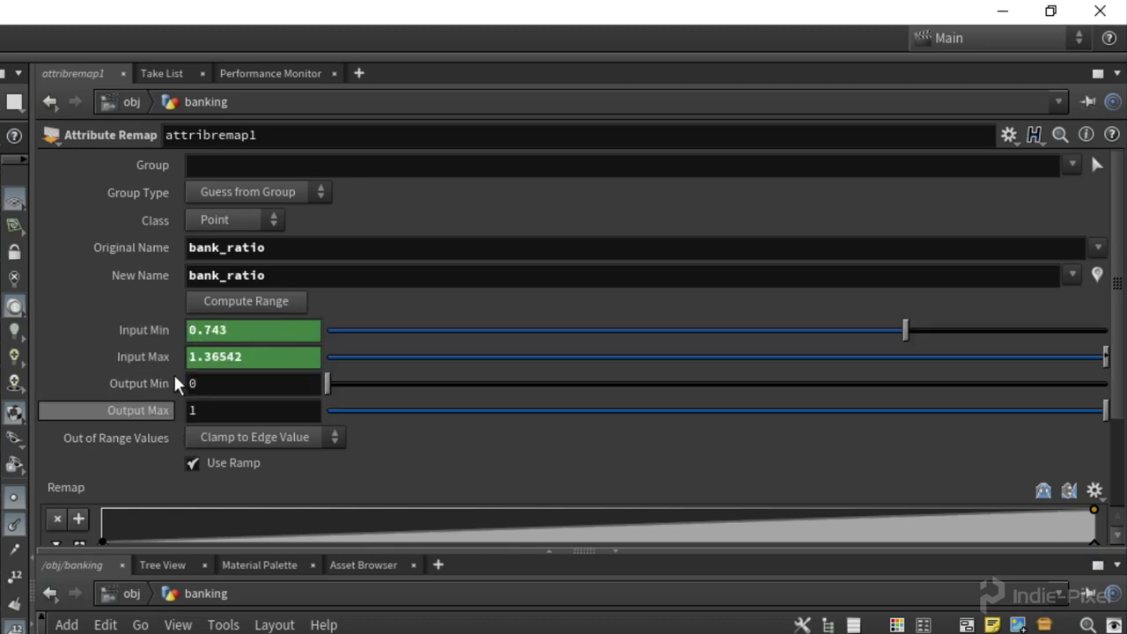
pyautogui.click(142, 331)
pyautogui.click(150, 357)
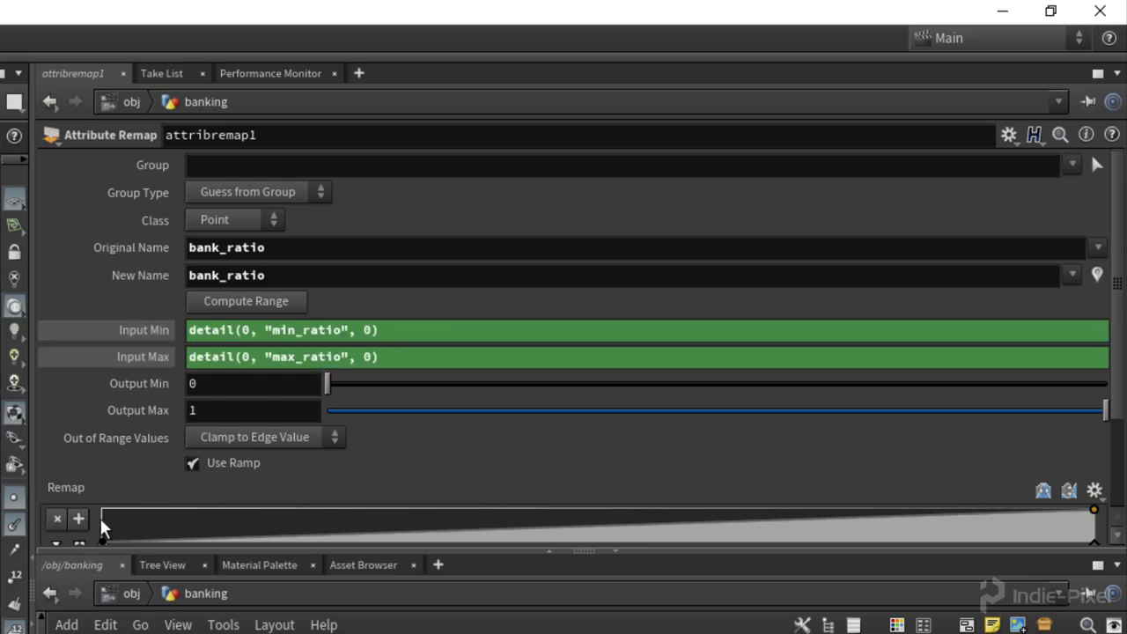
# Step: Set the Attribute Remap's Output Min to -1
pyautogui.click(228, 384)
pyautogui.write('-1')
pyautogui.press('Return')
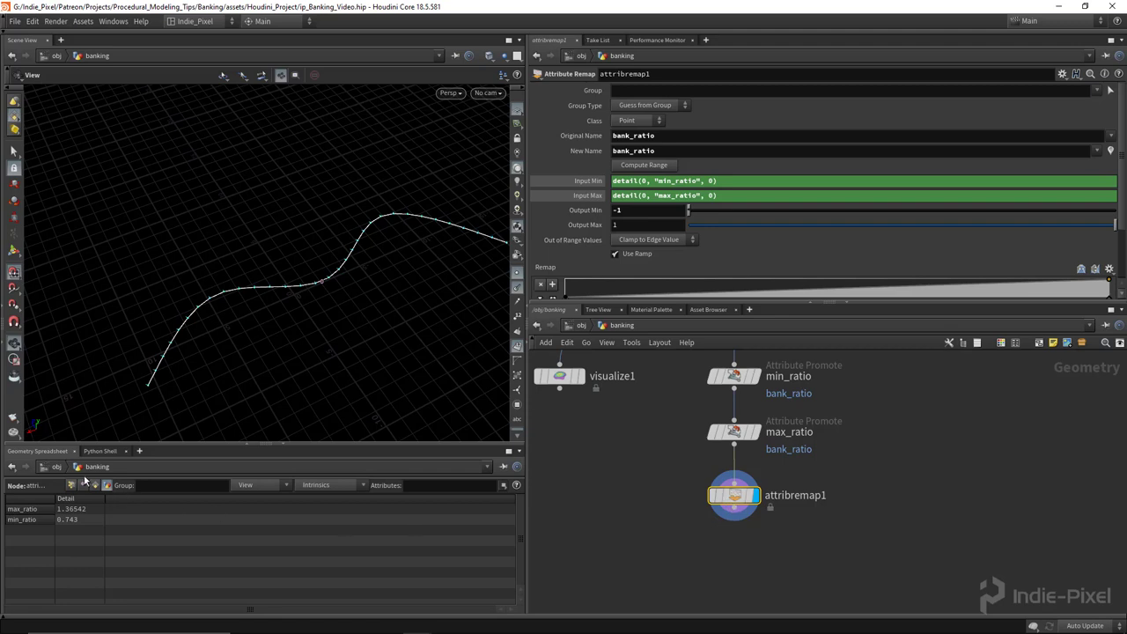
# Step: Inspect the remapped bank_ratio values per point in the Geometry Spreadsheet
pyautogui.click(72, 486)
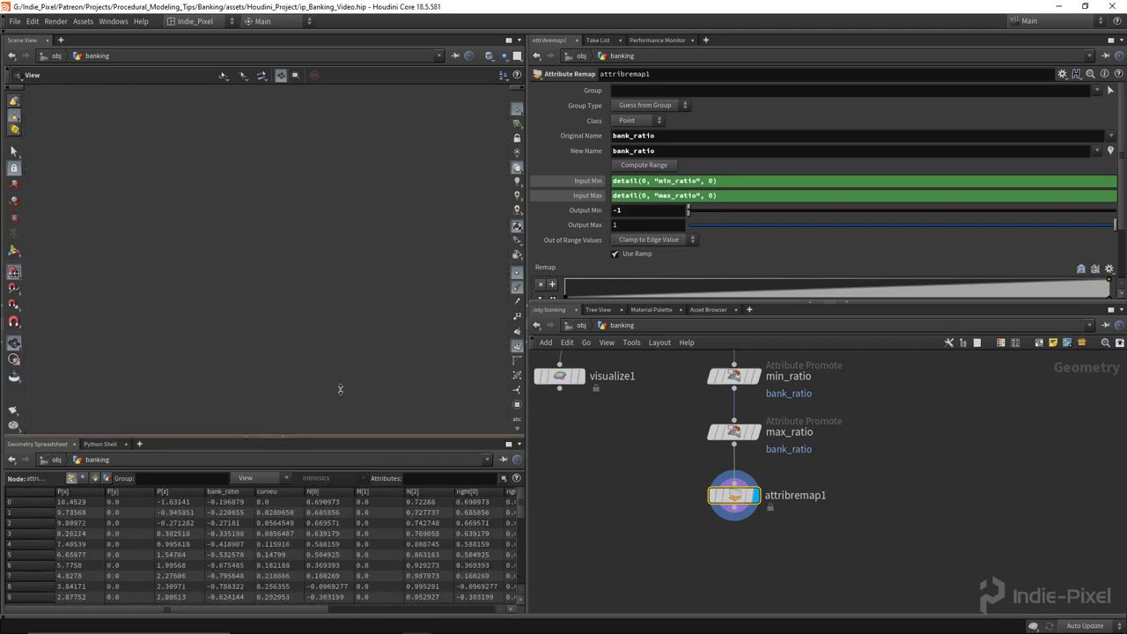
pyautogui.moveTo(212, 443); pyautogui.dragTo(212, 332)
pyautogui.scroll(-3, 622, 452)
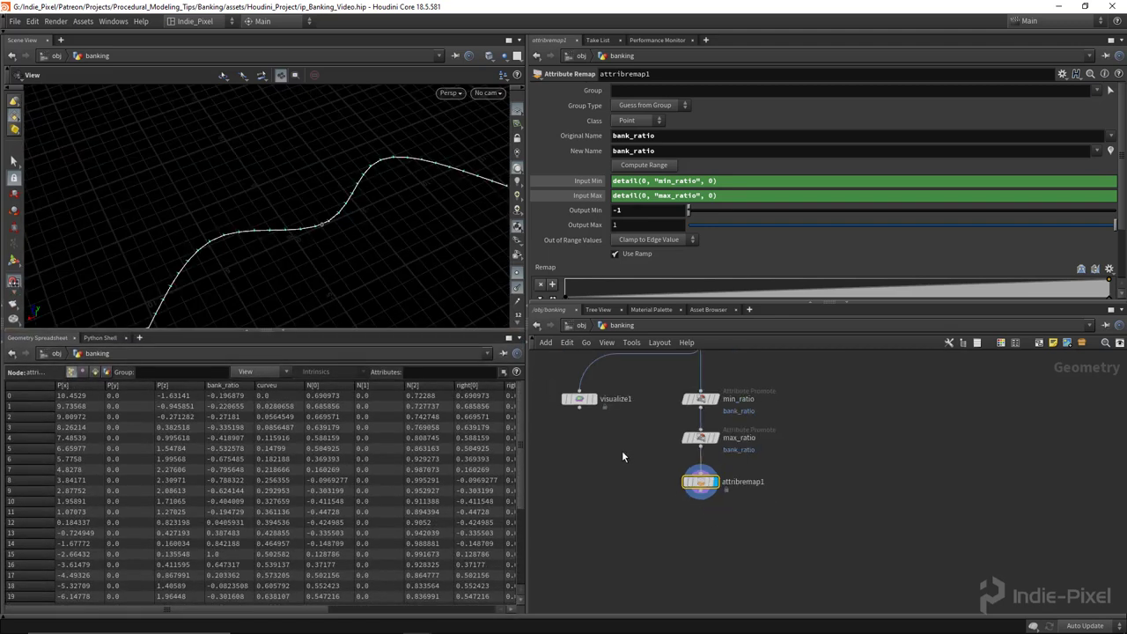
pyautogui.moveTo(398, 329); pyautogui.dragTo(398, 514)
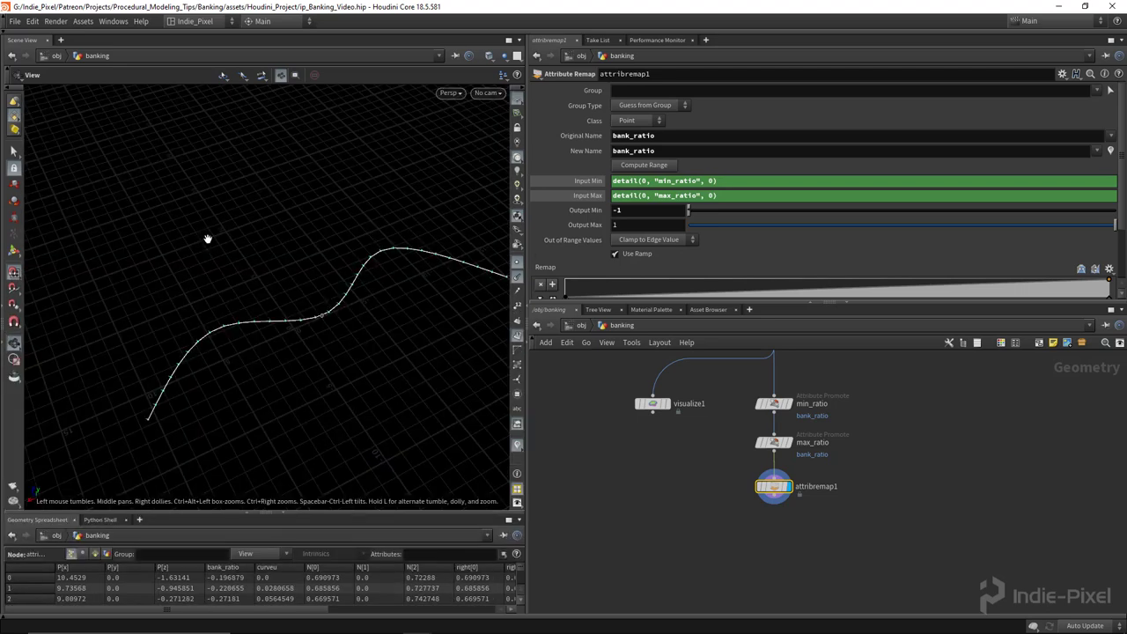
# Step: Move visualize1 below the Attribute Remap node, rewire its input to attribremap1, and display it
pyautogui.moveTo(209, 239); pyautogui.dragTo(369, 353)
pyautogui.moveTo(652, 403); pyautogui.dragTo(667, 523)
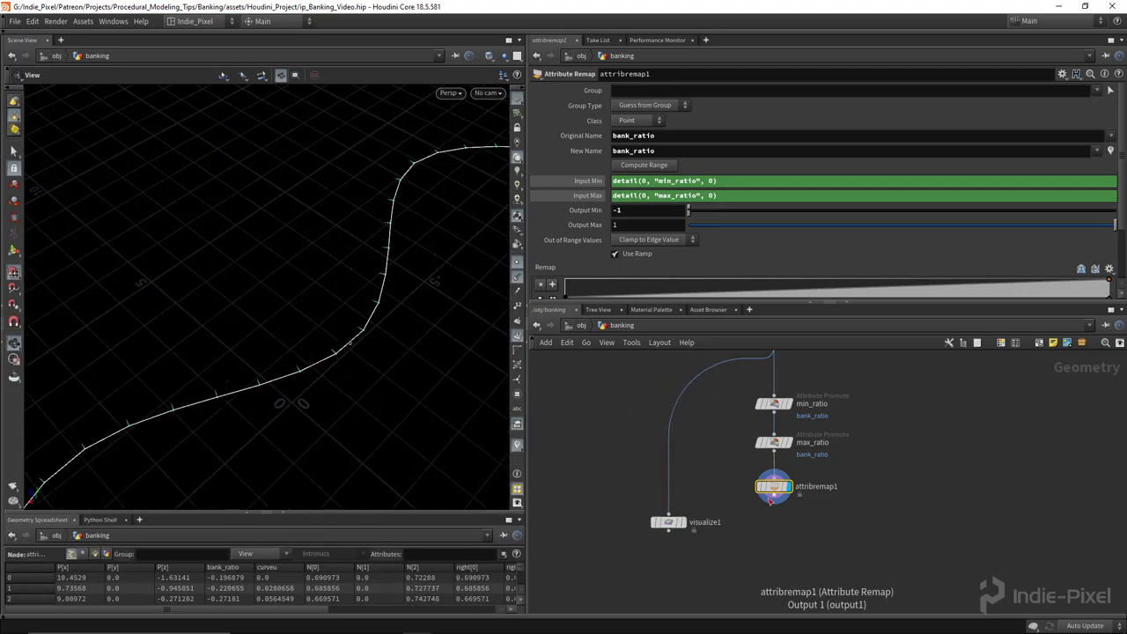
pyautogui.moveTo(773, 501); pyautogui.dragTo(668, 509)
pyautogui.click(684, 522)
pyautogui.click(677, 527)
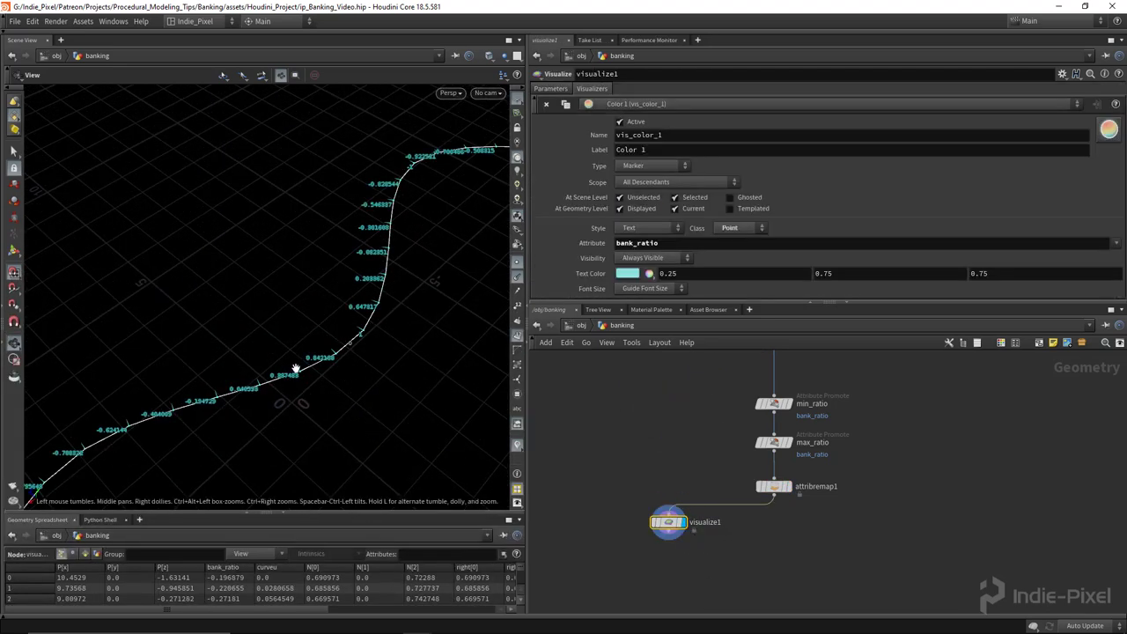
# Step: Examine the remapped bank_ratio labels along the bends of the curve in the viewport
pyautogui.moveTo(211, 370); pyautogui.dragTo(315, 357)
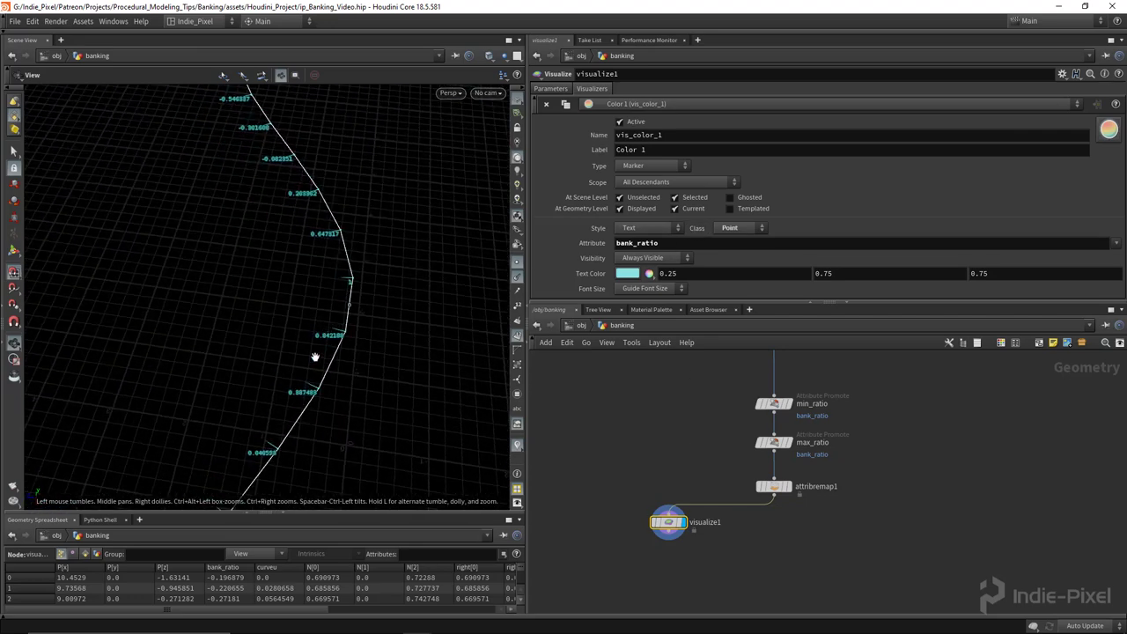
pyautogui.moveTo(313, 420); pyautogui.dragTo(300, 378)
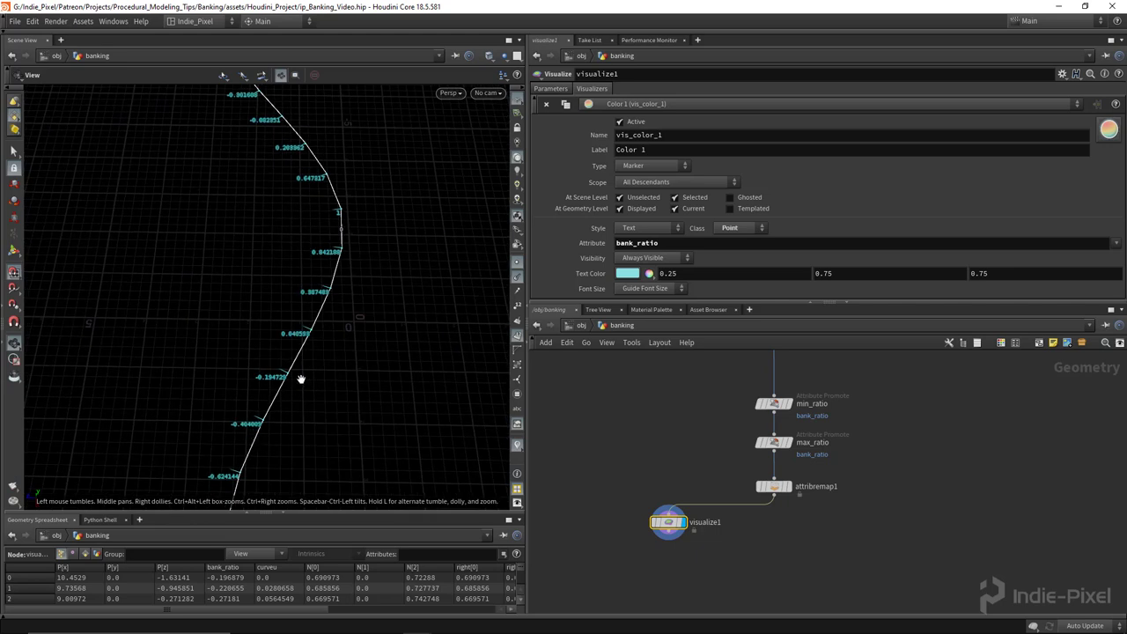
pyautogui.moveTo(311, 164); pyautogui.dragTo(305, 375)
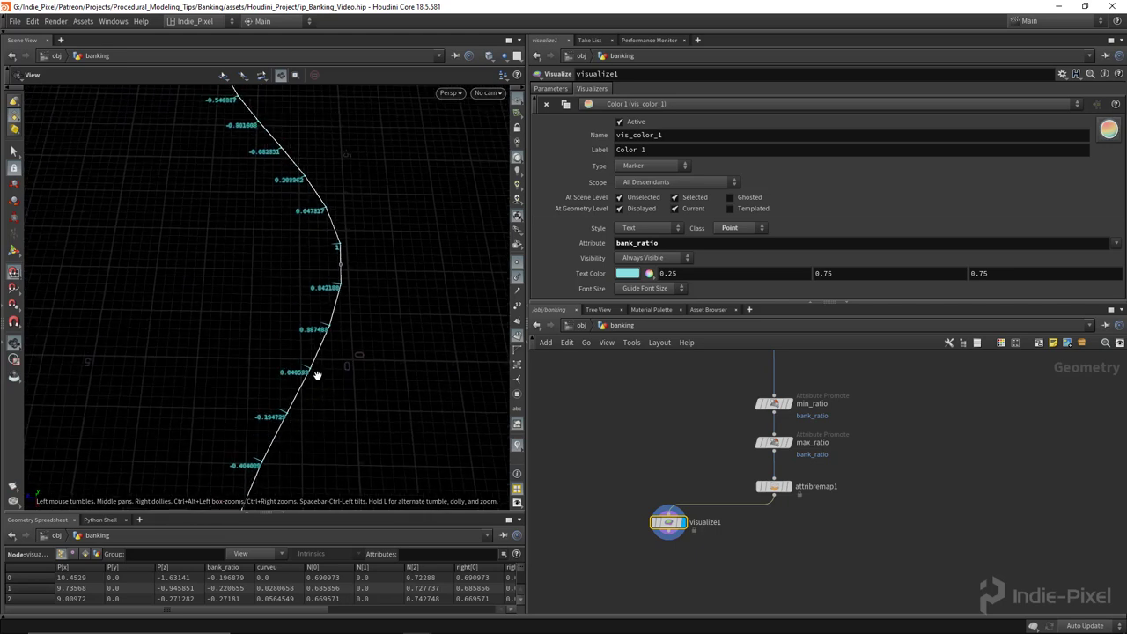
pyautogui.moveTo(294, 422); pyautogui.dragTo(202, 236)
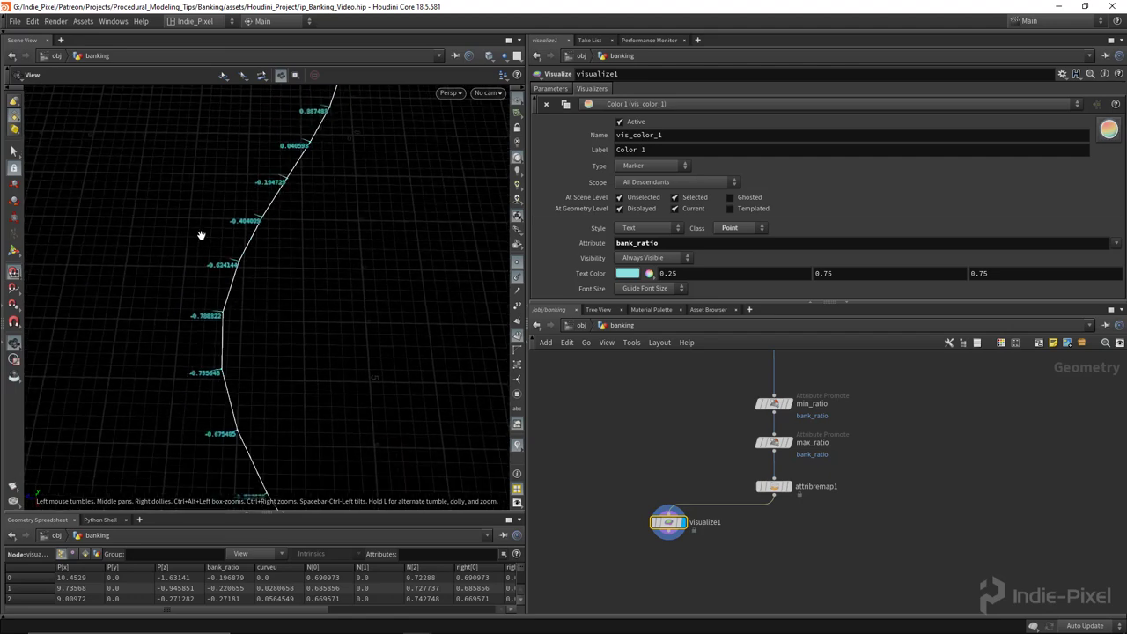
pyautogui.moveTo(320, 373); pyautogui.dragTo(387, 320)
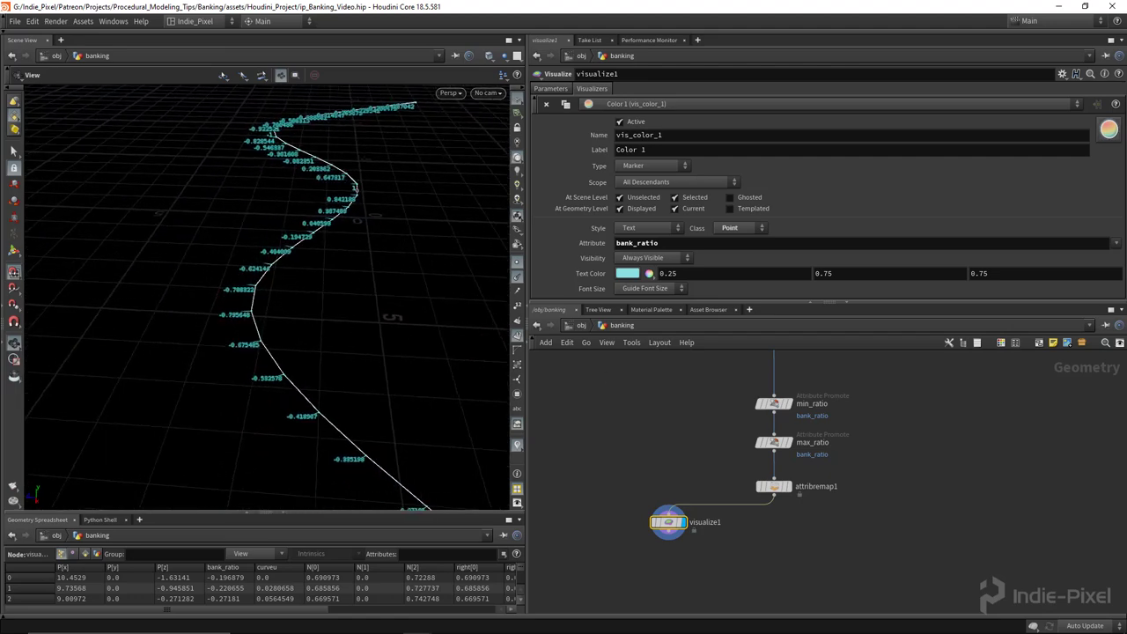
pyautogui.moveTo(217, 320); pyautogui.dragTo(290, 343)
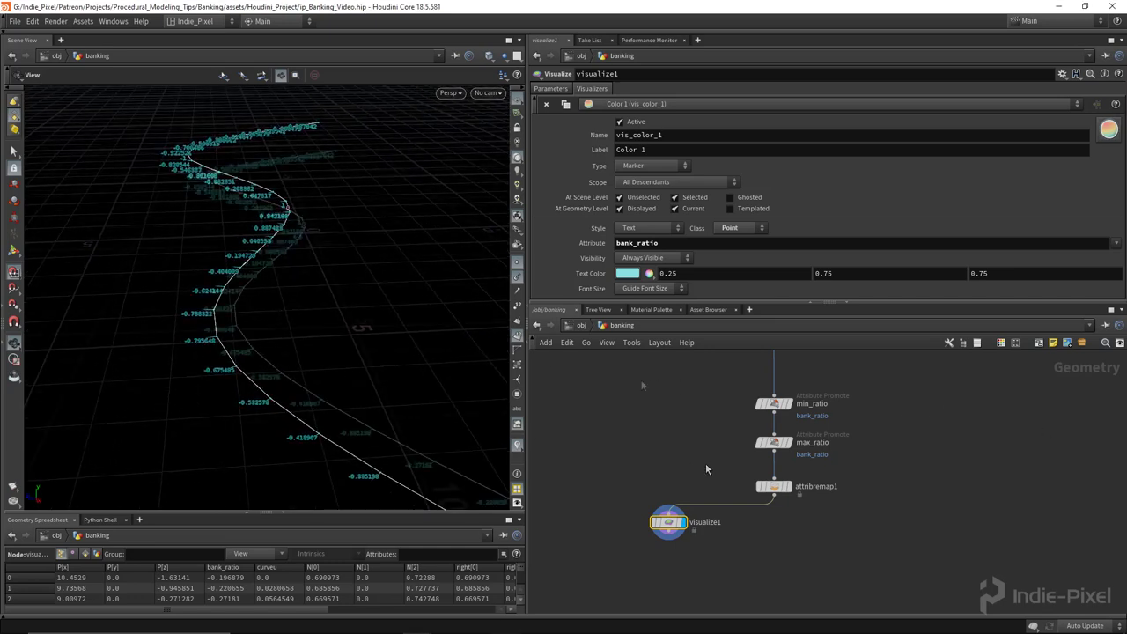
pyautogui.moveTo(370, 440); pyautogui.dragTo(217, 310)
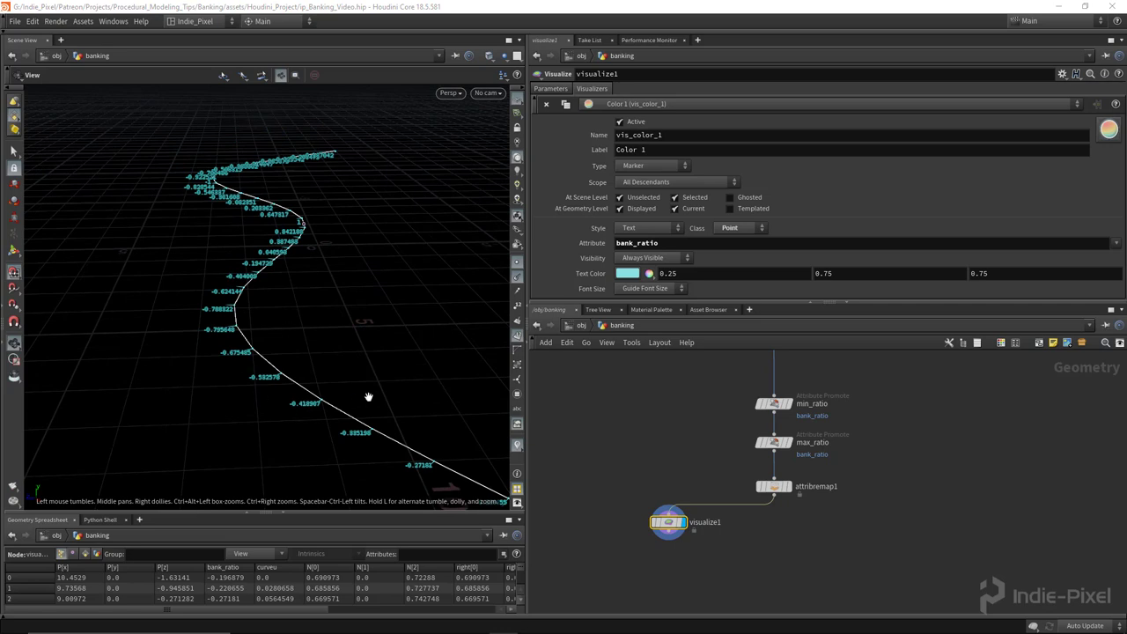
pyautogui.moveTo(368, 397); pyautogui.dragTo(402, 415)
# Step: Add an Attribute Wrangle below attribremap1, feed its first input from that node, and display it
pyautogui.moveTo(803, 551); pyautogui.dragTo(727, 496, button='middle')
pyautogui.scroll(1, 732, 491)
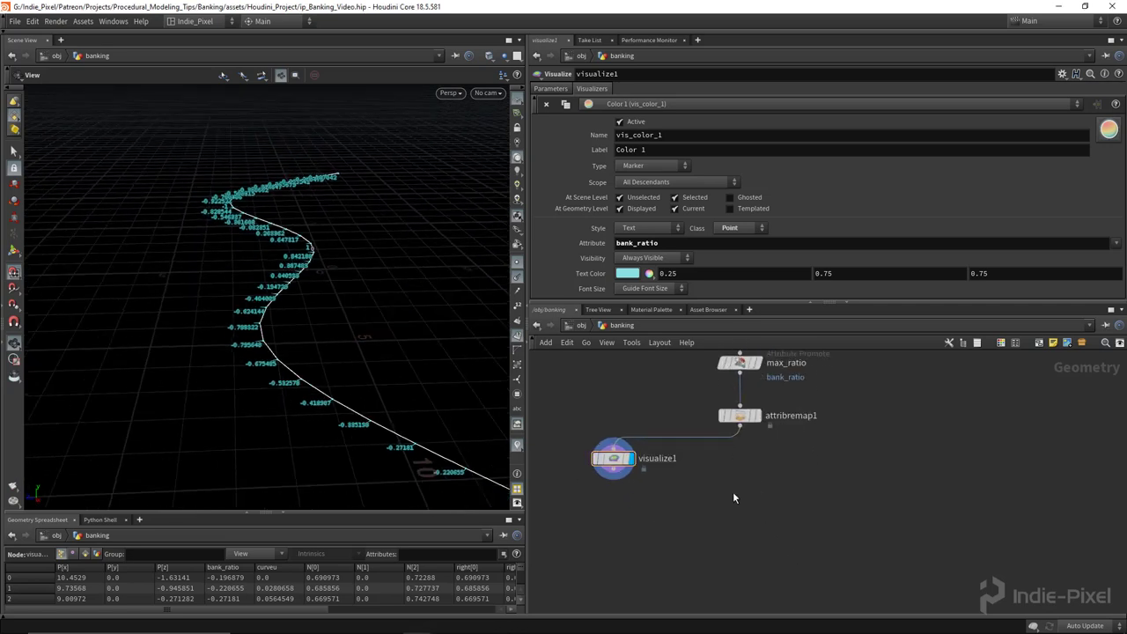
pyautogui.press('Tab')
pyautogui.press('Return')
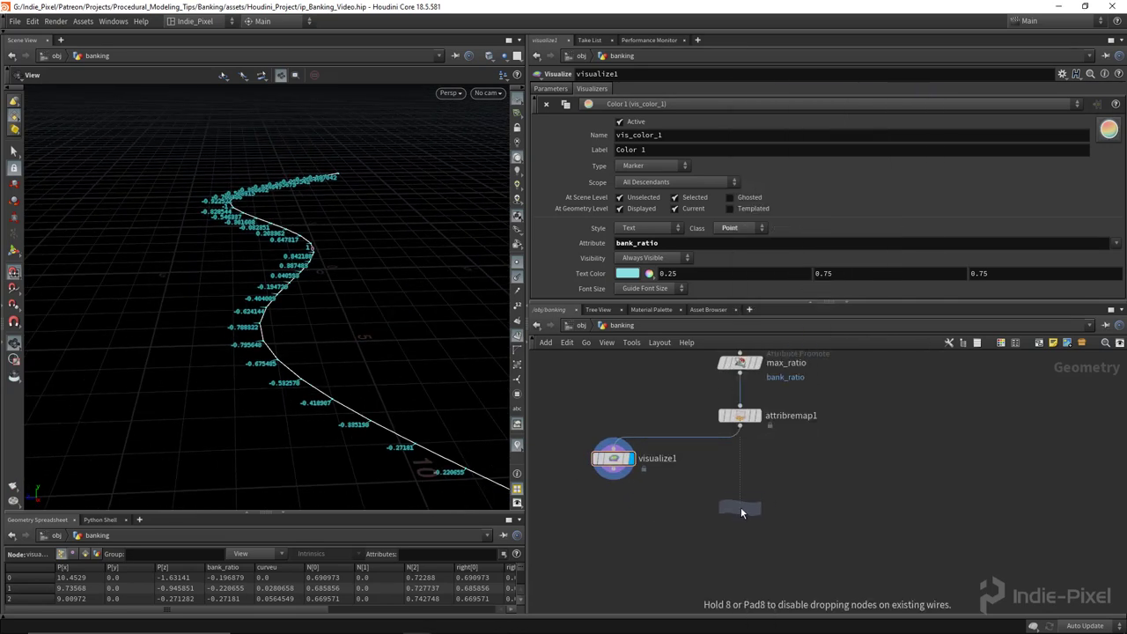
pyautogui.click(740, 507)
pyautogui.click(740, 427)
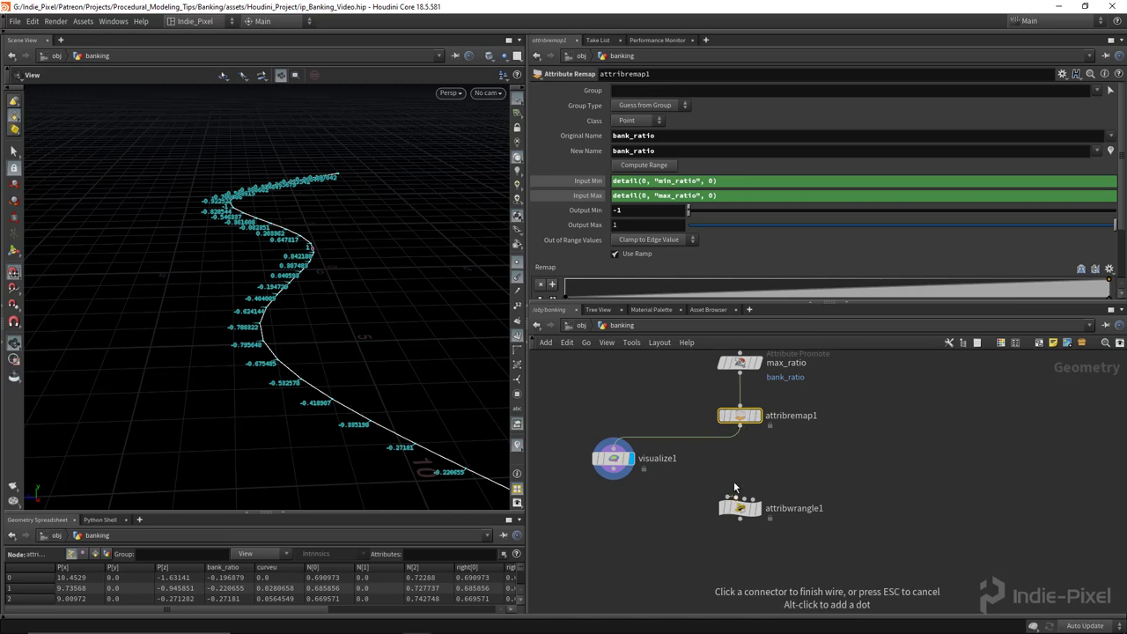
pyautogui.click(738, 494)
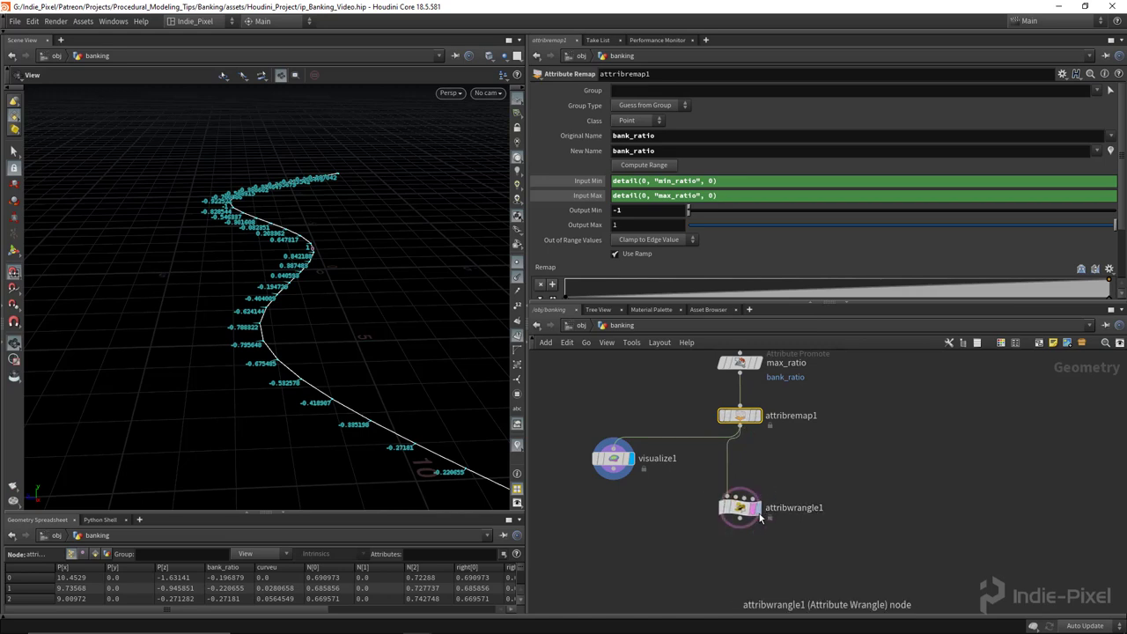
pyautogui.click(755, 507)
# Step: Rename the new Attribute Wrangle to banking and show its parameters
pyautogui.doubleClick(792, 509)
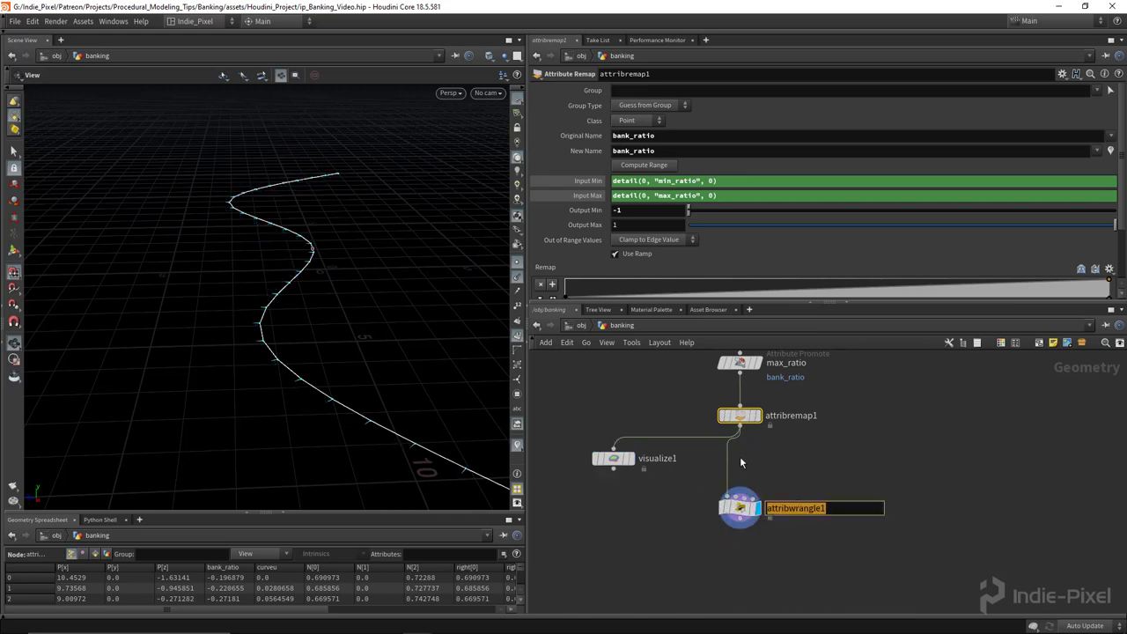
pyautogui.write('banking')
pyautogui.press('Return')
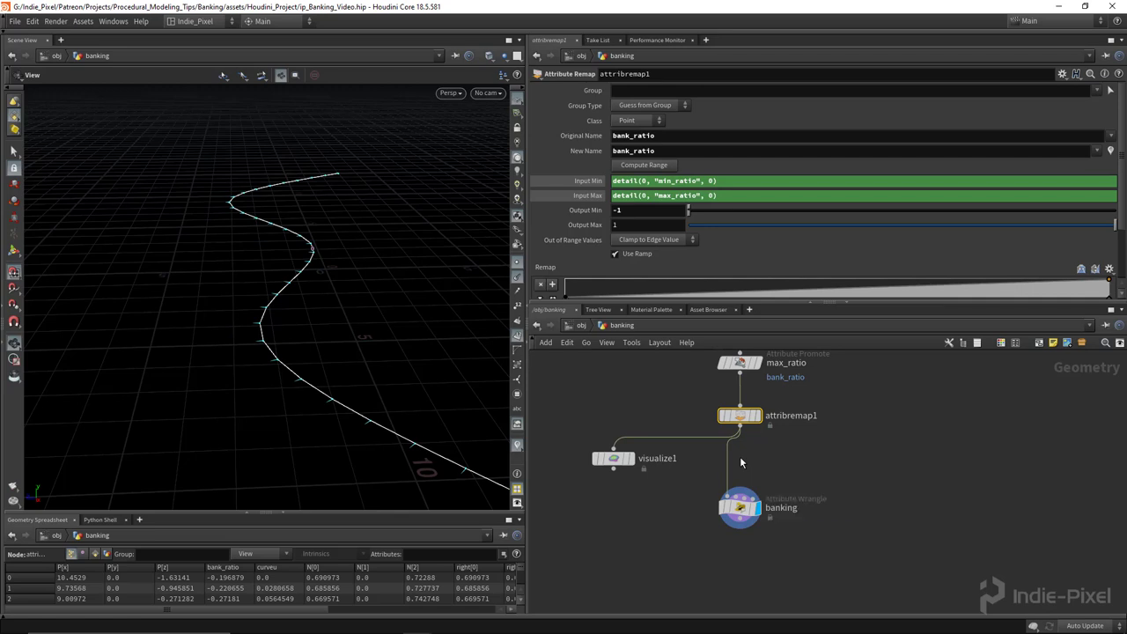
pyautogui.click(775, 508)
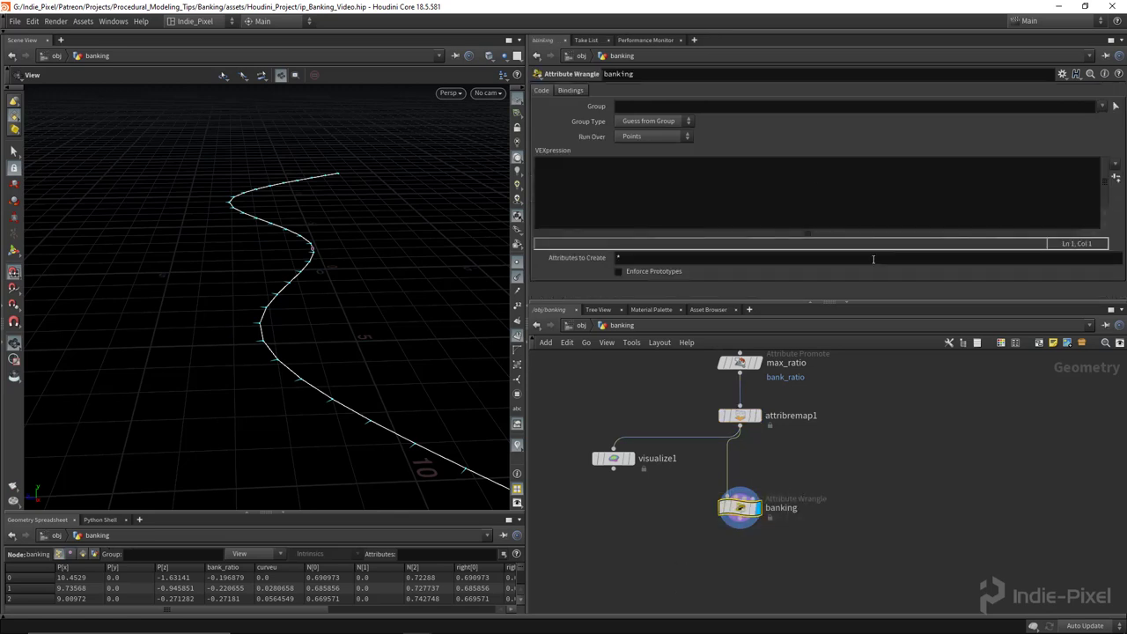
# Step: Move visualize1 below the banking wrangle, feed it from that wrangle, and display it
pyautogui.keyDown('alt'); pyautogui.moveTo(340, 269); pyautogui.dragTo(291, 302); pyautogui.keyUp('alt')
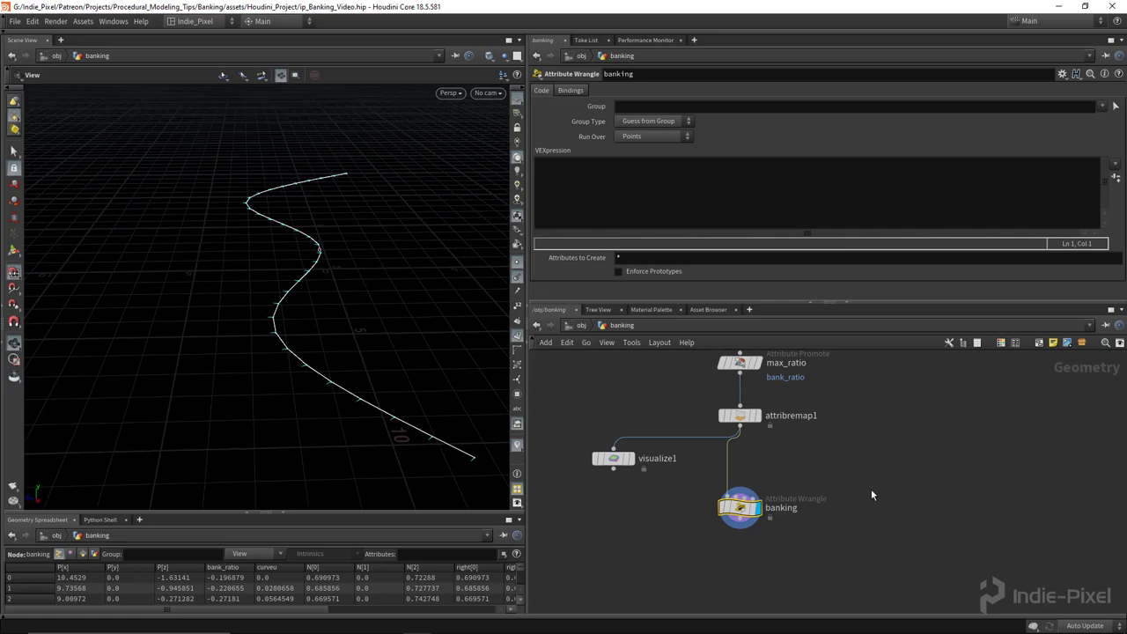
pyautogui.scroll(-2, 871, 489)
pyautogui.moveTo(612, 410); pyautogui.dragTo(771, 522)
pyautogui.press('Tab')
pyautogui.press('Escape')
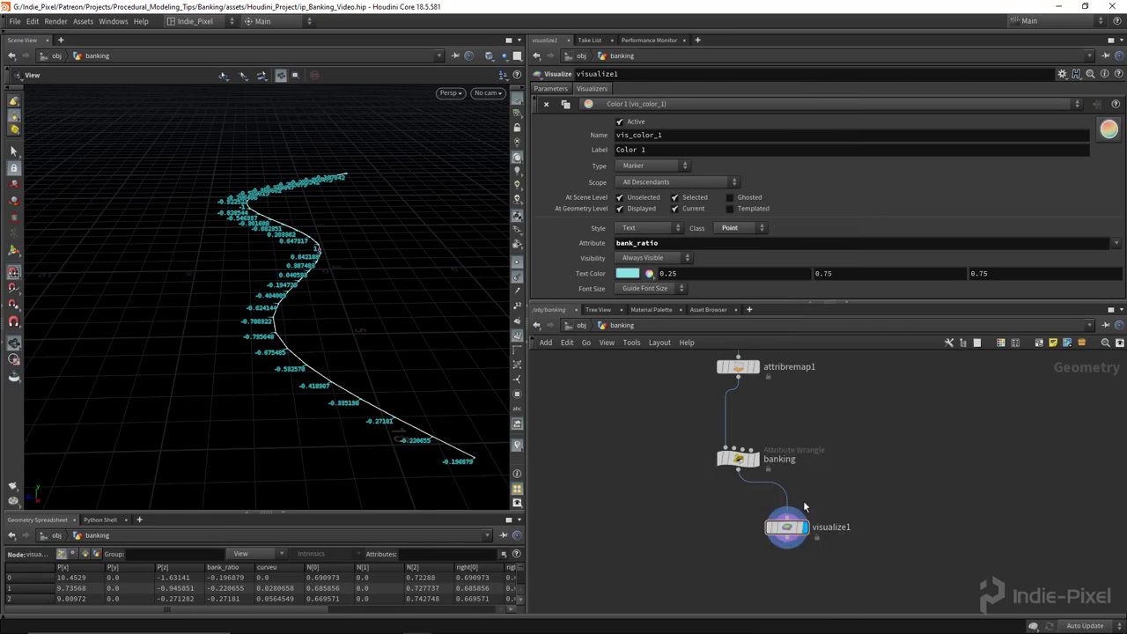
# Step: Add a second Visualize node fed from banking, move visualize1 aside, and display the new node
pyautogui.press('Tab')
pyautogui.write('sweep')
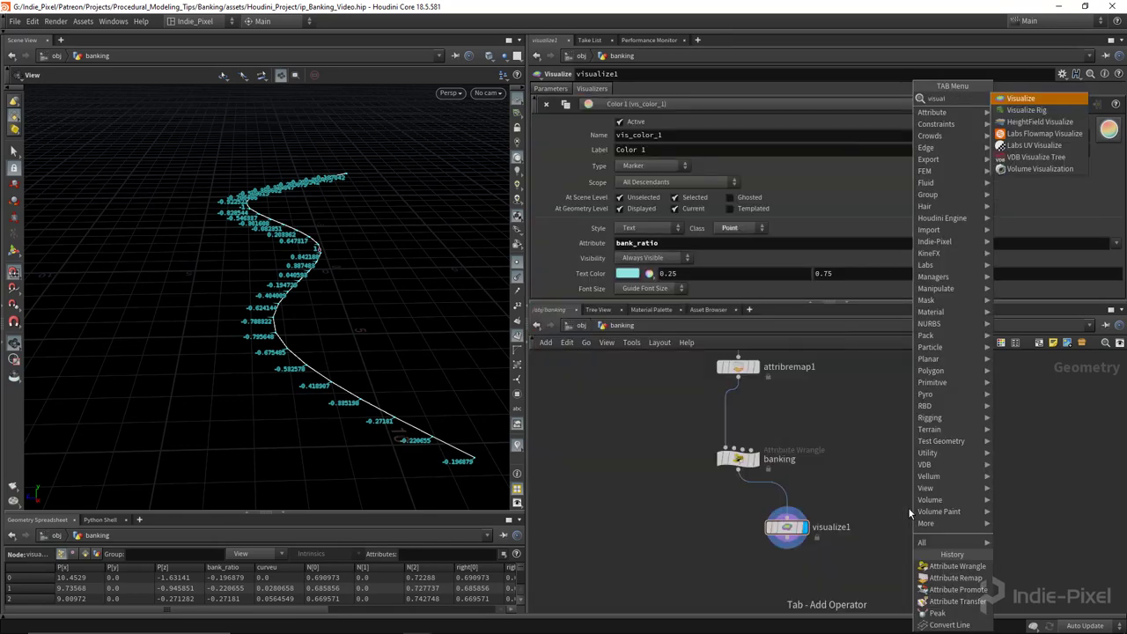
pyautogui.press('Return')
pyautogui.click(910, 513)
pyautogui.moveTo(738, 468); pyautogui.dragTo(908, 501)
pyautogui.moveTo(787, 528); pyautogui.dragTo(966, 459)
pyautogui.moveTo(909, 518); pyautogui.dragTo(899, 552)
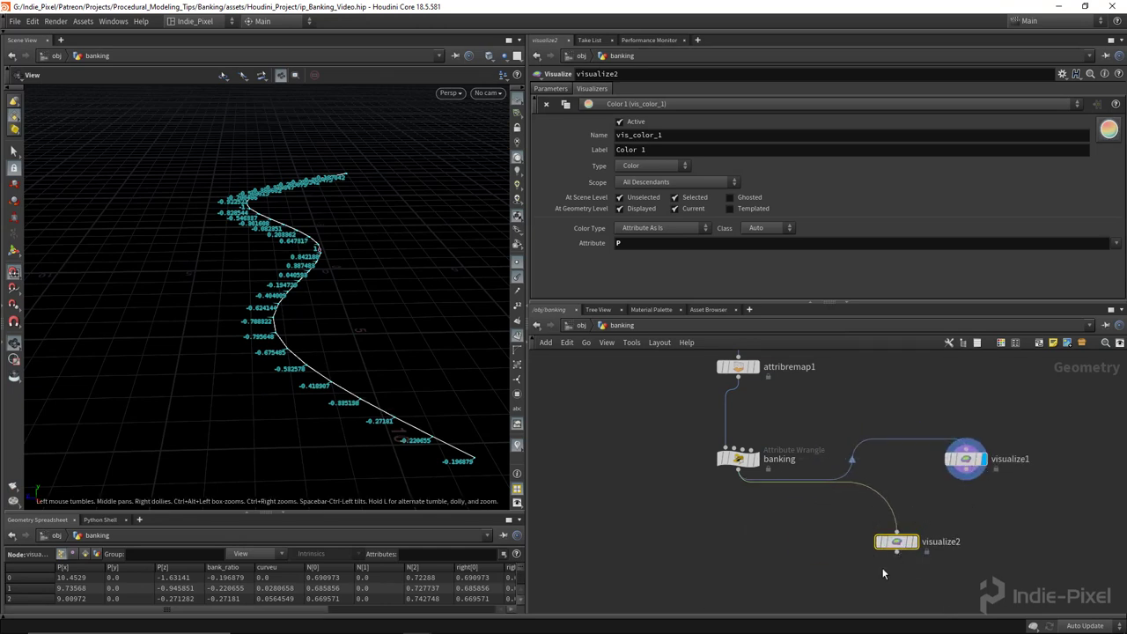
pyautogui.click(916, 542)
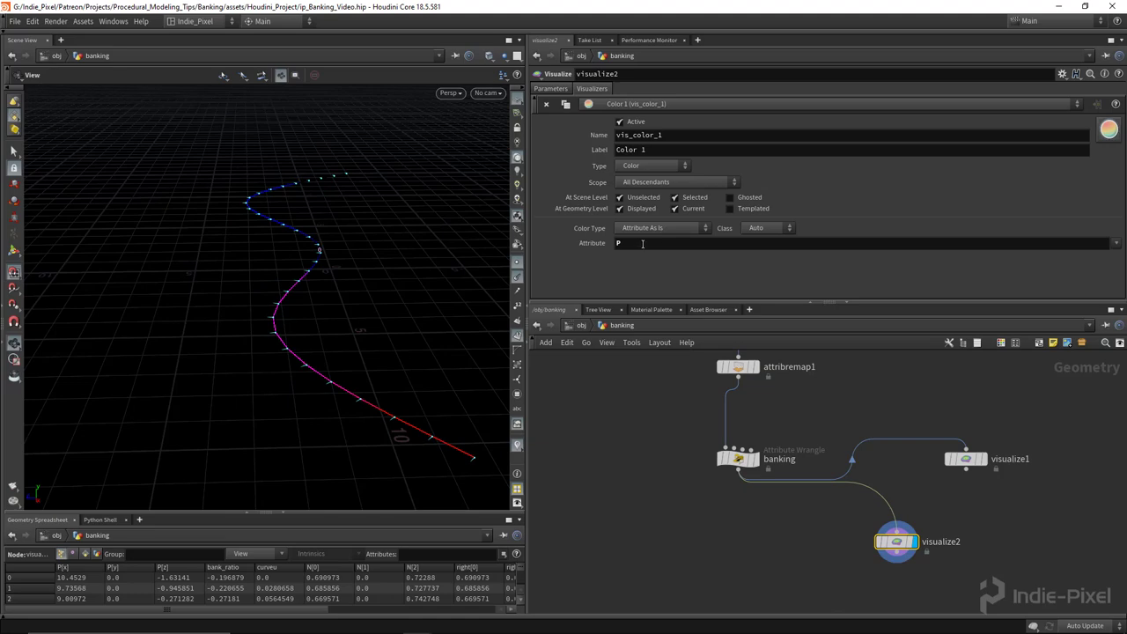
# Step: Set the visualize2 color visualizer's class to Point and its attribute to right
pyautogui.click(774, 227)
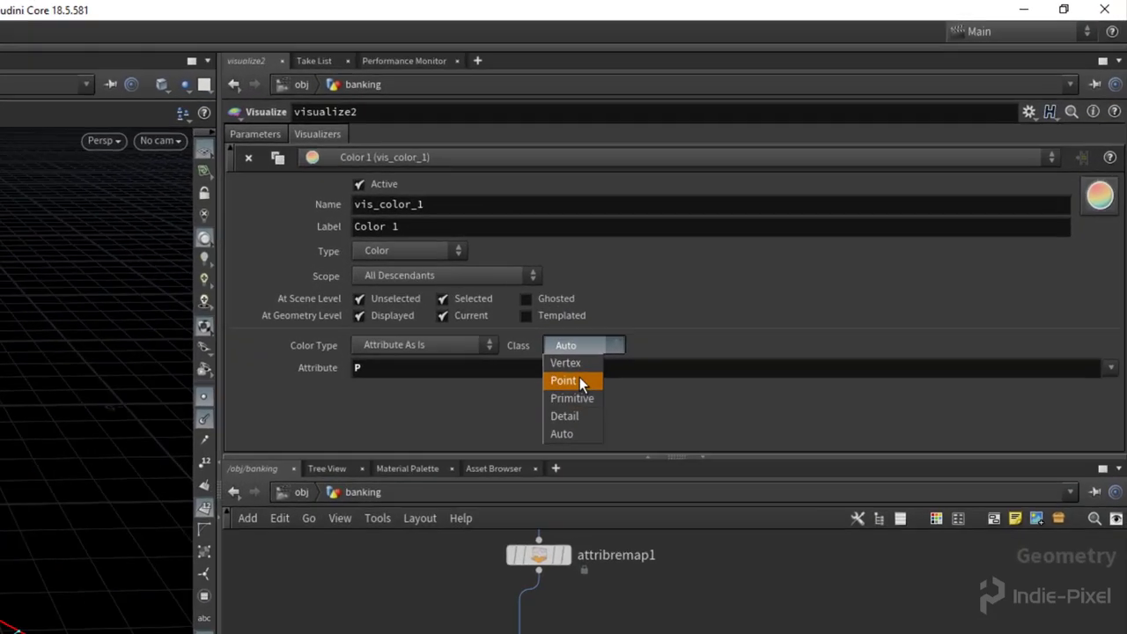
pyautogui.click(759, 252)
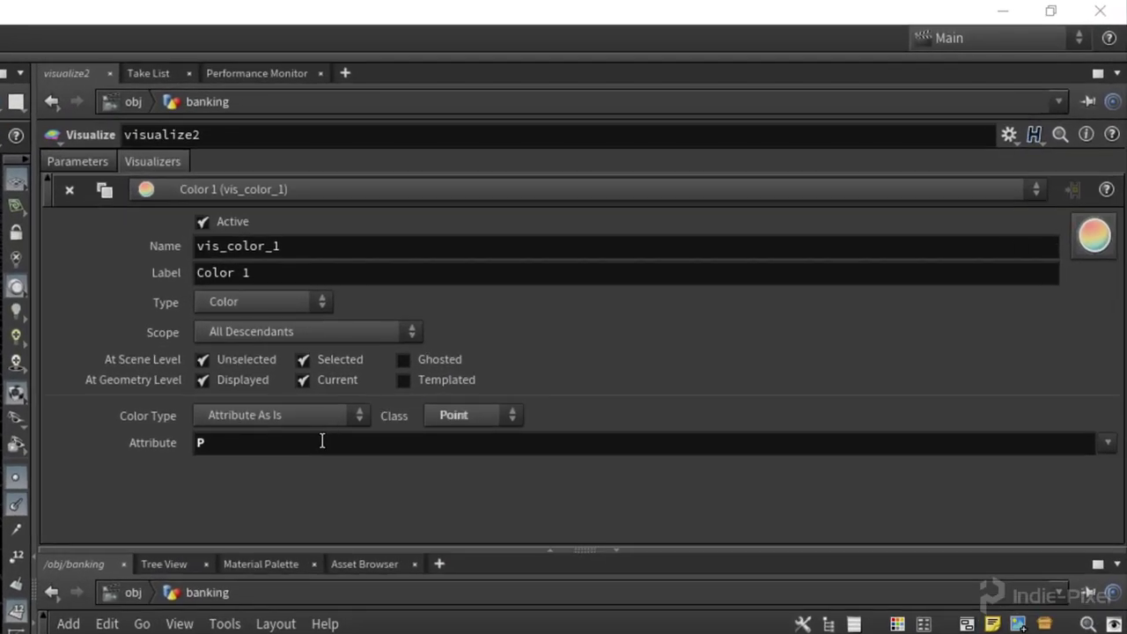
pyautogui.click(321, 442)
pyautogui.write('right')
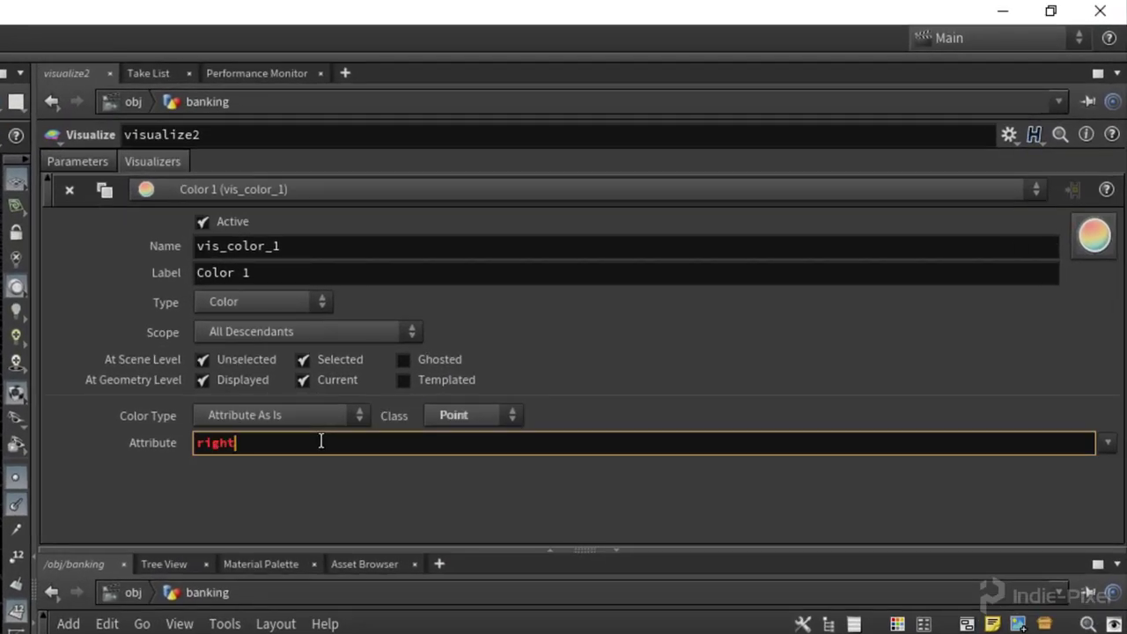
# Step: Change the first visualizer's type to Marker and its style to Vector, keeping right as the attribute
pyautogui.press('Return')
pyautogui.click(250, 303)
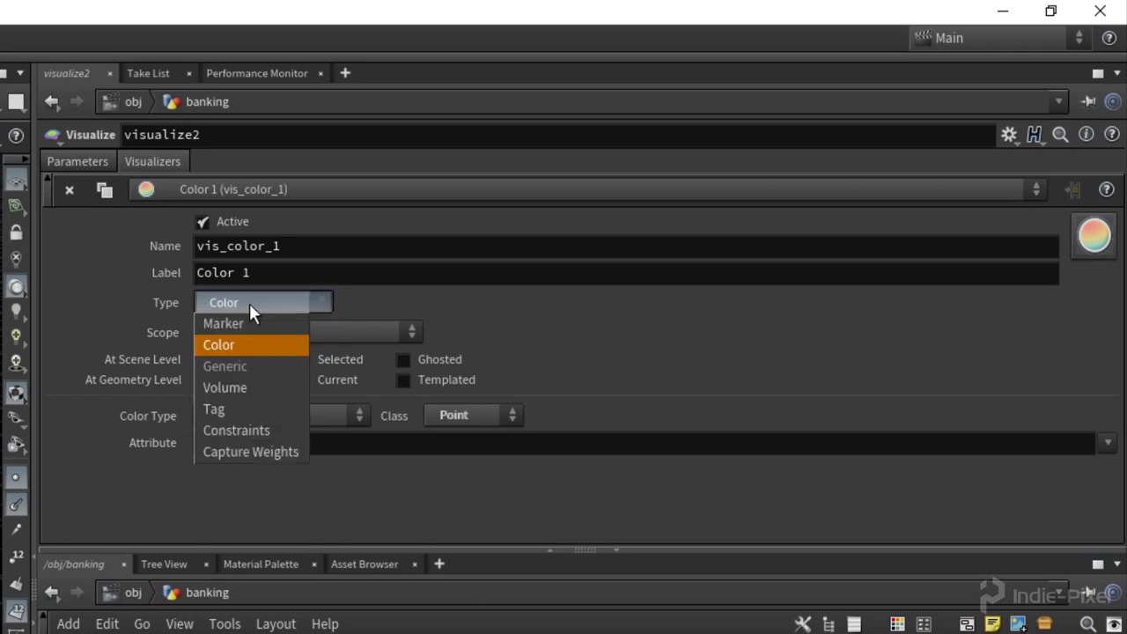
pyautogui.click(227, 322)
pyautogui.click(234, 415)
pyautogui.click(222, 522)
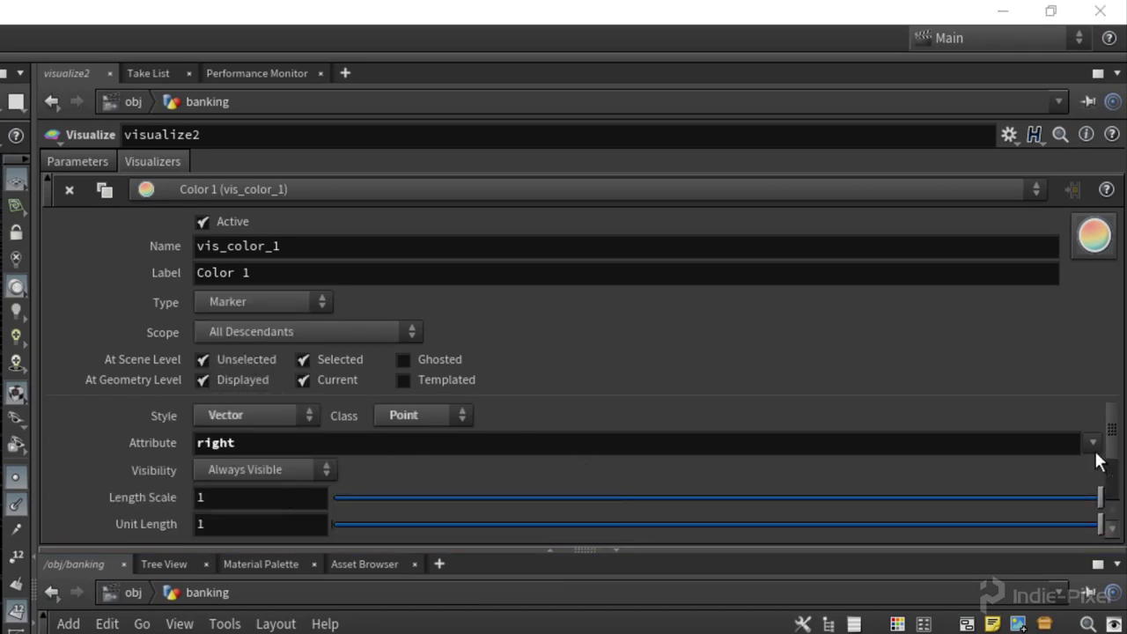
# Step: Set the marker color of the right vector visualizer to pure red
pyautogui.moveTo(1114, 443); pyautogui.dragTo(1114, 476)
pyautogui.click(220, 531)
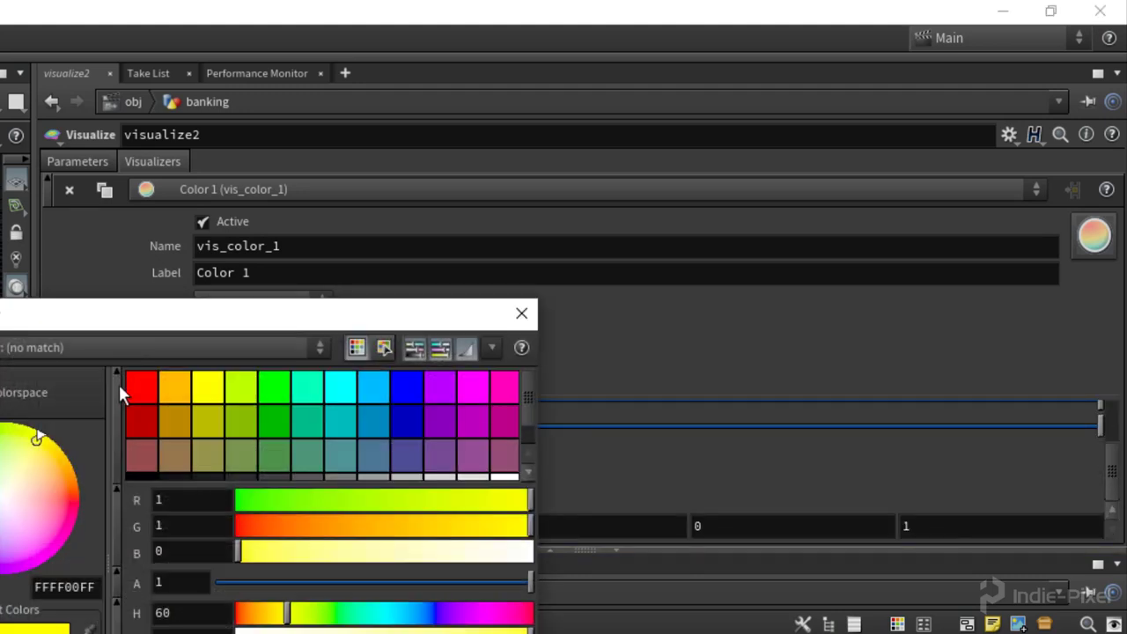
pyautogui.click(139, 386)
pyautogui.click(521, 314)
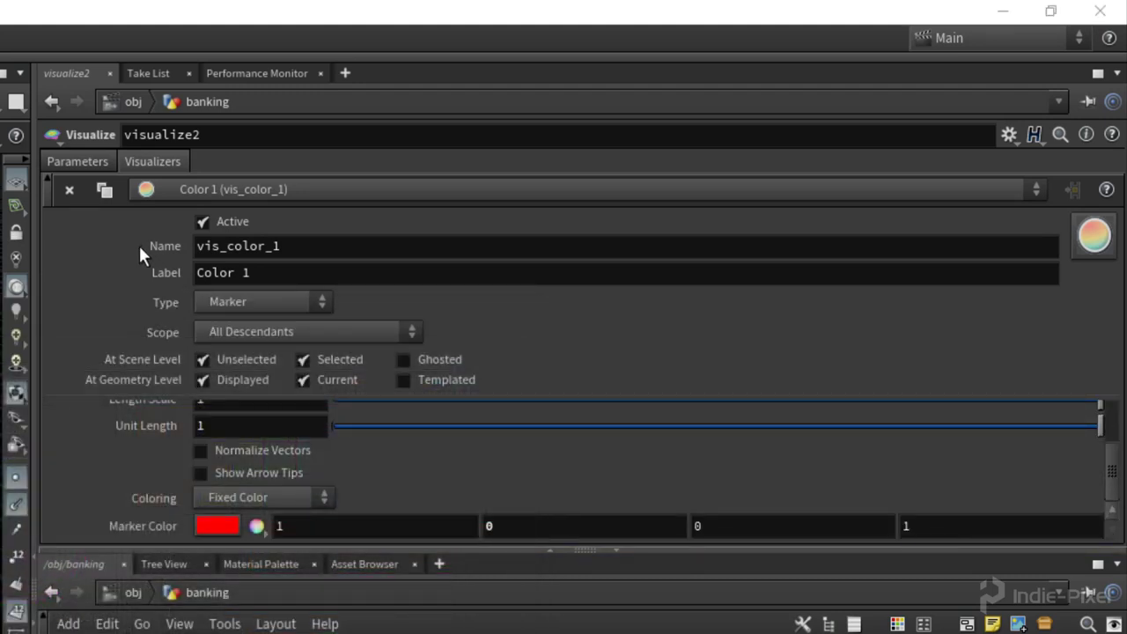
# Step: Duplicate the red vector visualizer and set the original's name and label to right
pyautogui.click(202, 190)
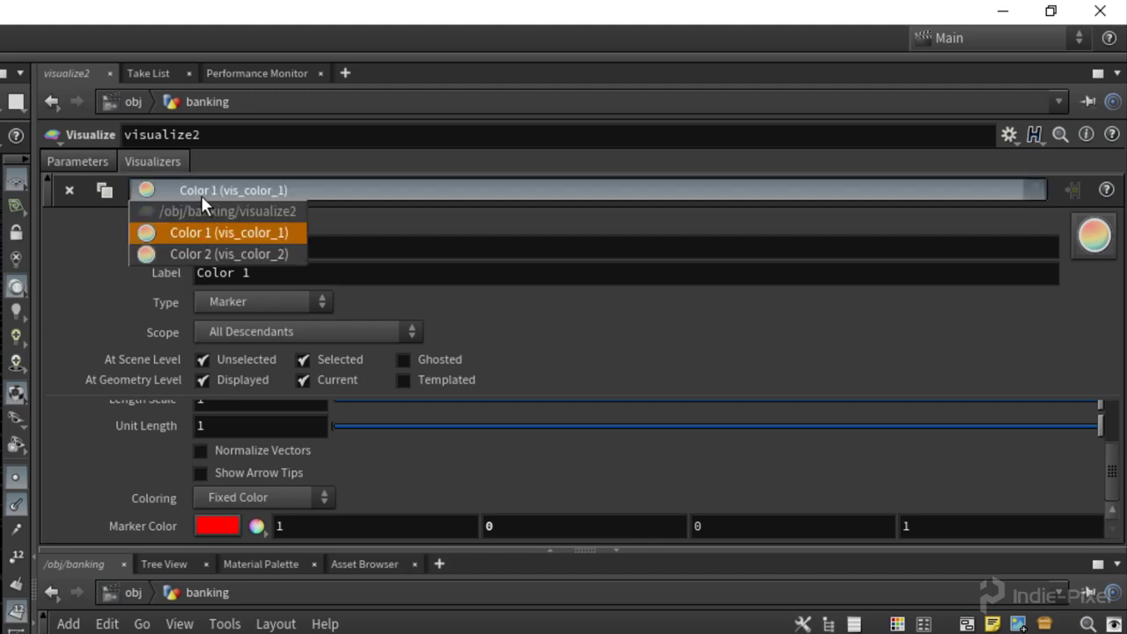
pyautogui.click(273, 233)
pyautogui.doubleClick(273, 245)
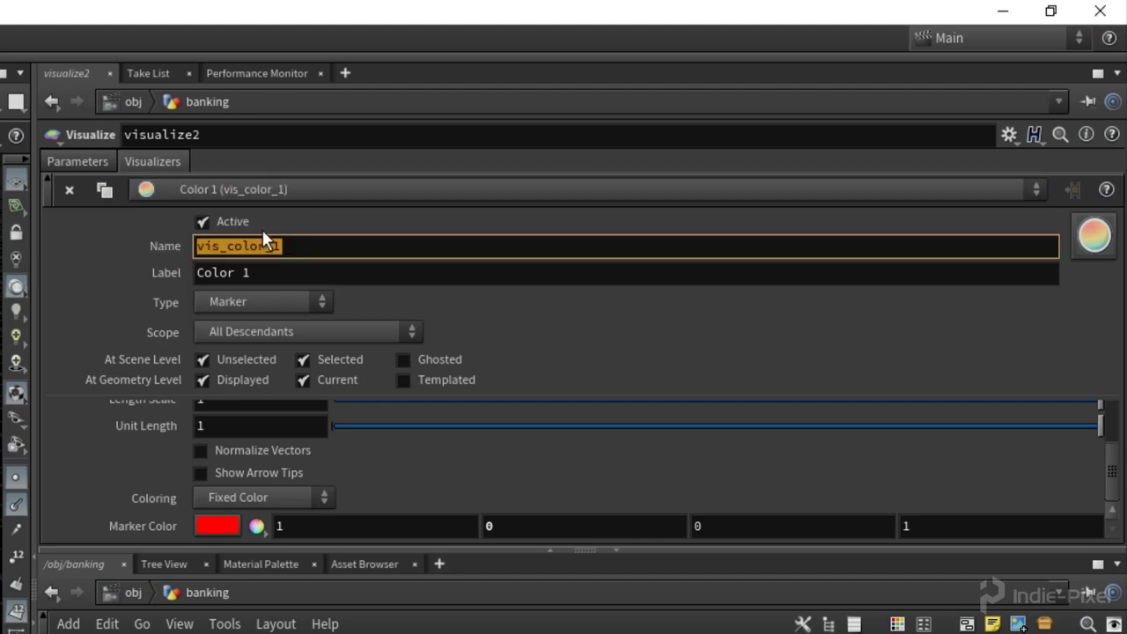
pyautogui.write('right')
pyautogui.press('Tab')
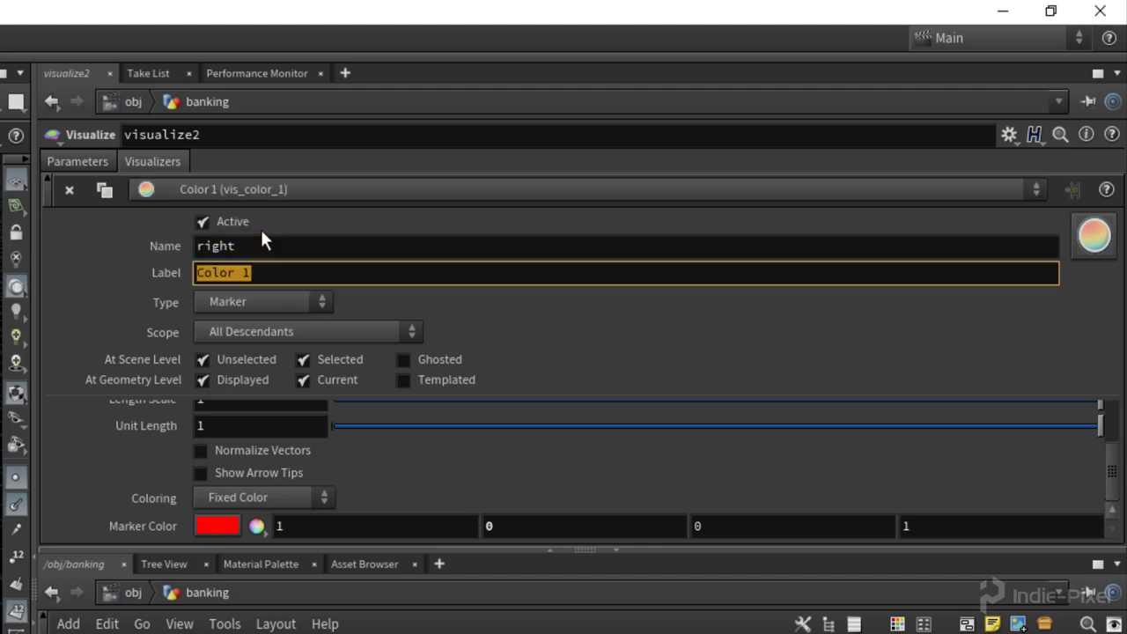
pyautogui.write('right')
pyautogui.press('Return')
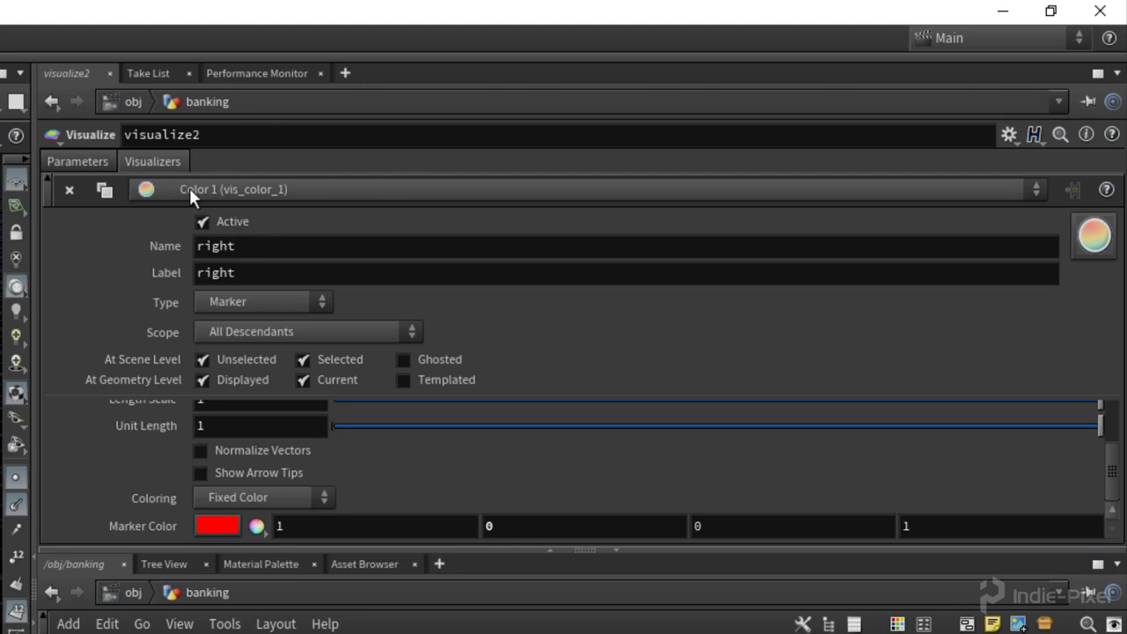
# Step: Switch to the Color 2 visualizer and set its name and label to up
pyautogui.click(190, 188)
pyautogui.click(203, 254)
pyautogui.click(334, 245)
pyautogui.doubleClick(276, 245)
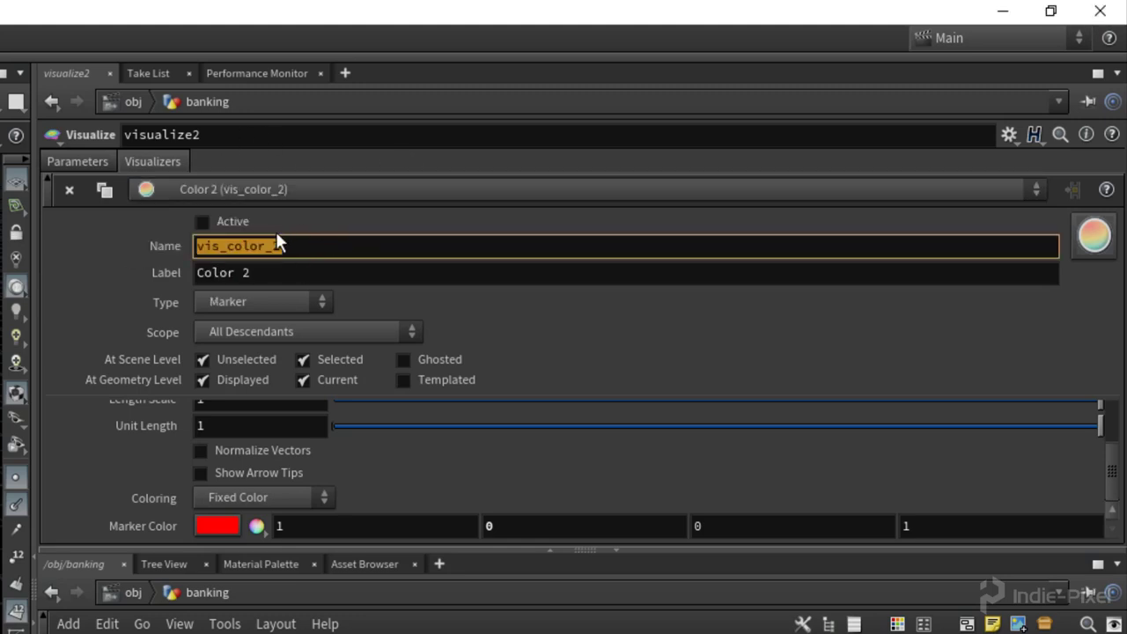
pyautogui.write('up')
pyautogui.press('Tab')
pyautogui.write('up')
pyautogui.press('Return')
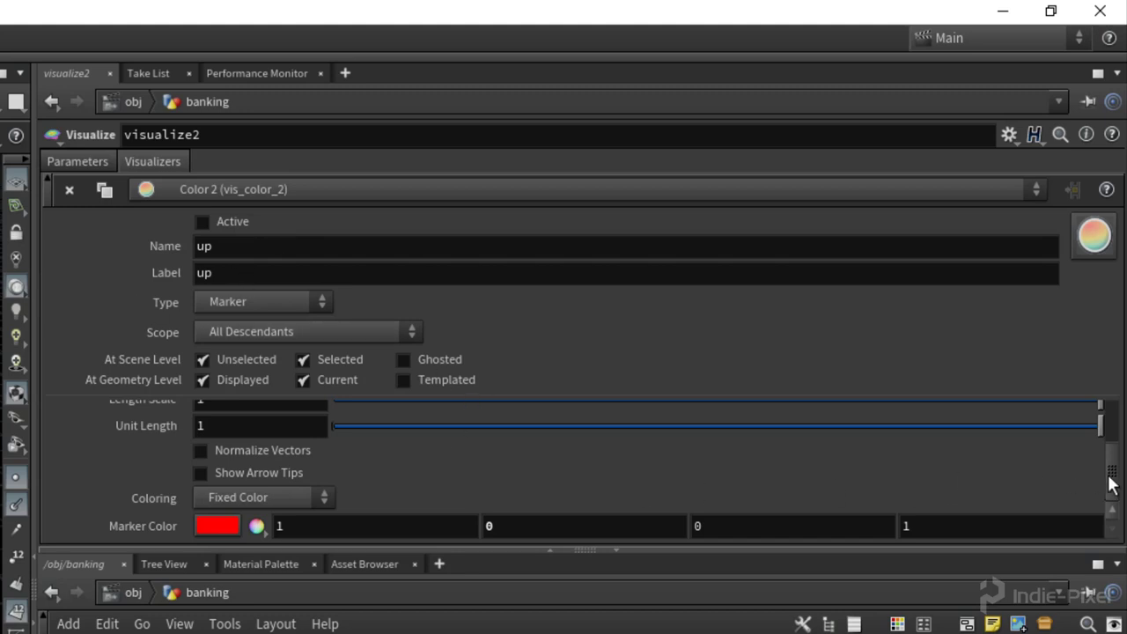
# Step: Set the attribute of the up visualizer to up
pyautogui.scroll(2, 1107, 485)
pyautogui.doubleClick(297, 447)
pyautogui.write('up')
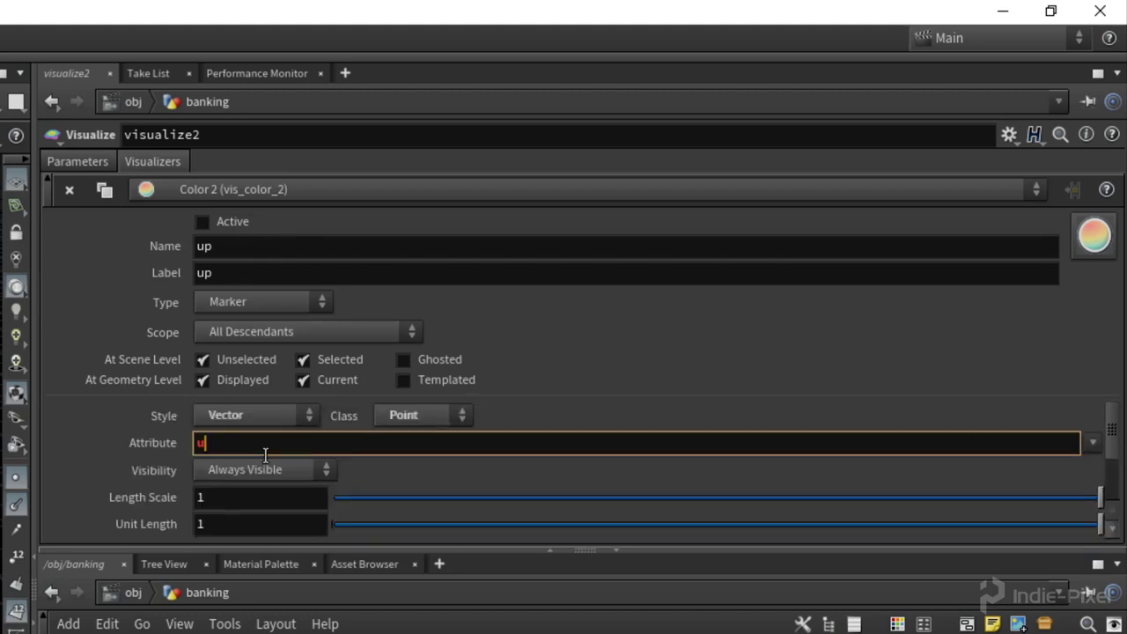
pyautogui.press('Return')
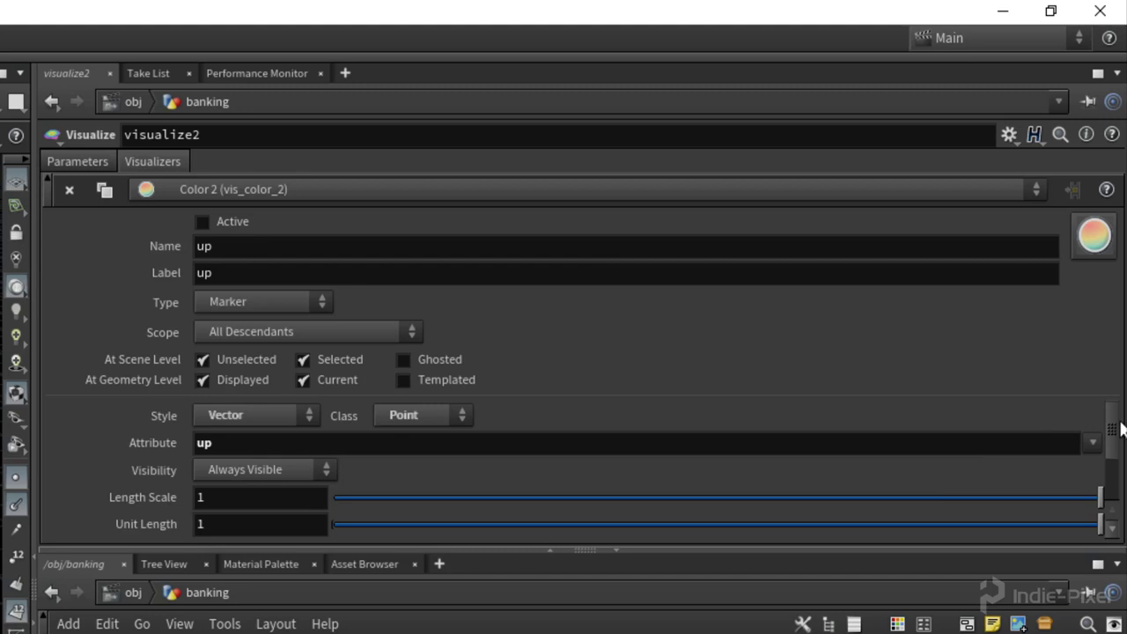
# Step: Set the up visualizer's marker color to pure green and activate it
pyautogui.scroll(-2, 1121, 429)
pyautogui.click(222, 526)
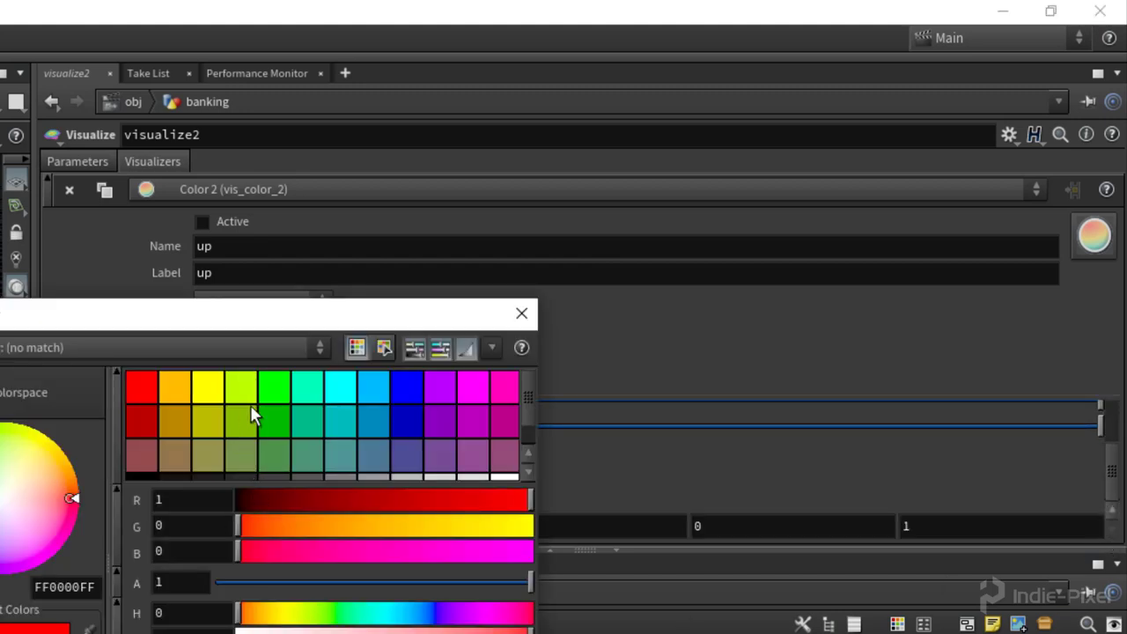
pyautogui.click(274, 387)
pyautogui.click(521, 313)
pyautogui.click(203, 221)
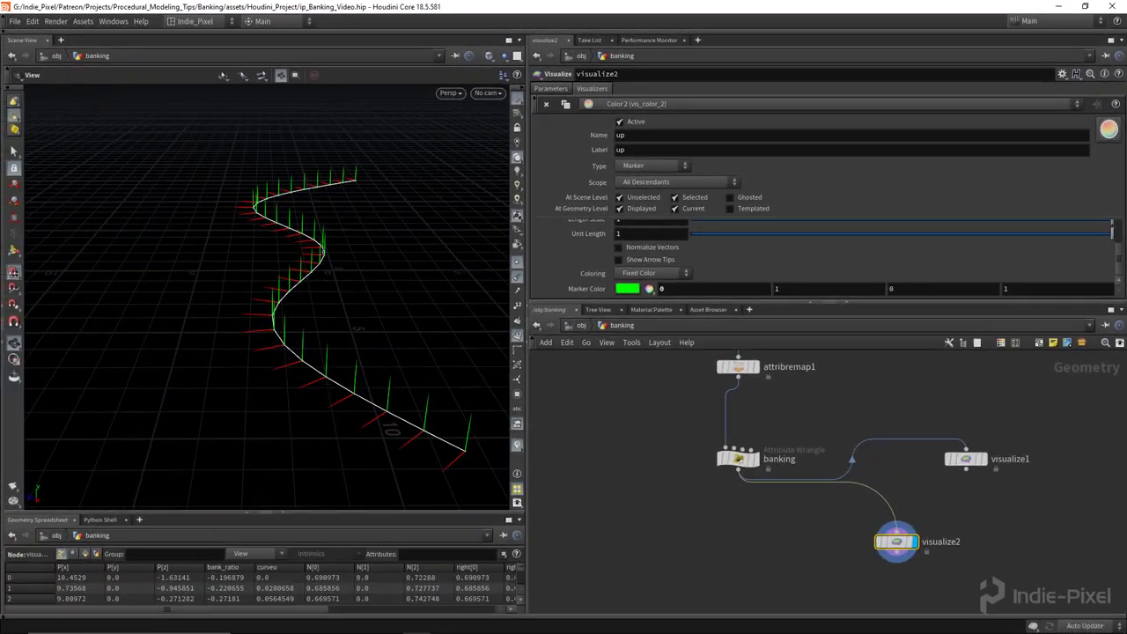
# Step: Duplicate the up visualizer, switch to the copy, and set its name and label to normal
pyautogui.scroll(2, 1019, 236)
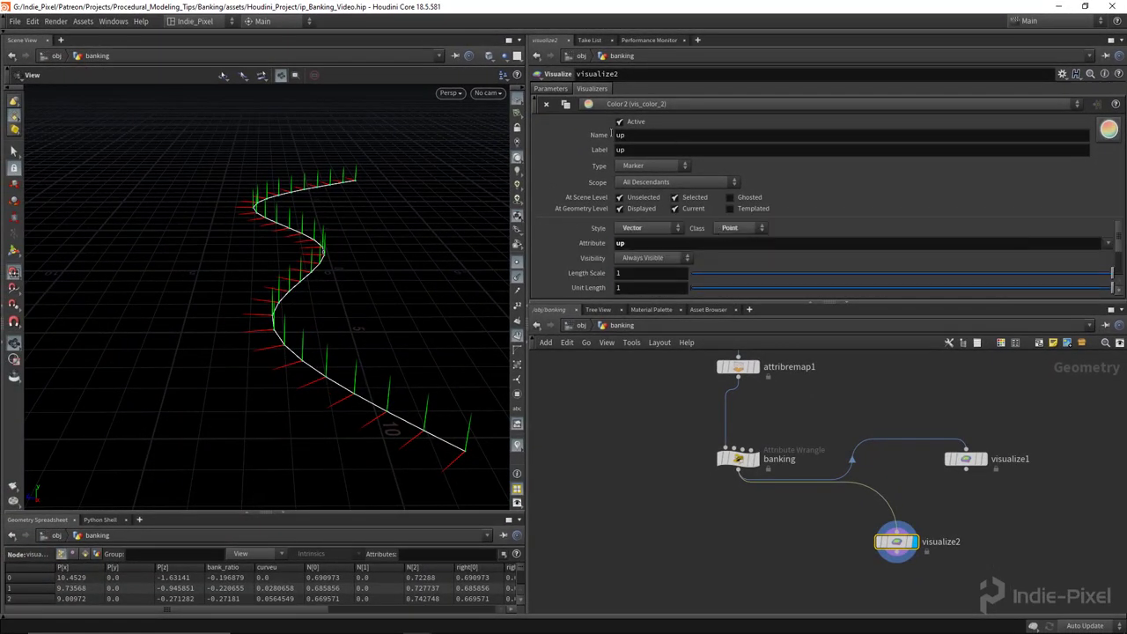
pyautogui.click(636, 104)
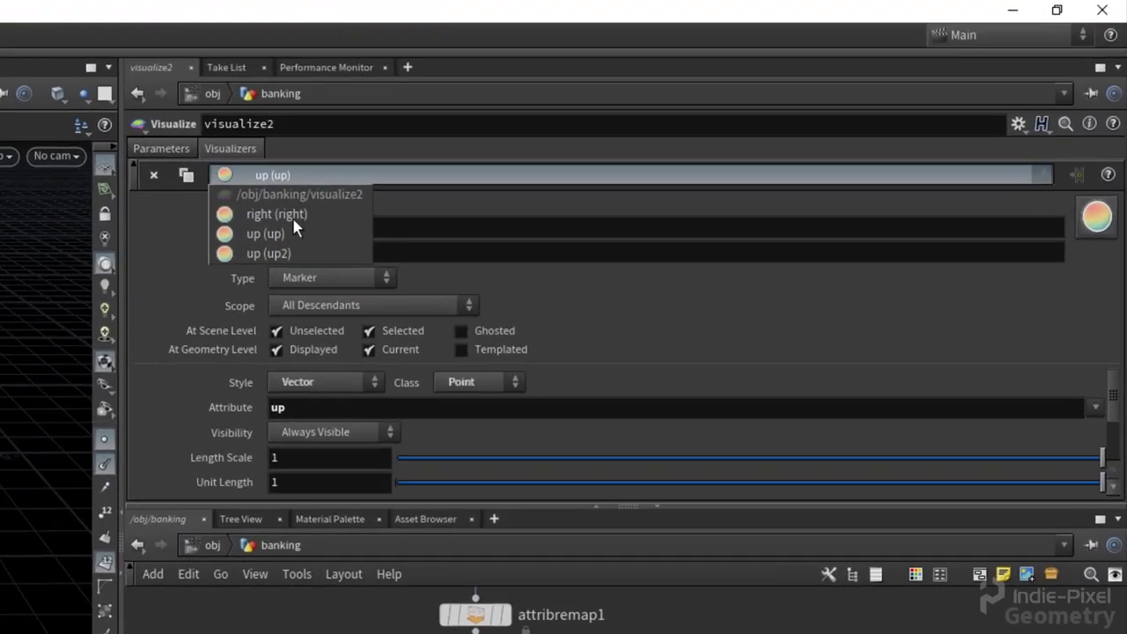
pyautogui.click(617, 149)
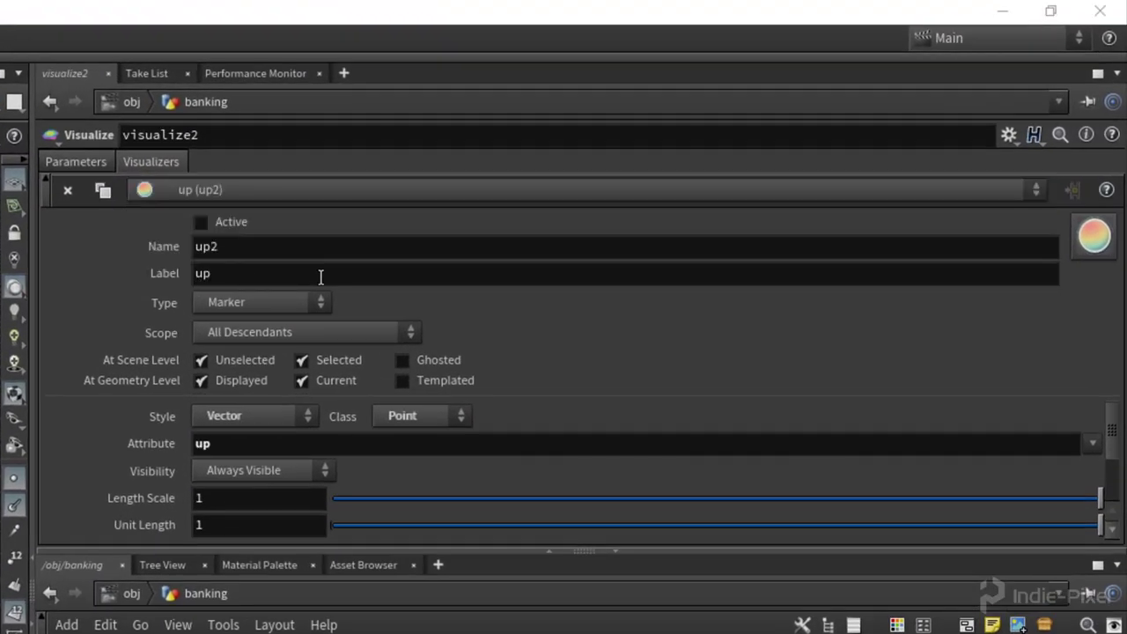
pyautogui.click(332, 246)
pyautogui.write('nor')
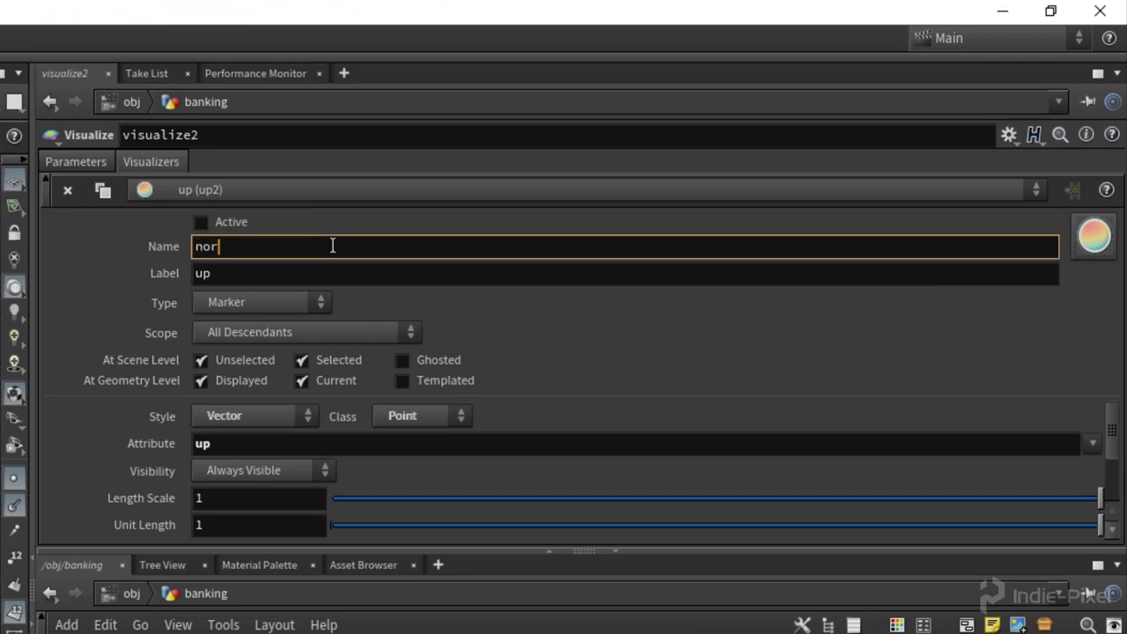
pyautogui.write('mal')
pyautogui.press('Tab')
pyautogui.write('normal')
pyautogui.press('Return')
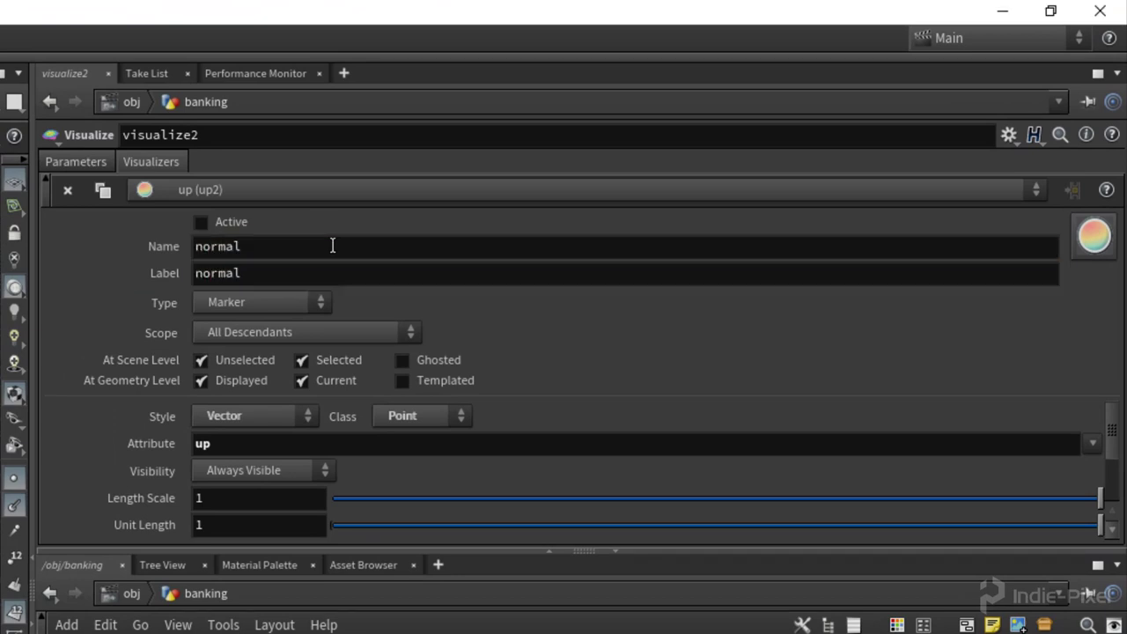
# Step: Set the attribute of the normal visualizer to N
pyautogui.click(312, 444)
pyautogui.write('N')
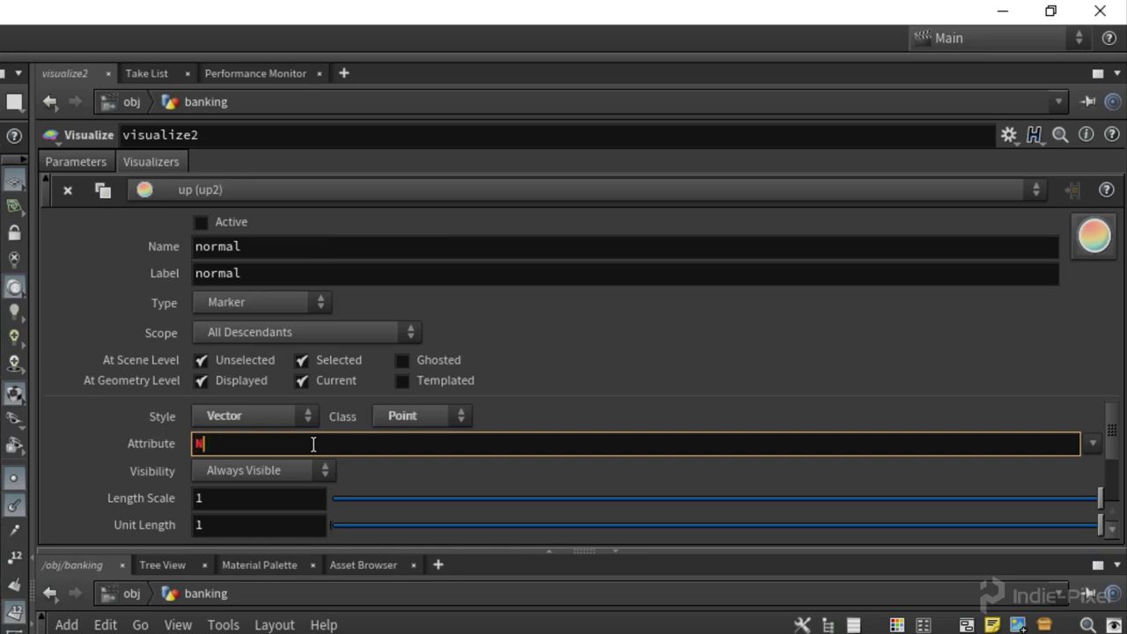
pyautogui.press('Return')
# Step: Set the normal visualizer's marker color to pure blue and activate it
pyautogui.scroll(-3, 1092, 440)
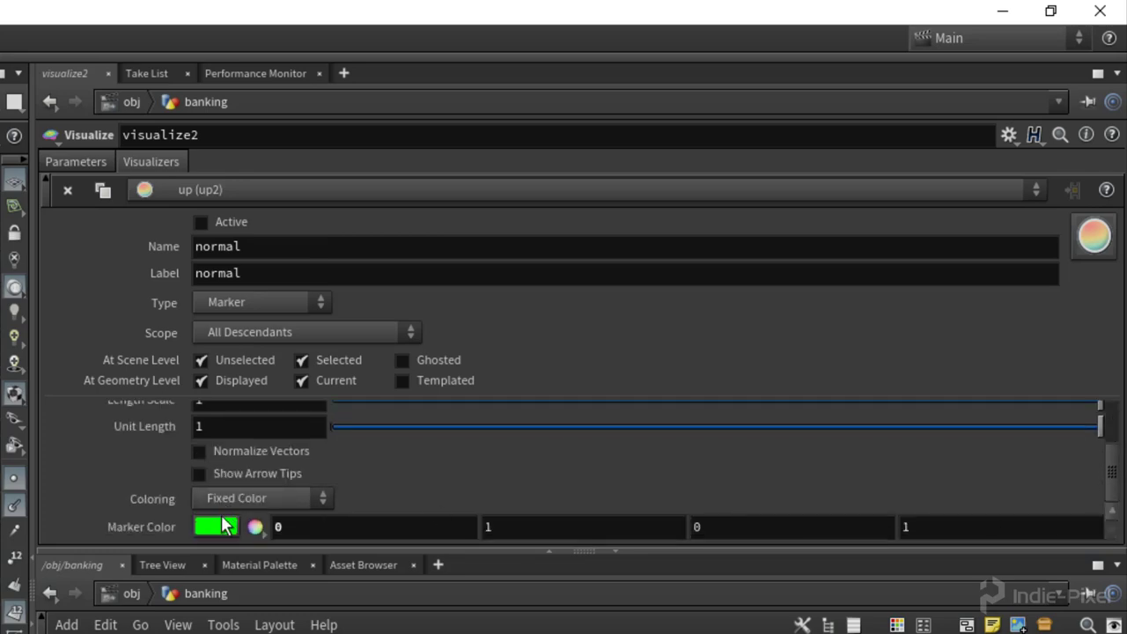
pyautogui.click(221, 526)
pyautogui.click(415, 388)
pyautogui.click(521, 314)
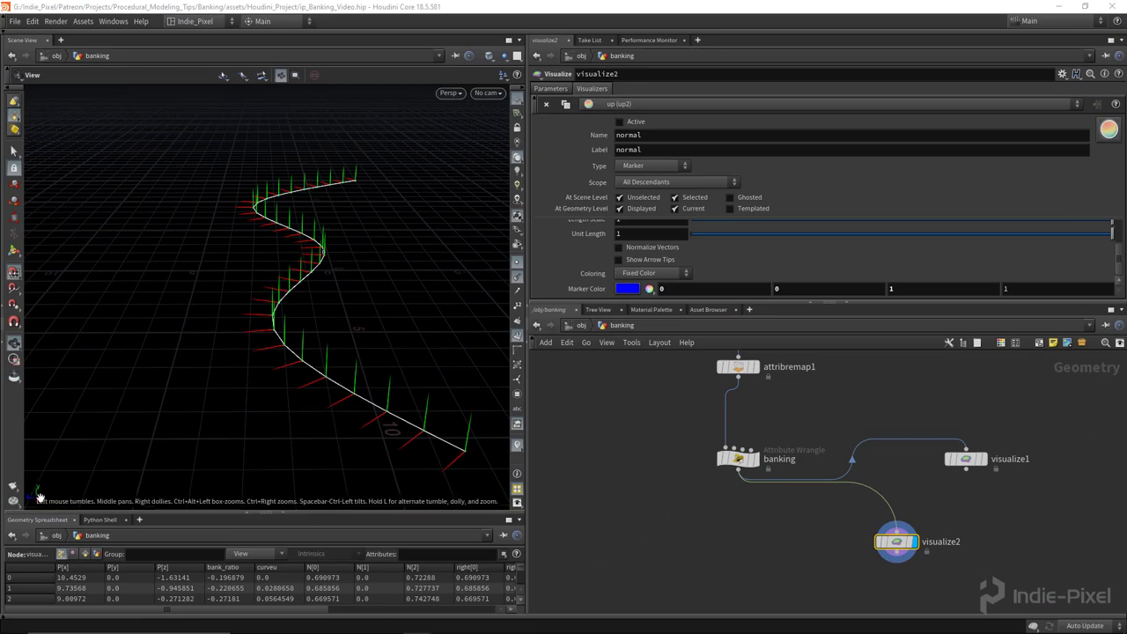
pyautogui.moveTo(368, 325); pyautogui.dragTo(265, 304)
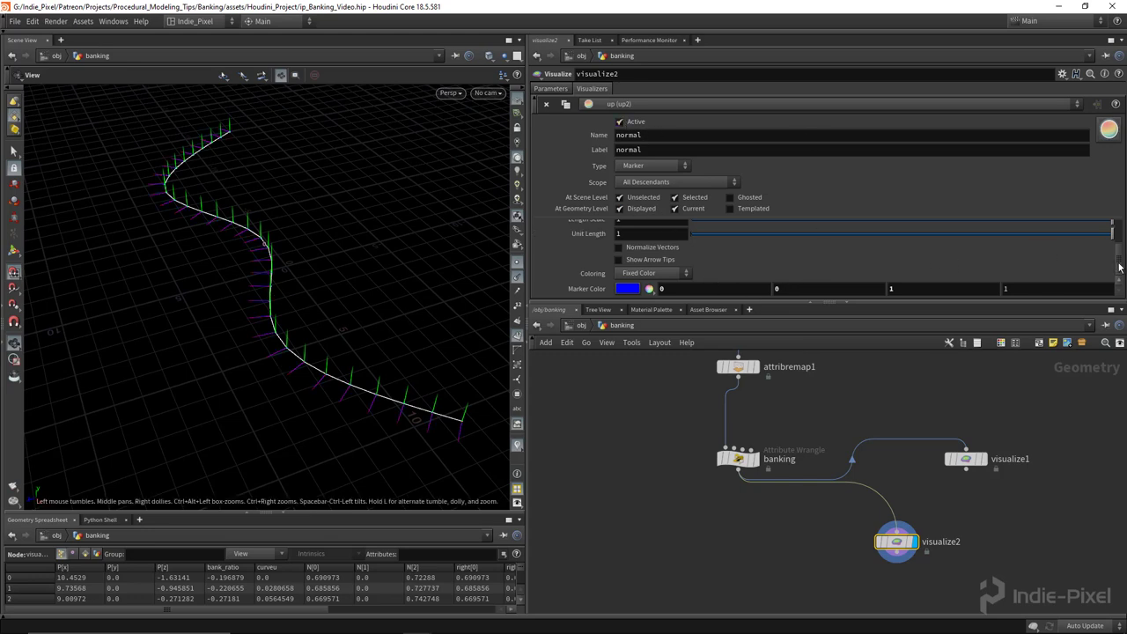
pyautogui.moveTo(1121, 267); pyautogui.dragTo(1120, 239)
# Step: Show the curve_dirs wrangle's code and select its @N = v@right; line
pyautogui.scroll(-2, 801, 425)
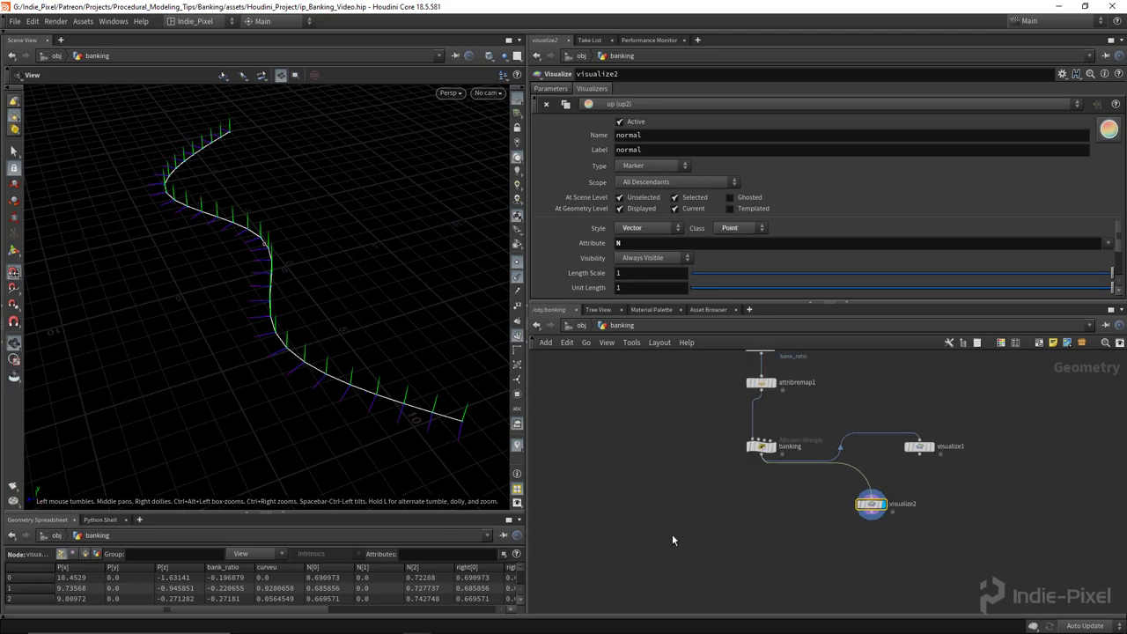
pyautogui.moveTo(673, 540); pyautogui.dragTo(695, 608, button='middle')
pyautogui.scroll(3, 718, 431)
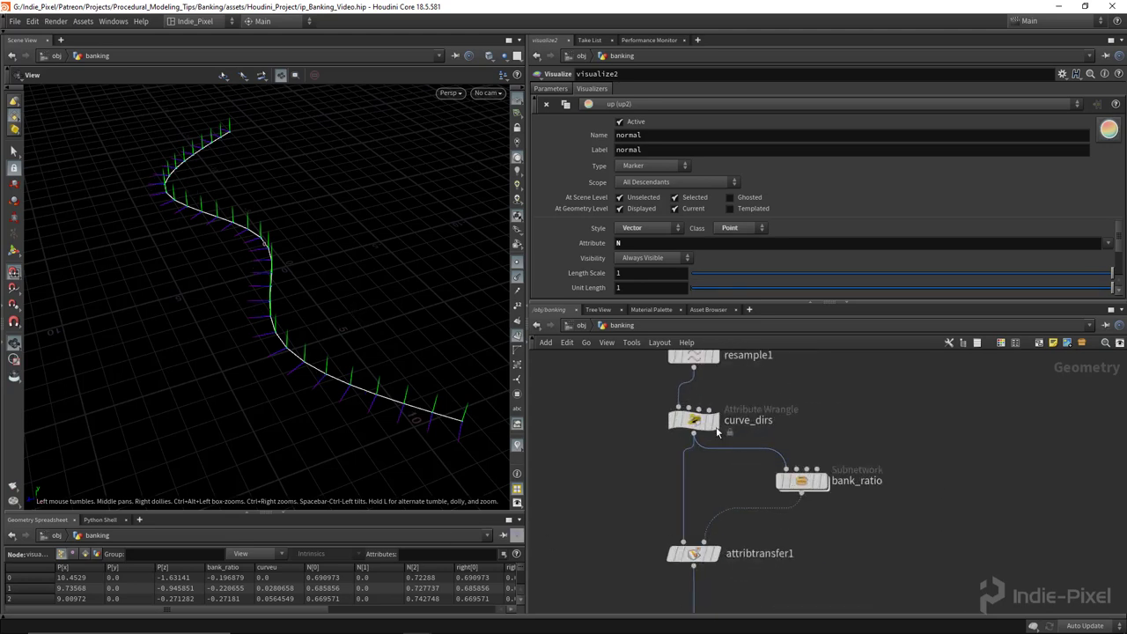
pyautogui.doubleClick(803, 480)
pyautogui.press('u')
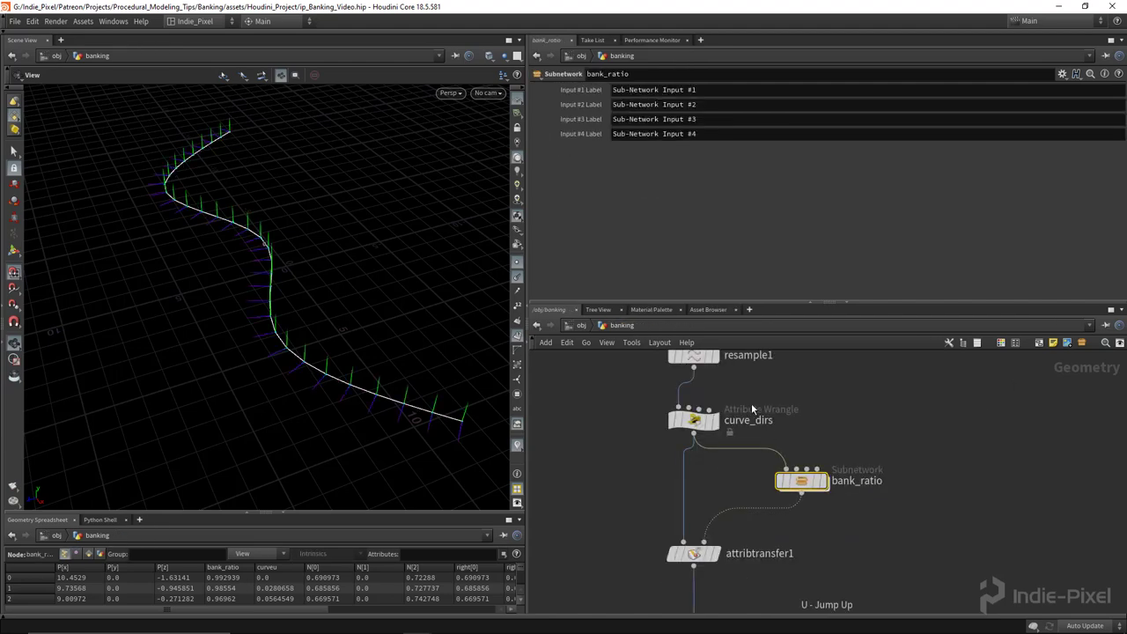
pyautogui.click(752, 406)
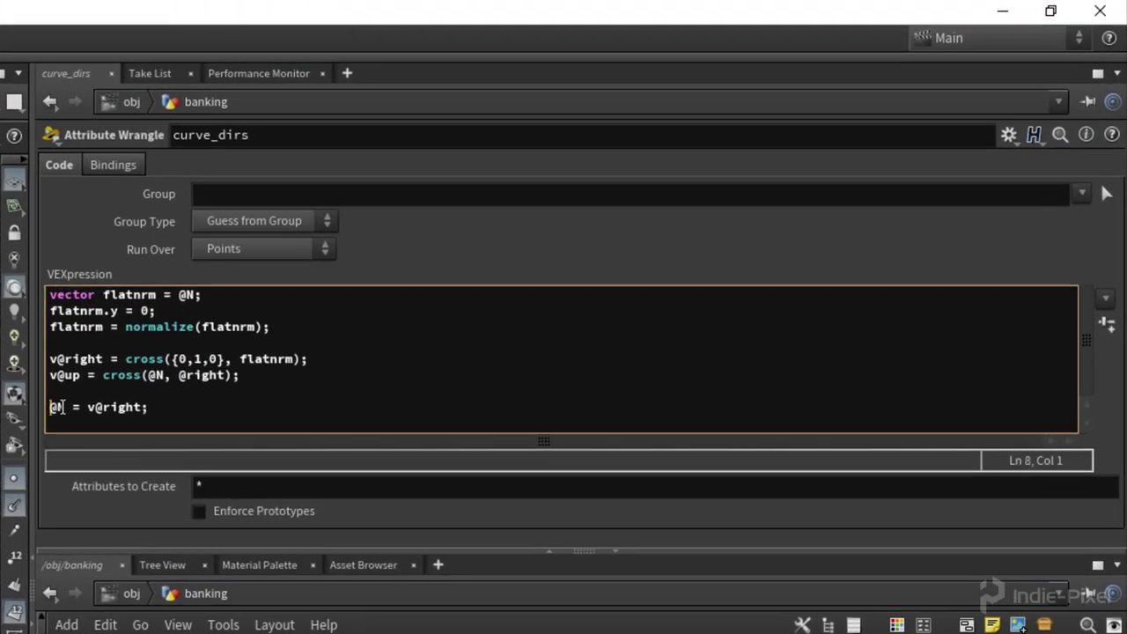
pyautogui.moveTo(62, 407); pyautogui.dragTo(155, 414)
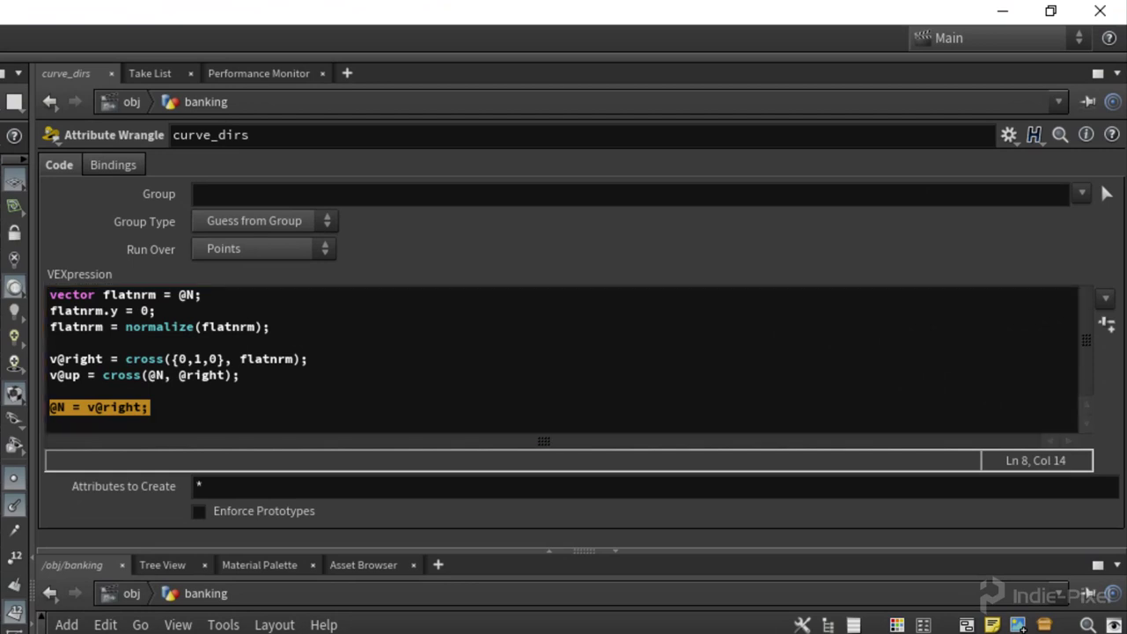
# Step: Insert the line v@oldnrm = @N; directly above @N = v@right; in the curve_dirs wrangle
pyautogui.click(200, 391)
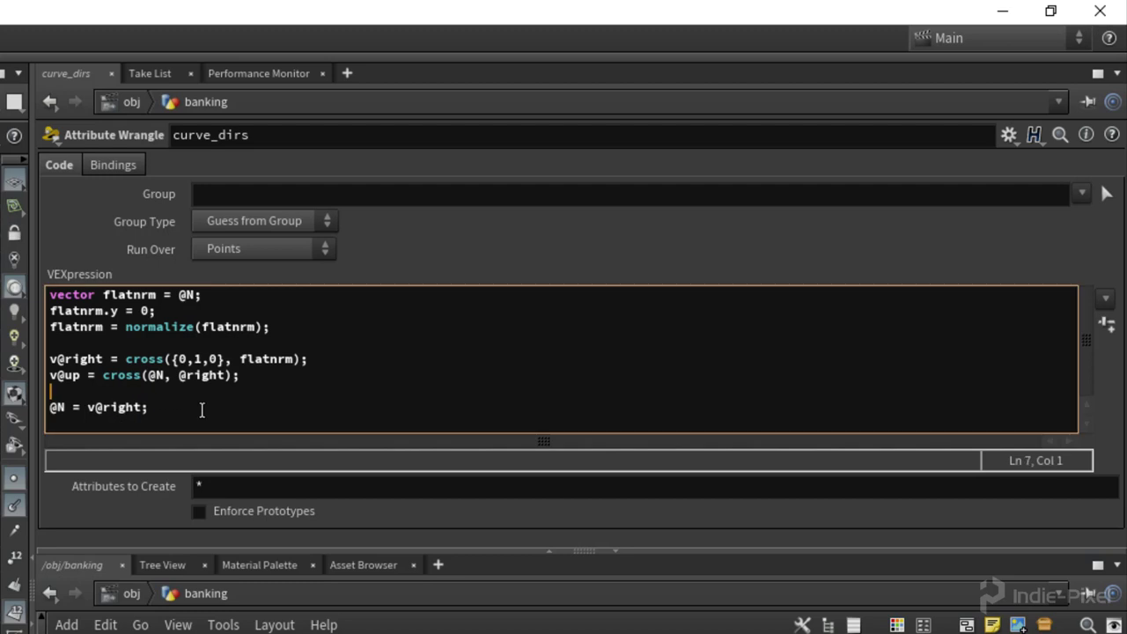
pyautogui.press('Return')
pyautogui.write('v')
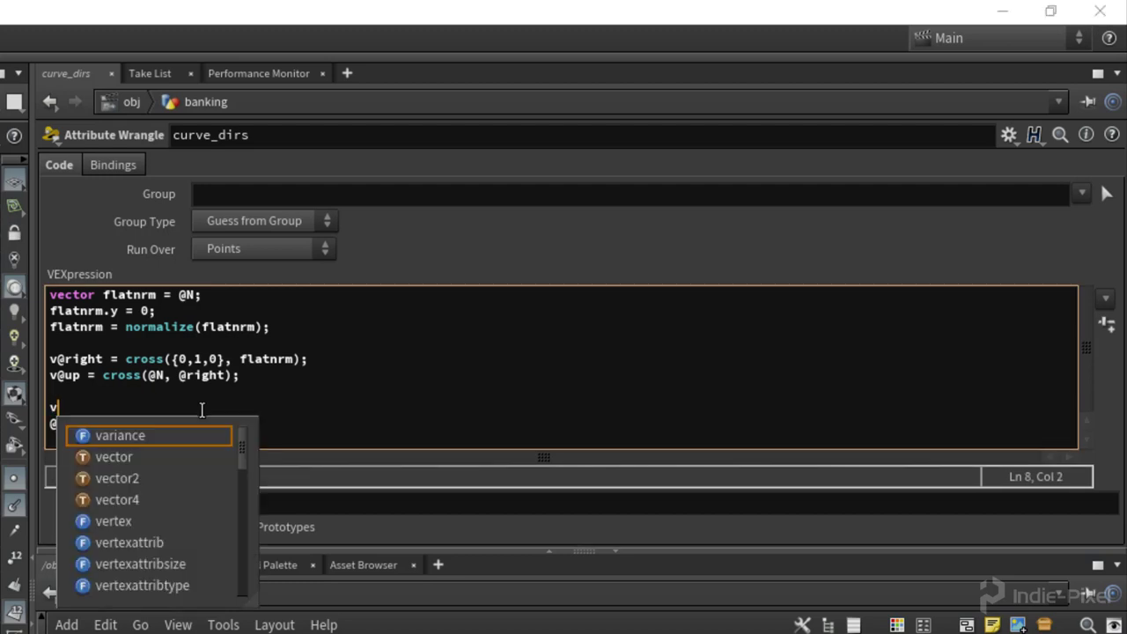
pyautogui.write('@oldnrm = ')
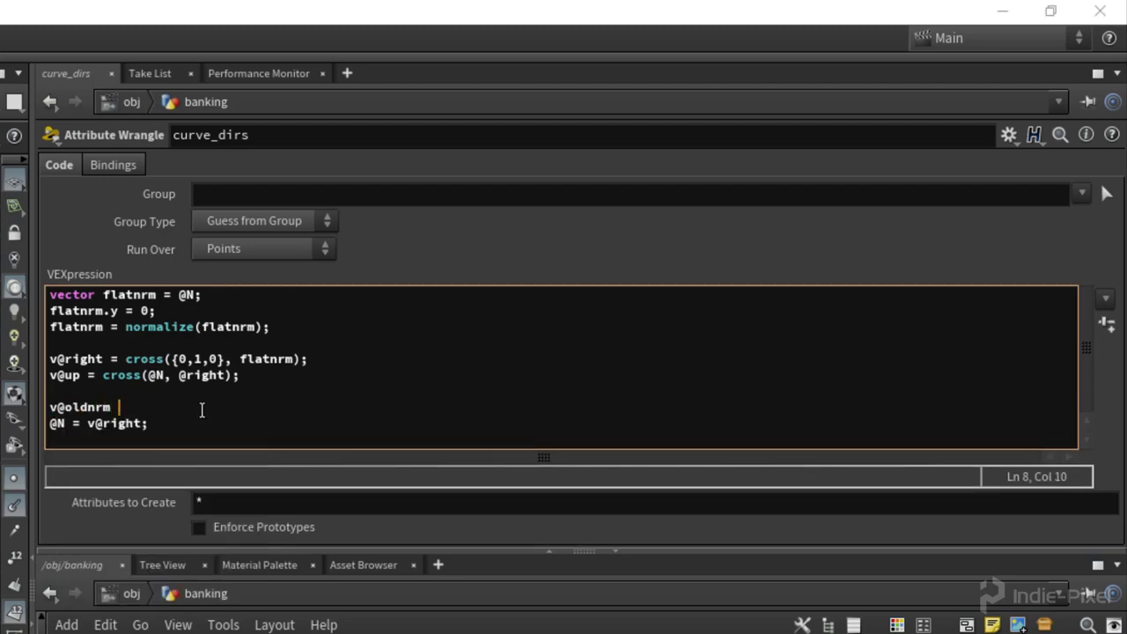
pyautogui.write('@N;')
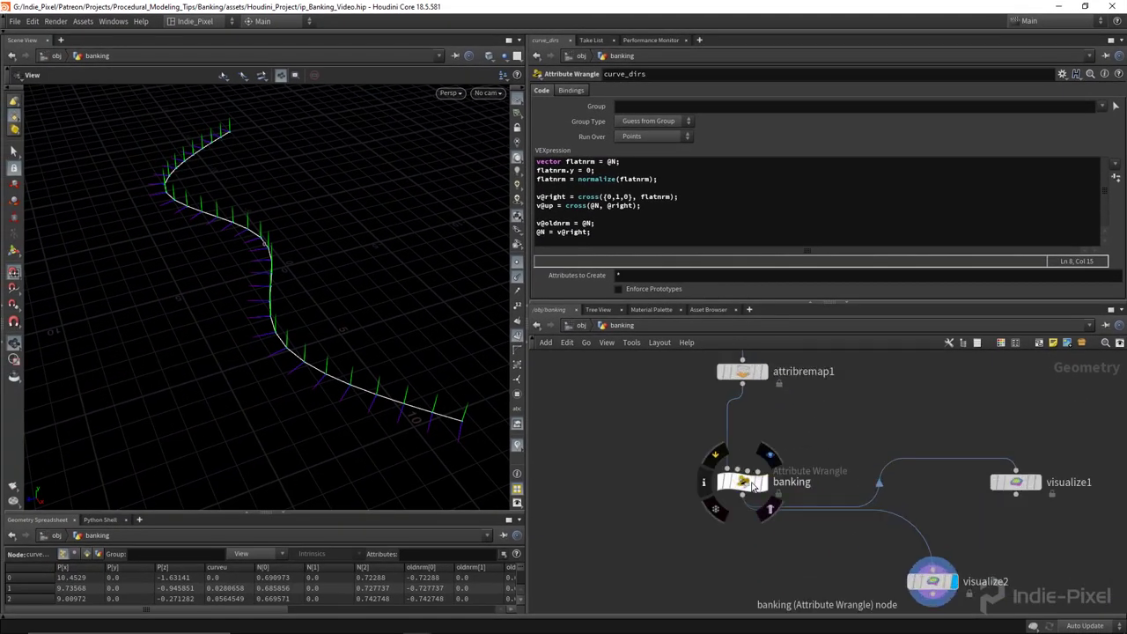
# Step: Write @N = v@oldnrm; as the first line of the banking wrangle and check the vectors along the curve
pyautogui.click(749, 485)
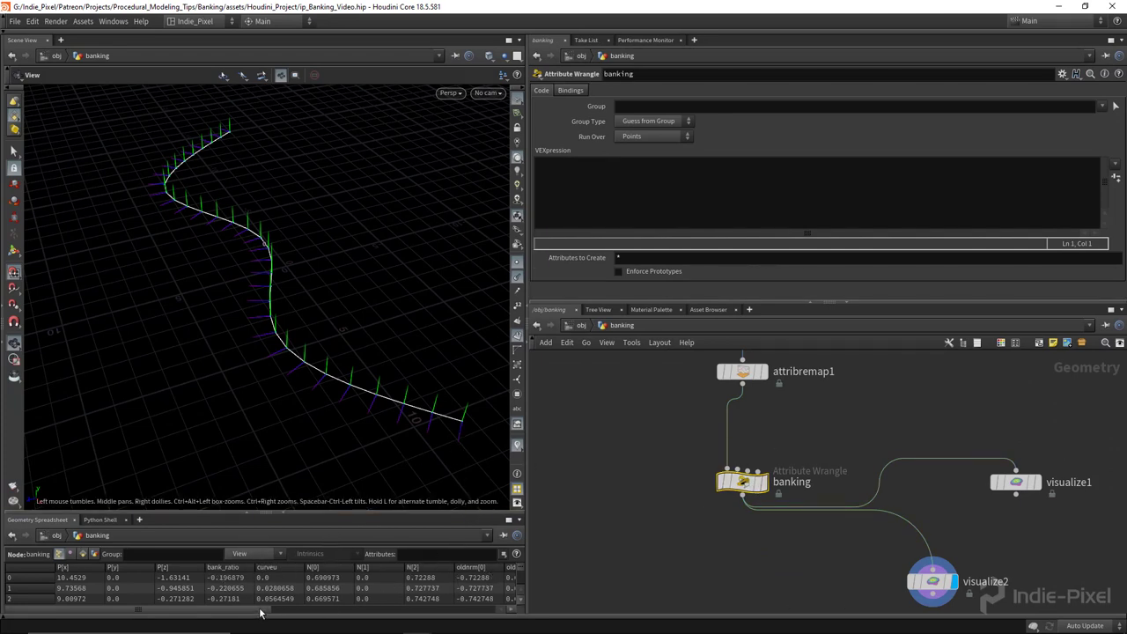
pyautogui.moveTo(259, 613); pyautogui.dragTo(353, 612)
pyautogui.moveTo(834, 470); pyautogui.dragTo(823, 440, button='middle')
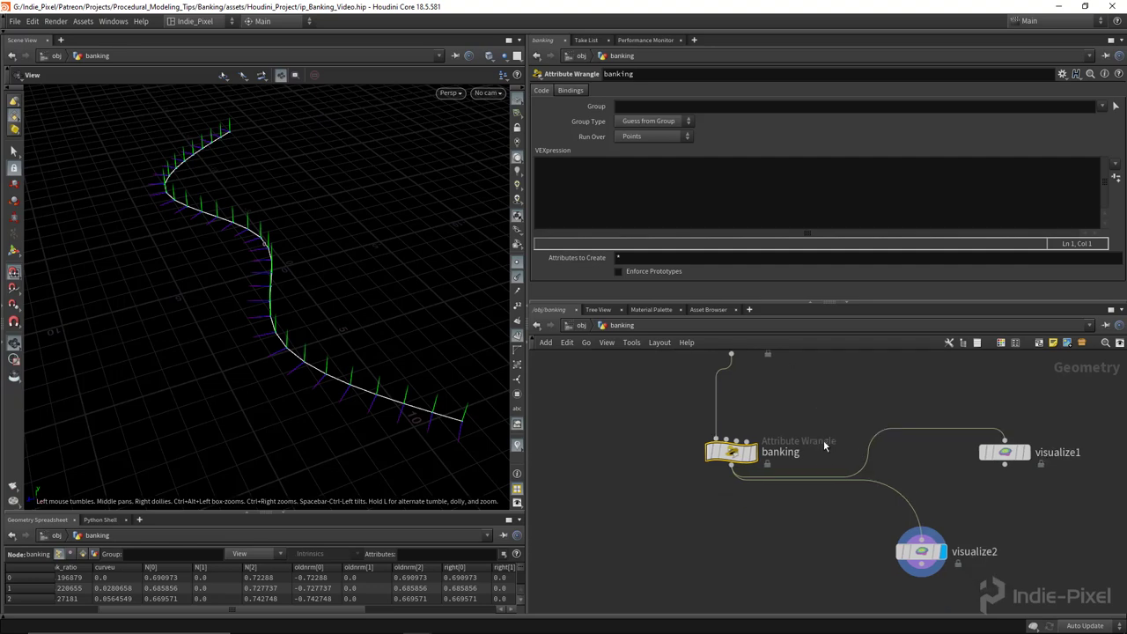
pyautogui.click(651, 170)
pyautogui.write('@')
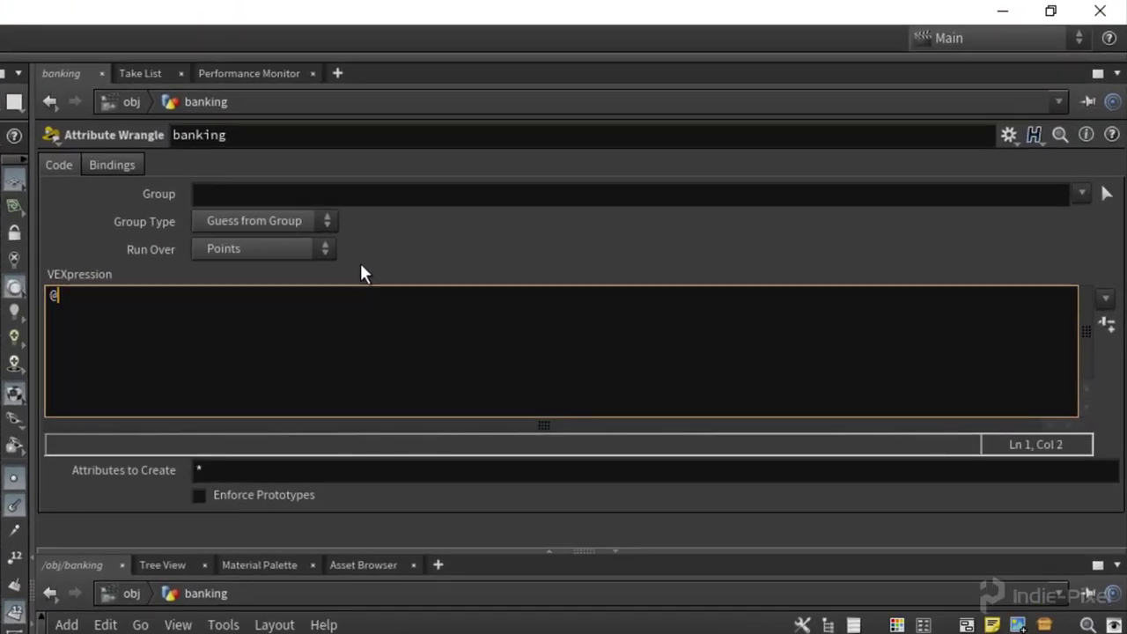
pyautogui.write('N = ')
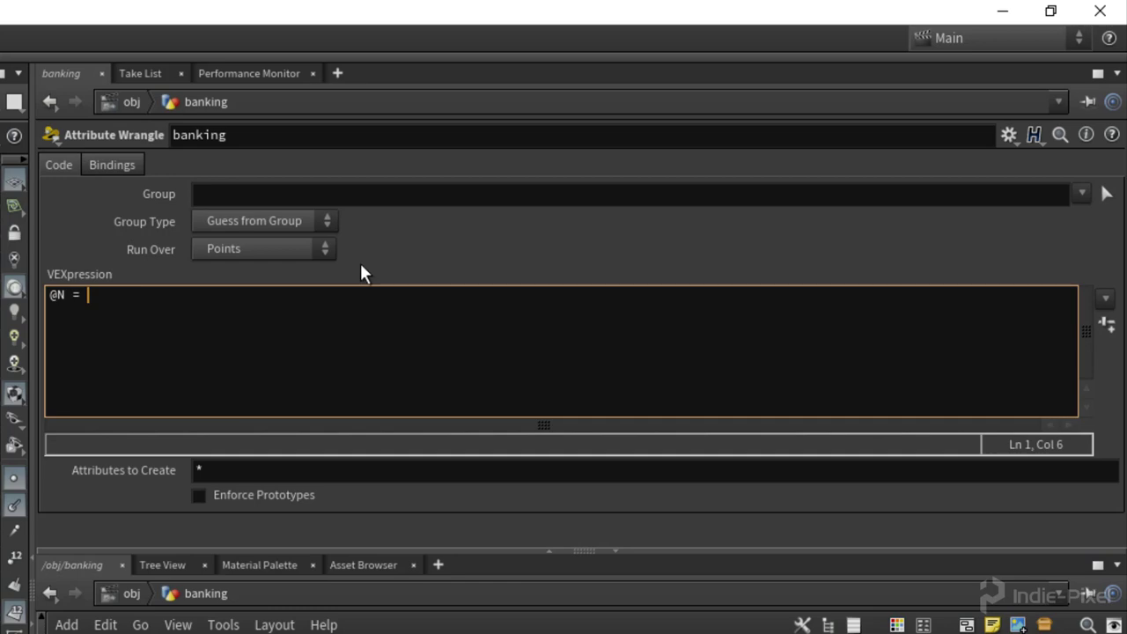
pyautogui.write('v@oldnrm;')
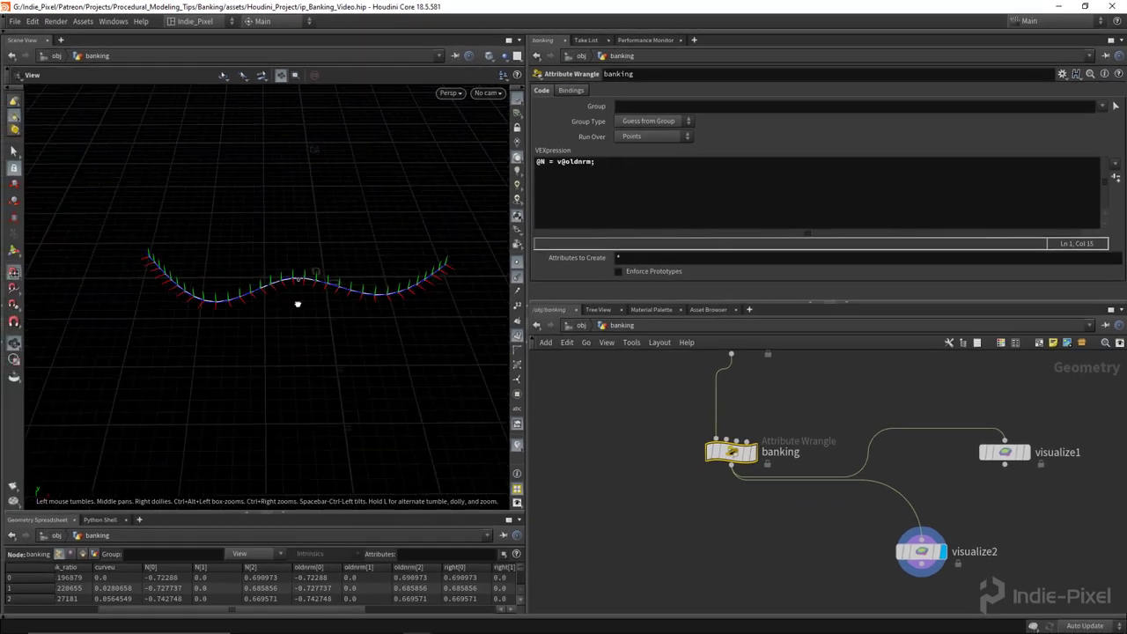
pyautogui.moveTo(298, 303); pyautogui.dragTo(428, 277)
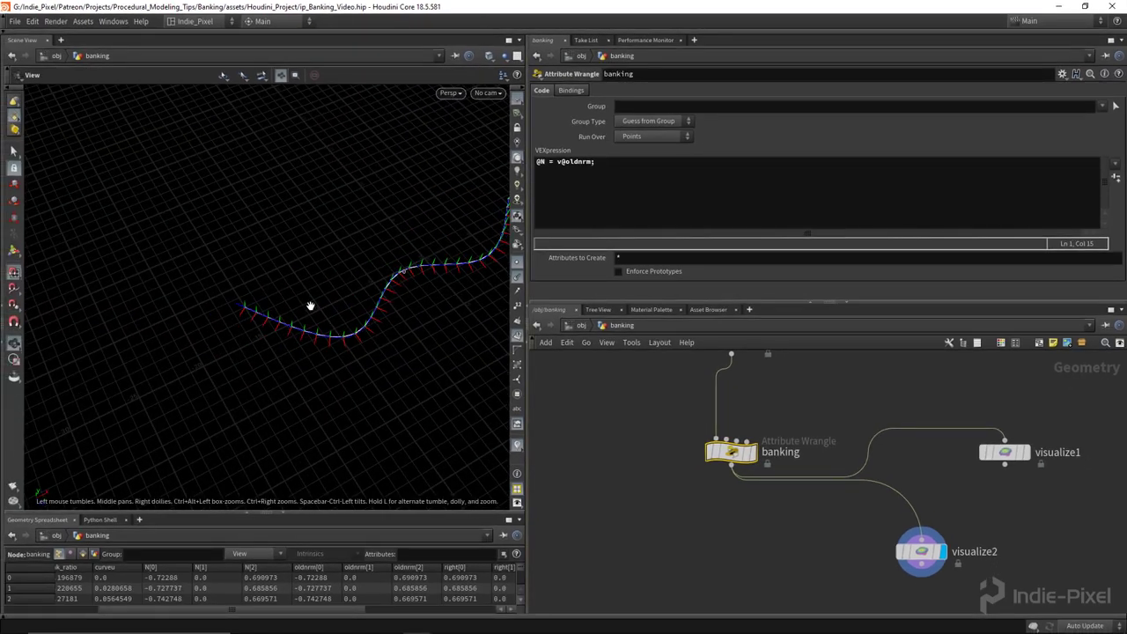
pyautogui.moveTo(310, 306); pyautogui.dragTo(399, 331)
pyautogui.moveTo(302, 314); pyautogui.dragTo(414, 344)
# Step: Add the line matrix3 rot = ident(); below the @N assignment in the banking wrangle
pyautogui.click(657, 161)
pyautogui.press('Return')
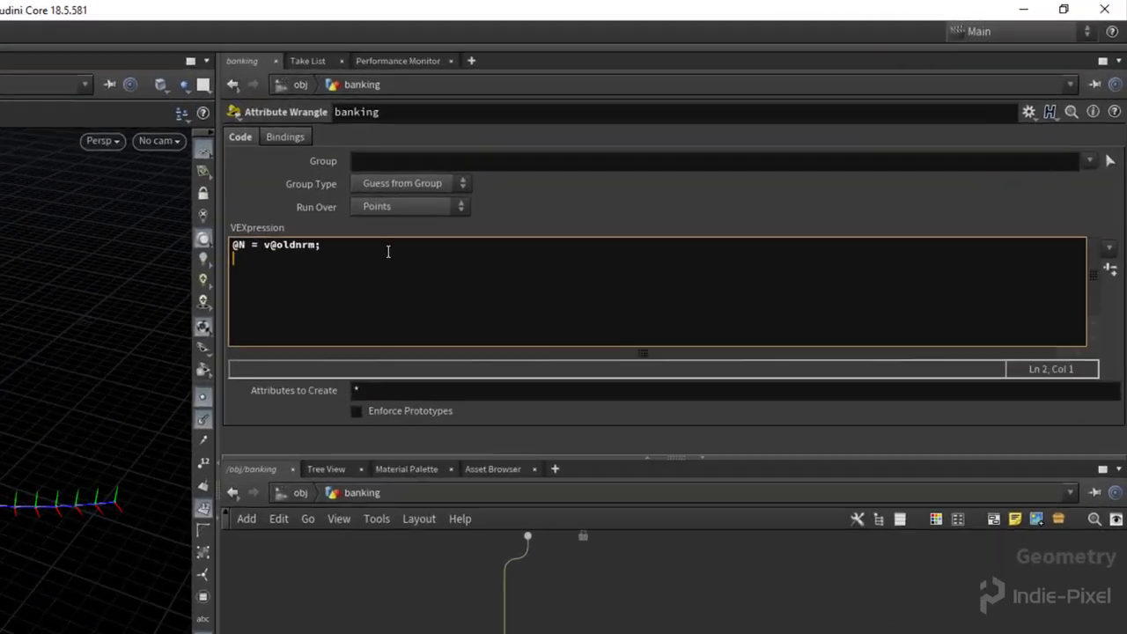
pyautogui.write('matrix3 ')
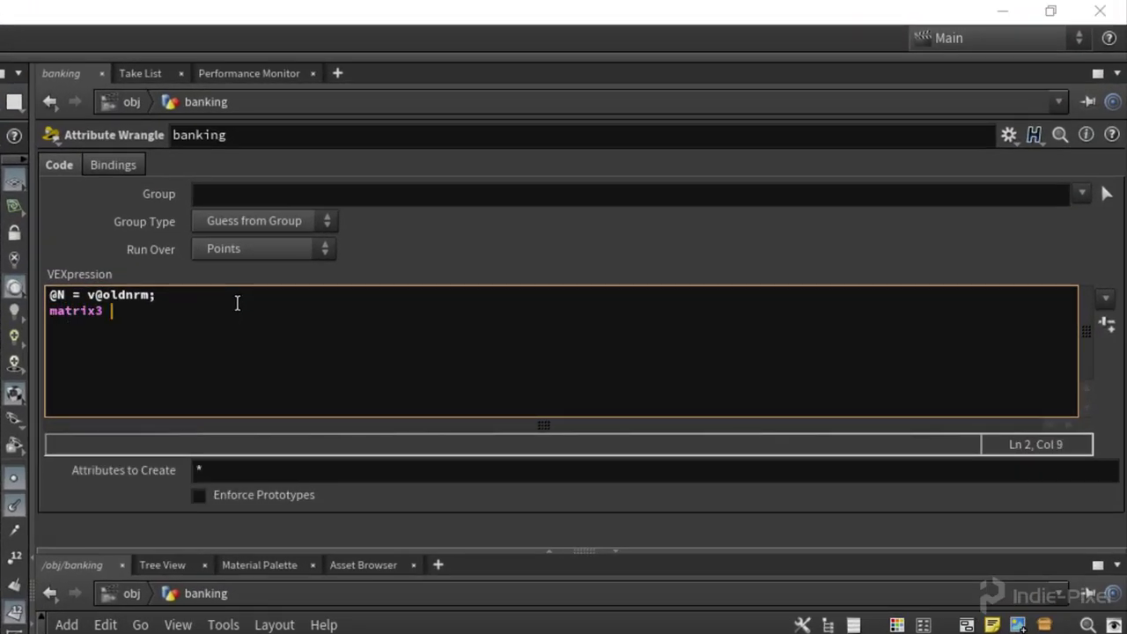
pyautogui.write('rot = id')
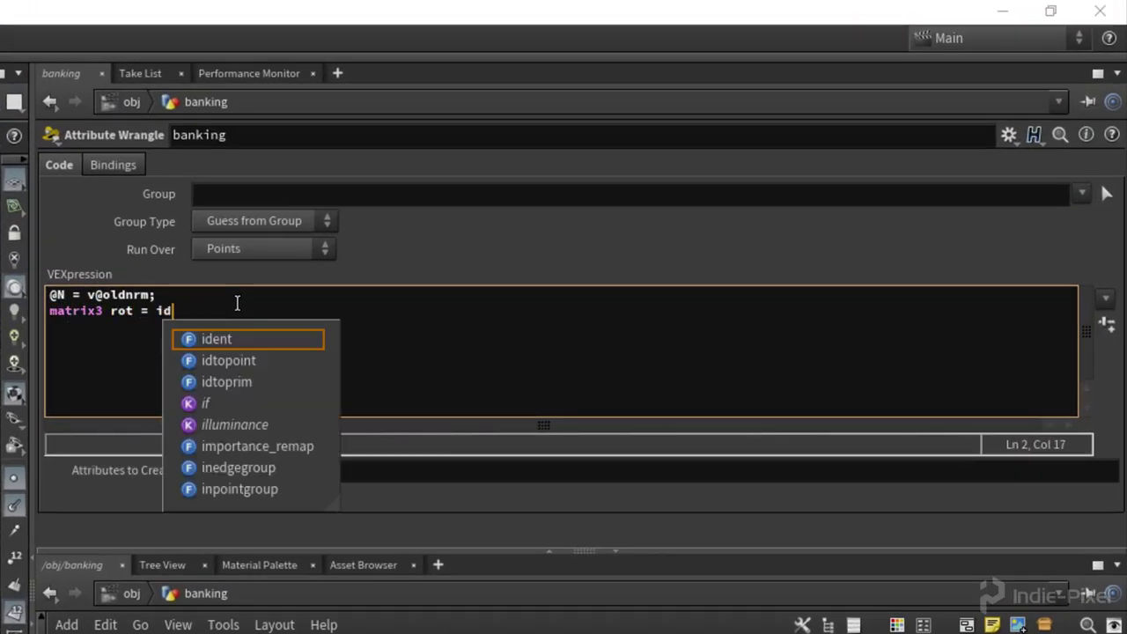
pyautogui.write('ent()')
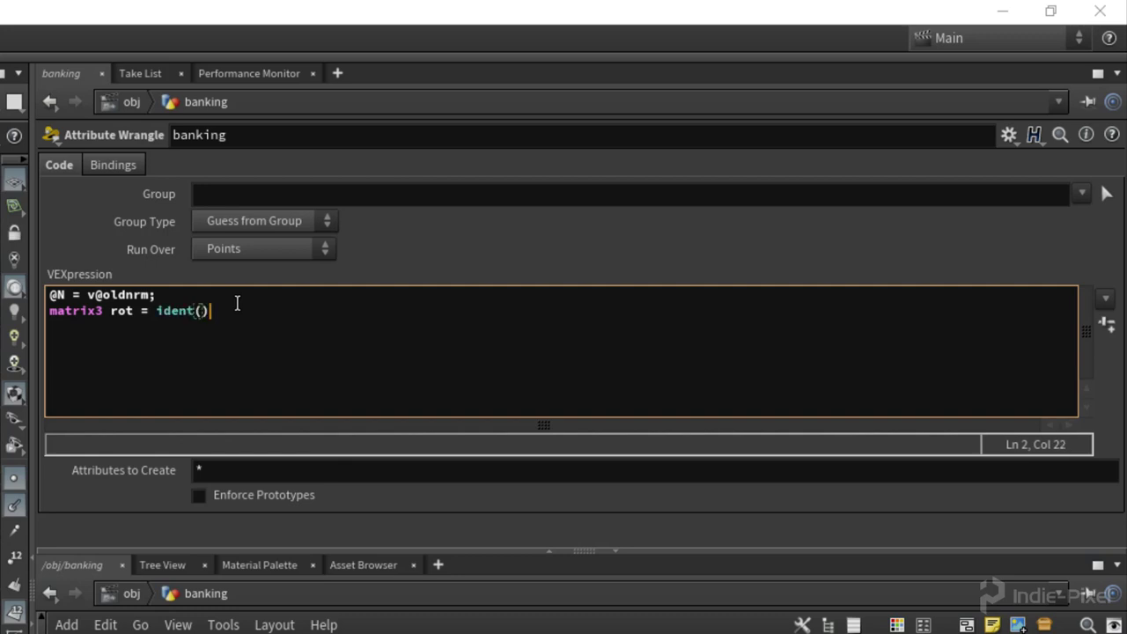
pyautogui.write(';')
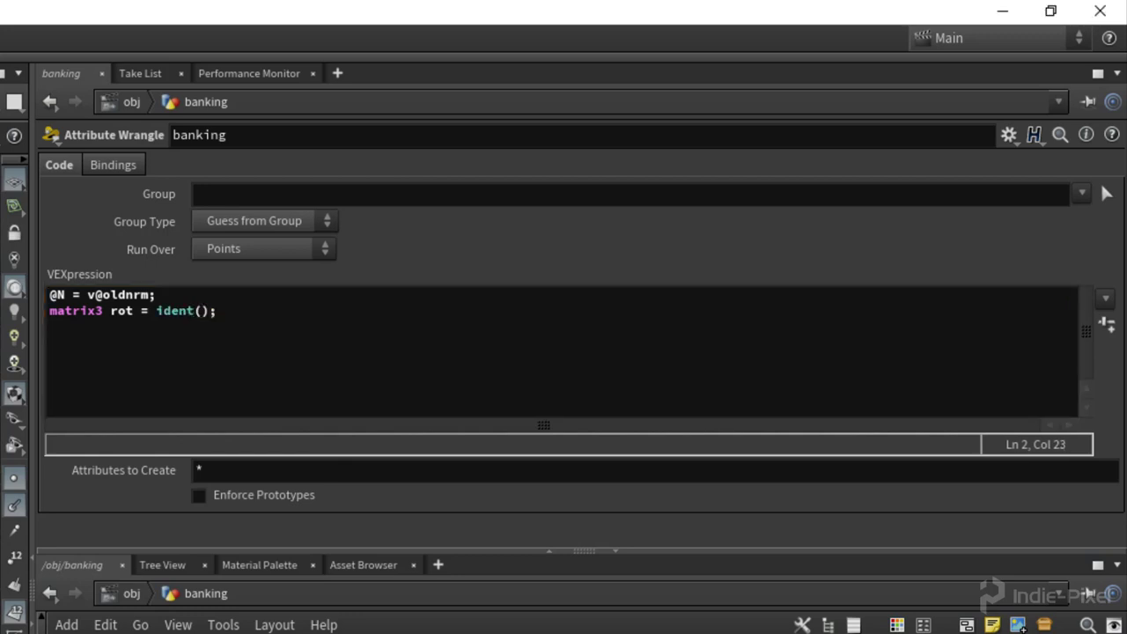
# Step: Add the line rotate(rot, f@bankratio, @N); below the matrix declaration in the banking wrangle
pyautogui.press('Return')
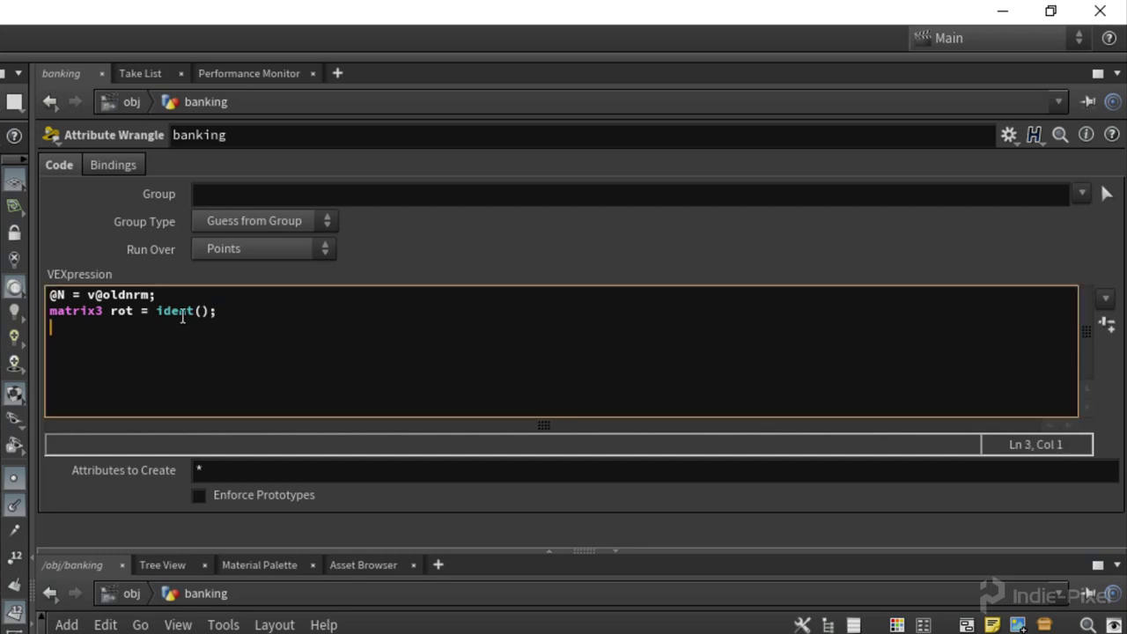
pyautogui.write('rotat')
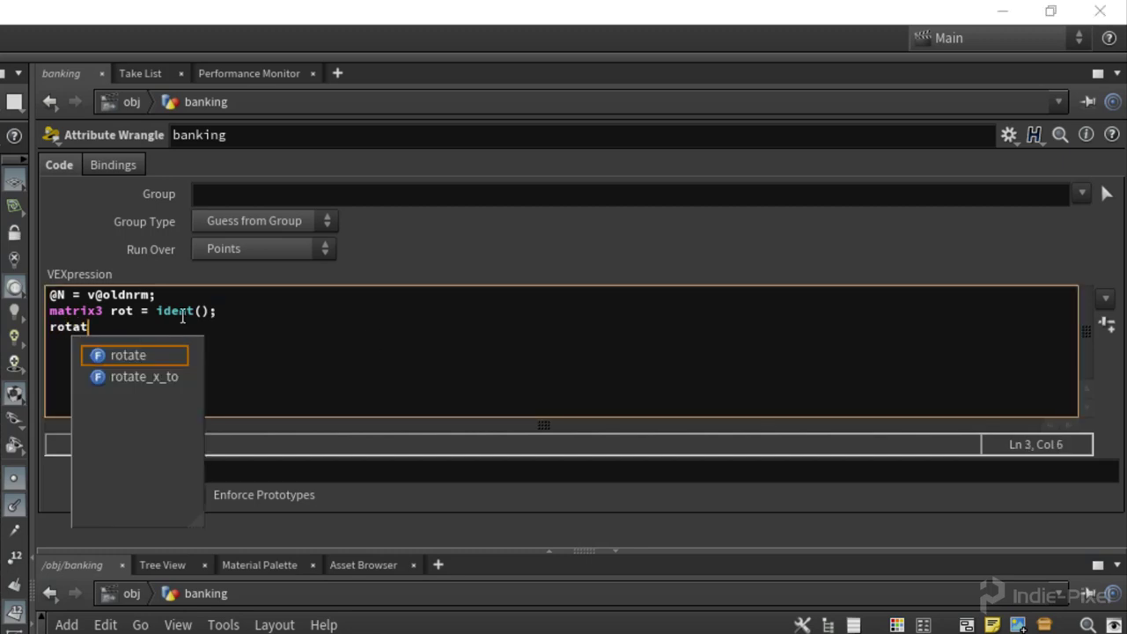
pyautogui.write('e(r')
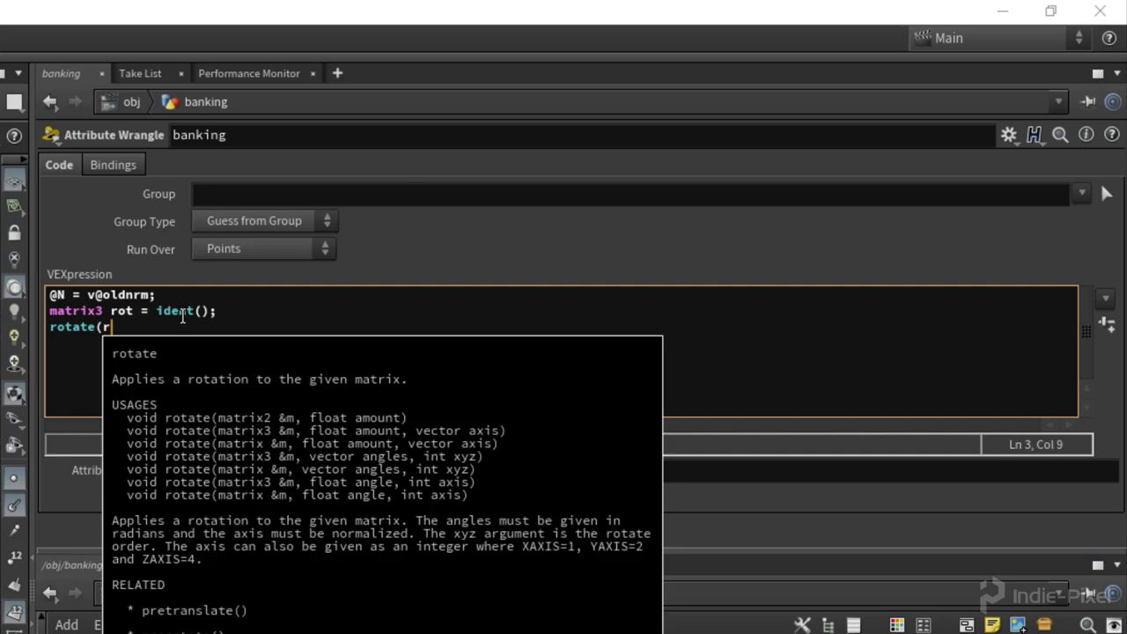
pyautogui.write('ot, ')
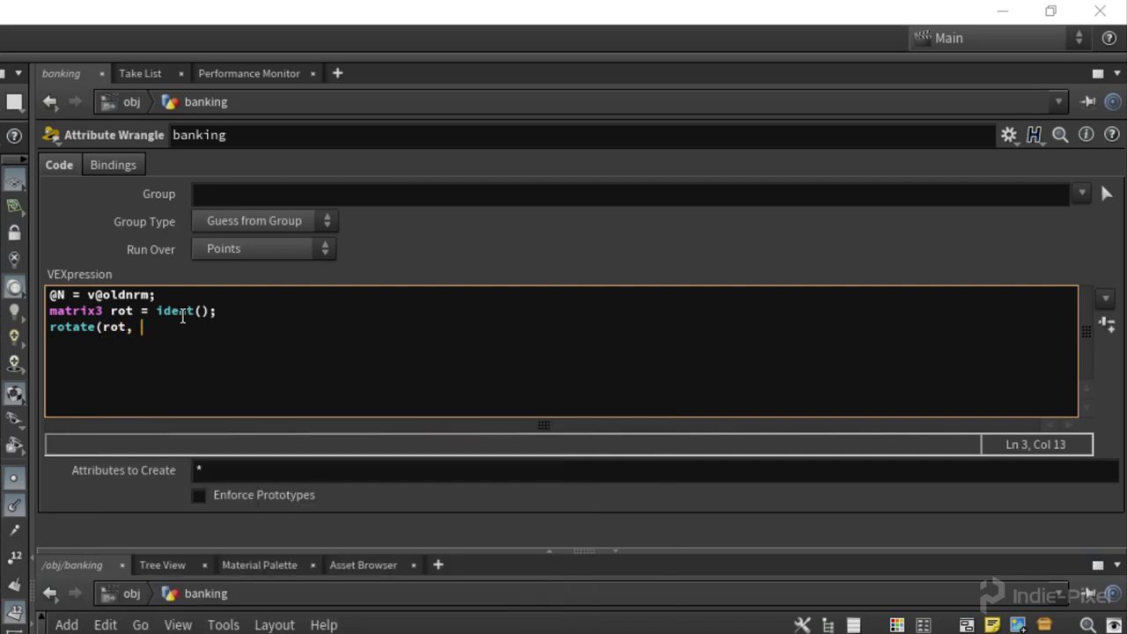
pyautogui.write('f@bankr')
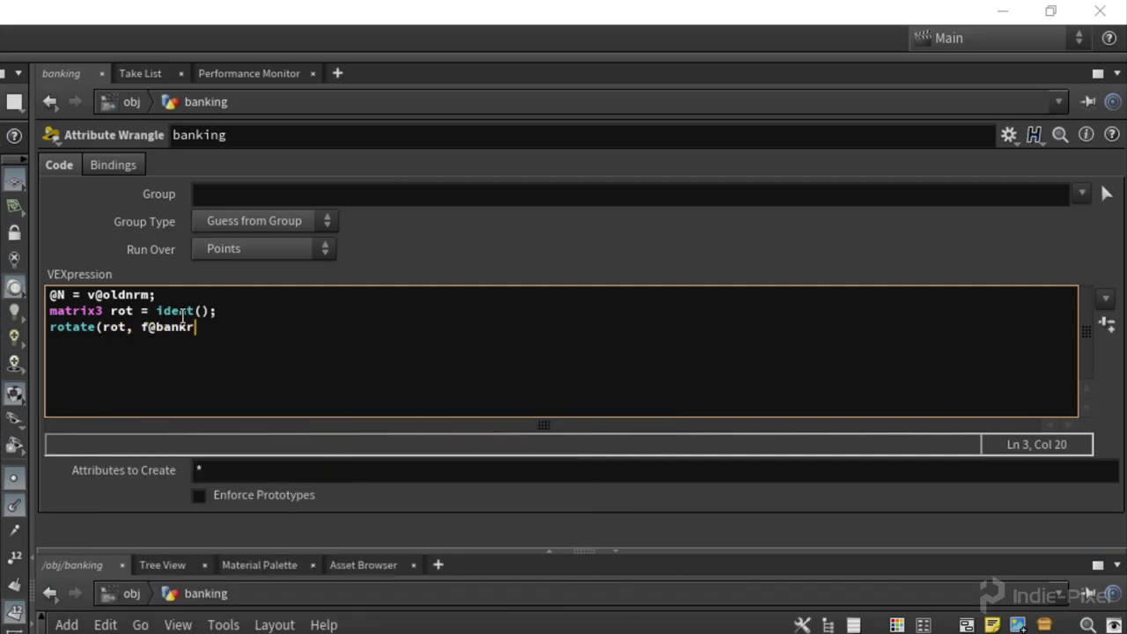
pyautogui.write('atio, @N')
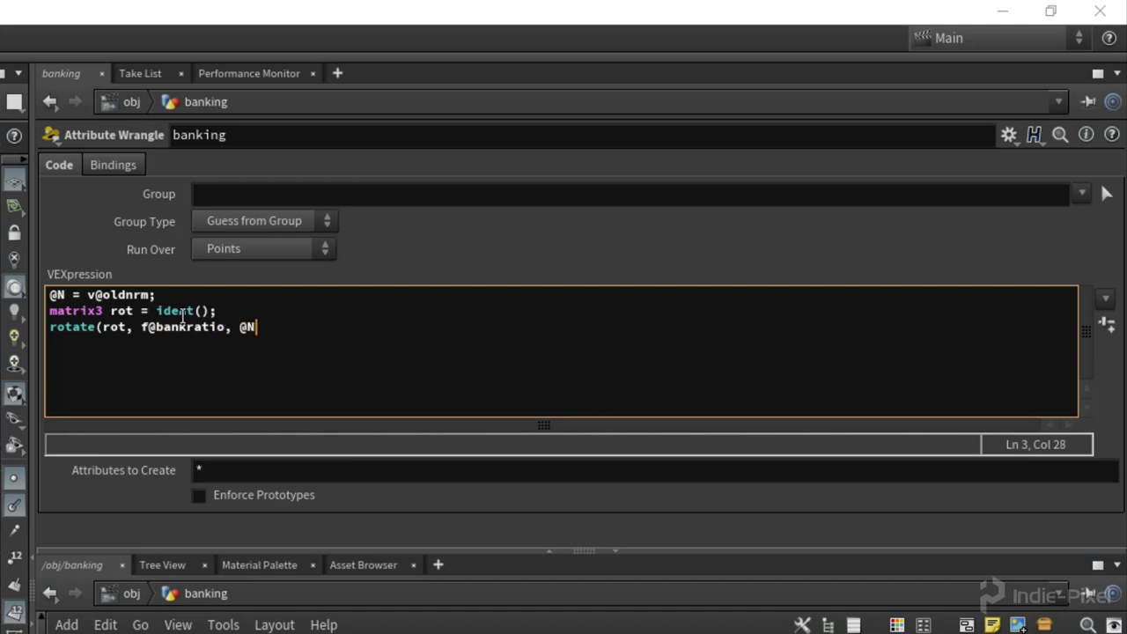
pyautogui.write(');')
# Step: Look up the help page of the VEX rotate function, read its matrix, amount and axis arguments, and close it
pyautogui.click(69, 326)
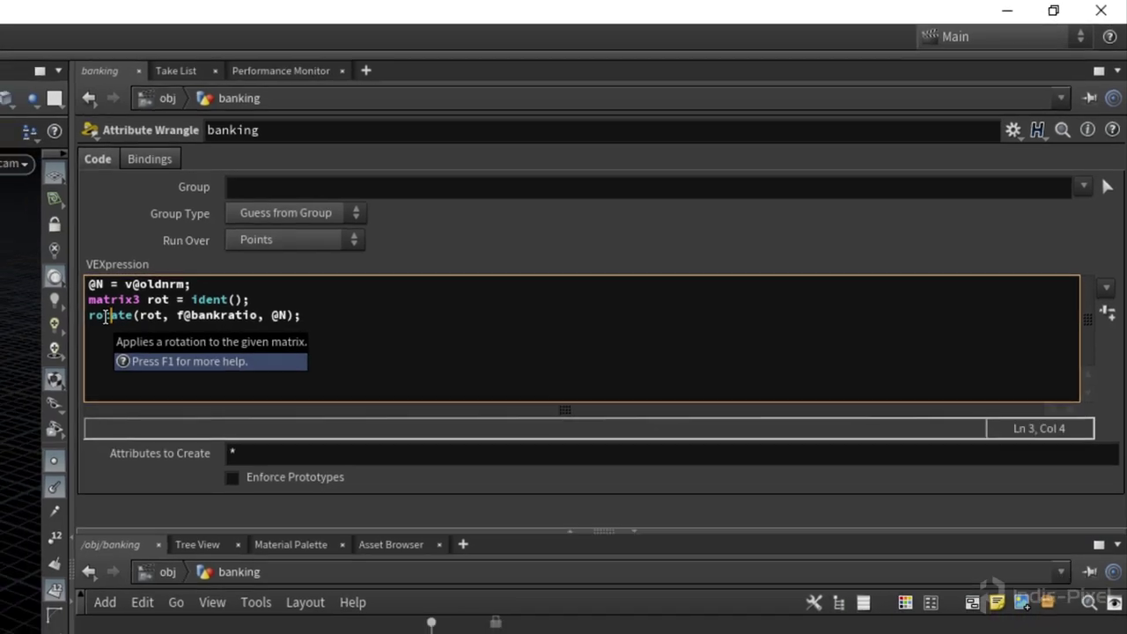
pyautogui.press('F1')
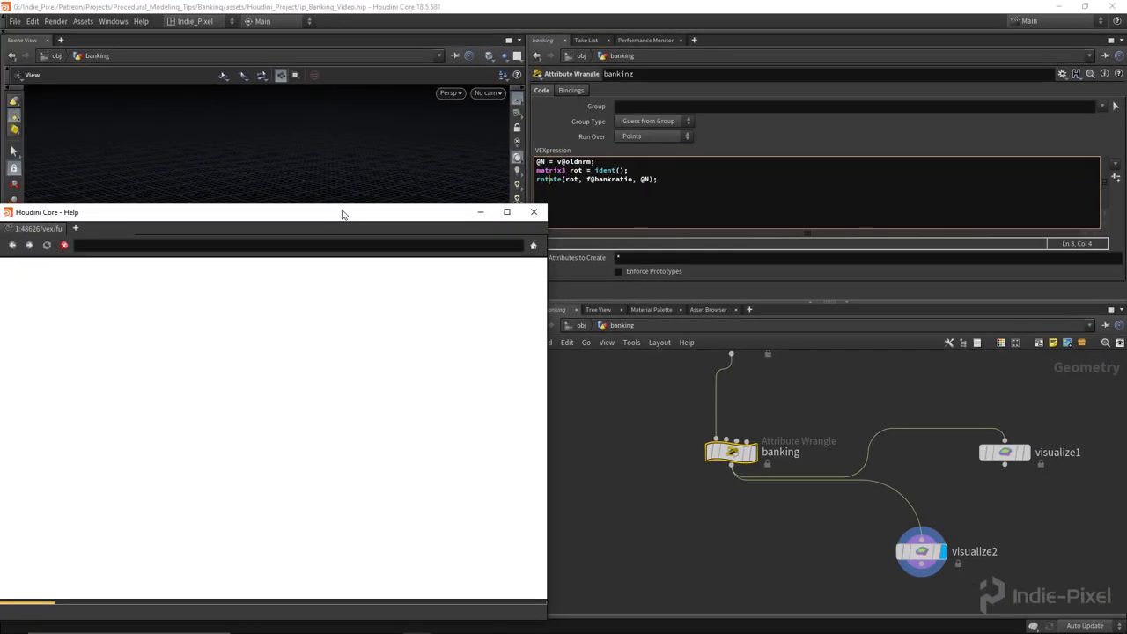
pyautogui.moveTo(343, 214); pyautogui.dragTo(626, 217)
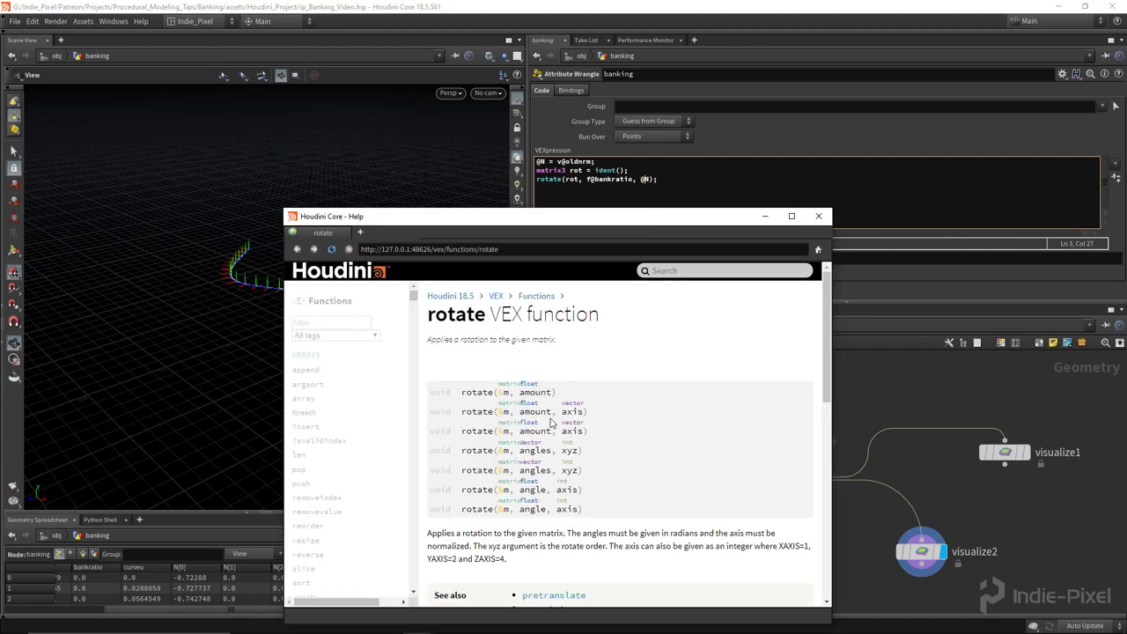
pyautogui.moveTo(593, 419)
pyautogui.mouseDown()
pyautogui.moveTo(426, 414)
pyautogui.moveTo(587, 416)
pyautogui.moveTo(588, 402)
pyautogui.moveTo(586, 414)
pyautogui.mouseUp()
pyautogui.click(534, 424)
pyautogui.click(818, 216)
# Step: Add the lines v@right *= rot; and v@up *= rot; below the rotate call, separated by a blank line
pyautogui.moveTo(375, 321); pyautogui.dragTo(307, 336)
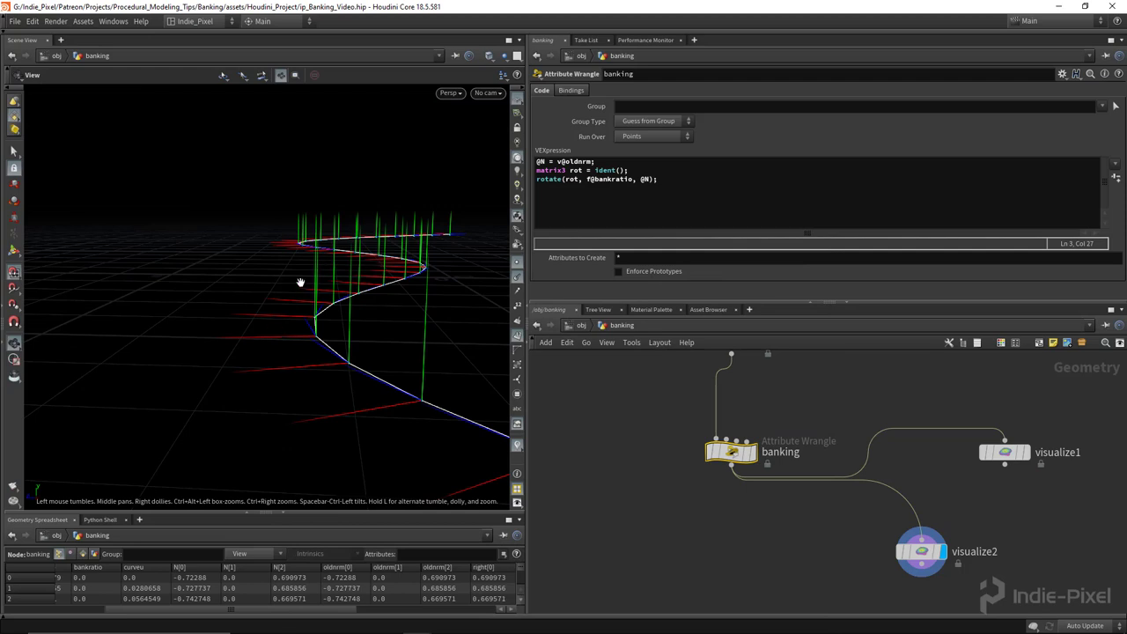
pyautogui.click(704, 180)
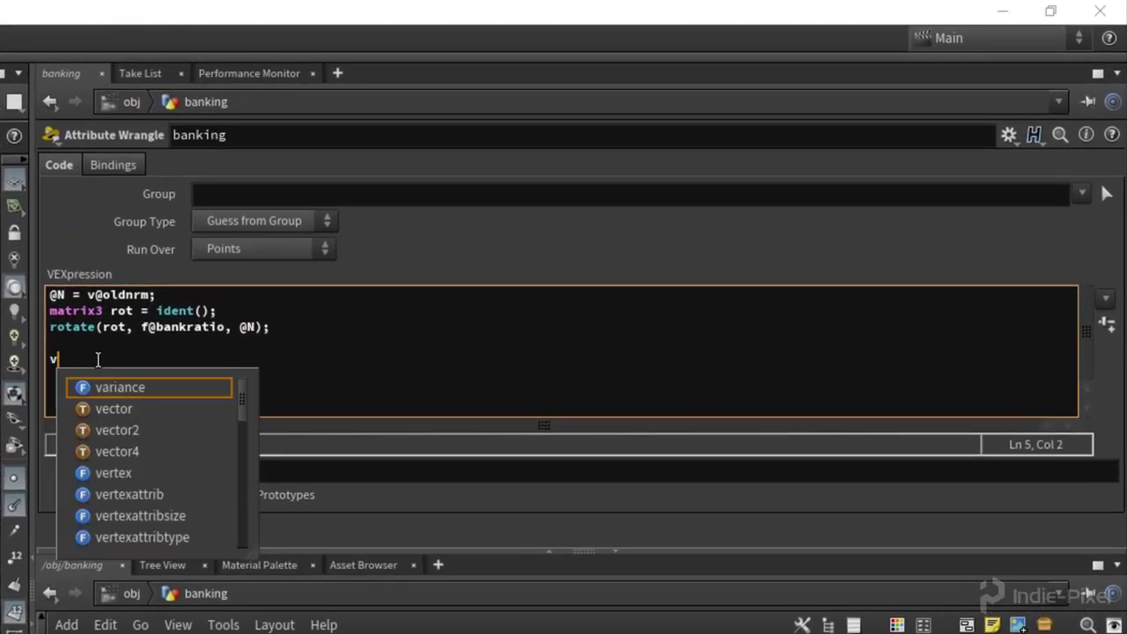
pyautogui.write('@right *= rot')
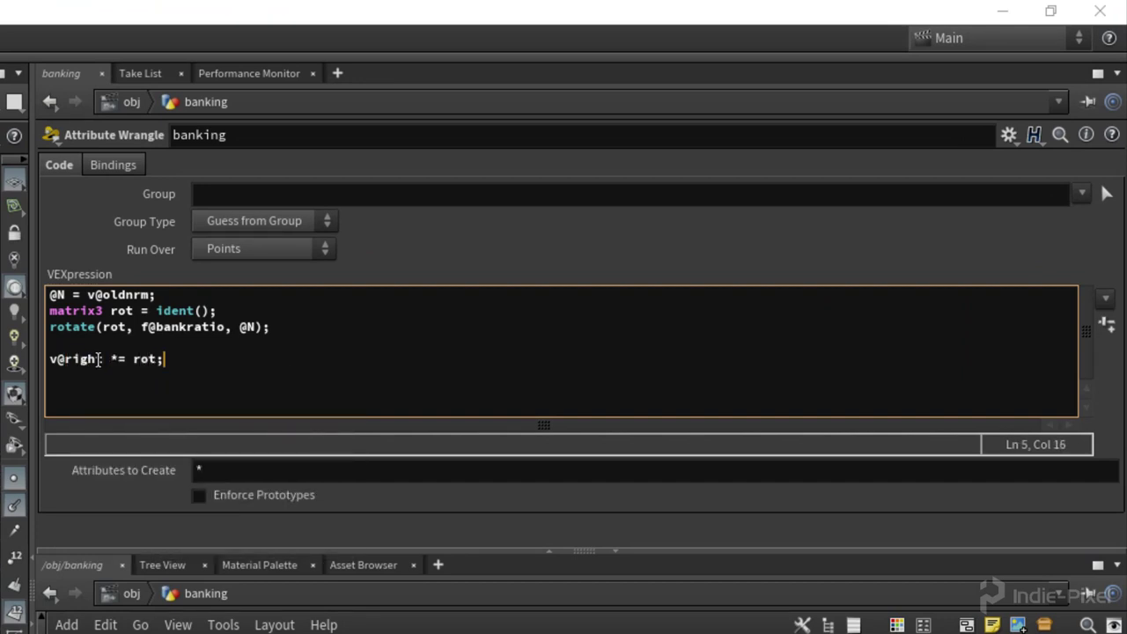
pyautogui.write(';')
pyautogui.press('Return')
pyautogui.write('v@up')
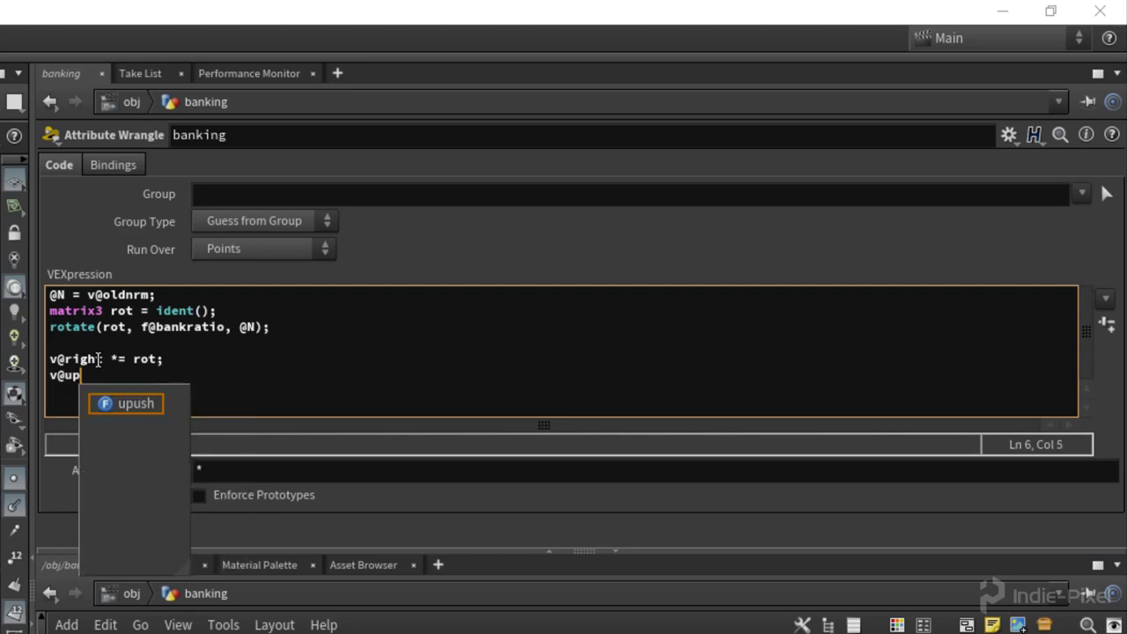
pyautogui.write(' =')
pyautogui.press('BackSpace')
pyautogui.press('BackSpace')
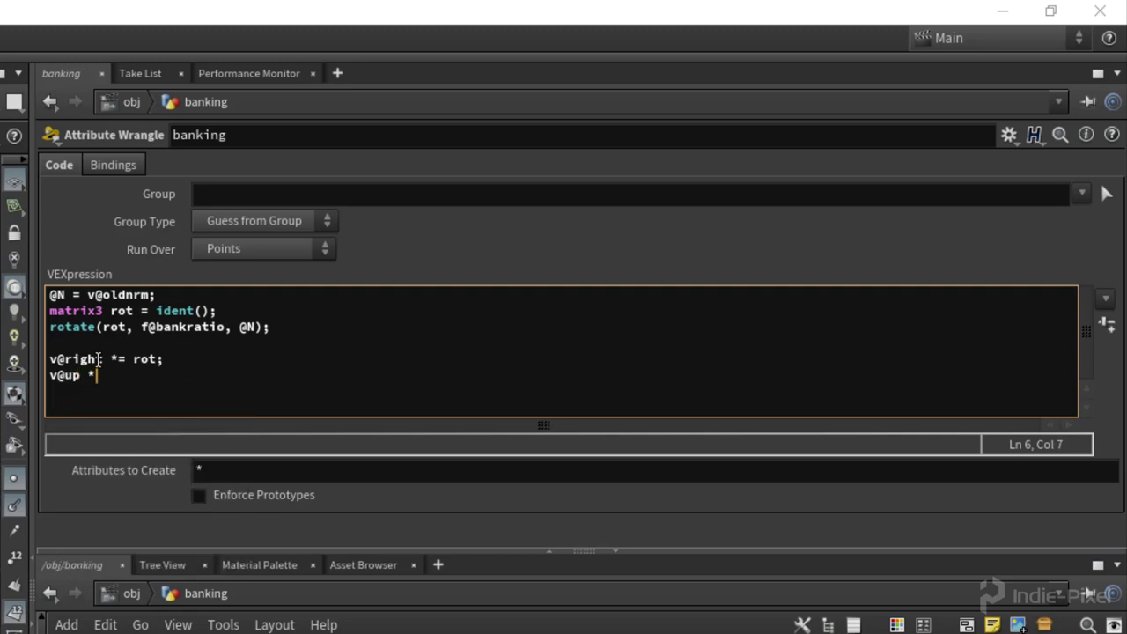
pyautogui.write('*= rot;')
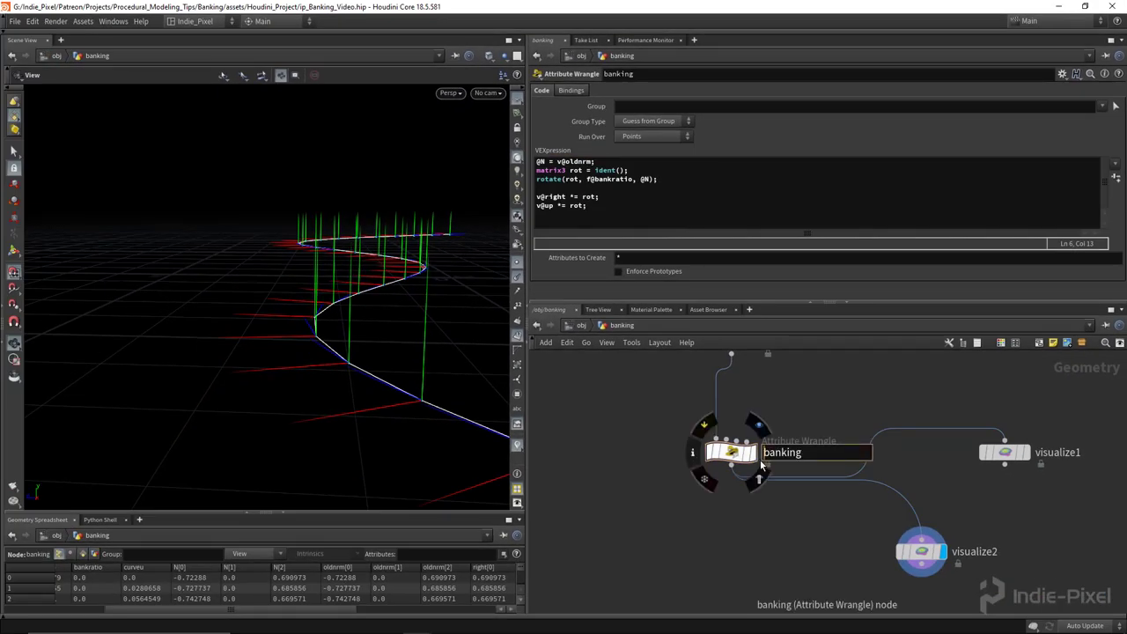
# Step: Correct the attribute in the rotate call to f@bank_ratio and display visualize2 to check the rotated vectors
pyautogui.click(755, 456)
pyautogui.moveTo(351, 246); pyautogui.dragTo(423, 211)
pyautogui.click(614, 179)
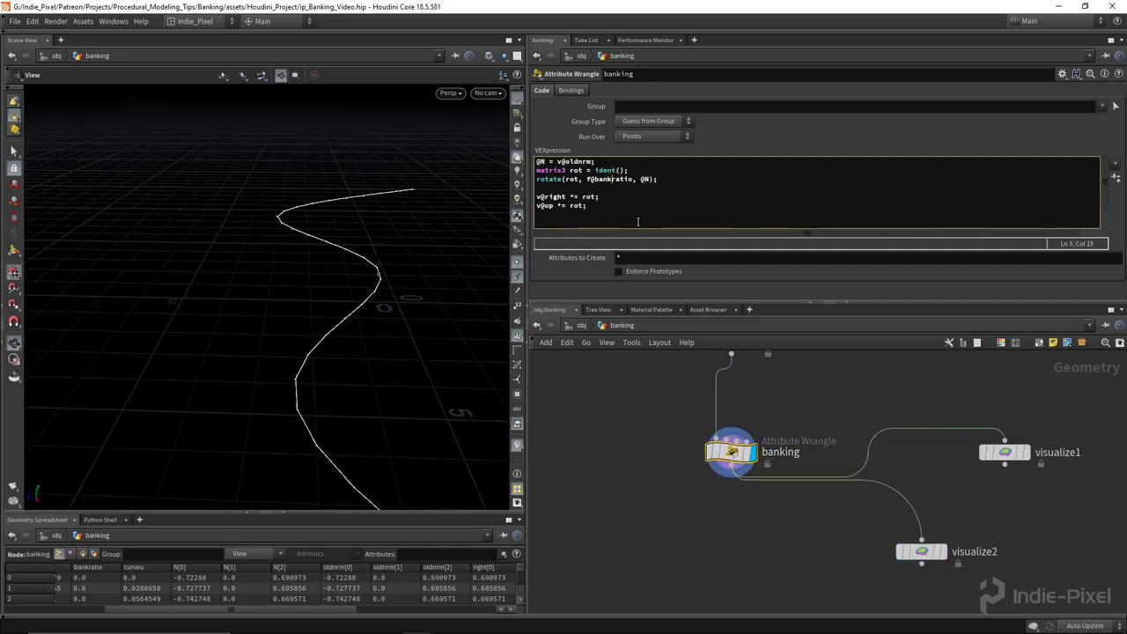
pyautogui.write('_')
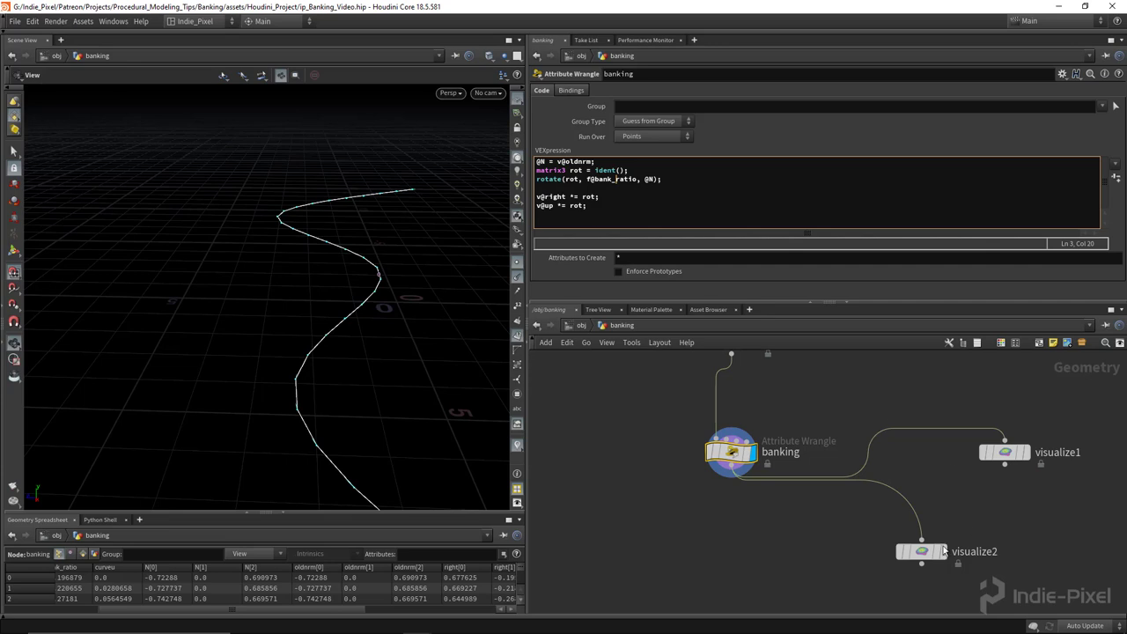
pyautogui.click(942, 551)
pyautogui.moveTo(403, 373); pyautogui.dragTo(264, 365)
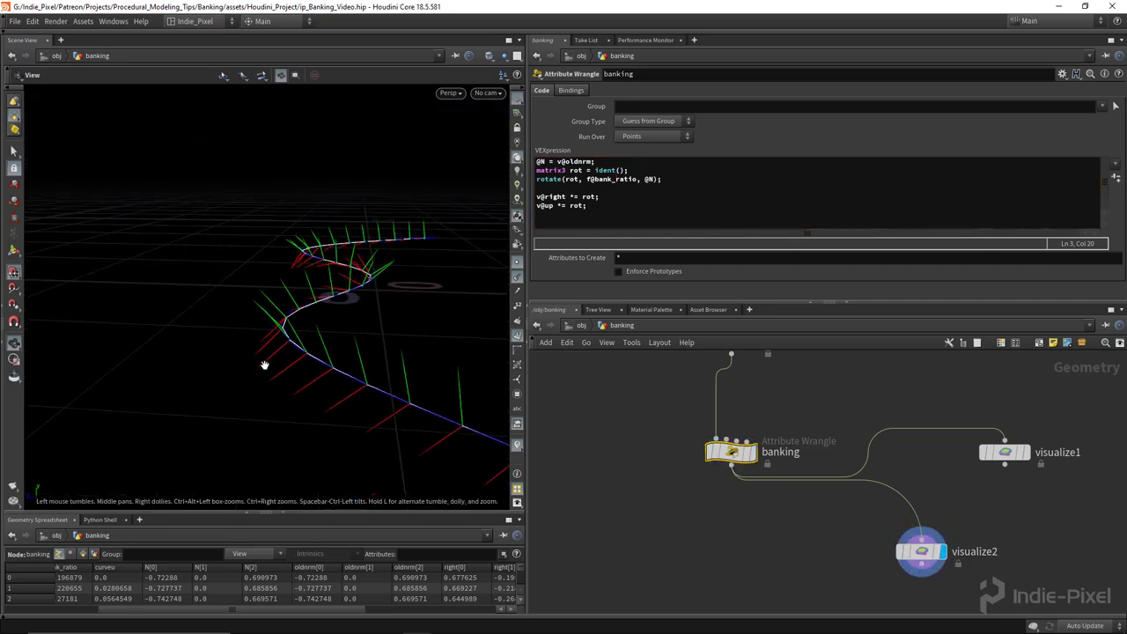
# Step: Change the rotation amount in the rotate call to -f@bank_ratio * chf("amount")
pyautogui.click(587, 179)
pyautogui.write('-')
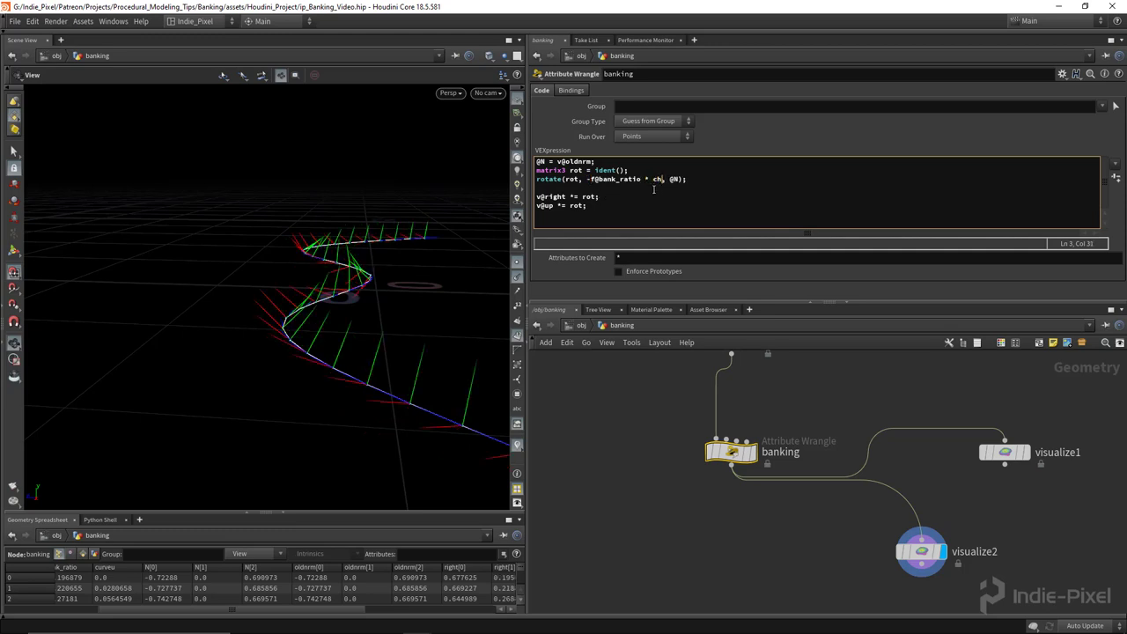
pyautogui.write('f()')
pyautogui.write('""amount')
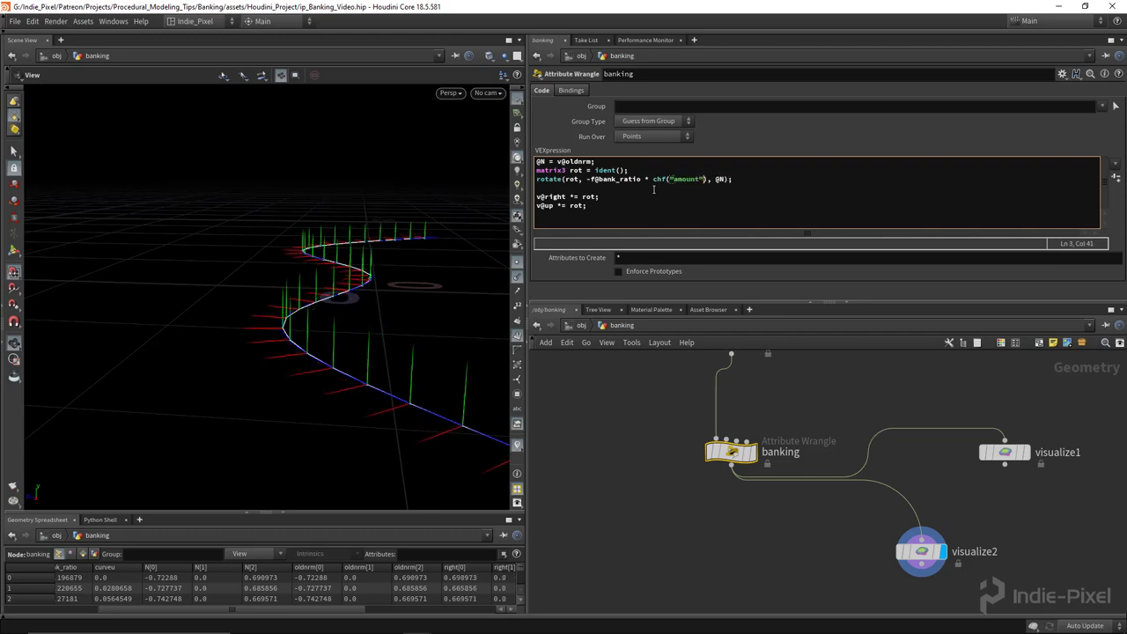
# Step: Create the wrangle's Amount parameter from the code's channel reference and set it to about 0.062
pyautogui.click(1114, 181)
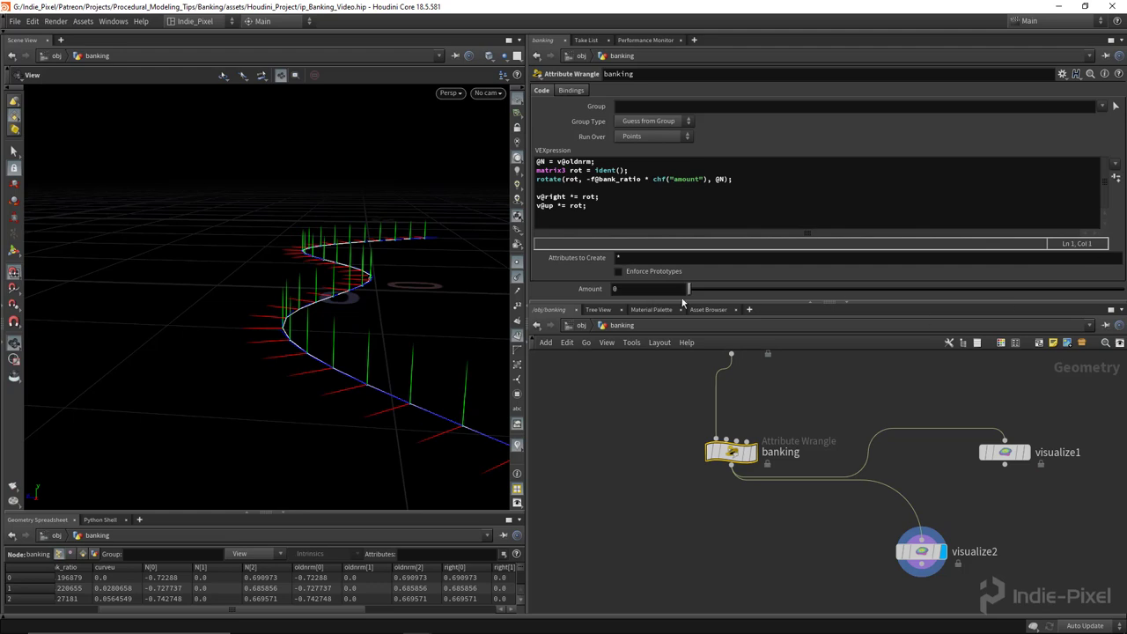
pyautogui.moveTo(714, 291)
pyautogui.mouseDown()
pyautogui.moveTo(1114, 291)
pyautogui.moveTo(726, 295)
pyautogui.mouseUp()
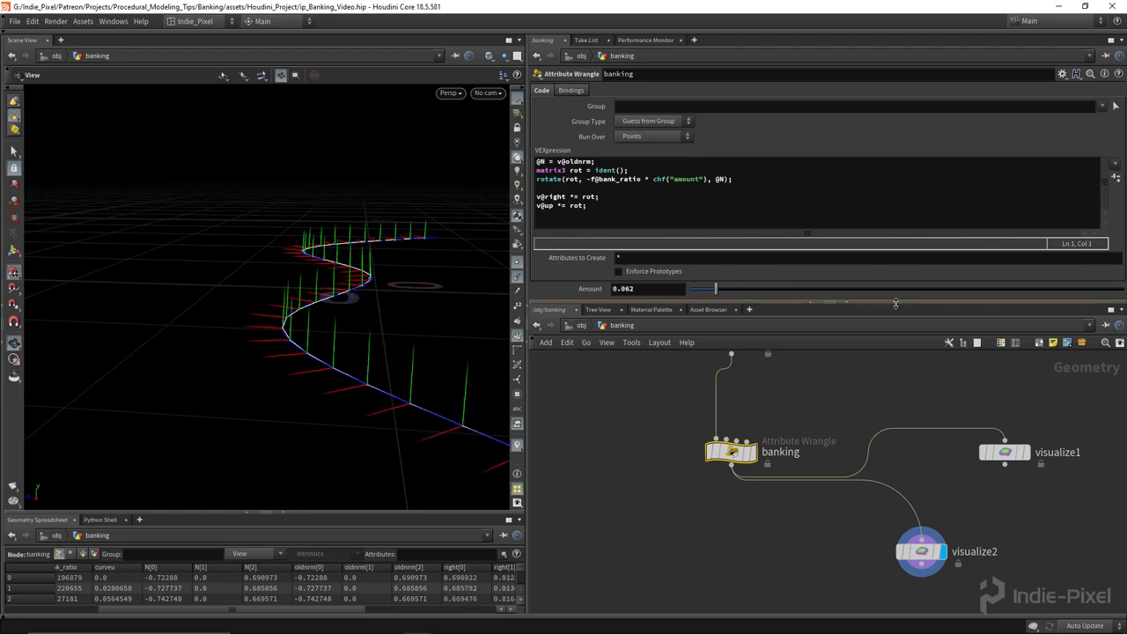
# Step: Add a Sweep node below the banking wrangle, connect banking to its first input and display it
pyautogui.moveTo(889, 302); pyautogui.dragTo(890, 187)
pyautogui.press('Tab')
pyautogui.write('sweep')
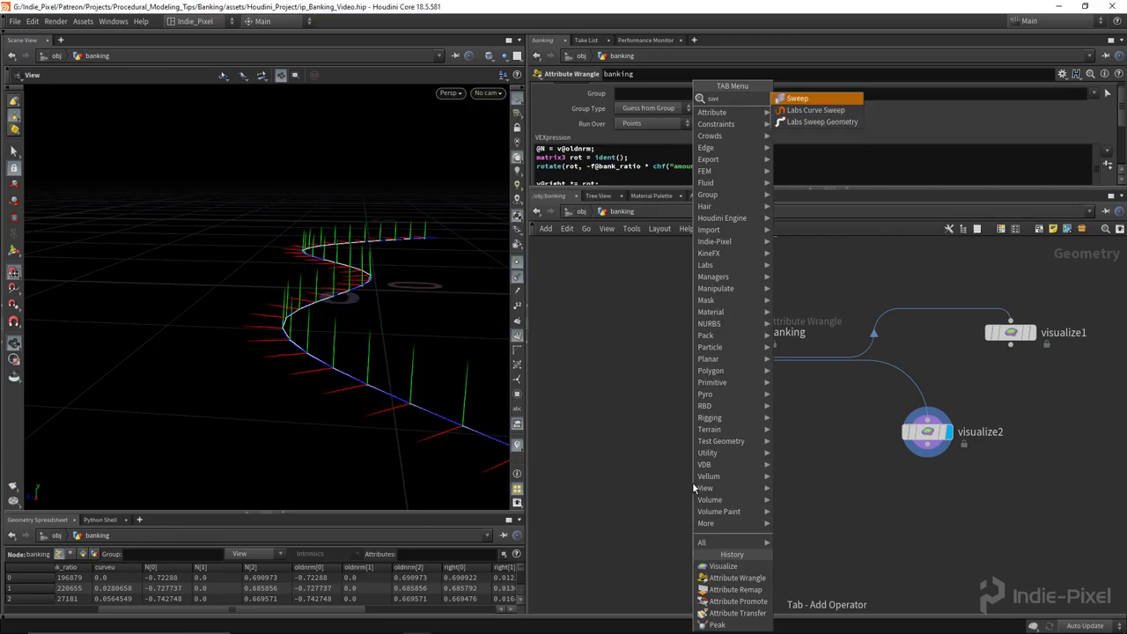
pyautogui.press('Return')
pyautogui.click(693, 493)
pyautogui.moveTo(737, 354); pyautogui.dragTo(713, 490)
pyautogui.click(714, 493)
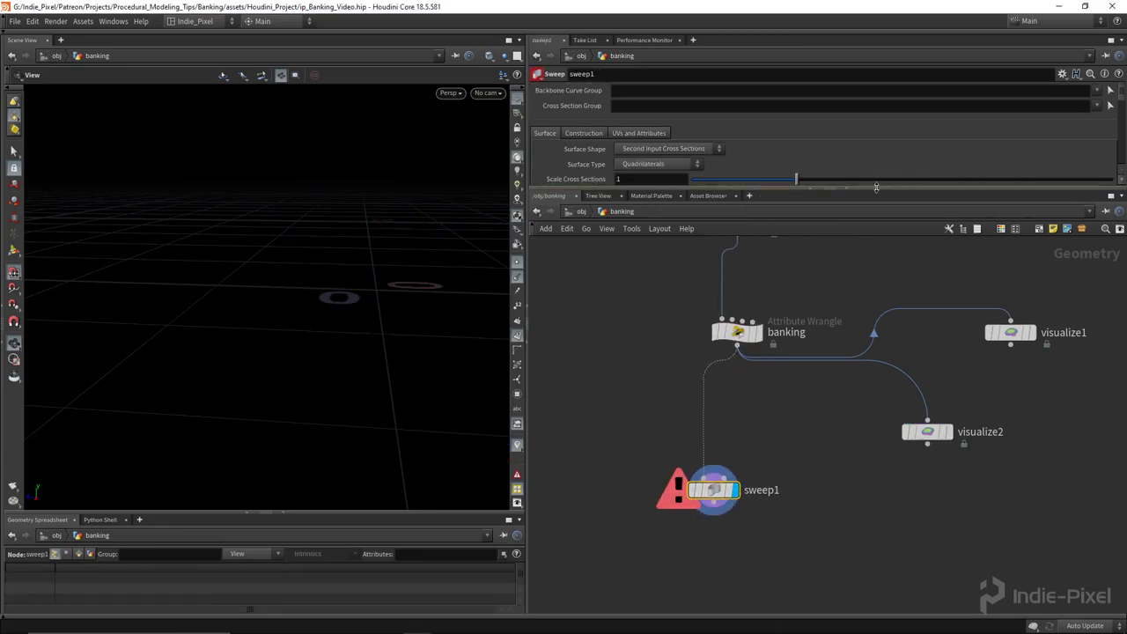
# Step: Set the sweep's surface shape to Ribbon with 1 column and a width of 2.6, and hide the viewport's point and primitive markers
pyautogui.moveTo(876, 186); pyautogui.dragTo(872, 284)
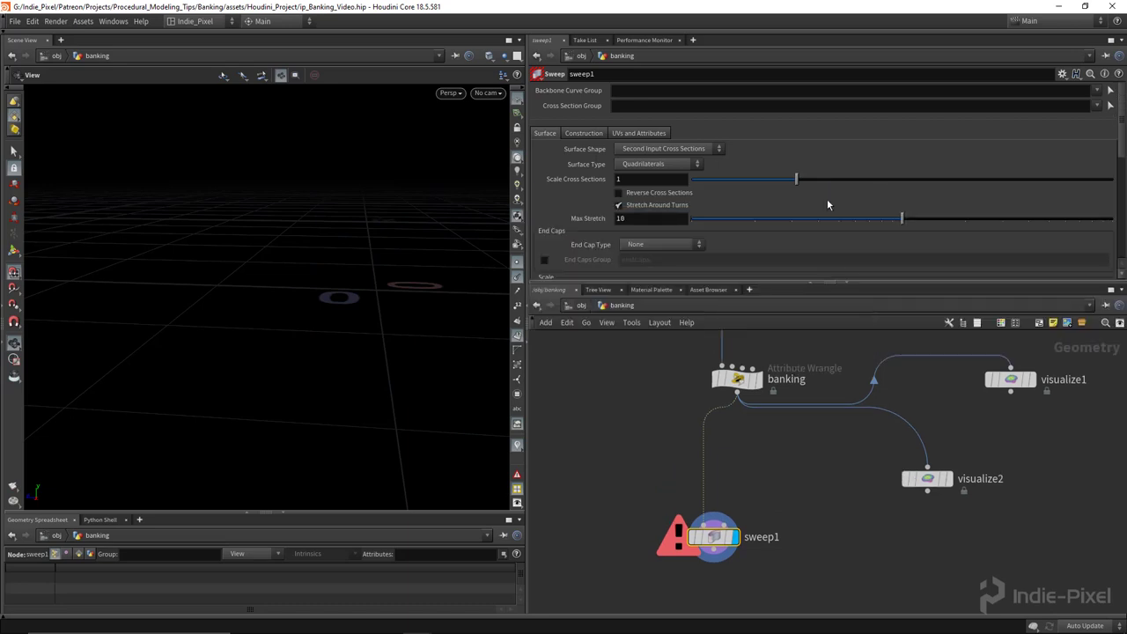
pyautogui.click(664, 149)
pyautogui.click(666, 201)
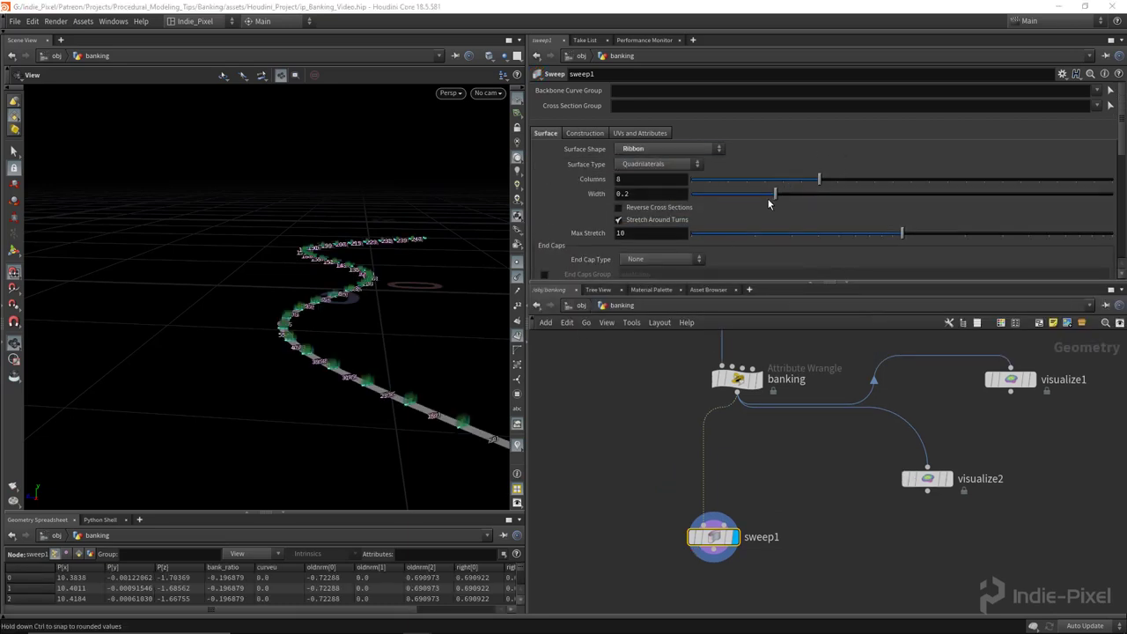
pyautogui.moveTo(775, 193); pyautogui.dragTo(1112, 193)
pyautogui.moveTo(673, 201); pyautogui.dragTo(703, 189, button='middle')
pyautogui.moveTo(808, 184); pyautogui.dragTo(691, 184)
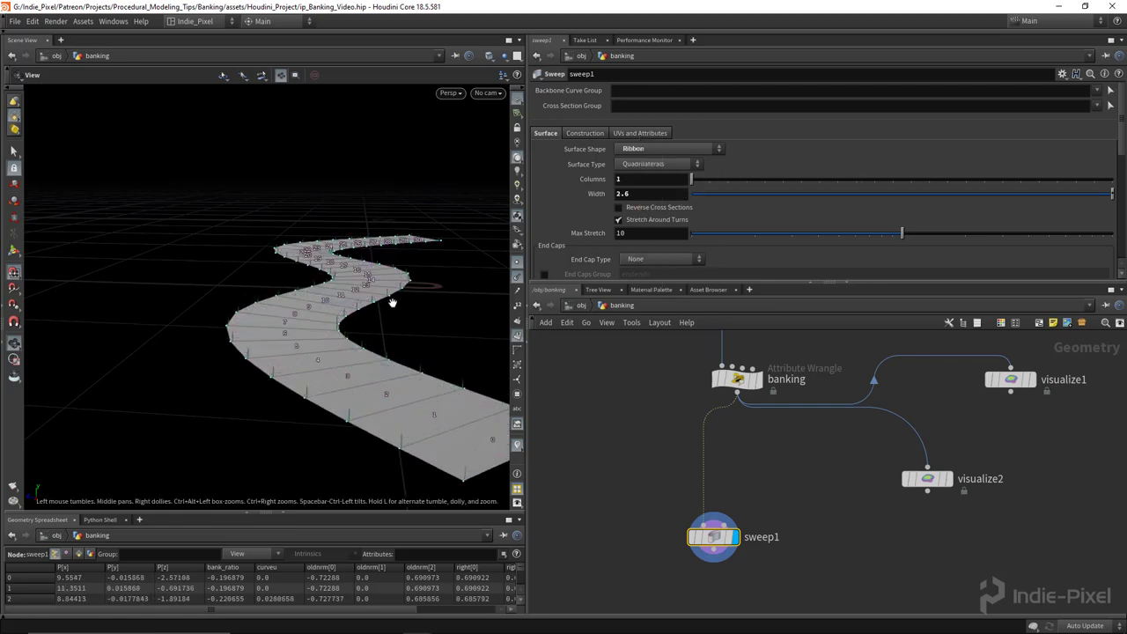
pyautogui.click(518, 336)
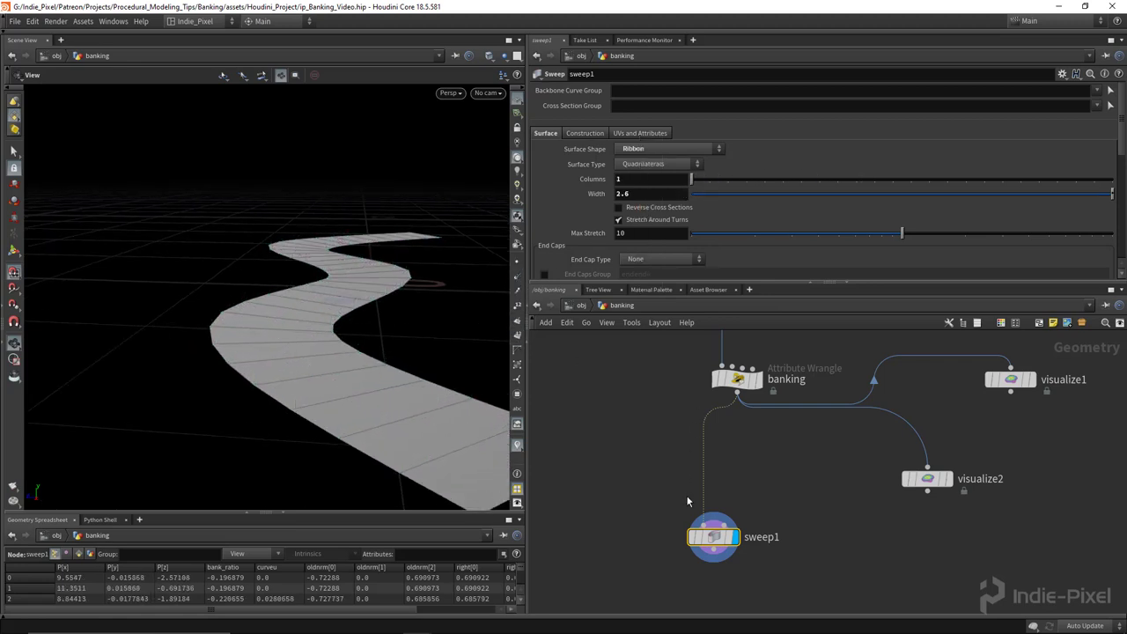
# Step: Raise the banking wrangle's Amount to about 0.133 to test its effect on the swept road
pyautogui.click(738, 378)
pyautogui.moveTo(715, 273); pyautogui.dragTo(751, 276)
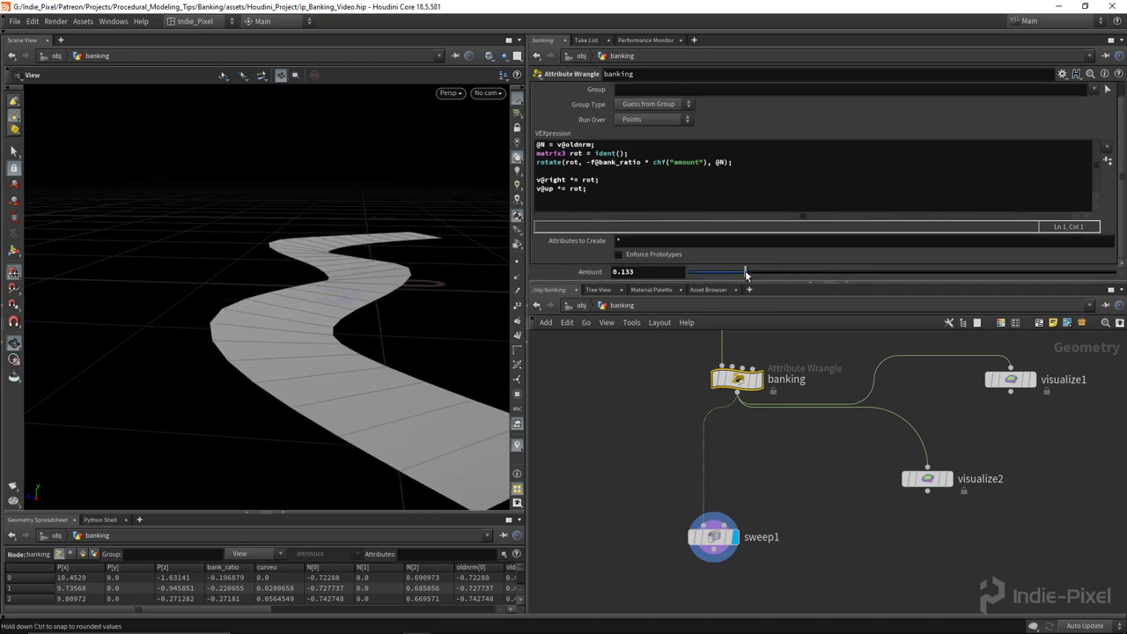
# Step: Add a Copy to Points node beside sweep1 and a Box node above it
pyautogui.moveTo(741, 489); pyautogui.dragTo(761, 466, button='middle')
pyautogui.moveTo(730, 521)
pyautogui.moveTo(629, 473); pyautogui.dragTo(732, 478, button='middle')
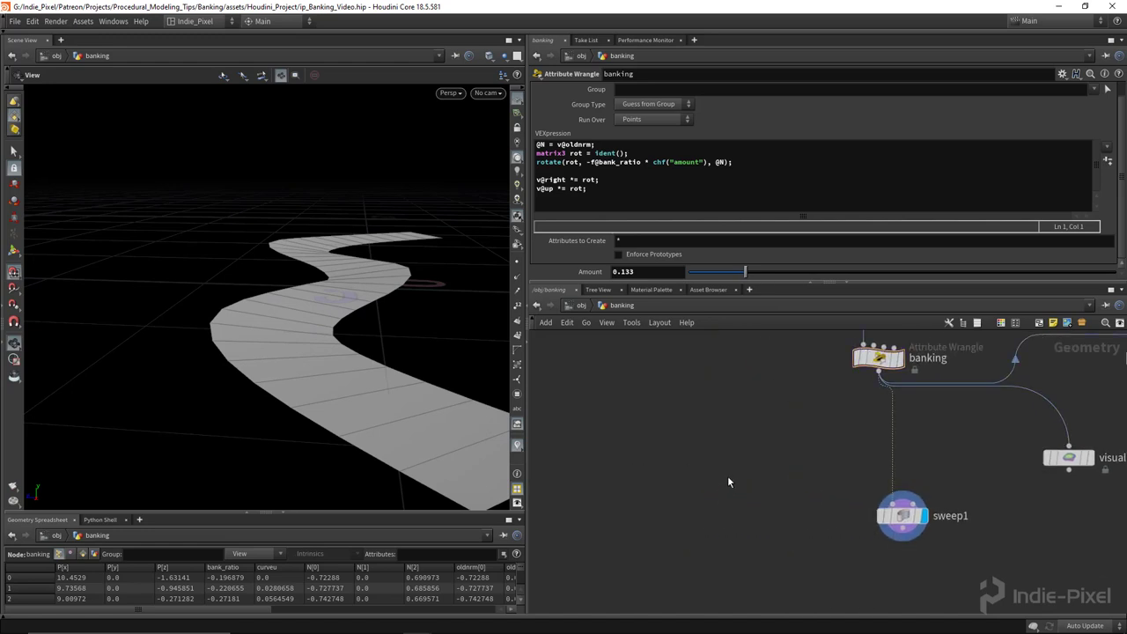
pyautogui.press('Tab')
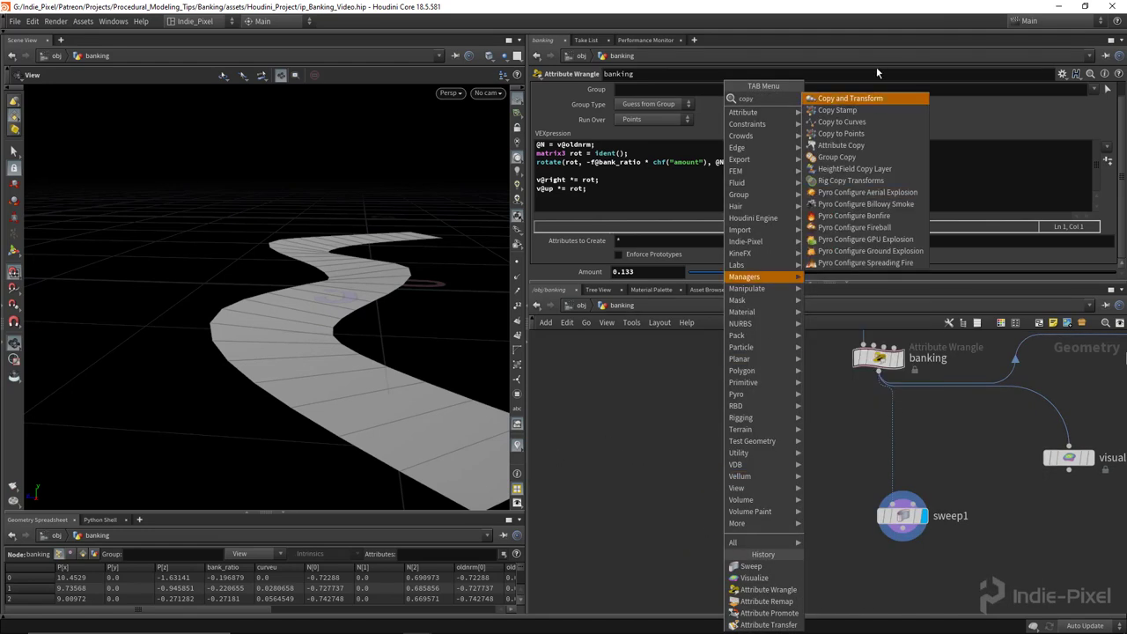
pyautogui.click(858, 125)
pyautogui.click(811, 423)
pyautogui.press('Tab')
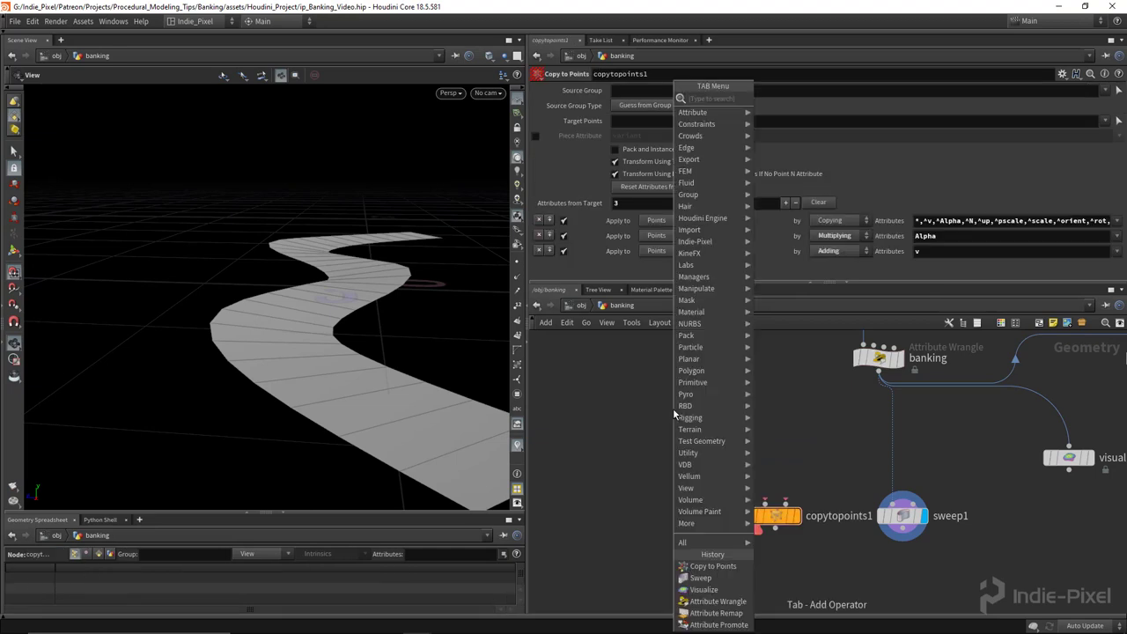
pyautogui.write('box')
pyautogui.press('Return')
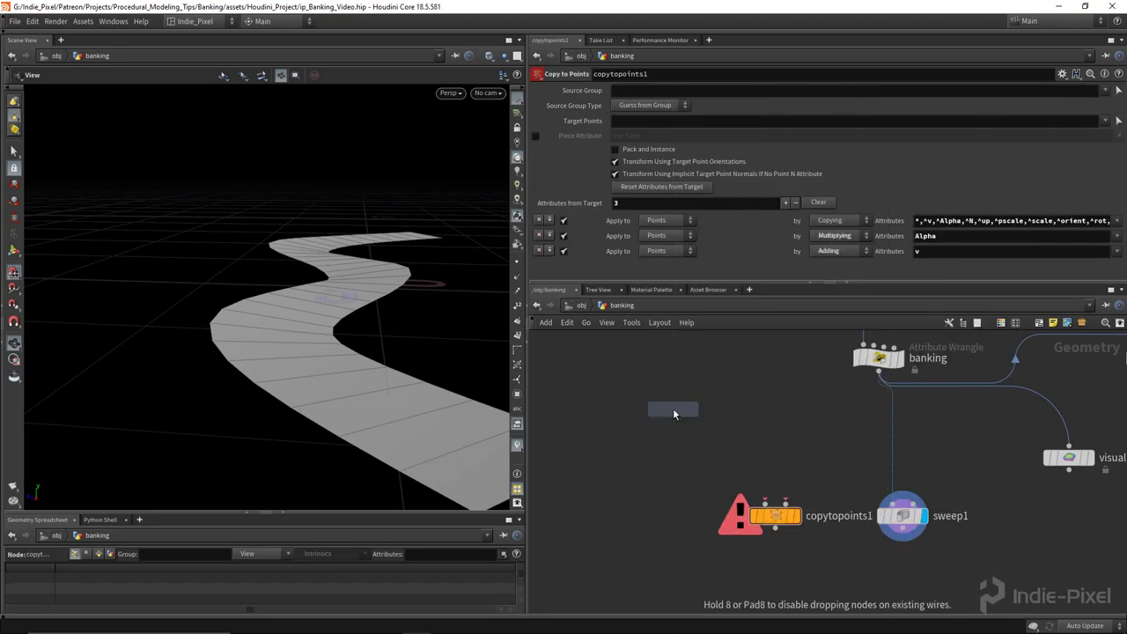
# Step: Connect the box to the first input of Copy to Points and banking to the second, and display the copies
pyautogui.click(701, 447)
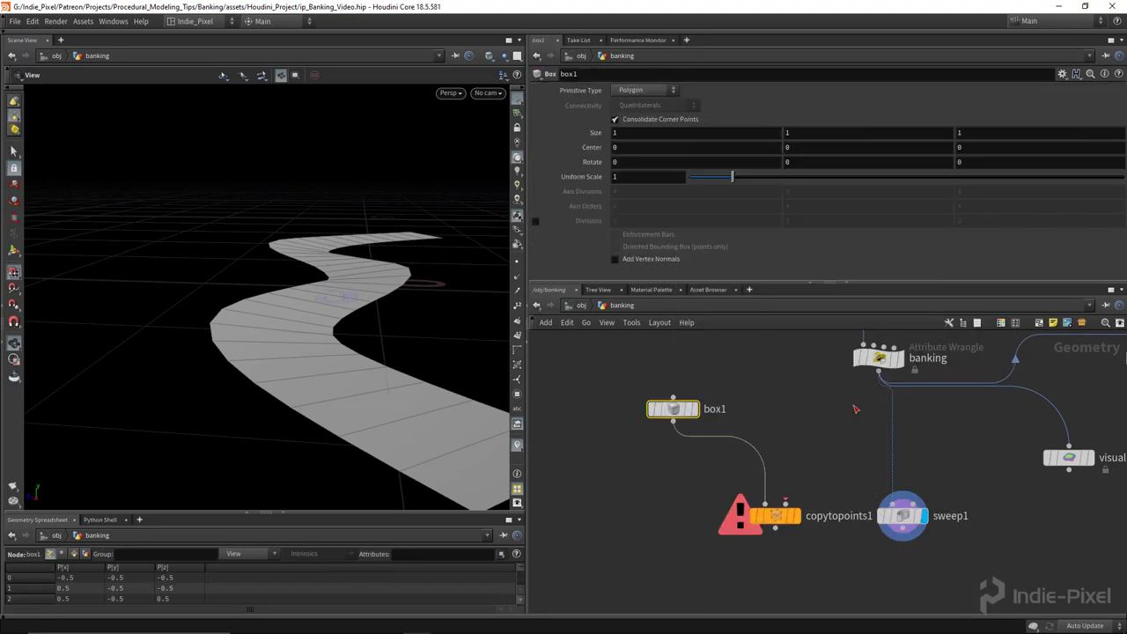
pyautogui.moveTo(879, 374); pyautogui.dragTo(787, 505)
pyautogui.click(796, 516)
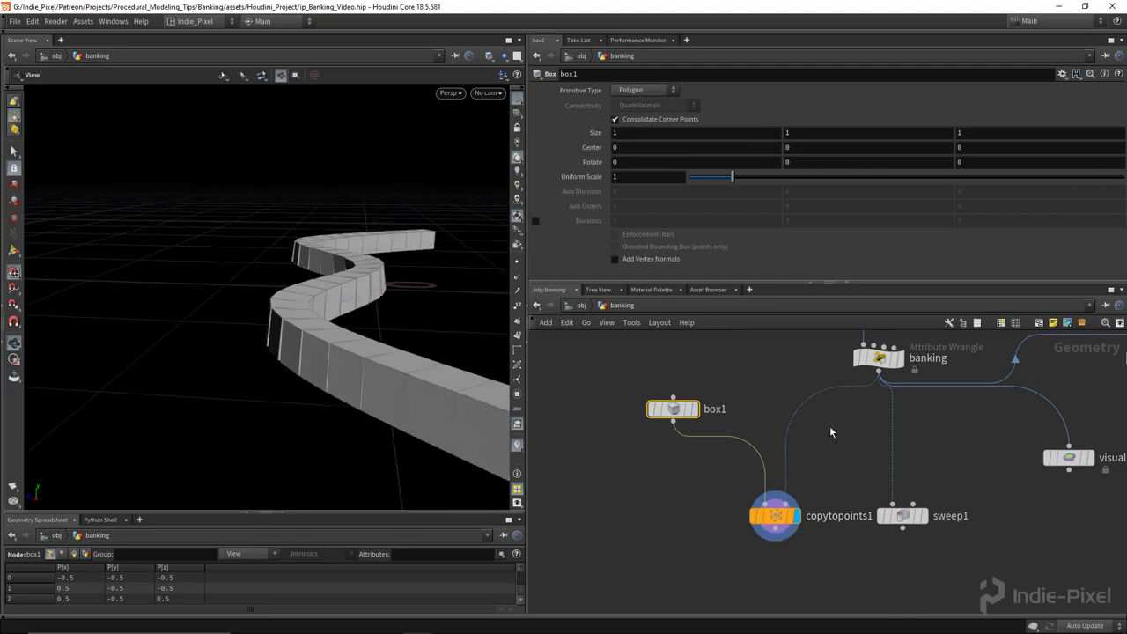
# Step: Set the banking wrangle's Amount to about 0.358 and inspect the tilt of the copied boxes along the curve
pyautogui.click(879, 356)
pyautogui.moveTo(762, 271); pyautogui.dragTo(841, 272)
pyautogui.moveTo(370, 317); pyautogui.dragTo(262, 271)
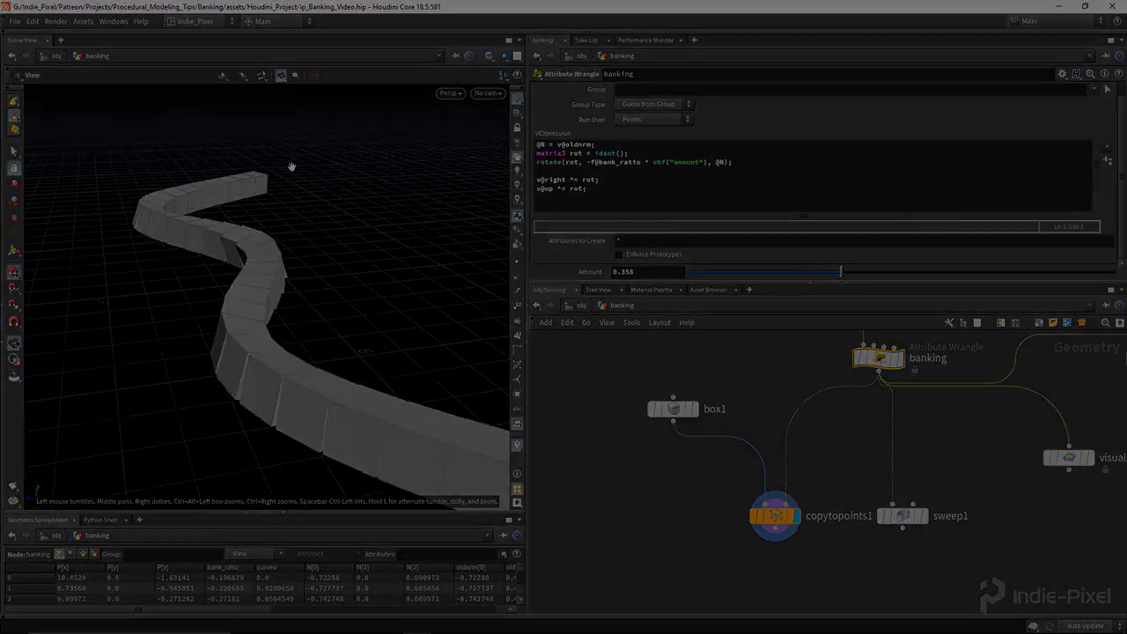